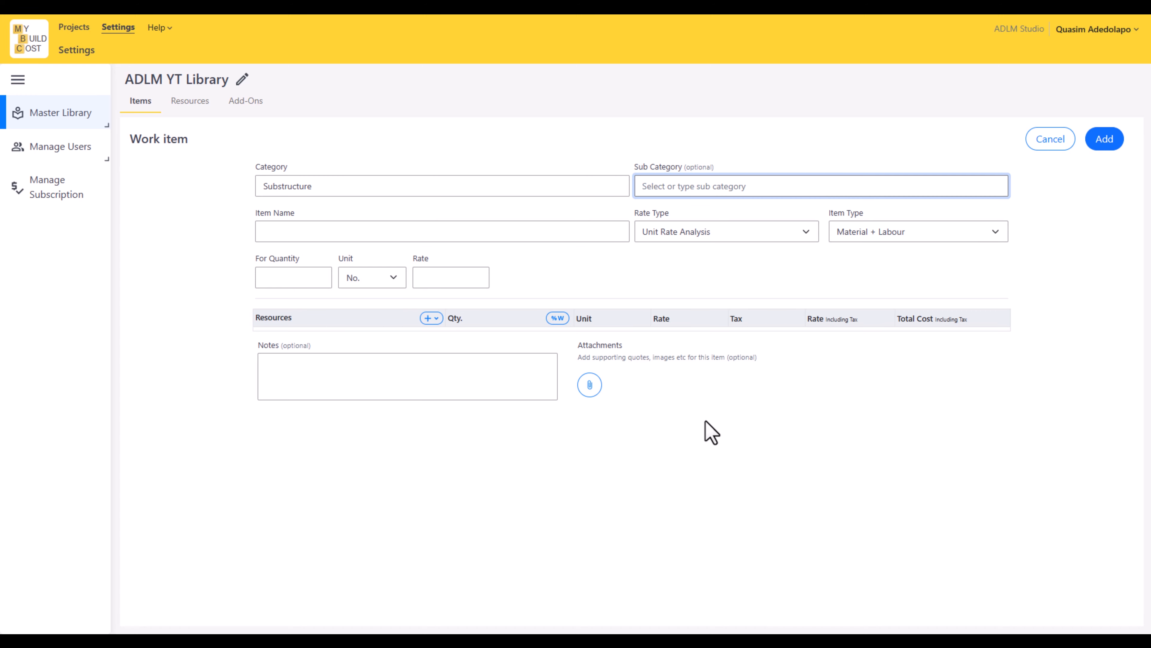
# Arrange the MS Project work programme side by side with the My Build Cost work item form, giving the form the wider share
pyautogui.click(678, 427)
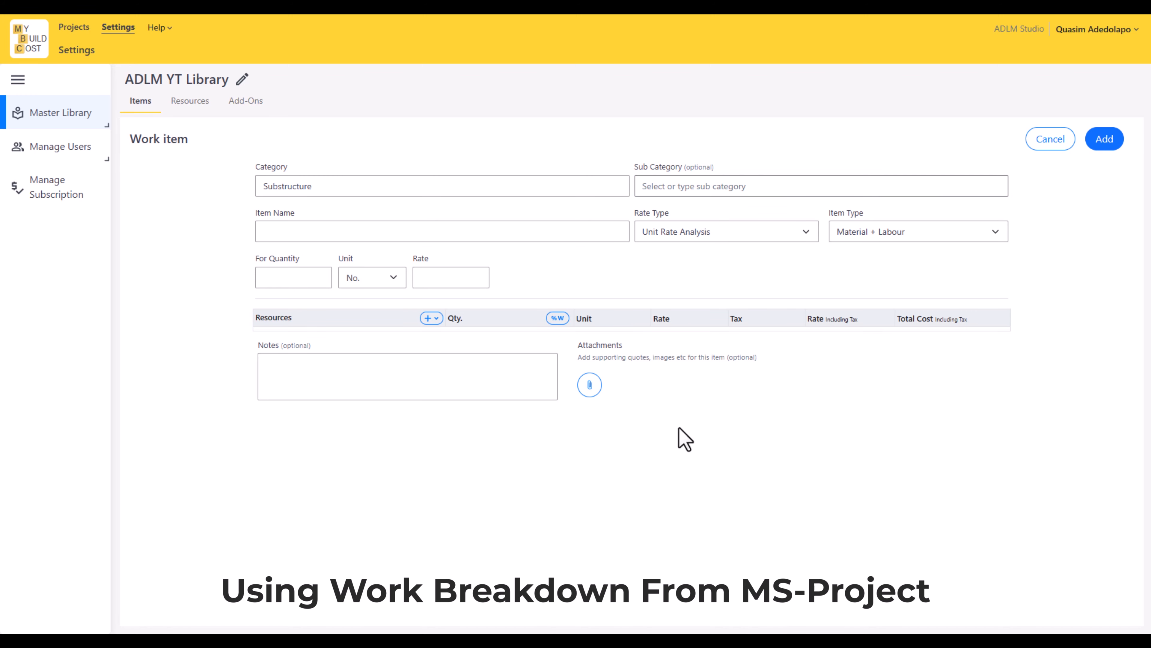
pyautogui.press('super')
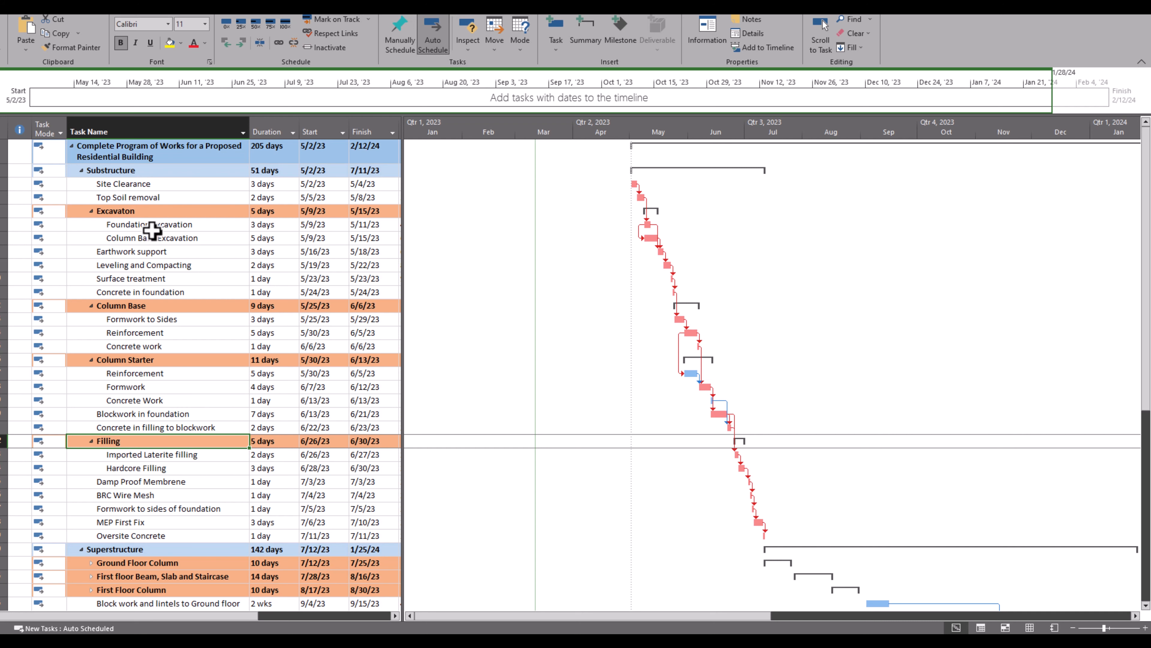
pyautogui.moveTo(401, 232); pyautogui.dragTo(267, 232)
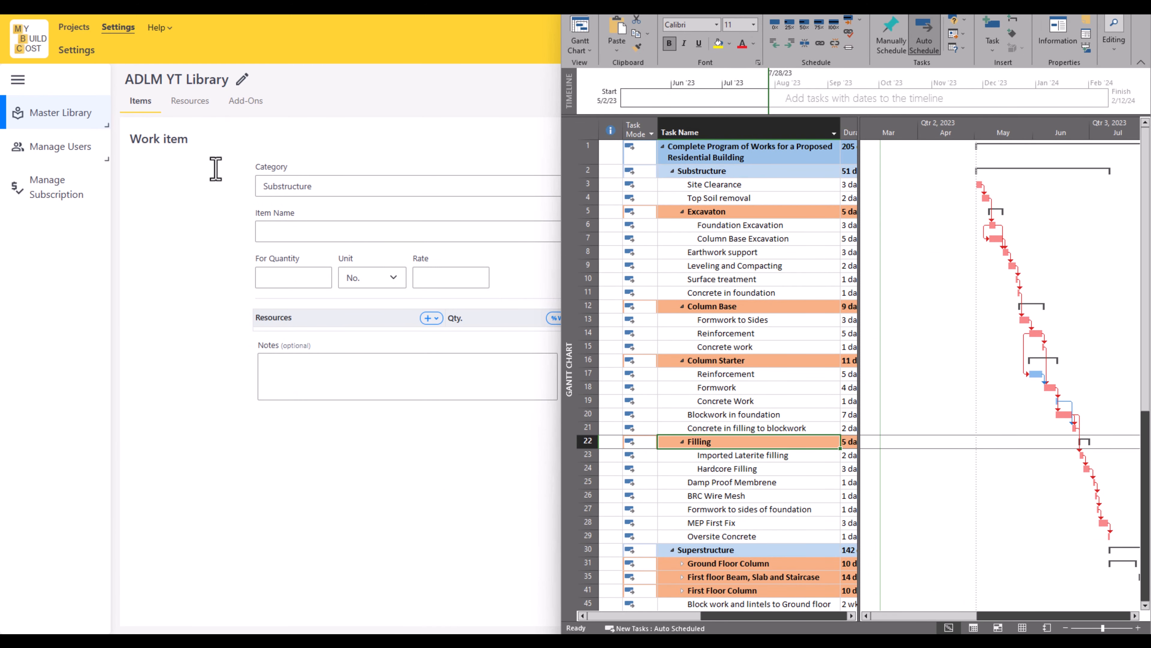
pyautogui.press('super+Right')
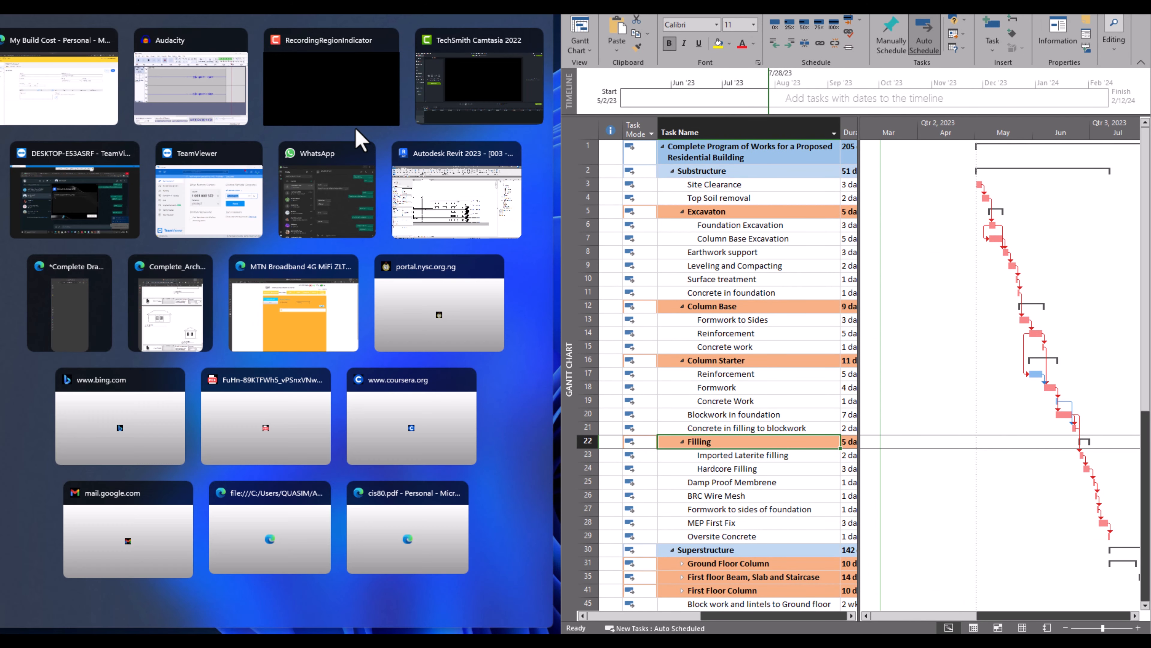
pyautogui.click(53, 99)
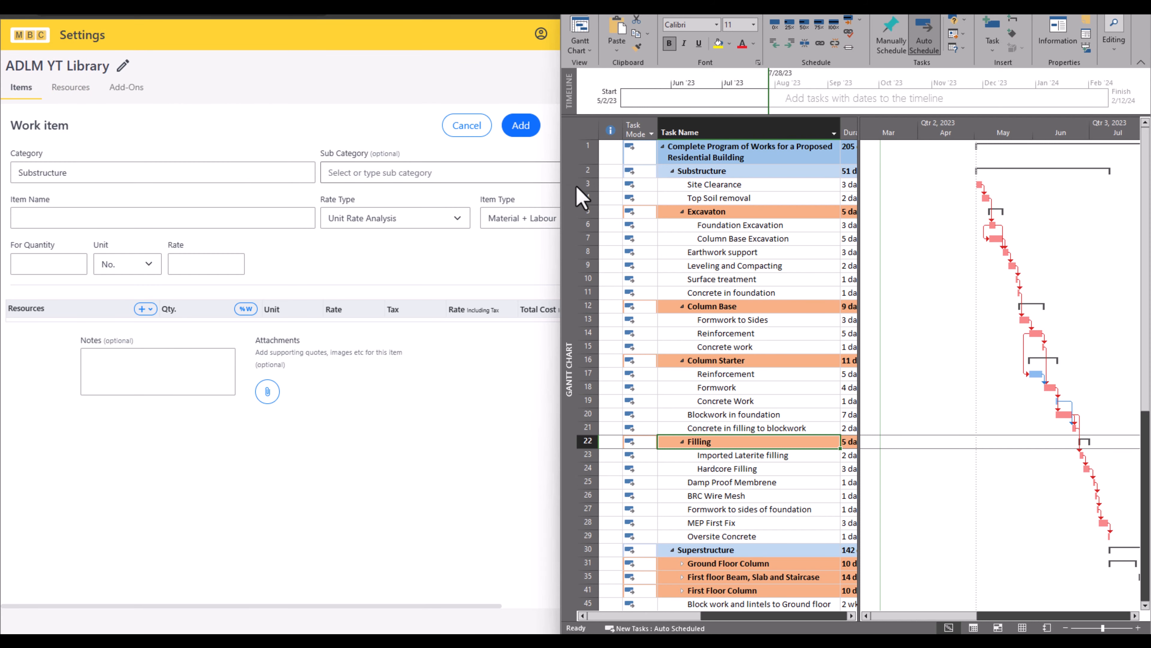
pyautogui.moveTo(557, 185); pyautogui.dragTo(811, 193)
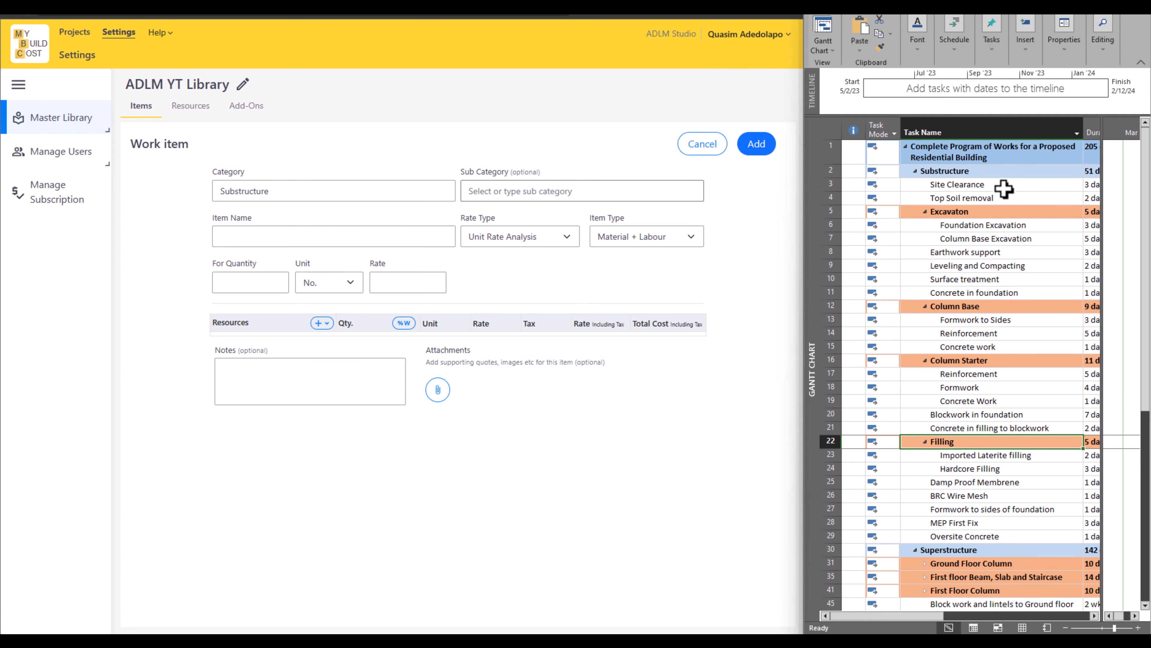
pyautogui.scroll(-1, 1005, 188)
pyautogui.scroll(1, 1005, 187)
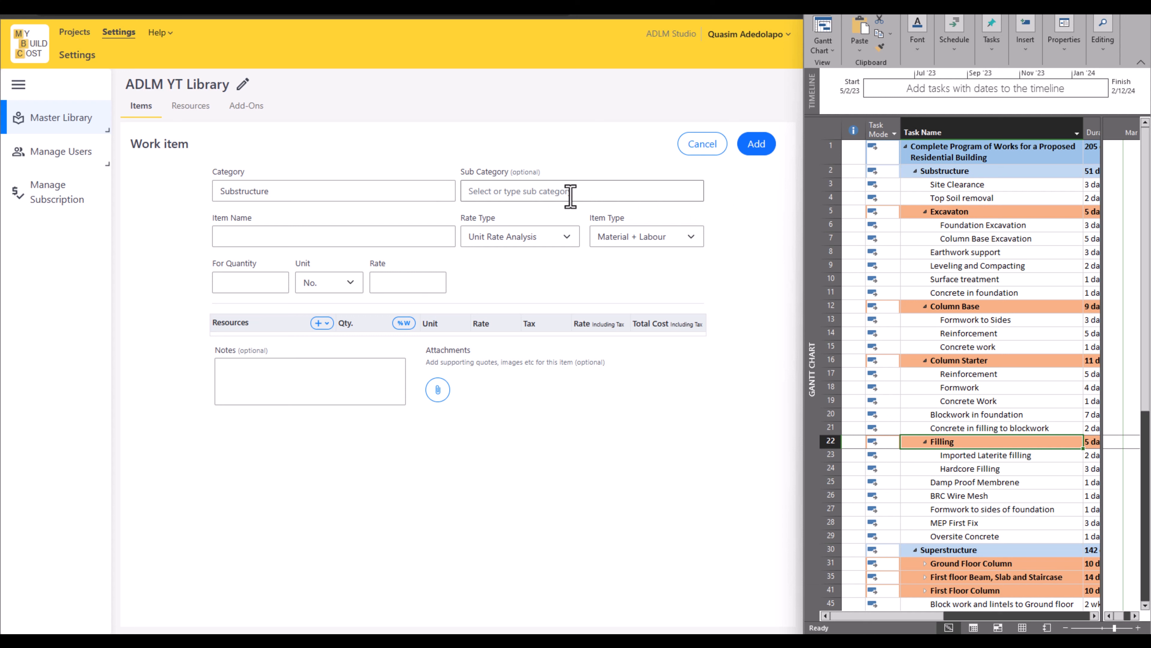
# Name the Substructure work item Site Clearance and set its item type to Labour
pyautogui.click(277, 238)
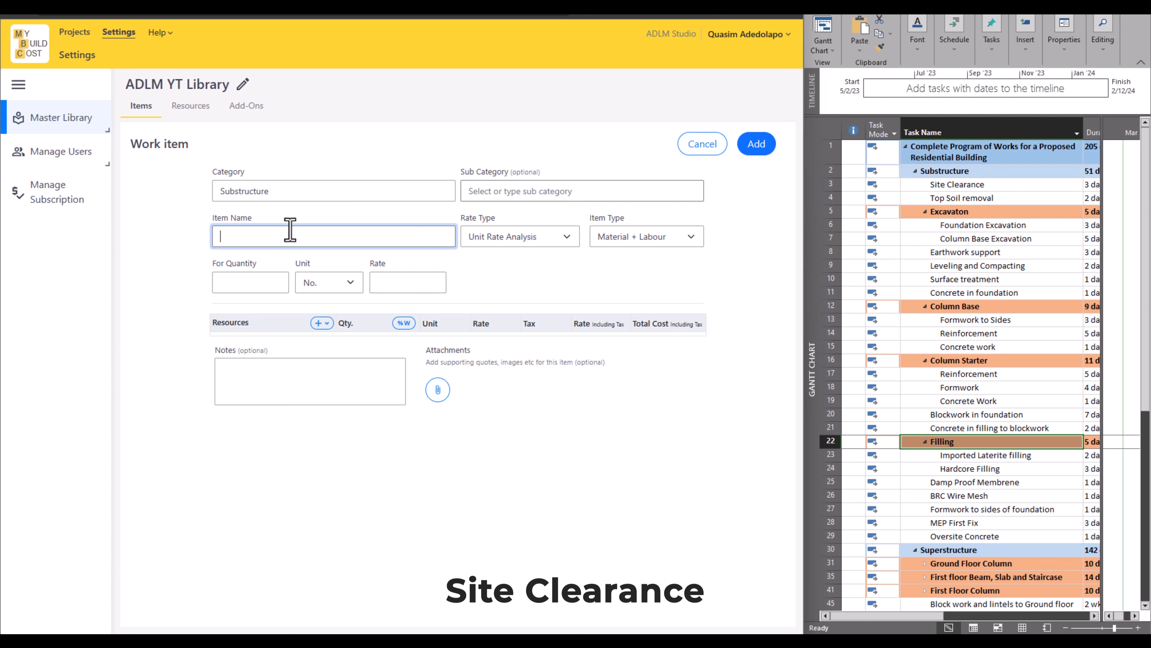
pyautogui.write('Site Clearance')
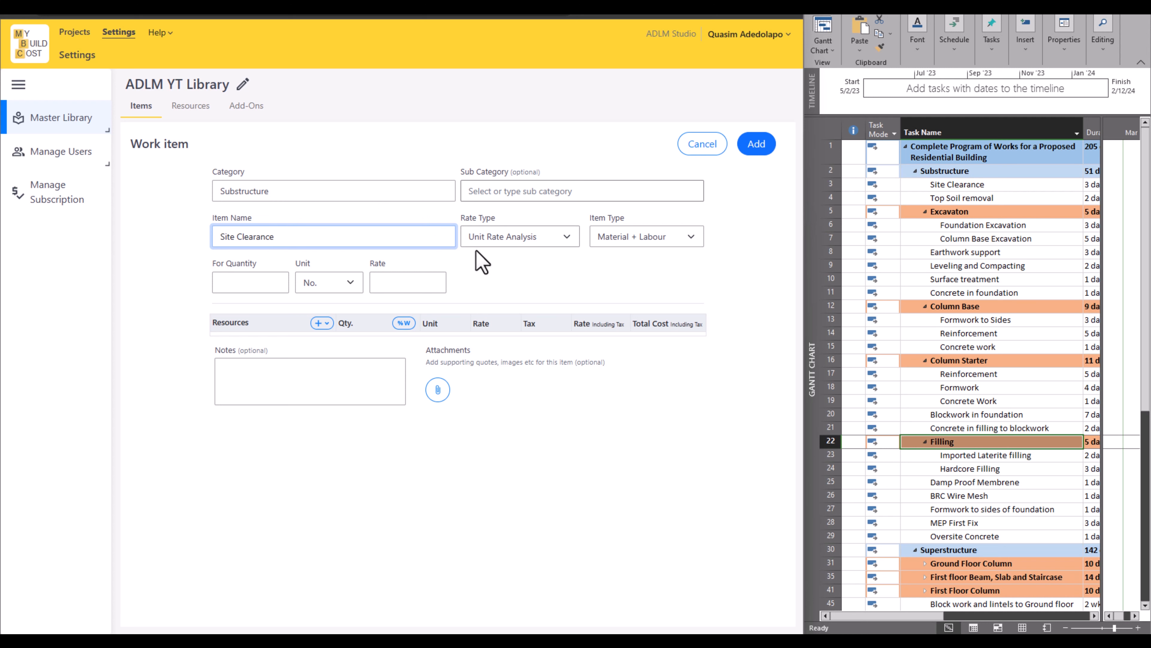
pyautogui.click(678, 241)
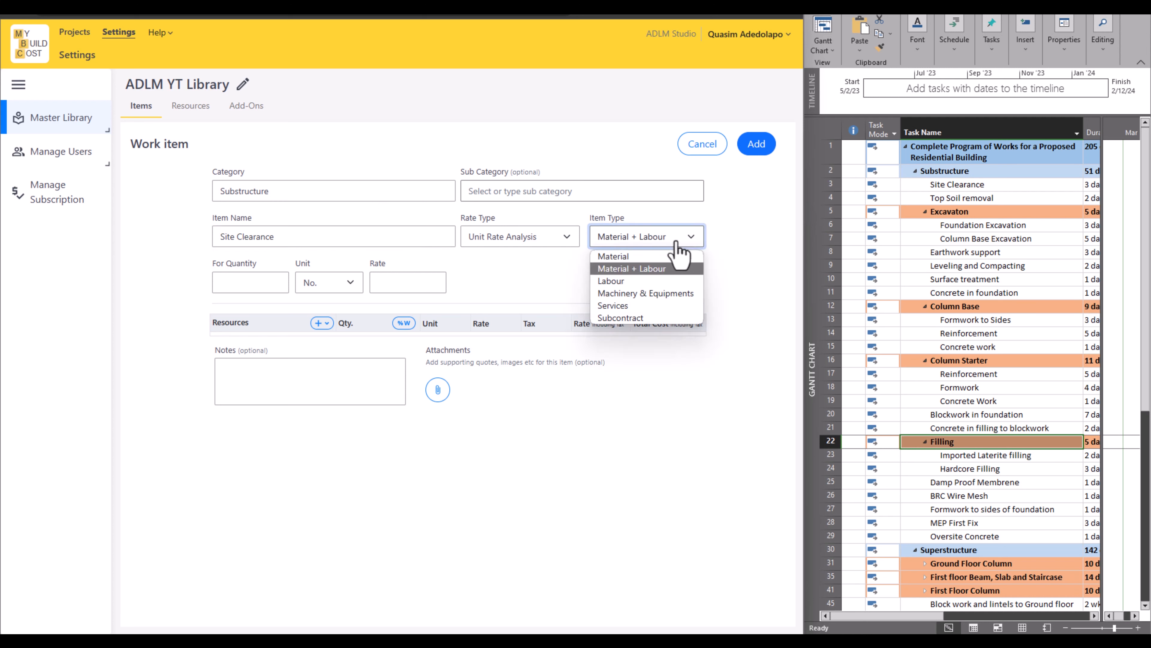
pyautogui.click(613, 282)
# Set the work item's base quantity to 1 and its unit to sqm
pyautogui.click(238, 281)
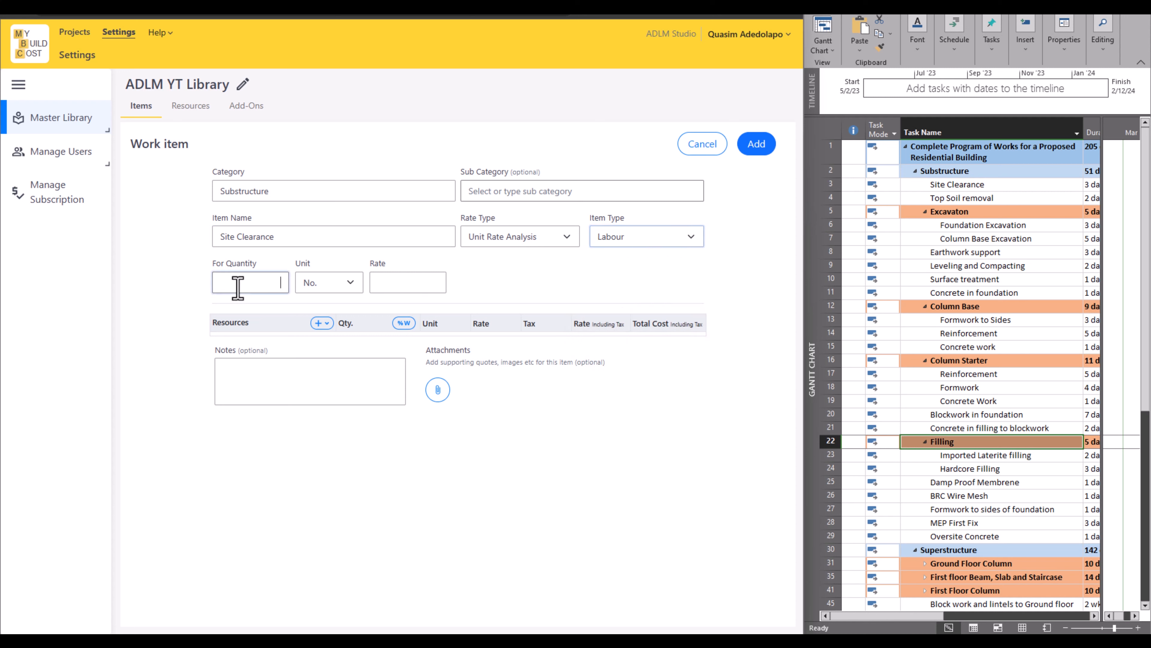
pyautogui.write('1')
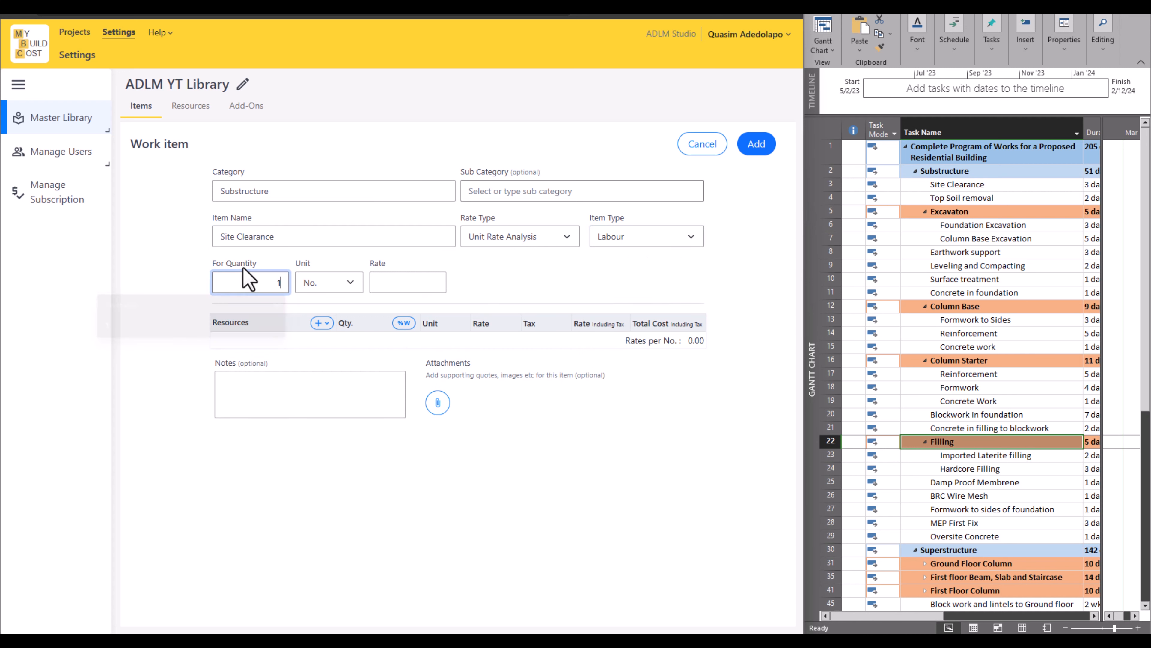
pyautogui.click(347, 285)
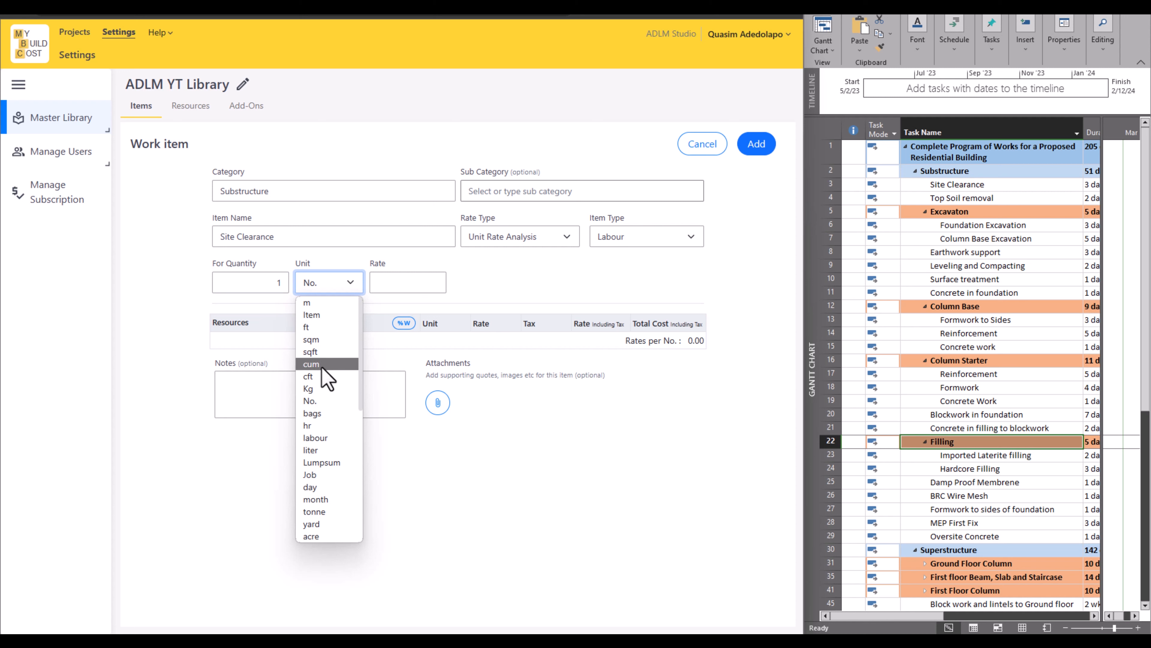
pyautogui.click(332, 340)
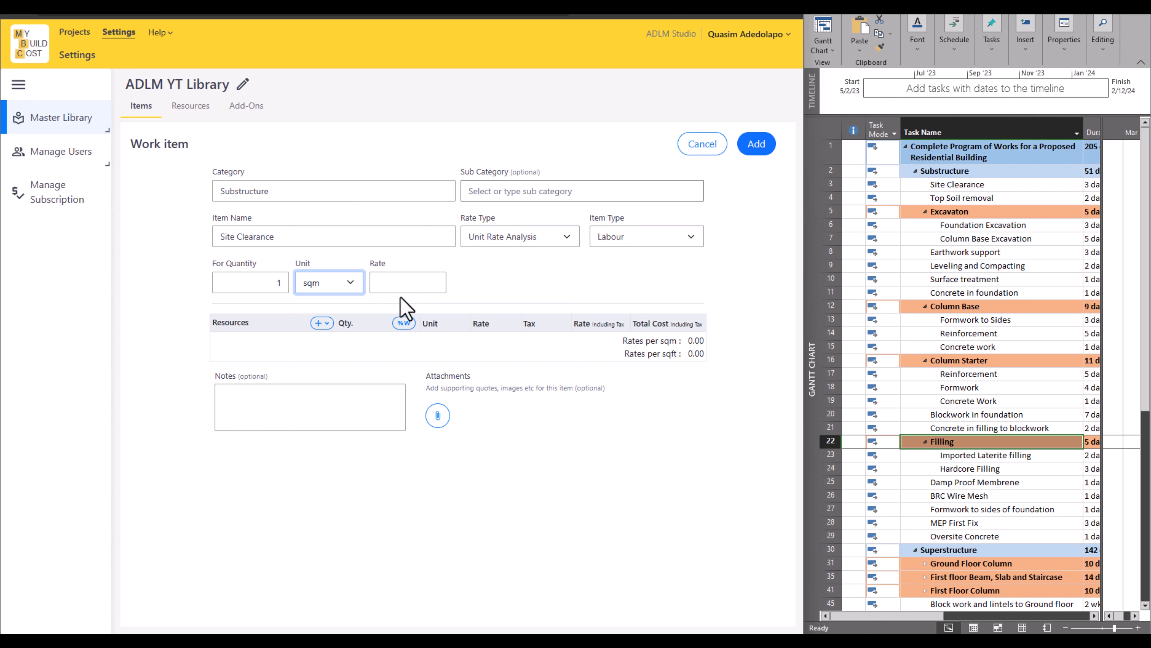
# Add a Labour resource named Site Clearance to the work item, with the spelling corrected
pyautogui.click(320, 323)
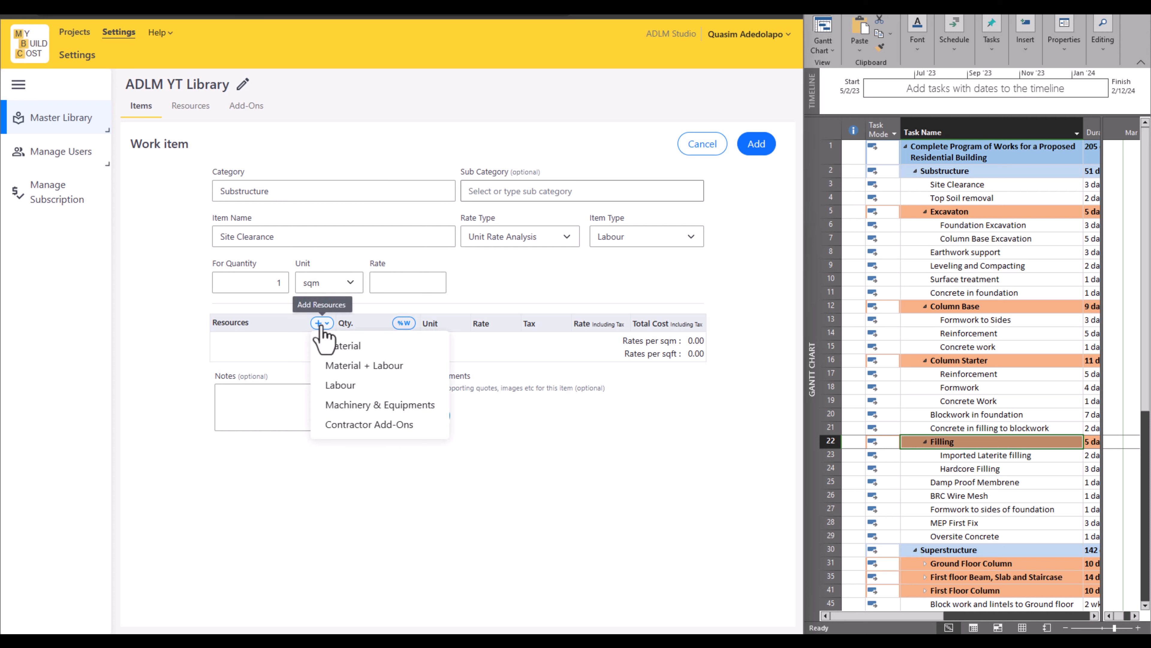
pyautogui.click(345, 385)
pyautogui.click(286, 371)
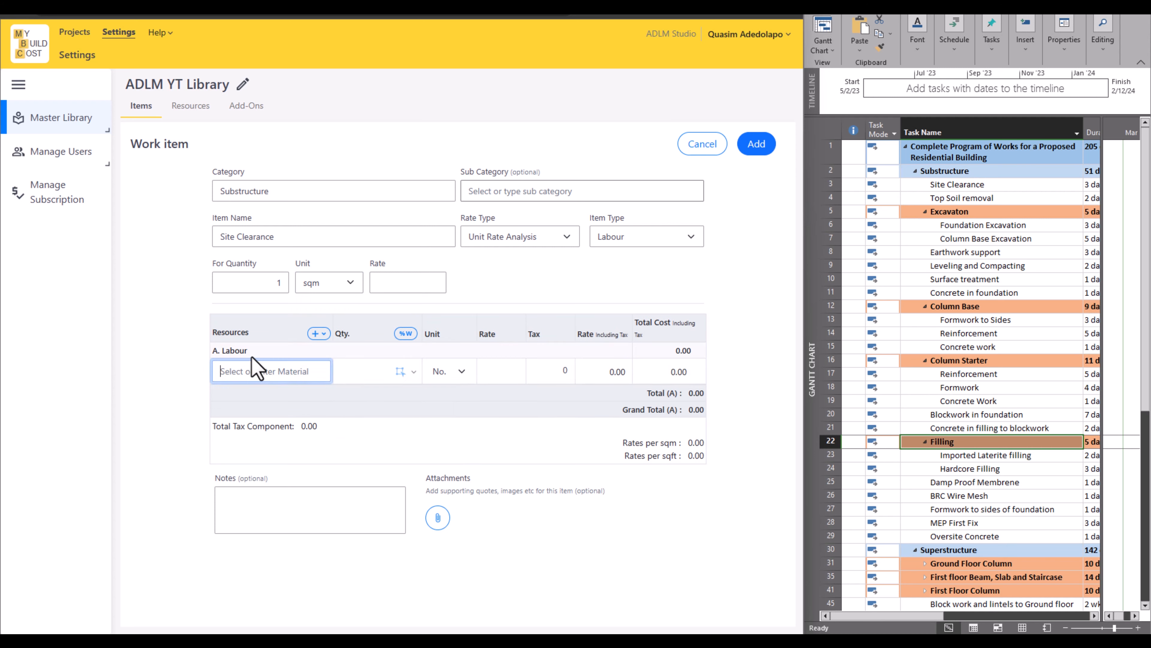
pyautogui.write('Slte Clearance')
pyautogui.rightClick(227, 376)
pyautogui.click(238, 418)
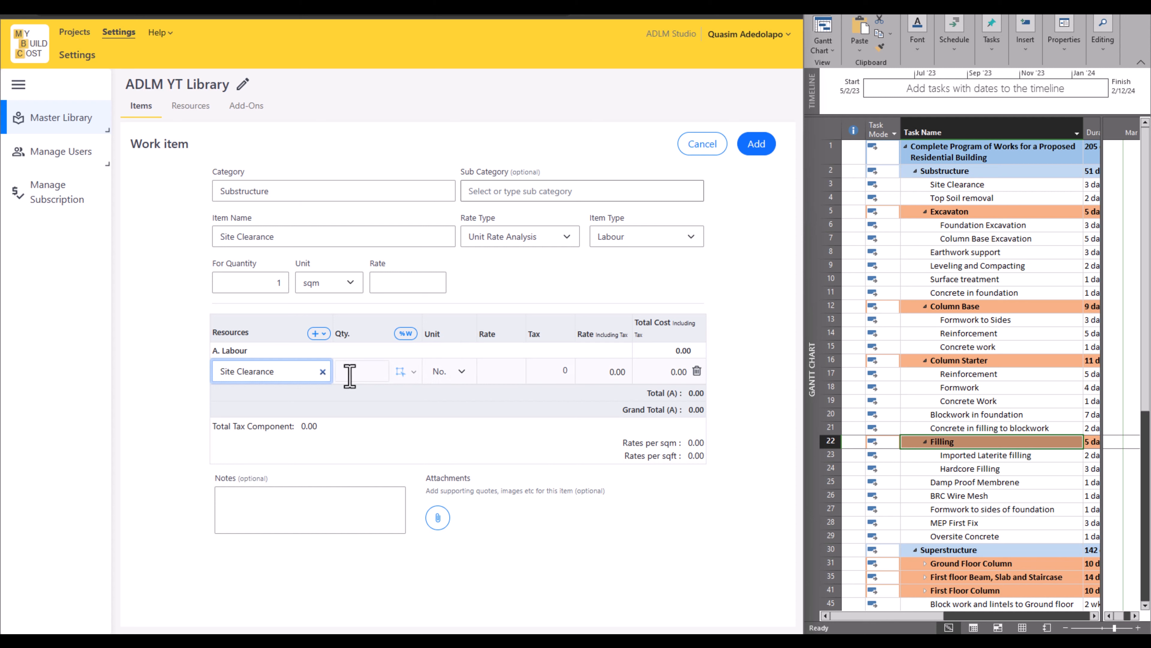
# Give the Site Clearance labour resource a quantity of 1 sqm, a rate of 180 and a tax of 7.5
pyautogui.click(360, 377)
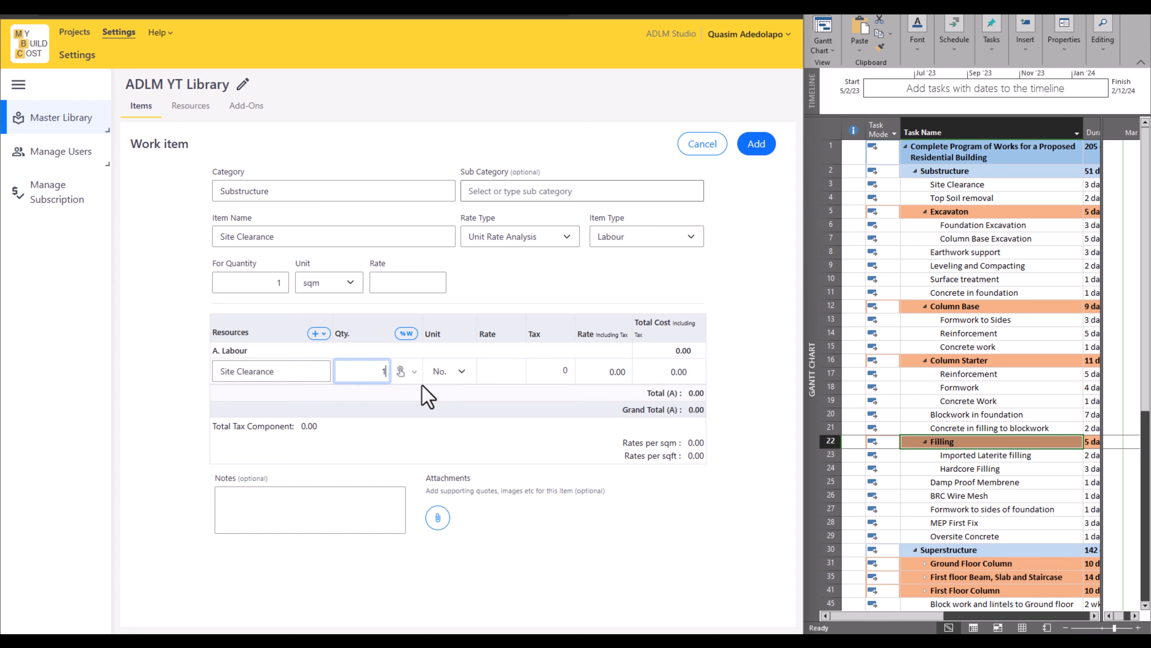
pyautogui.click(442, 373)
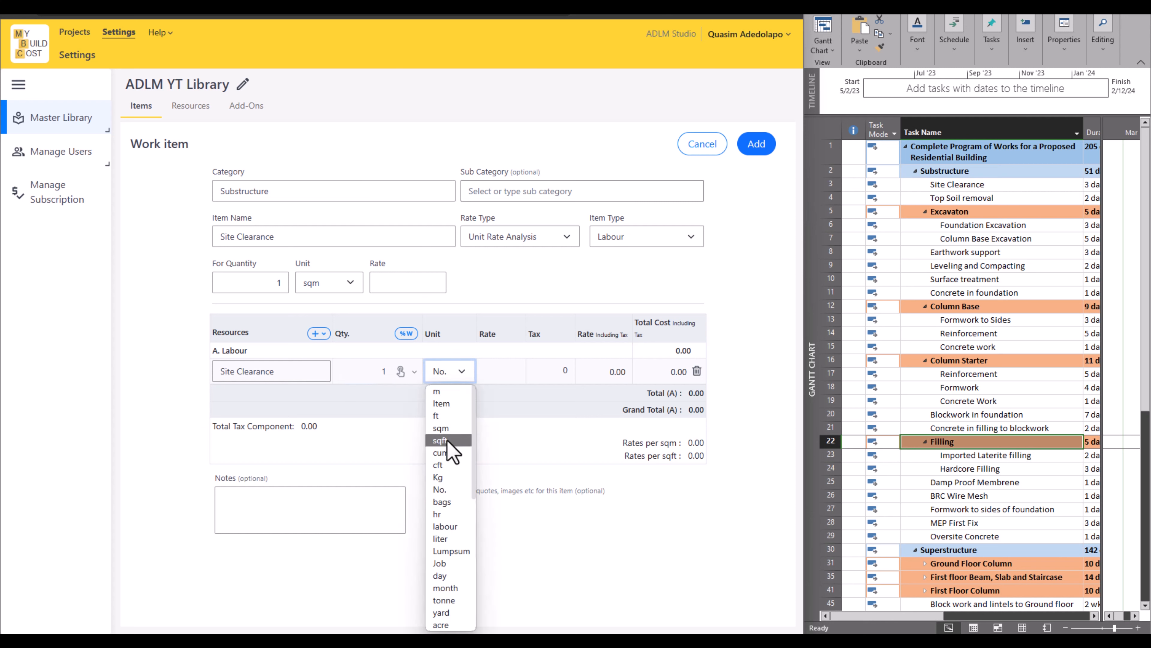
pyautogui.click(451, 428)
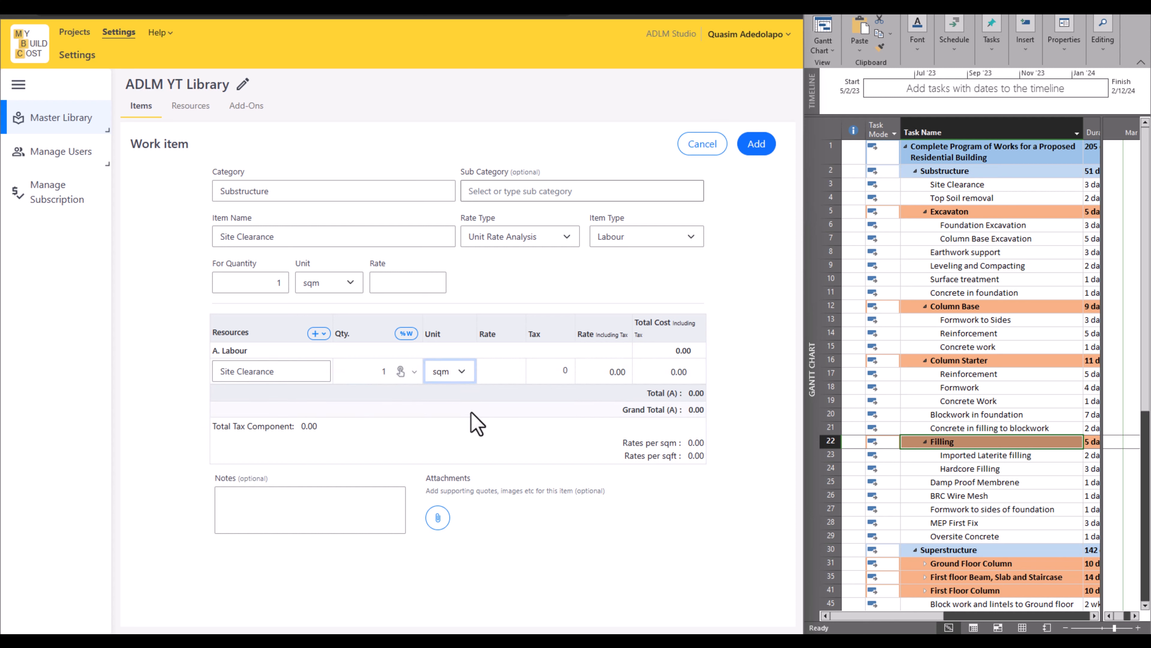
pyautogui.click(497, 374)
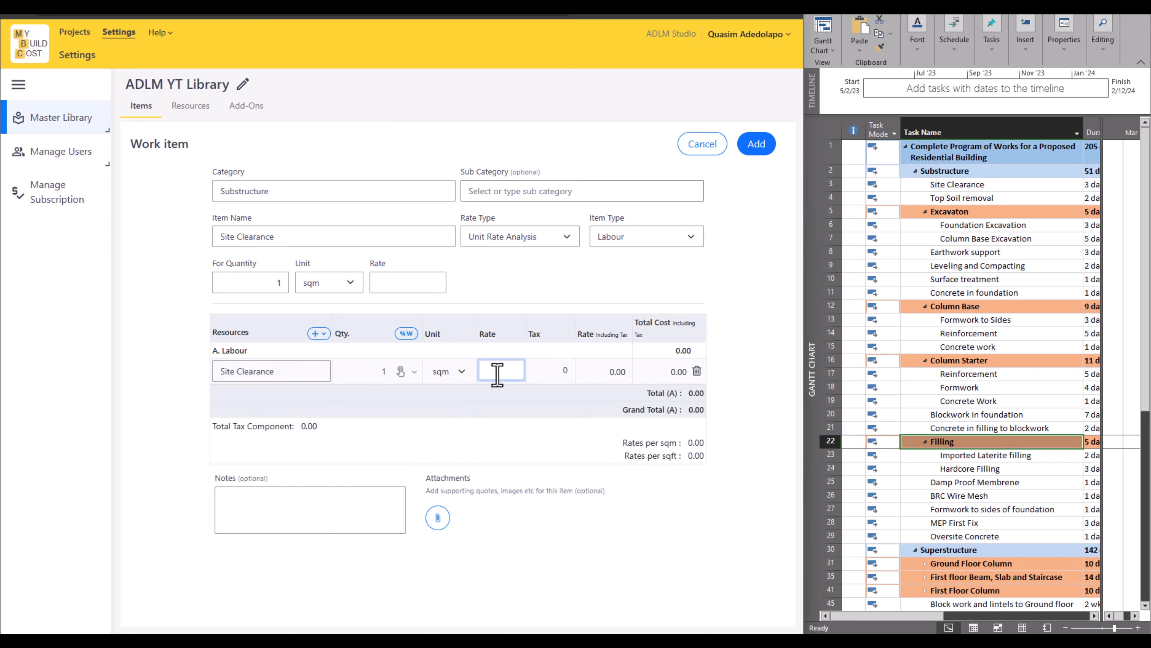
pyautogui.write('180')
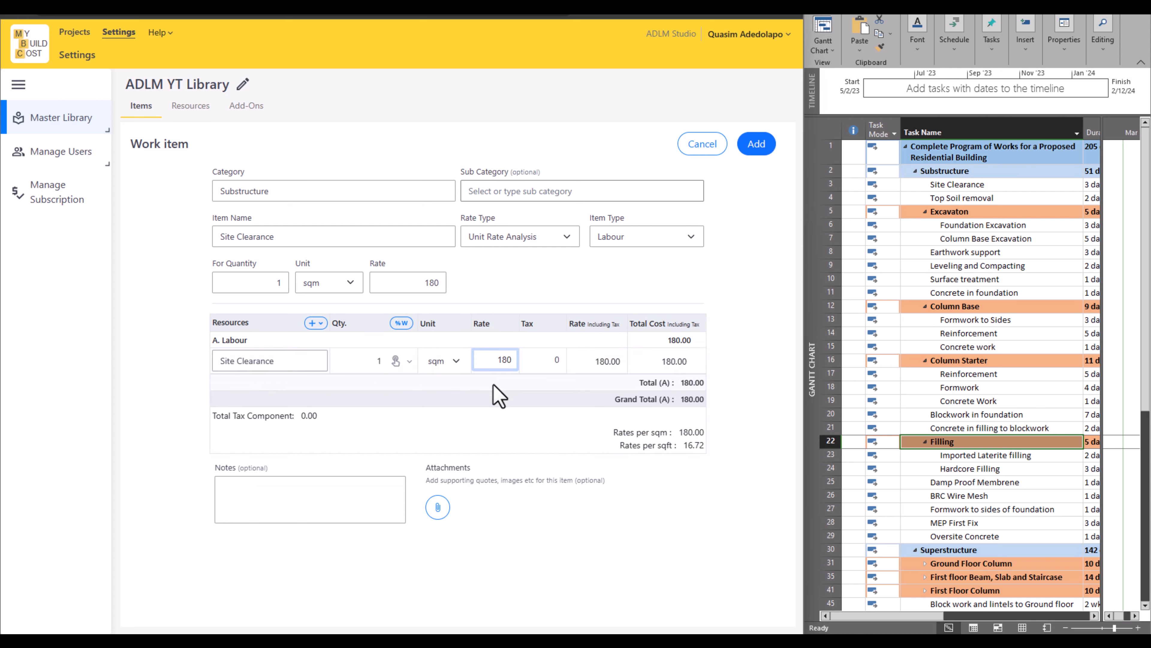
pyautogui.click(546, 360)
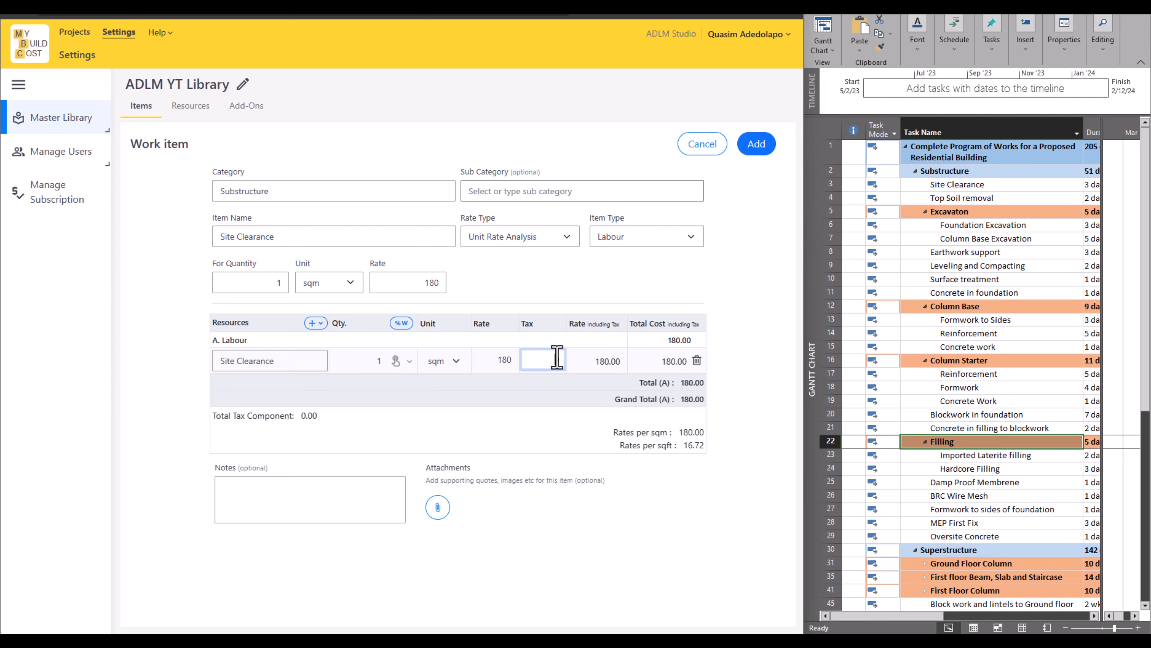
pyautogui.write('7.5')
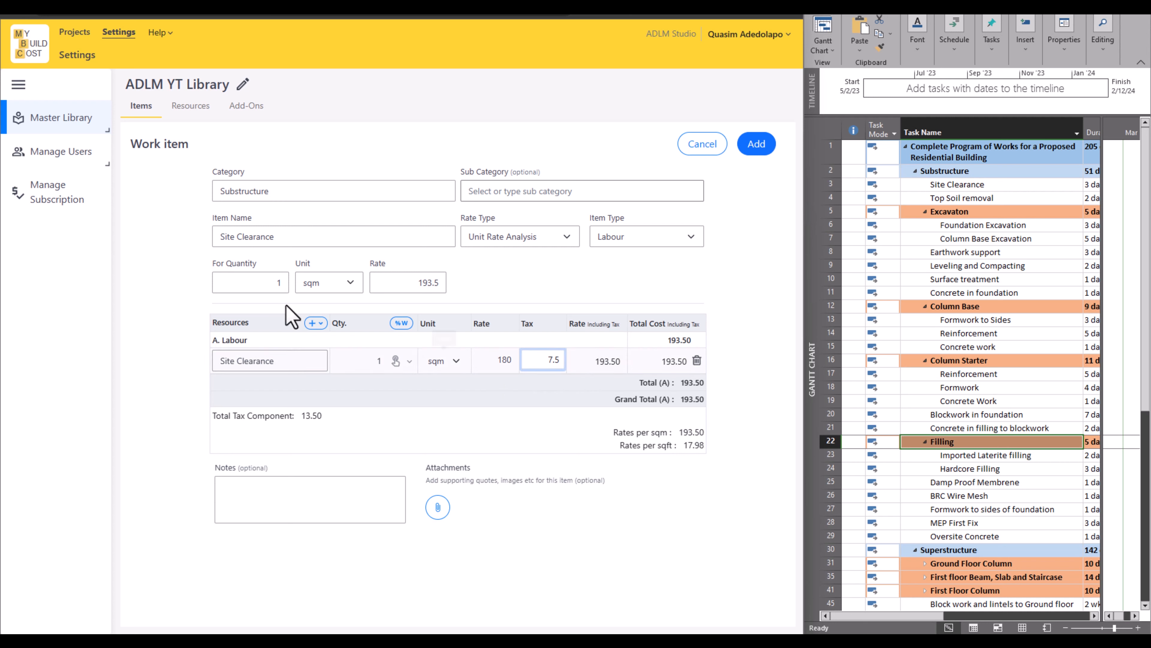
# Add a contractor add-on named Overhead and Profit, with its rate in % set to 25
pyautogui.click(316, 323)
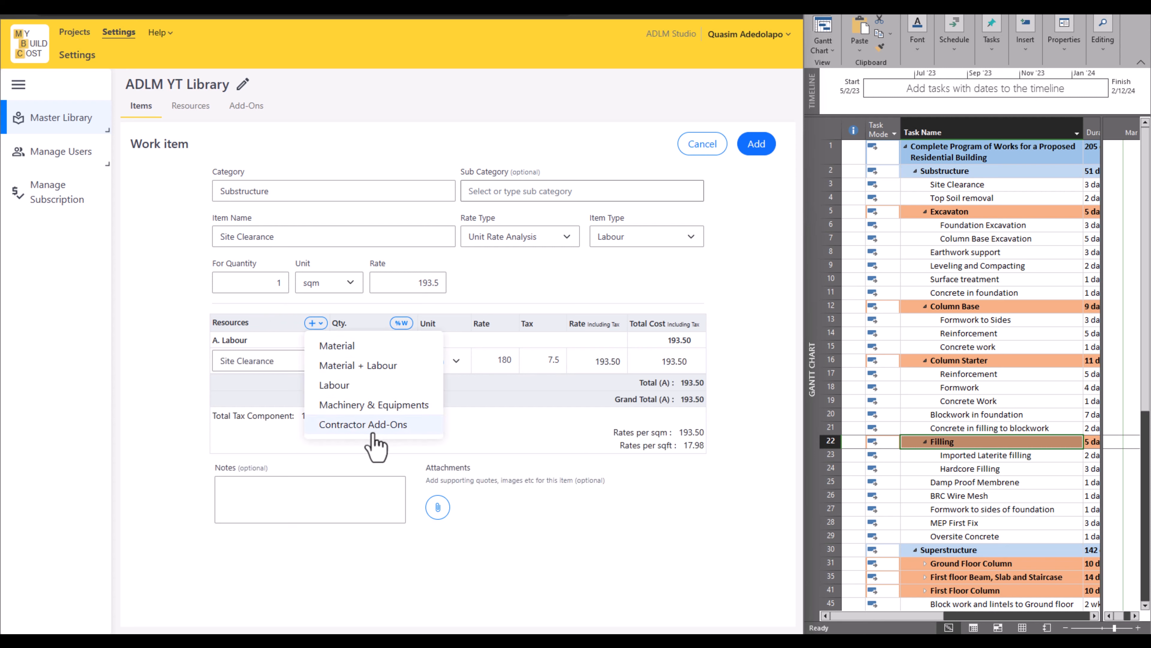
pyautogui.click(371, 425)
pyautogui.click(293, 420)
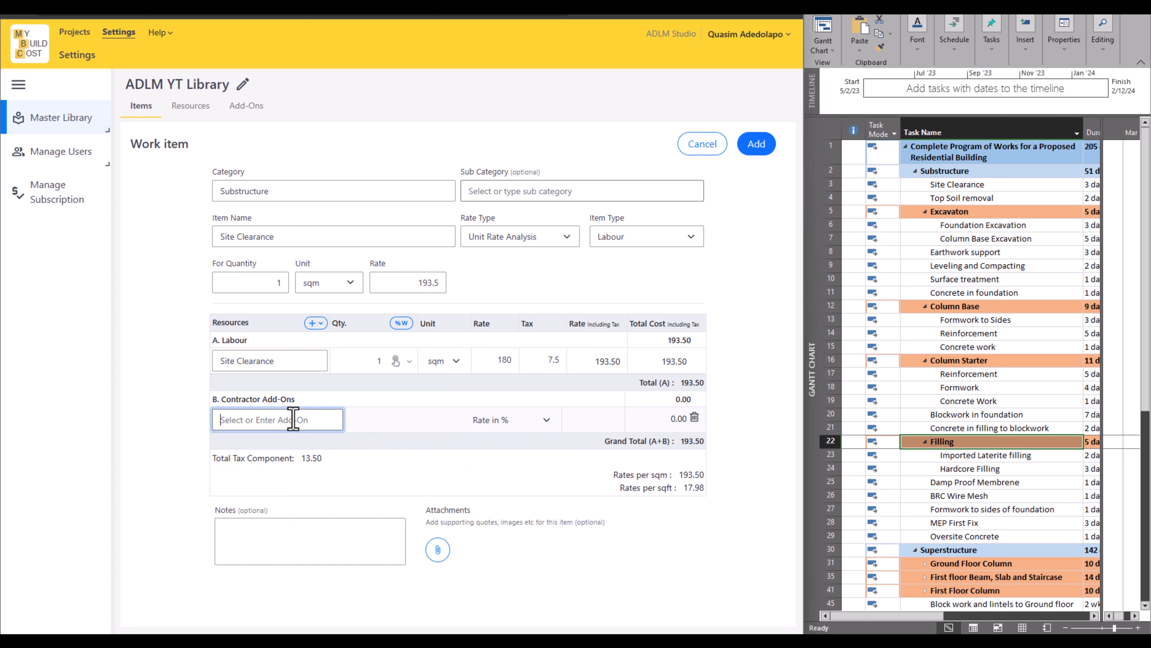
pyautogui.write('Overhead and Prifit')
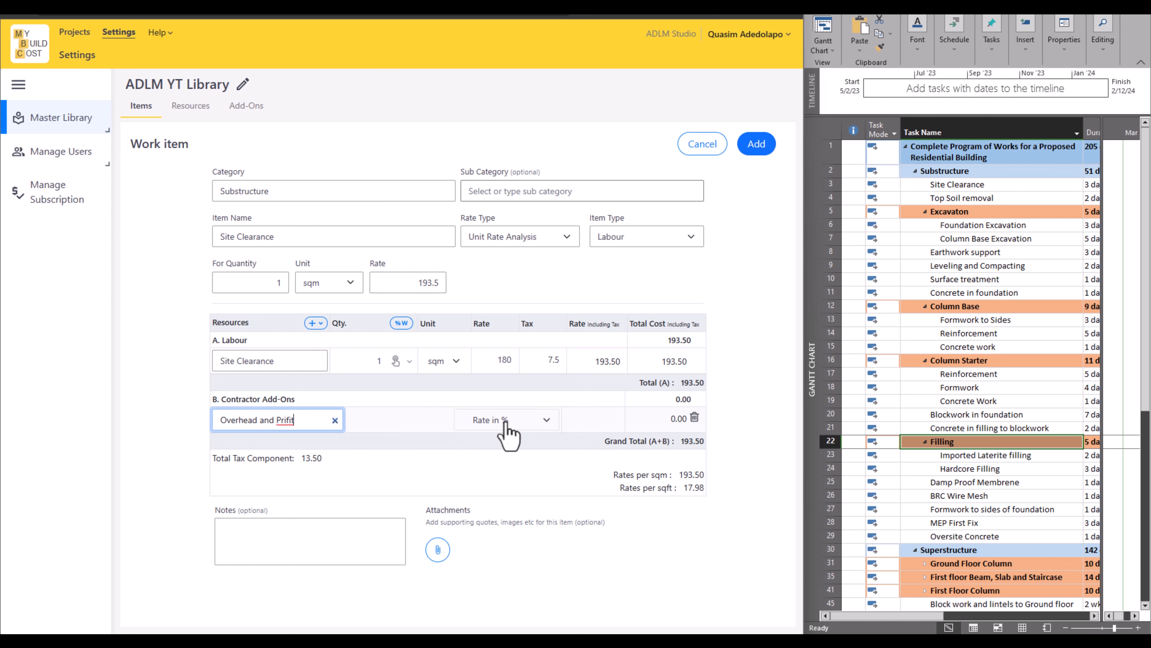
pyautogui.click(413, 425)
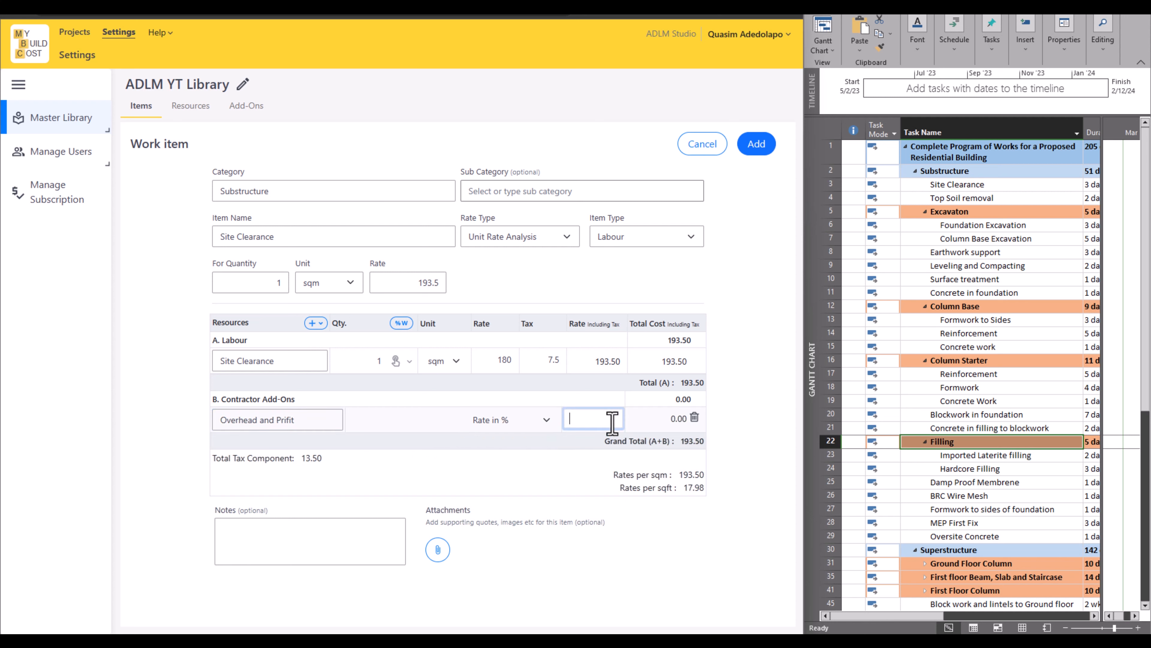
pyautogui.write('25')
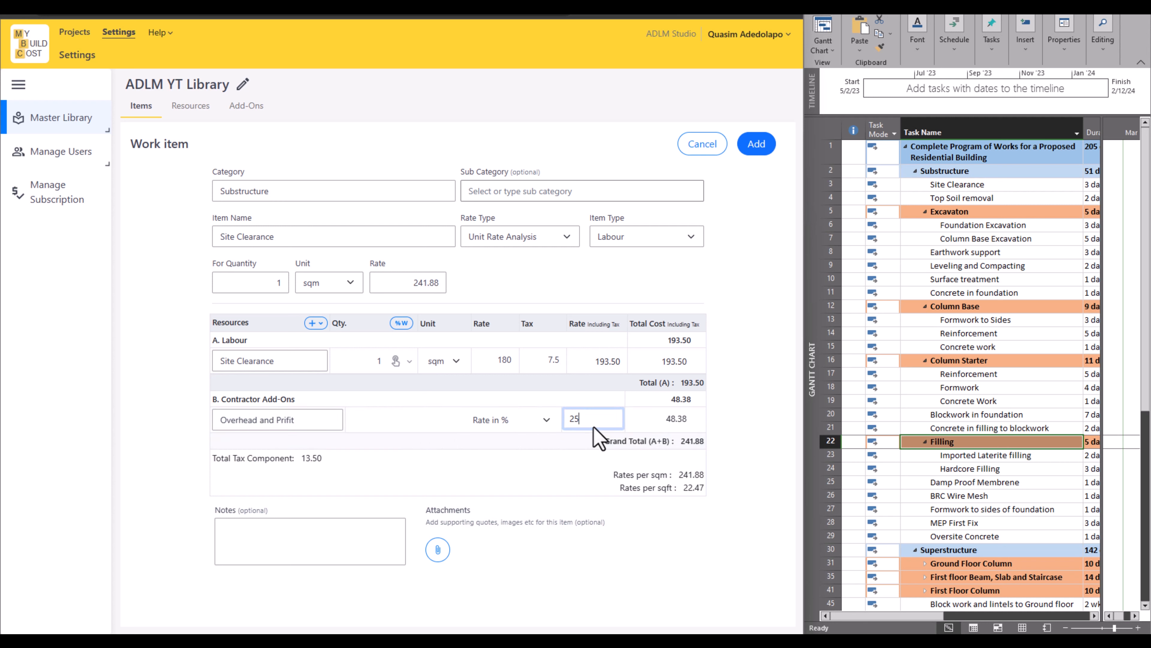
pyautogui.click(314, 421)
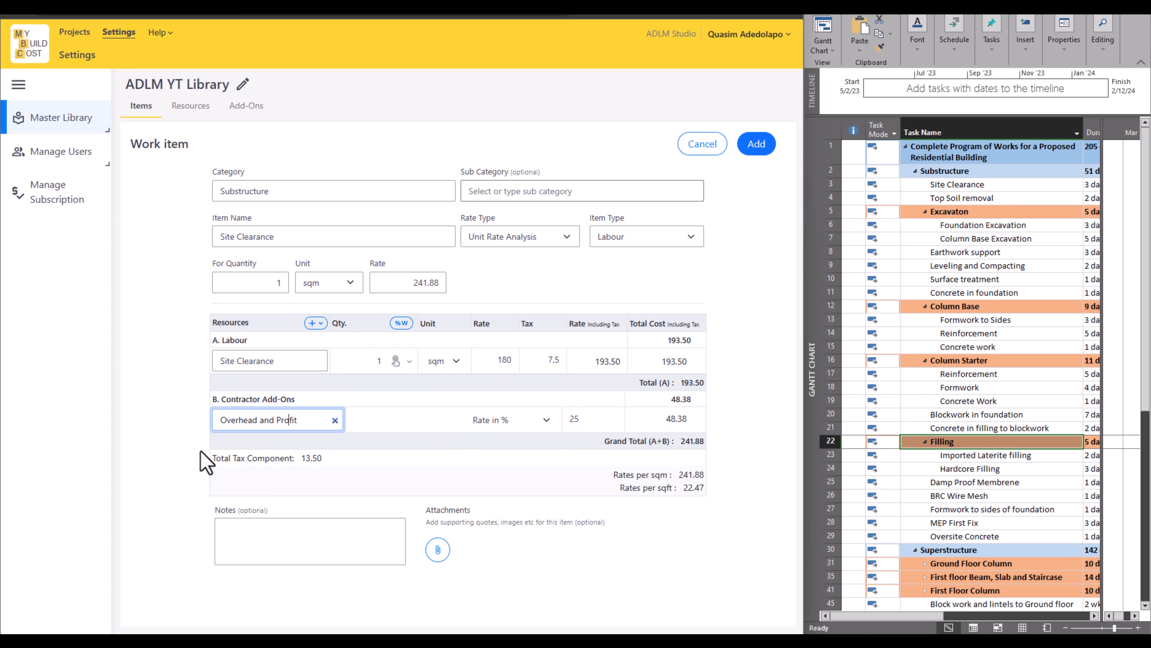
pyautogui.click(182, 451)
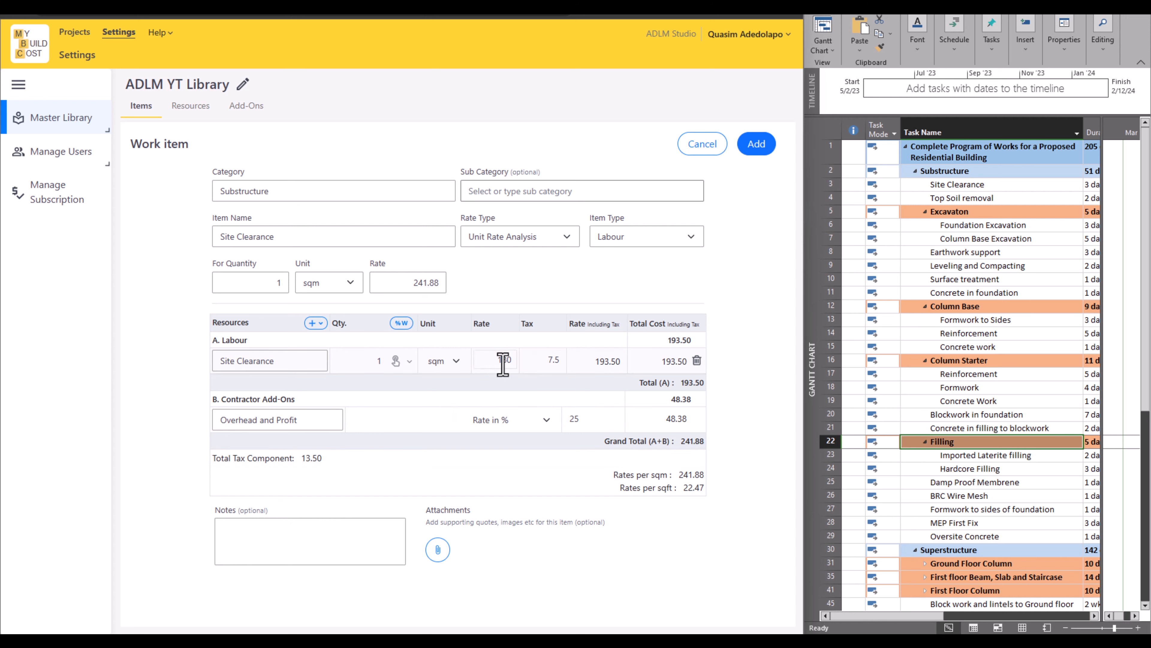
pyautogui.click(531, 421)
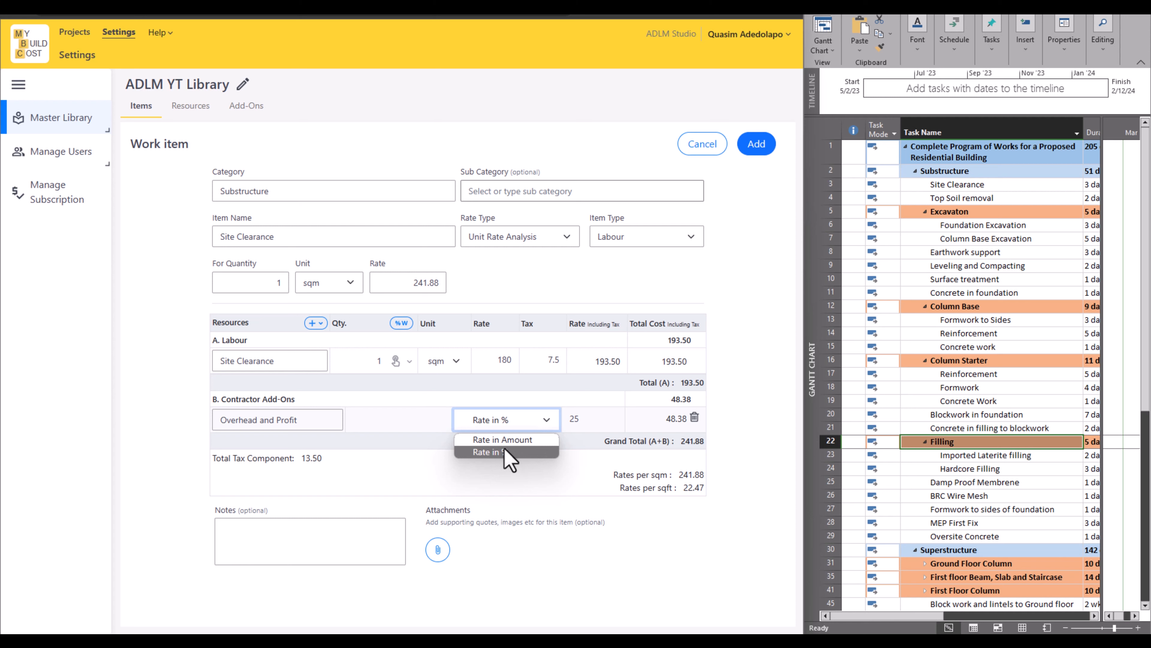
pyautogui.click(516, 452)
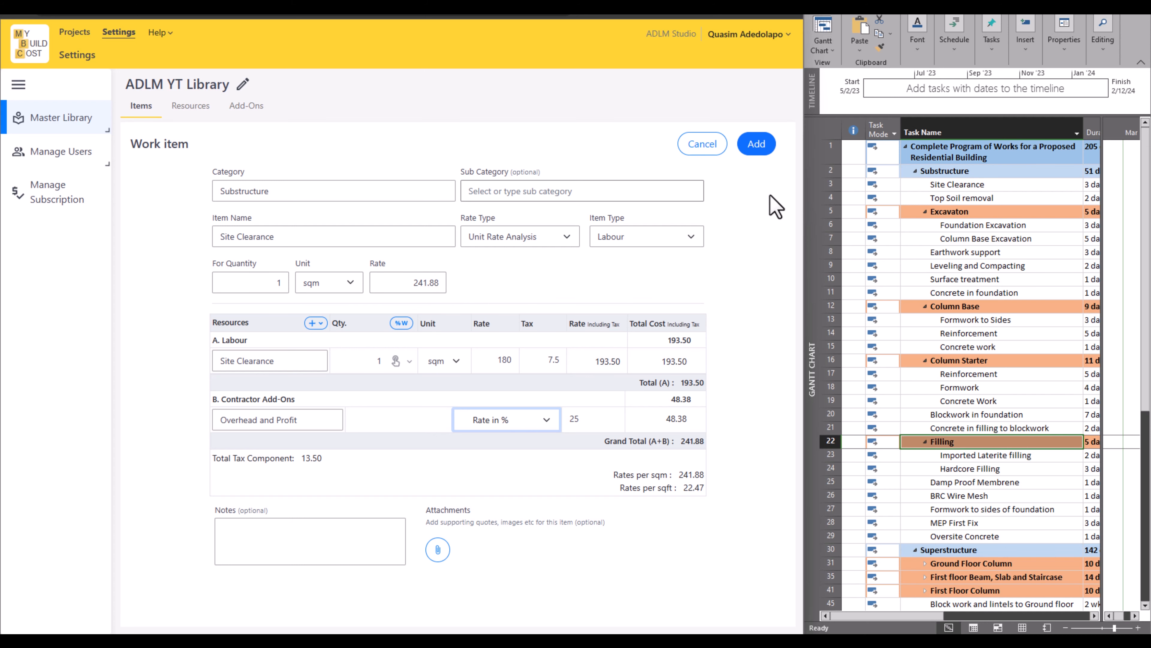
# Add the completed Site Clearance item to the library and collapse the side navigation
pyautogui.click(761, 152)
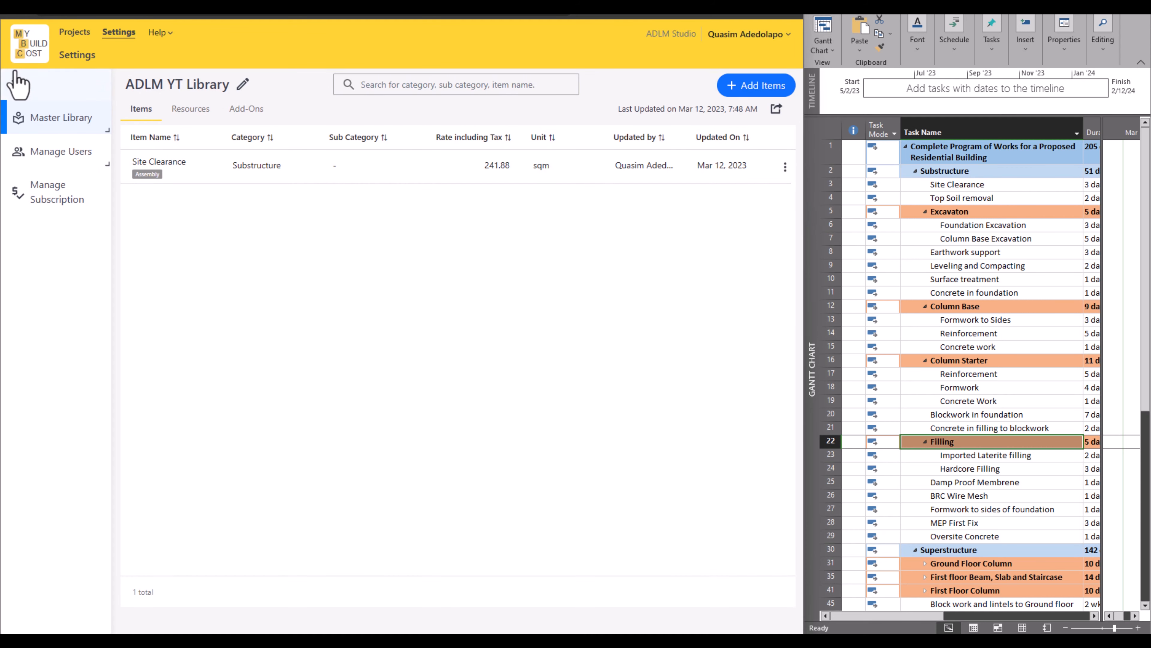
pyautogui.click(17, 86)
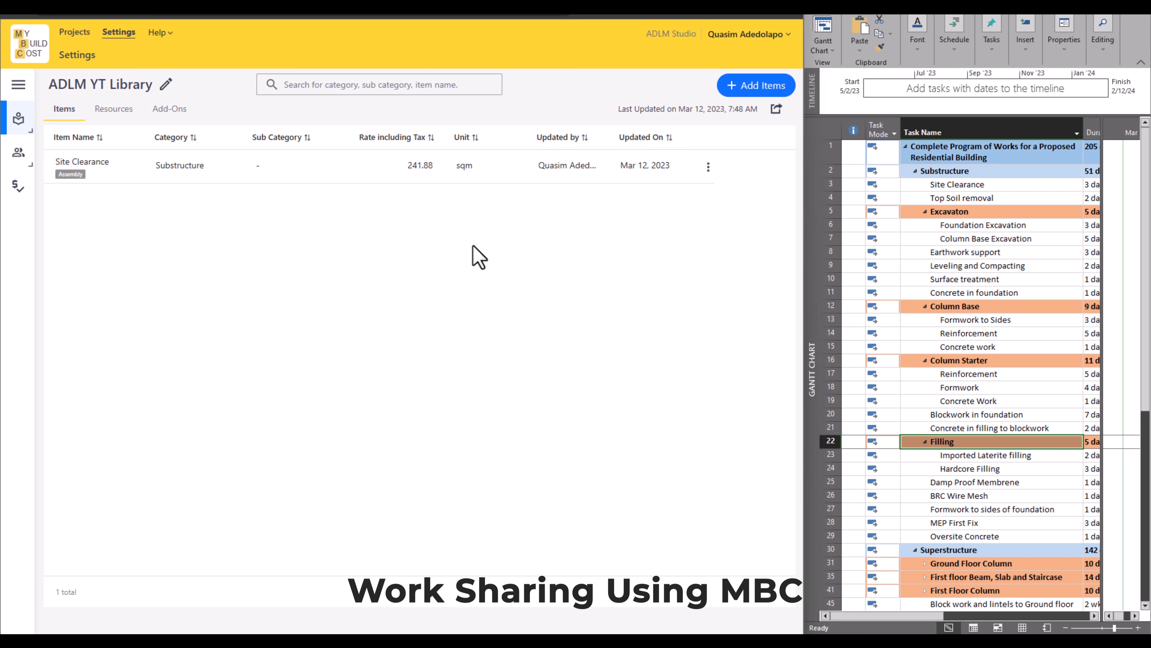
# Review the list of all users under user management and return to the ADLM YT Library
pyautogui.click(15, 163)
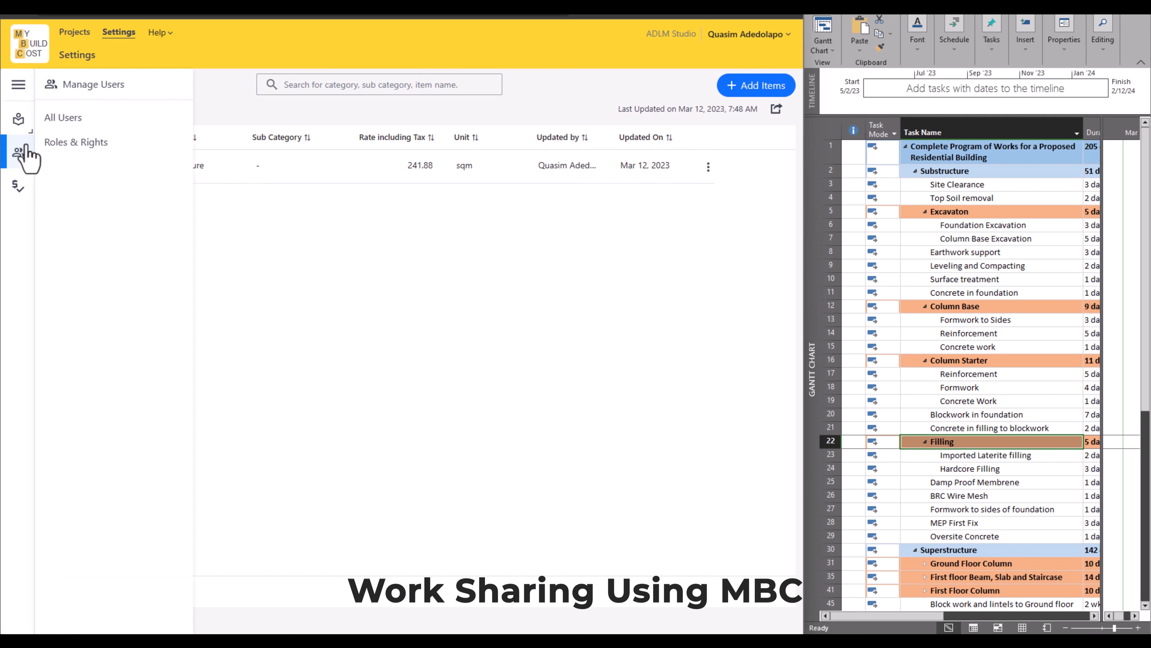
pyautogui.click(72, 129)
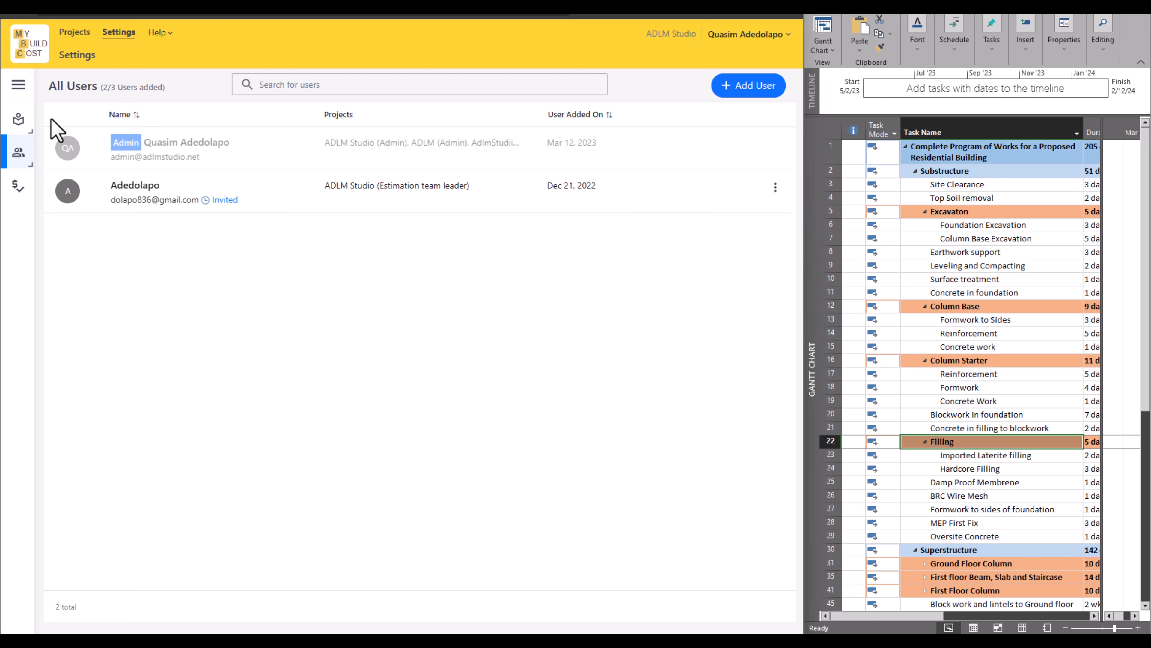
pyautogui.moveTo(23, 129)
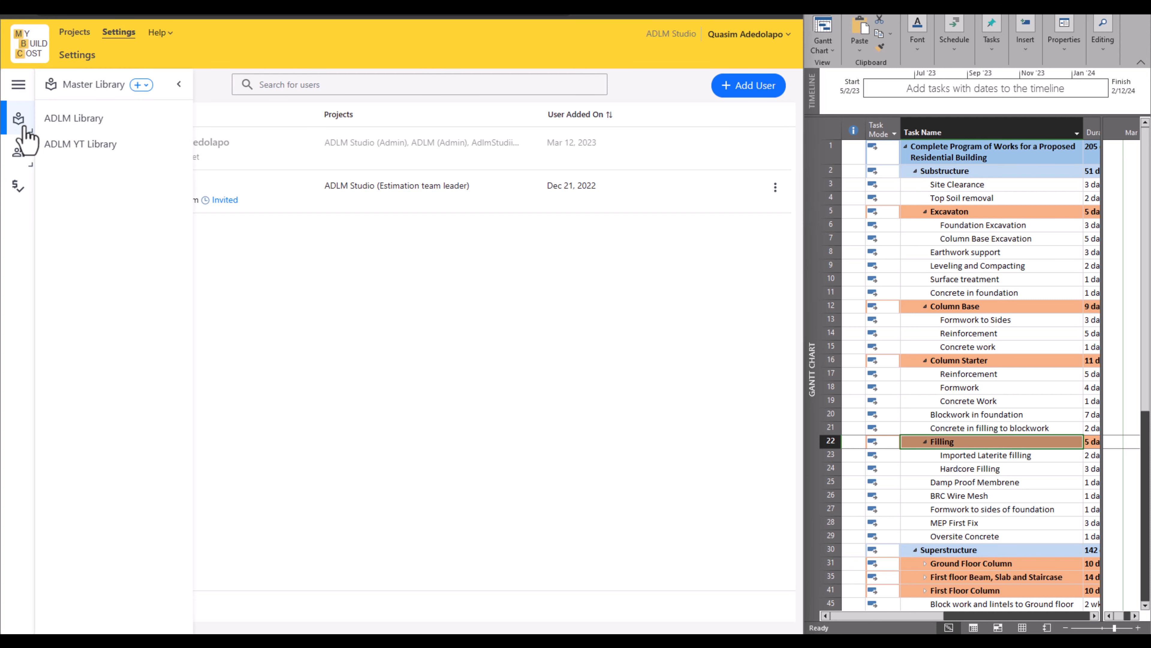
pyautogui.click(96, 145)
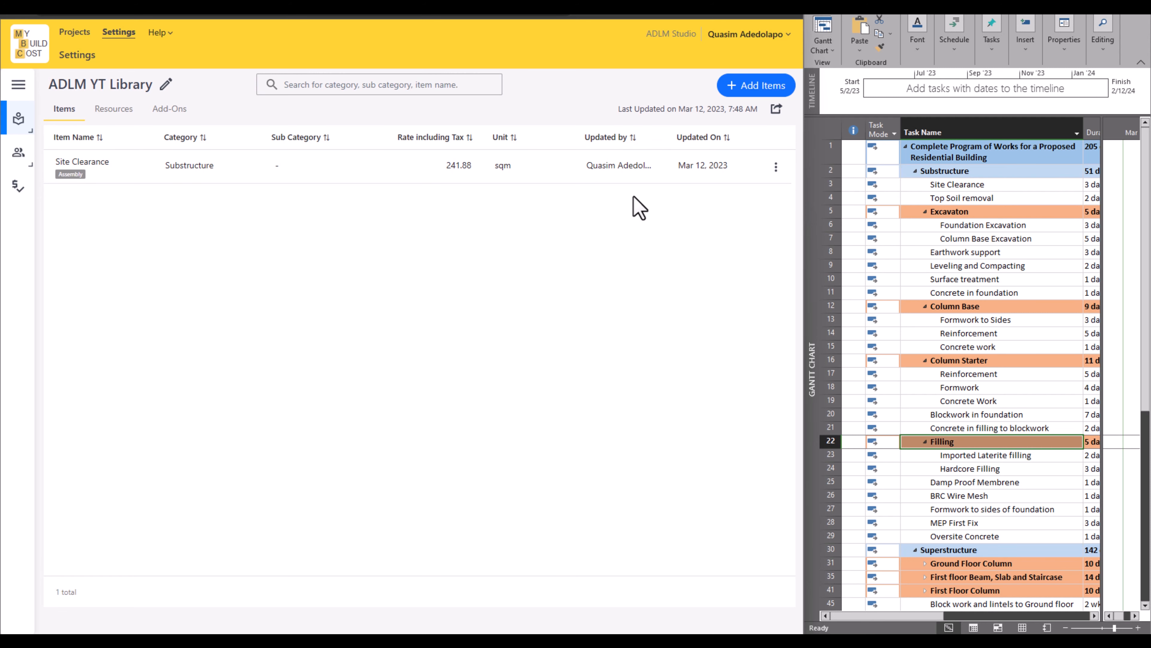
# Review the resources and add-ons stored in the ADLM YT Library and return to its items
pyautogui.click(122, 112)
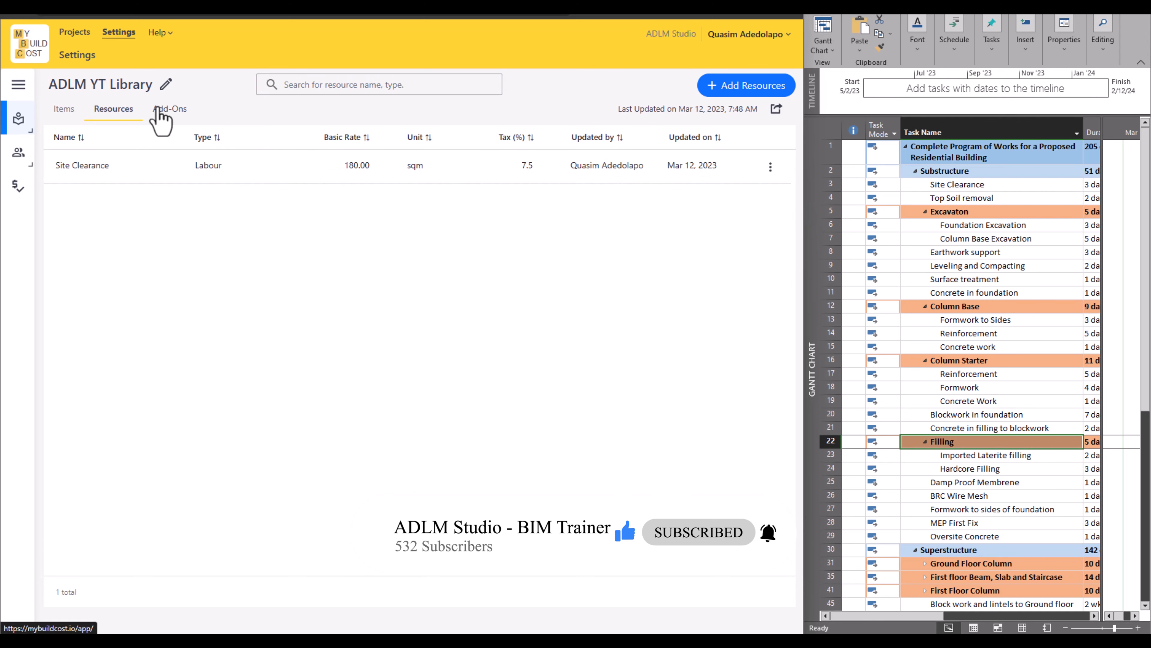
pyautogui.click(159, 111)
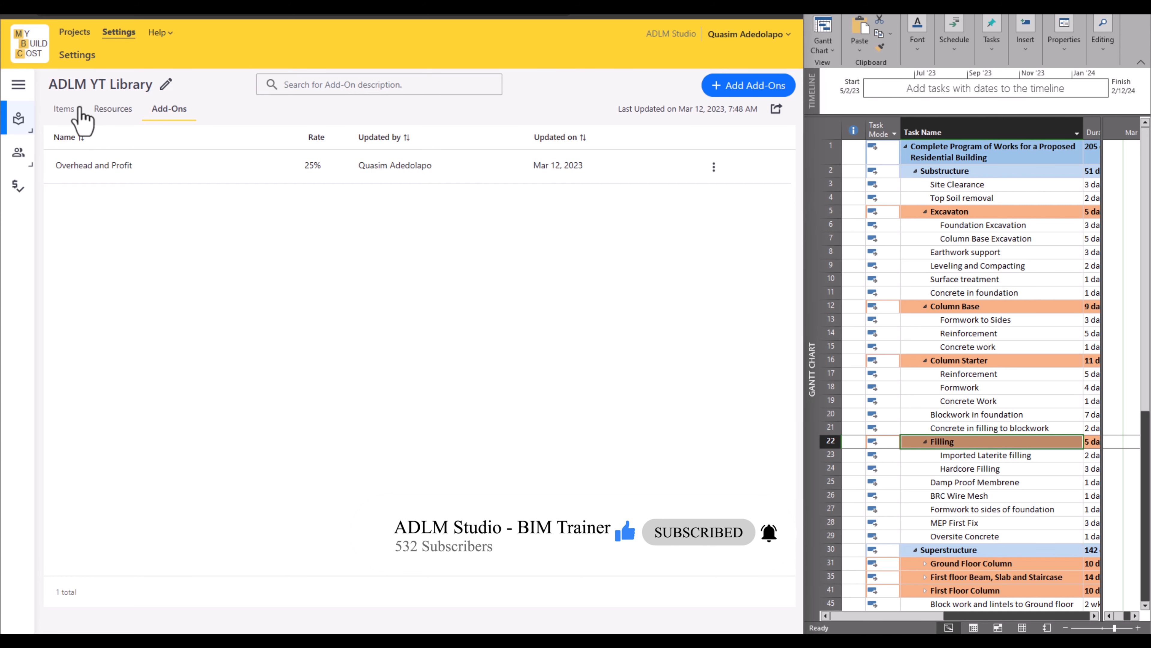
pyautogui.click(64, 108)
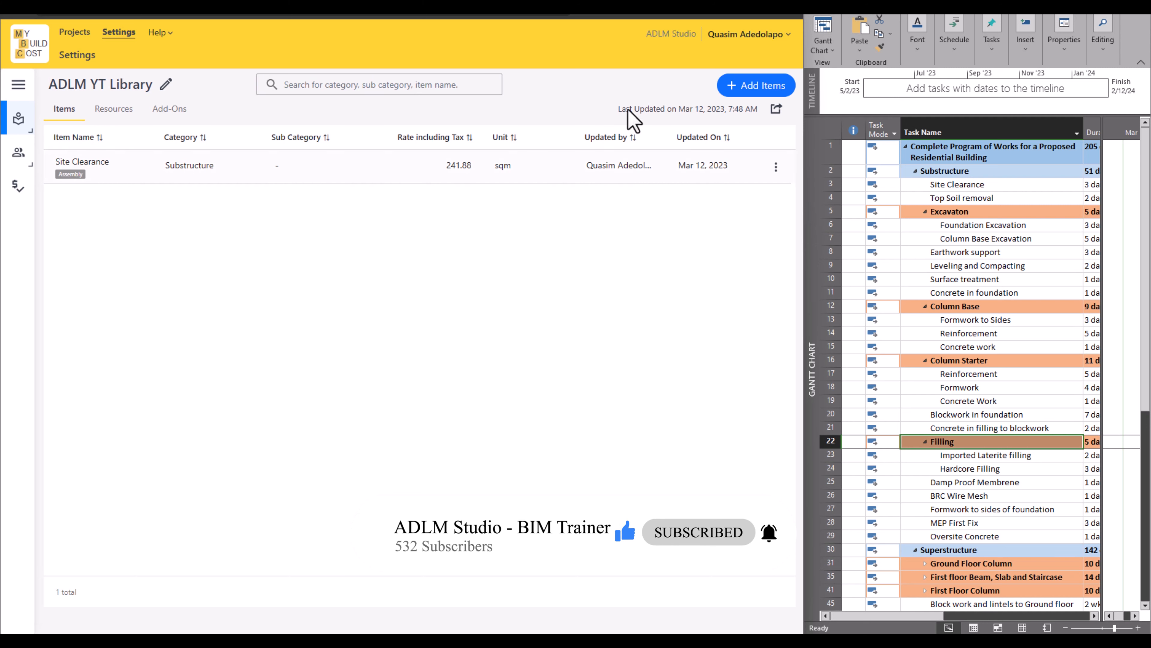
# Start a new work item in the Substructure category named Top soil removal, with Labour as its item type
pyautogui.click(753, 87)
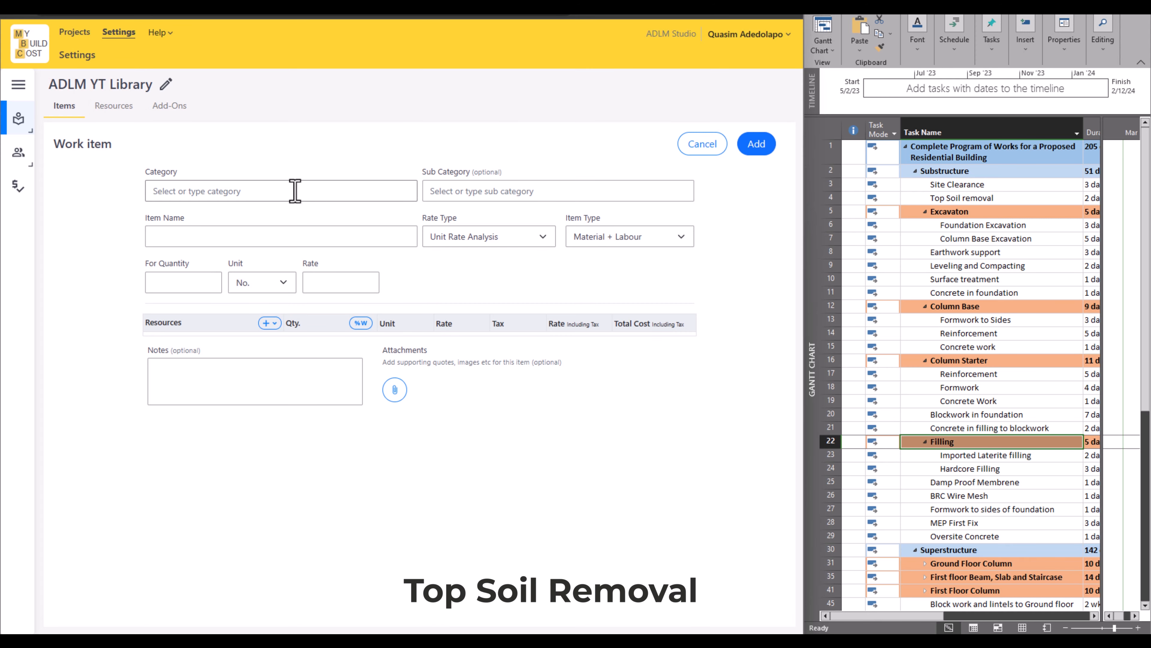
pyautogui.click(295, 190)
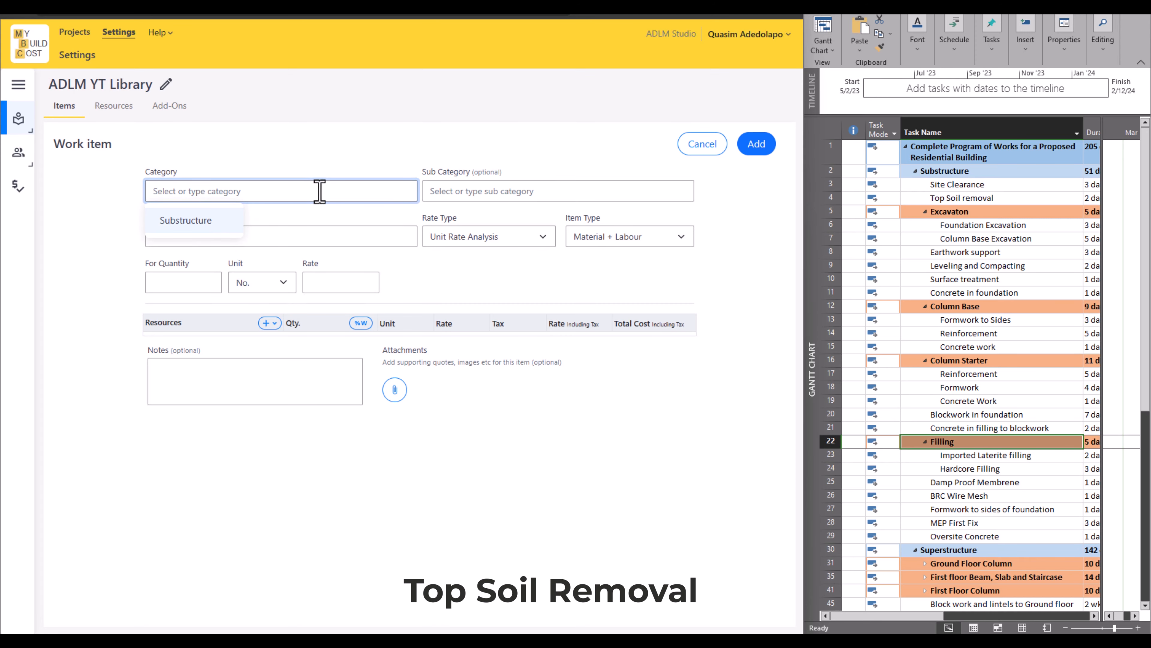
pyautogui.click(178, 222)
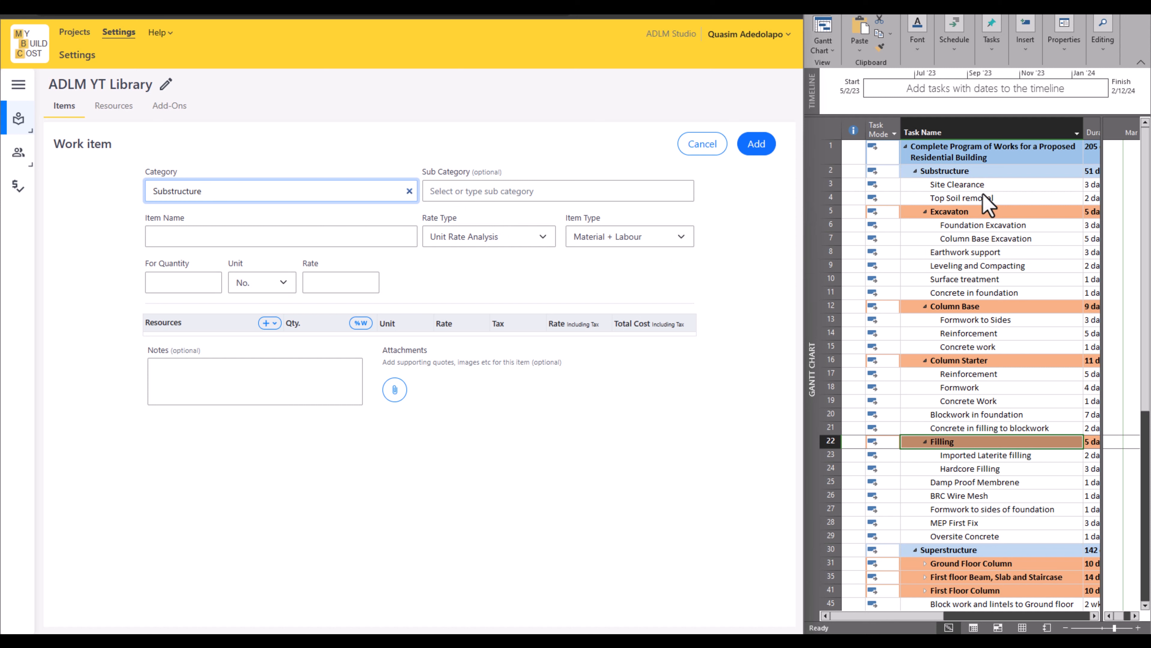
pyautogui.click(163, 236)
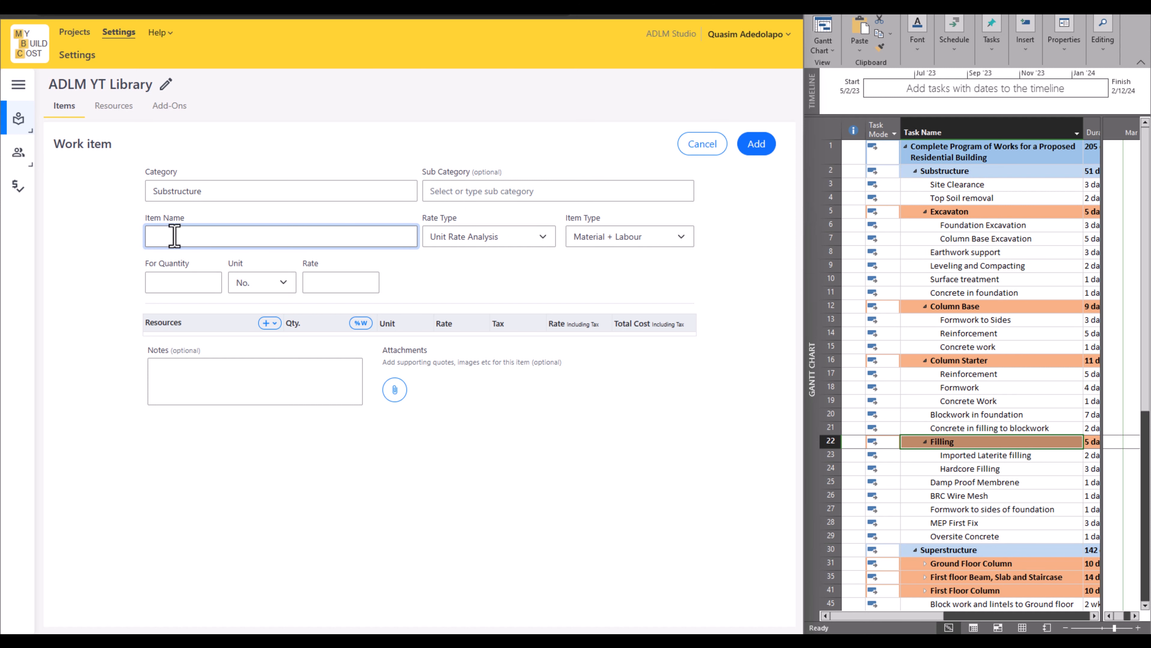
pyautogui.write('Top soil removal')
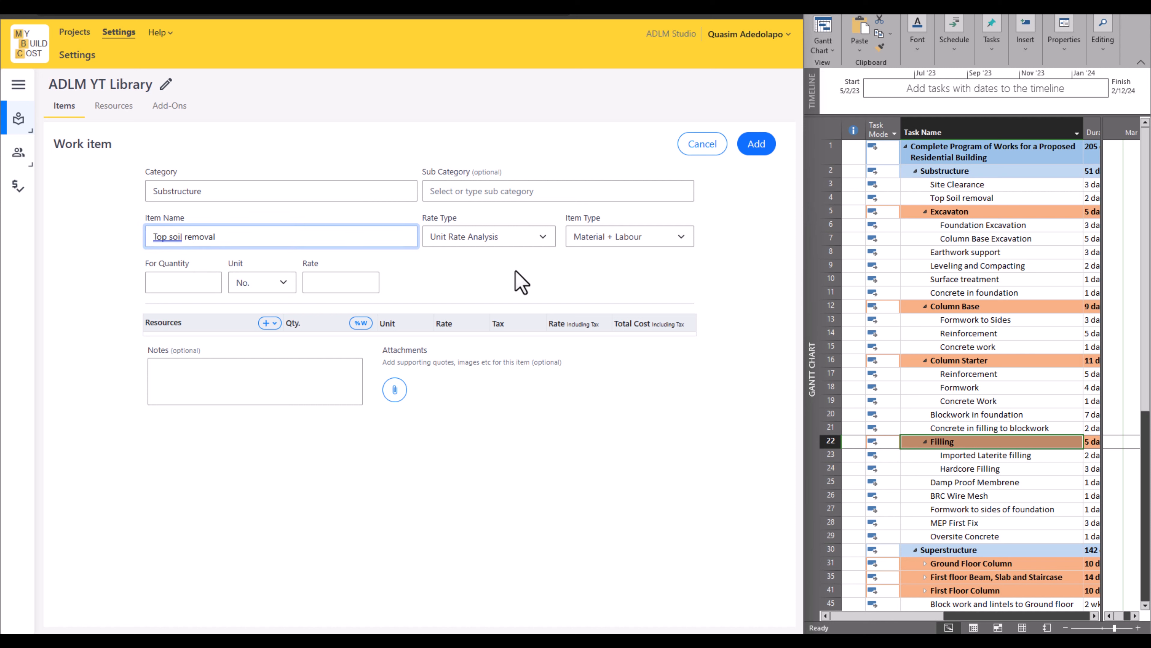
pyautogui.click(610, 242)
pyautogui.click(584, 282)
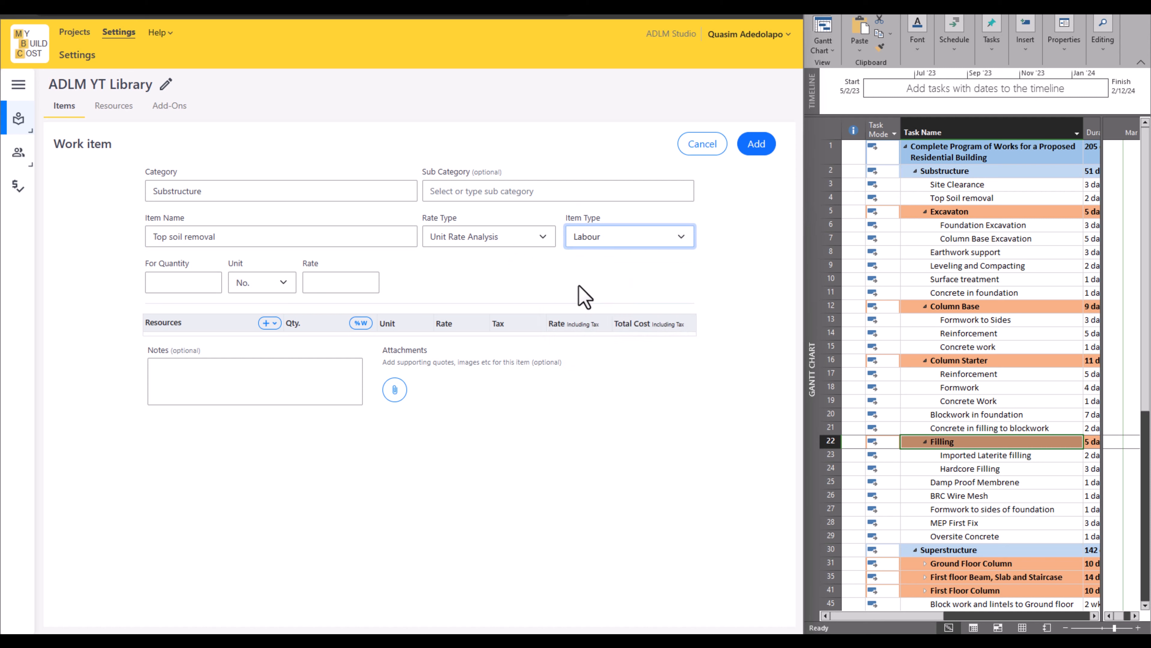
# Set the Top soil removal work item's quantity to 1 and its unit to sqm
pyautogui.click(160, 283)
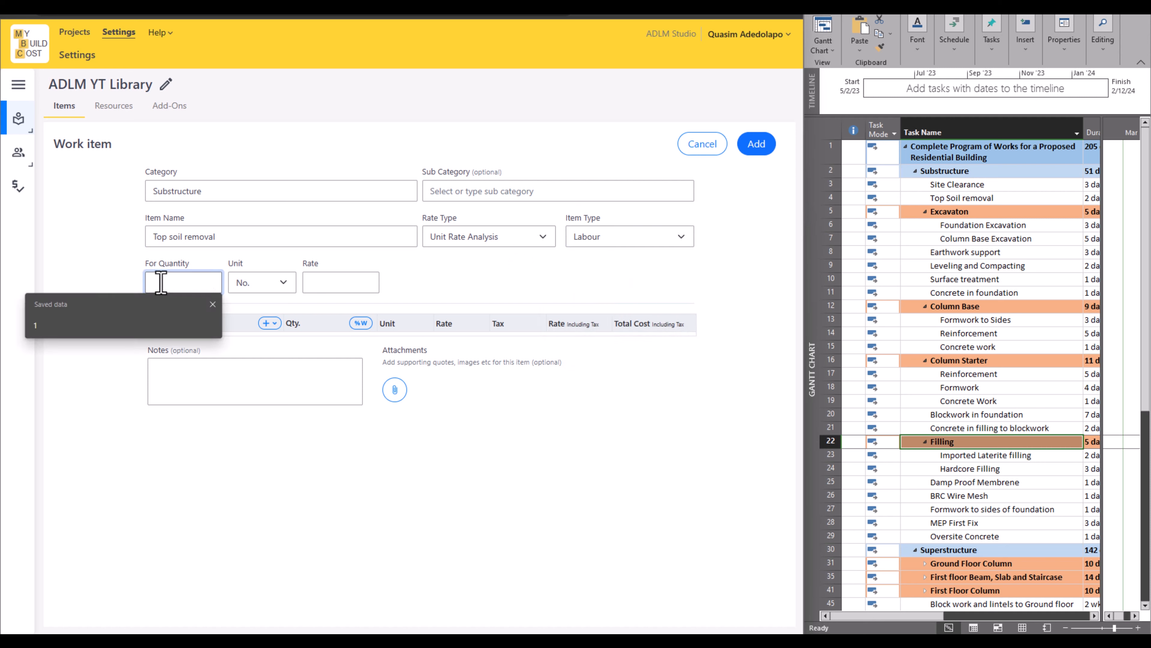
pyautogui.write('1')
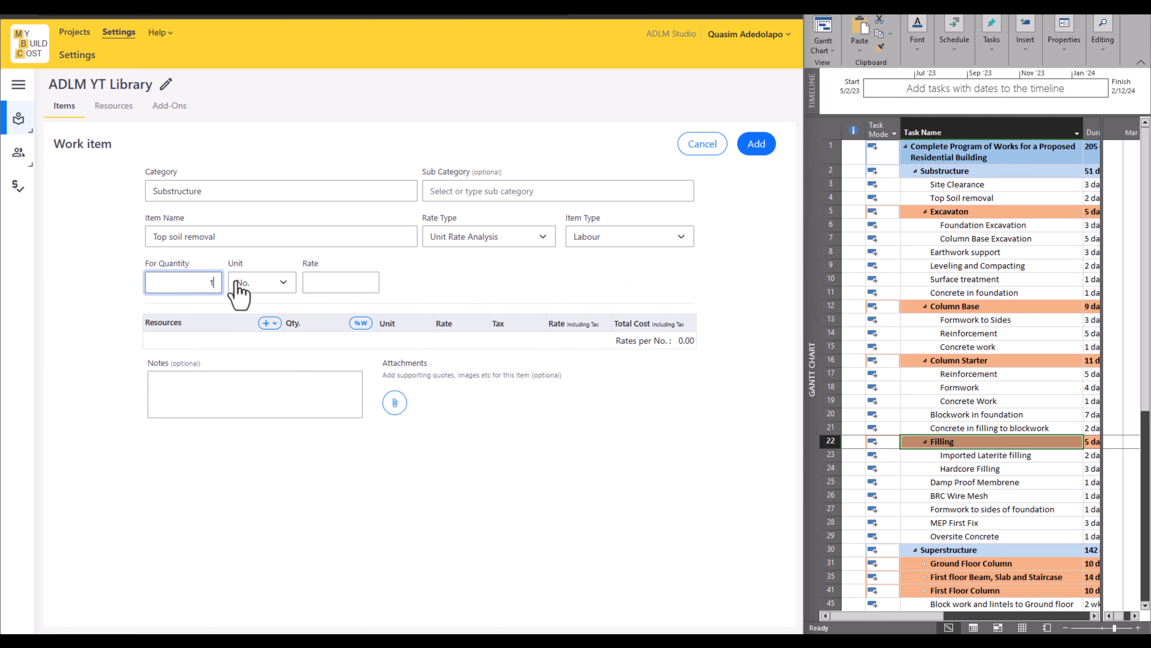
pyautogui.click(287, 285)
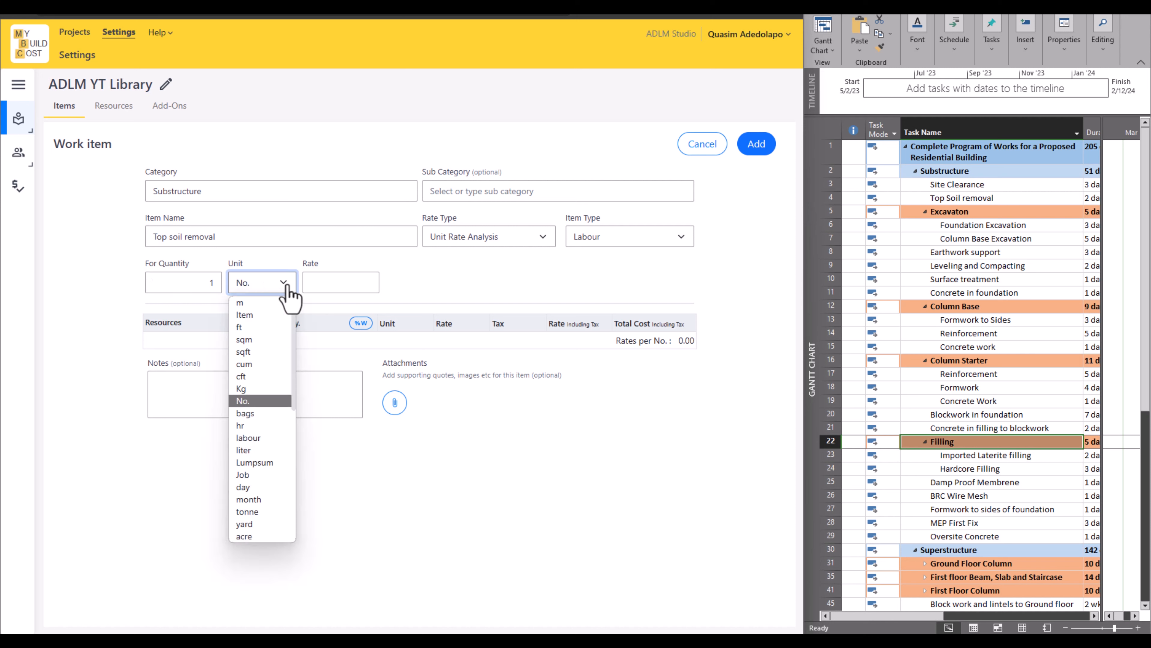
pyautogui.click(262, 343)
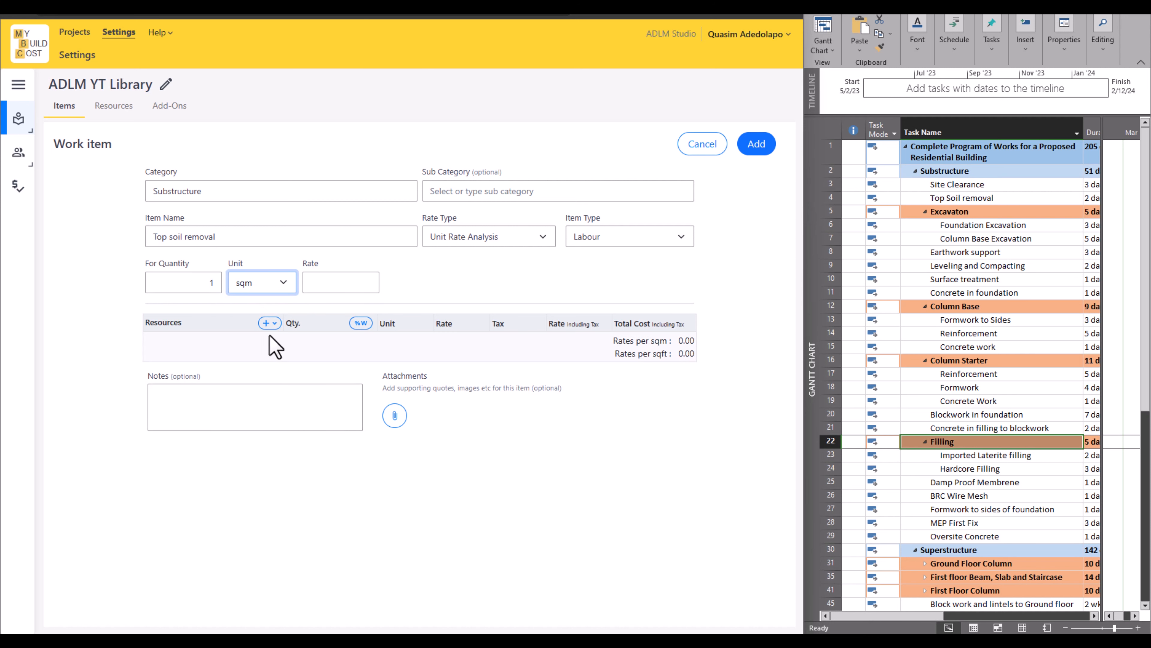
pyautogui.click(332, 284)
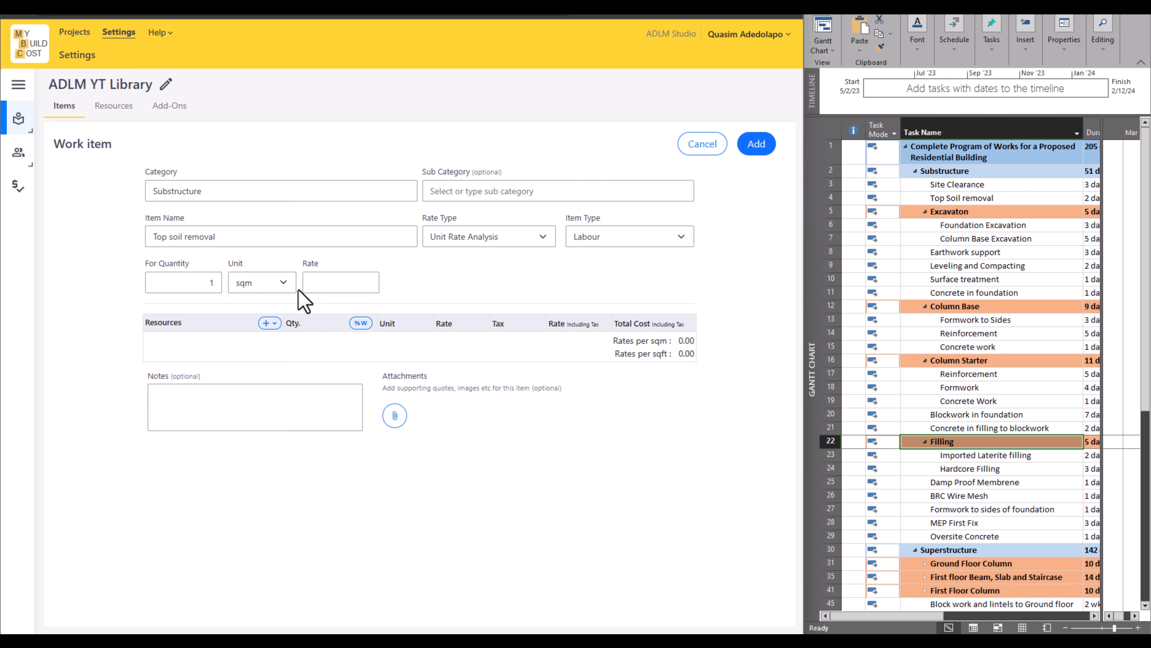
# Add a Labour resource named Top soil removal to the work item
pyautogui.click(265, 323)
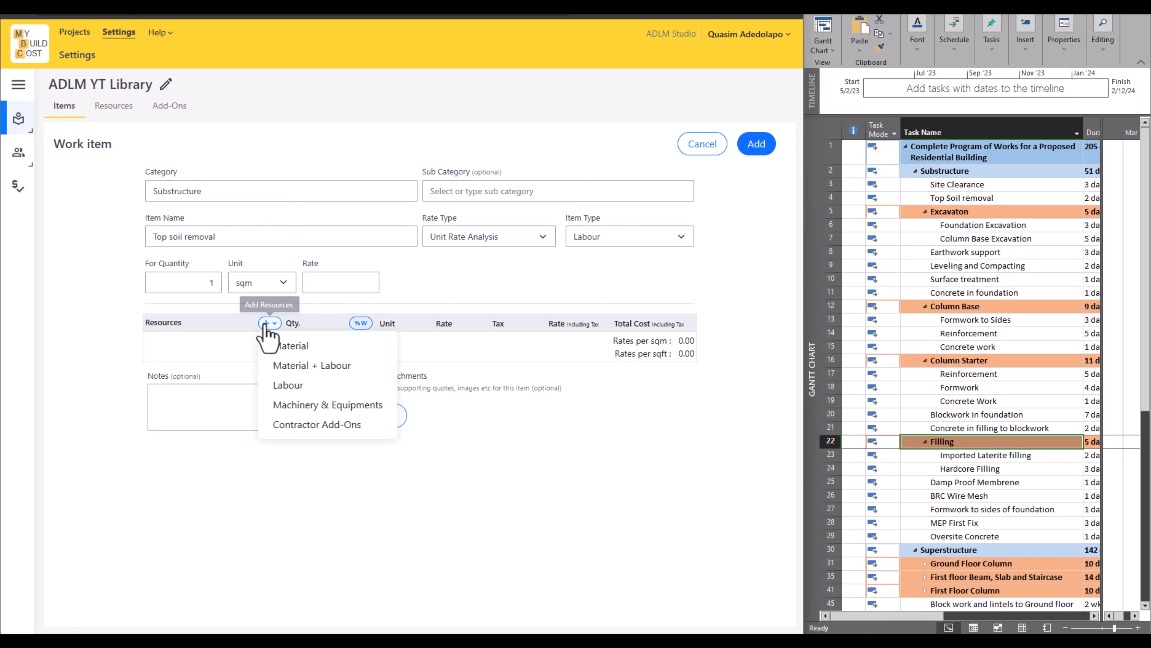
pyautogui.click(285, 386)
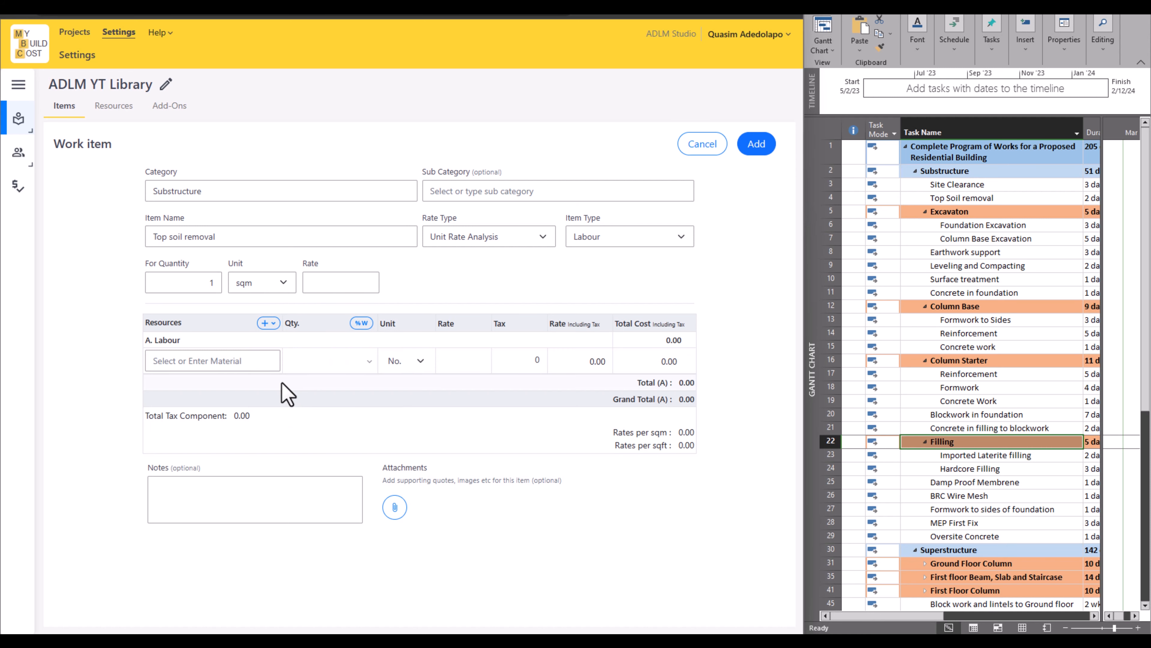
pyautogui.click(235, 362)
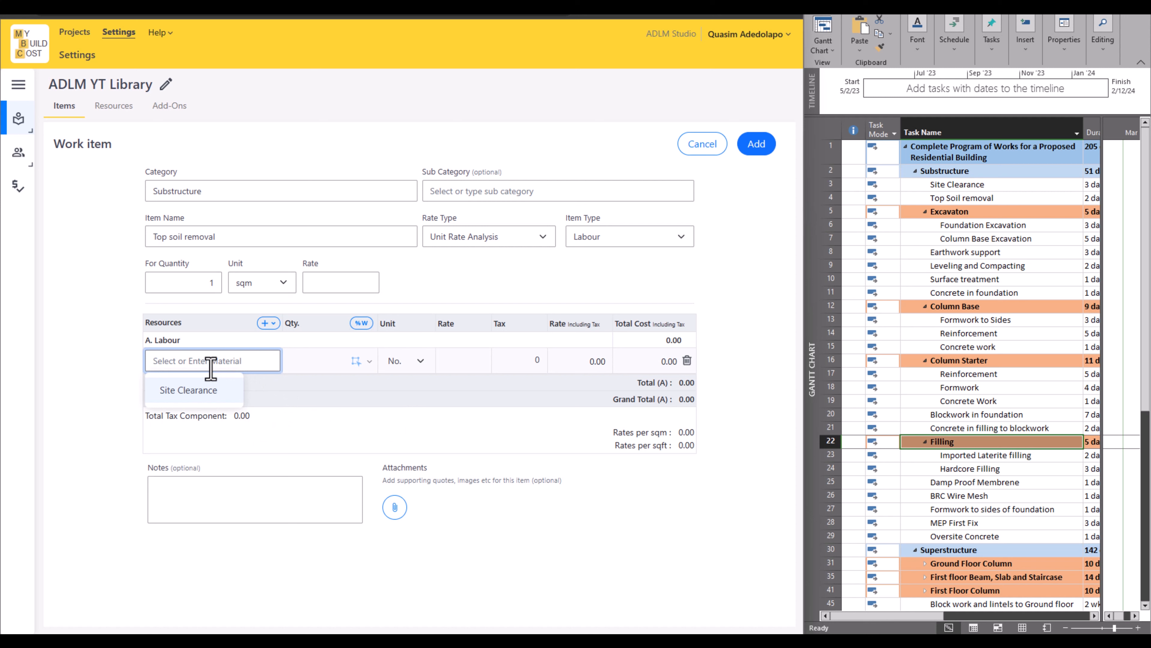
pyautogui.write('Top soil removal')
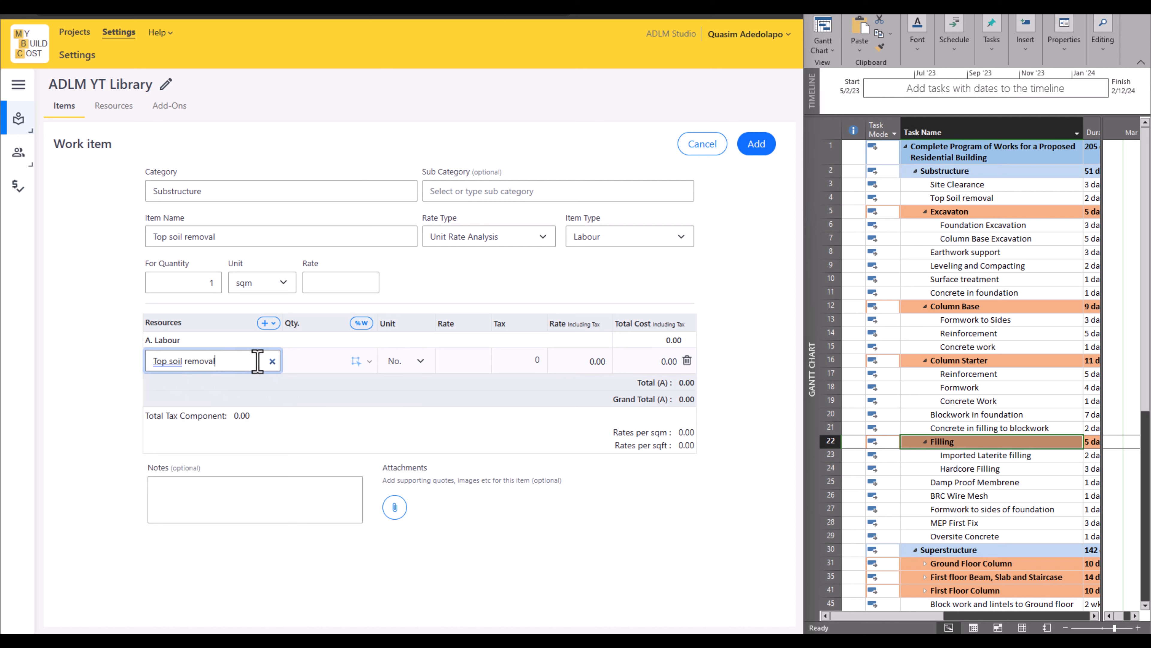
# Give the Top soil removal labour resource a quantity of 1 sqm, a rate of 120 and a tax of 7.5
pyautogui.click(334, 361)
pyautogui.write('1')
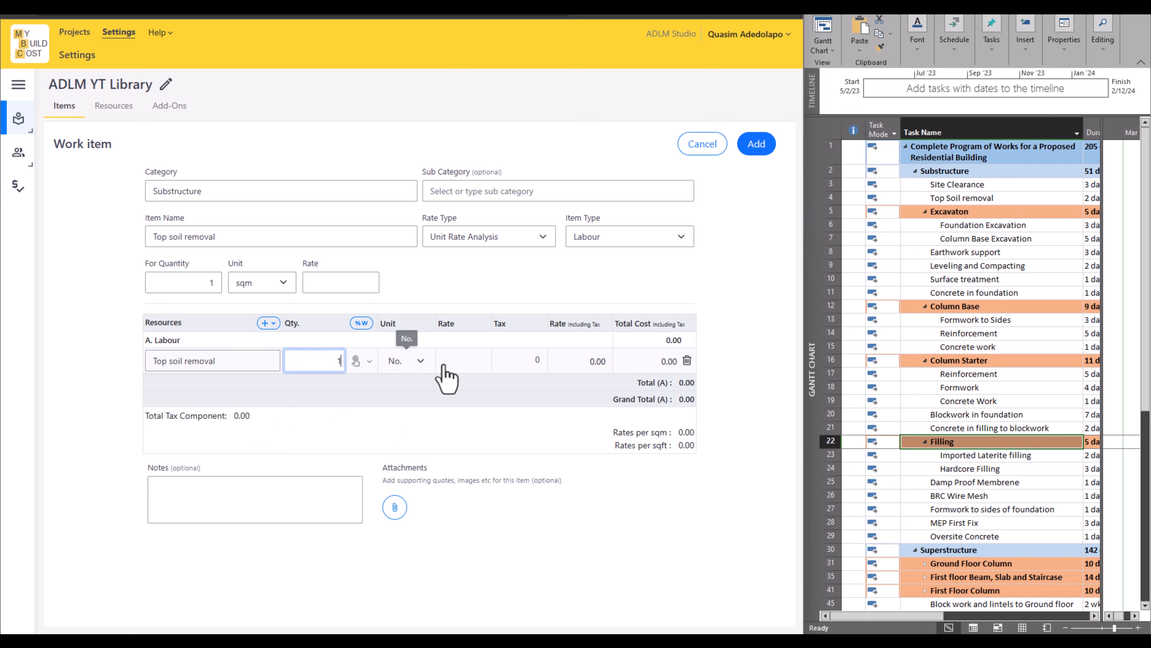
pyautogui.click(418, 361)
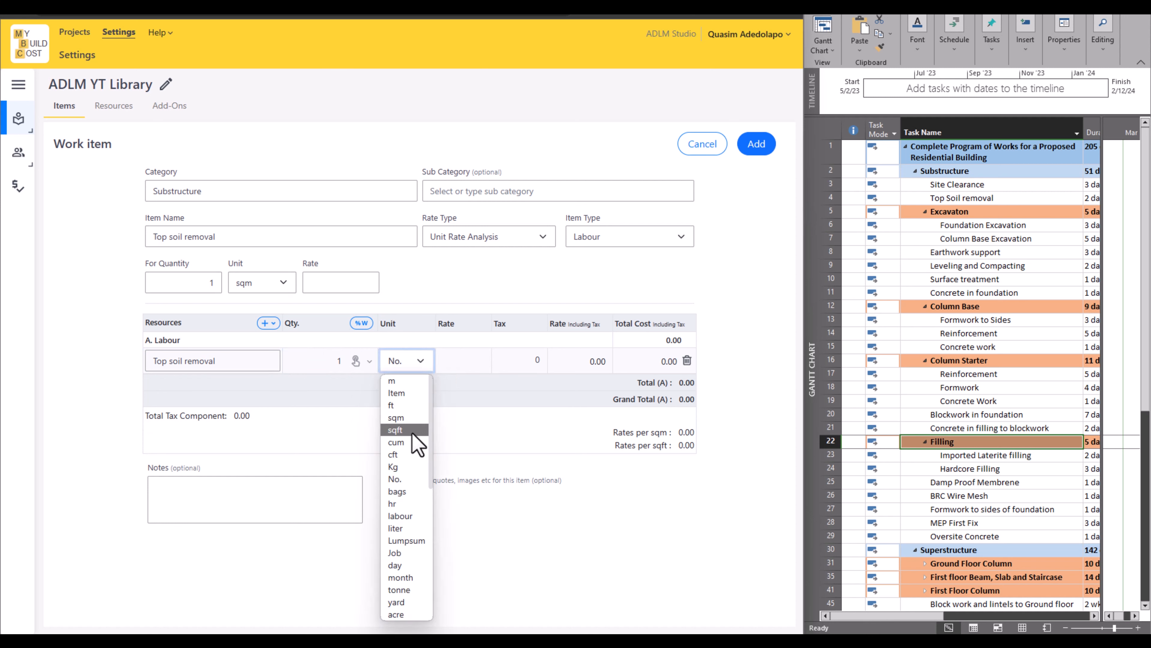
pyautogui.click(411, 416)
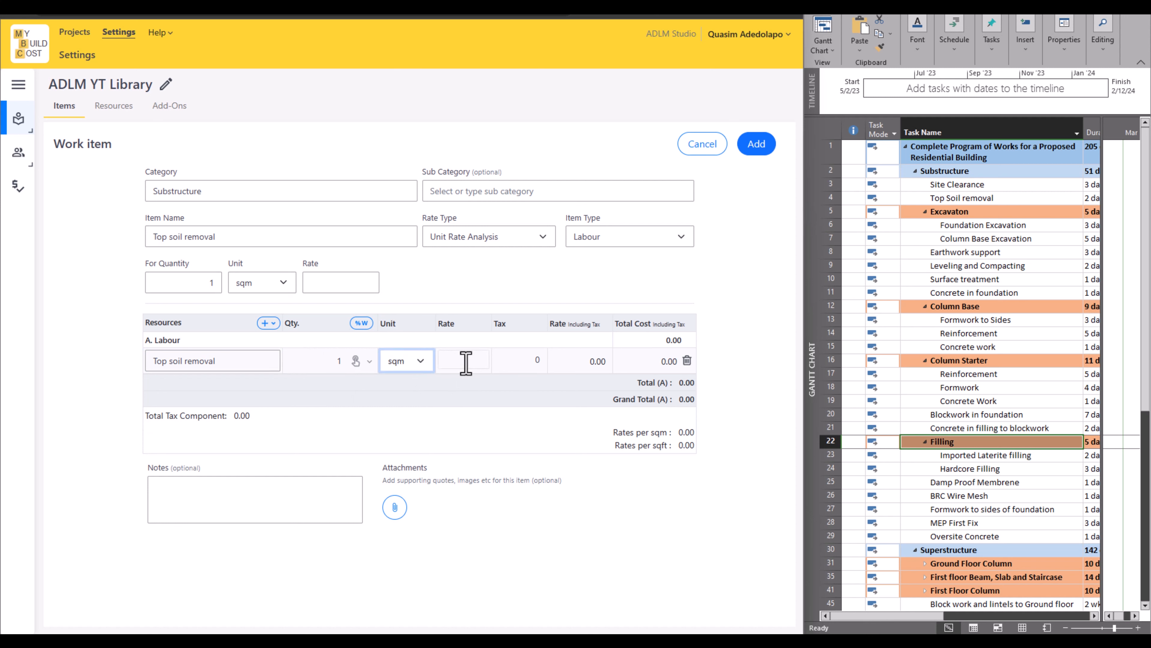
pyautogui.click(466, 363)
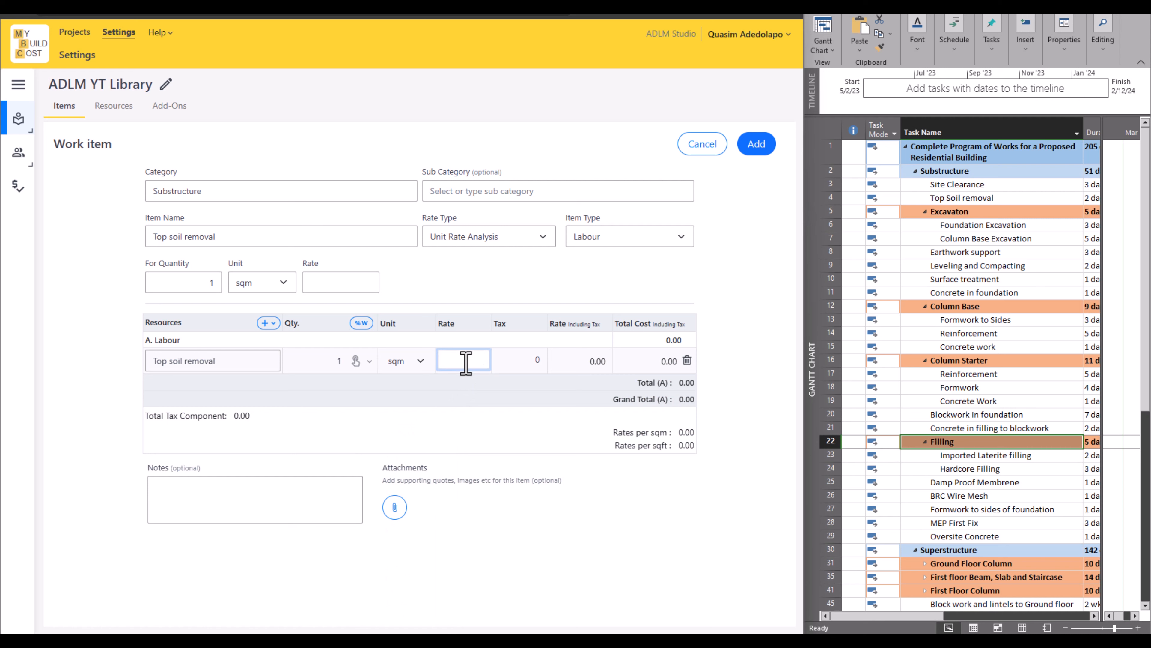
pyautogui.write('120')
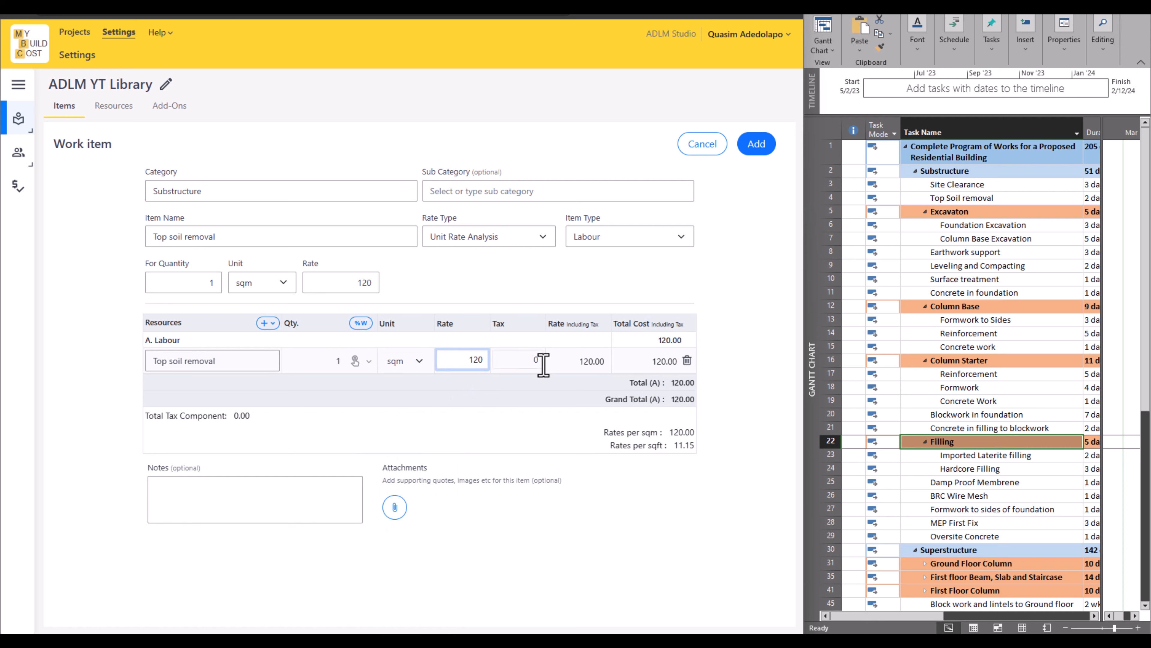
pyautogui.click(530, 363)
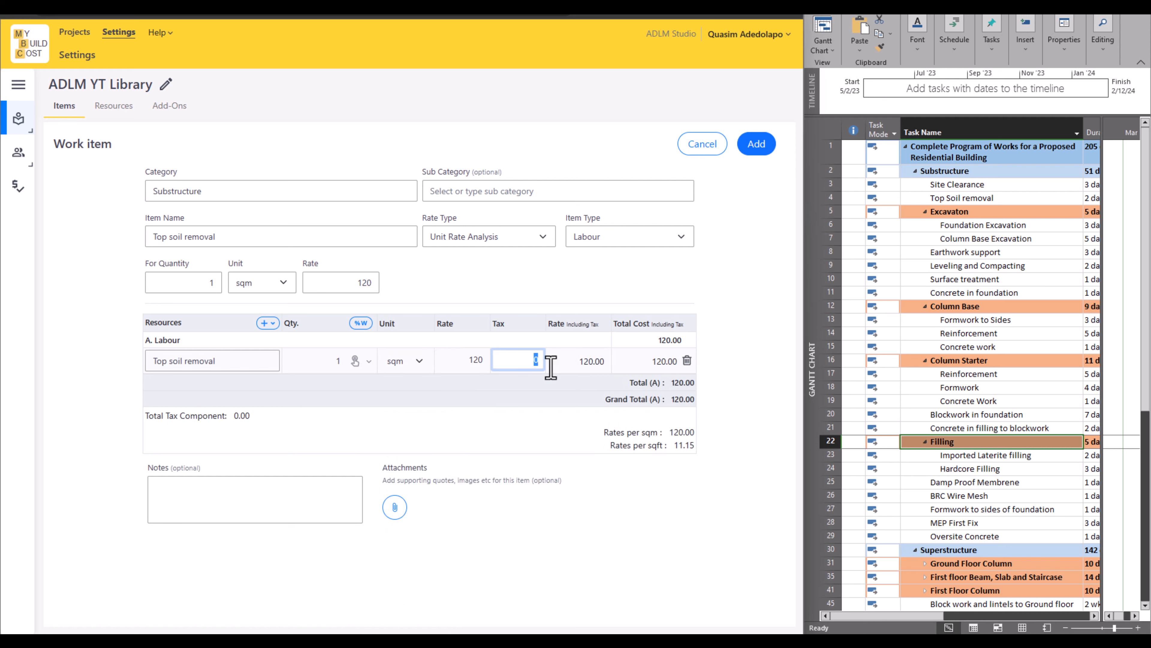
pyautogui.write('7.5')
pyautogui.click(504, 493)
# Add a Machinery & Equipments resource named Bulldozer to the work item
pyautogui.click(267, 328)
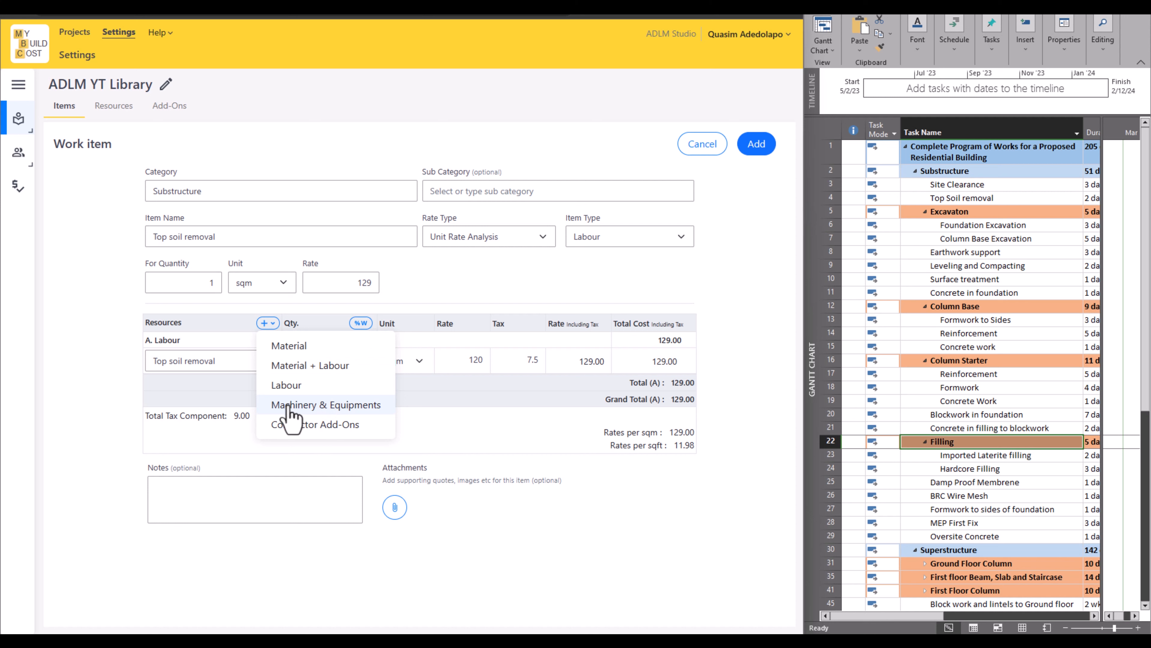
pyautogui.click(308, 411)
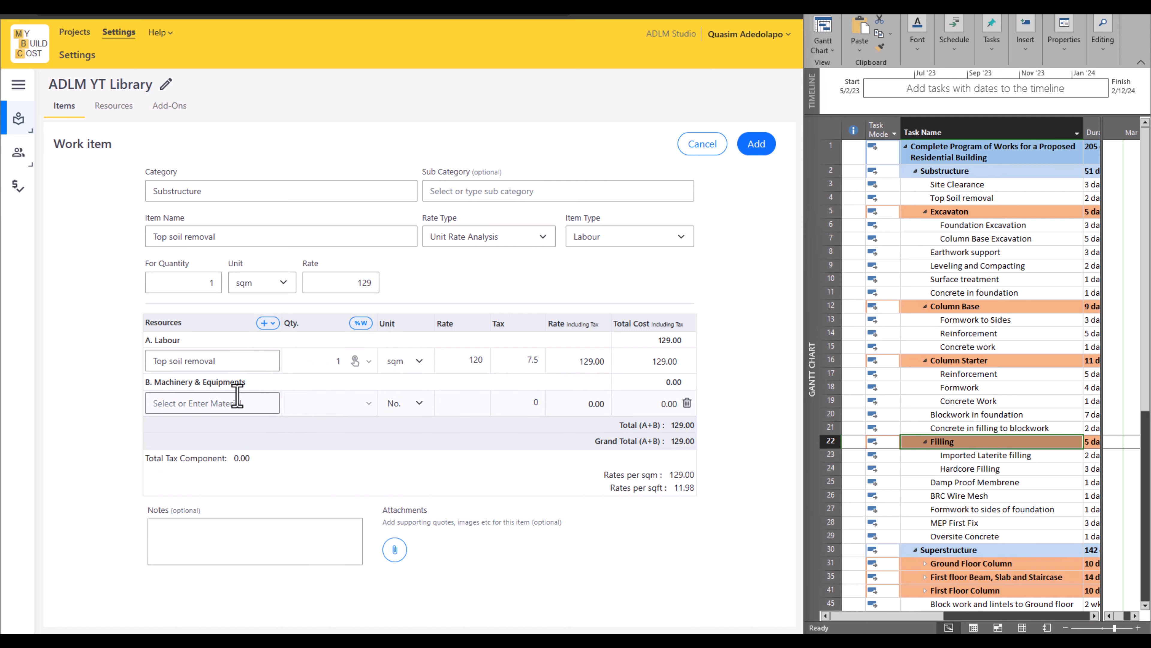
pyautogui.click(228, 403)
pyautogui.write('Bulldozer')
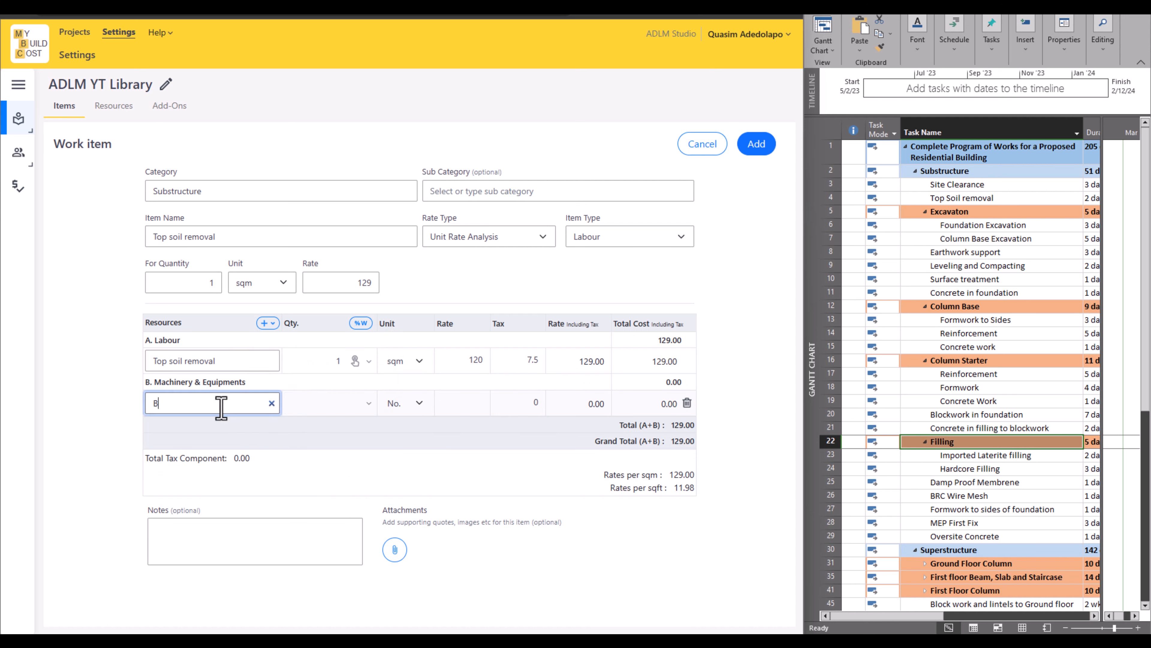
# Give the Bulldozer resource a quantity of 1 sqm, a rate of 140 and a tax of 7.5
pyautogui.click(297, 396)
pyautogui.write('1')
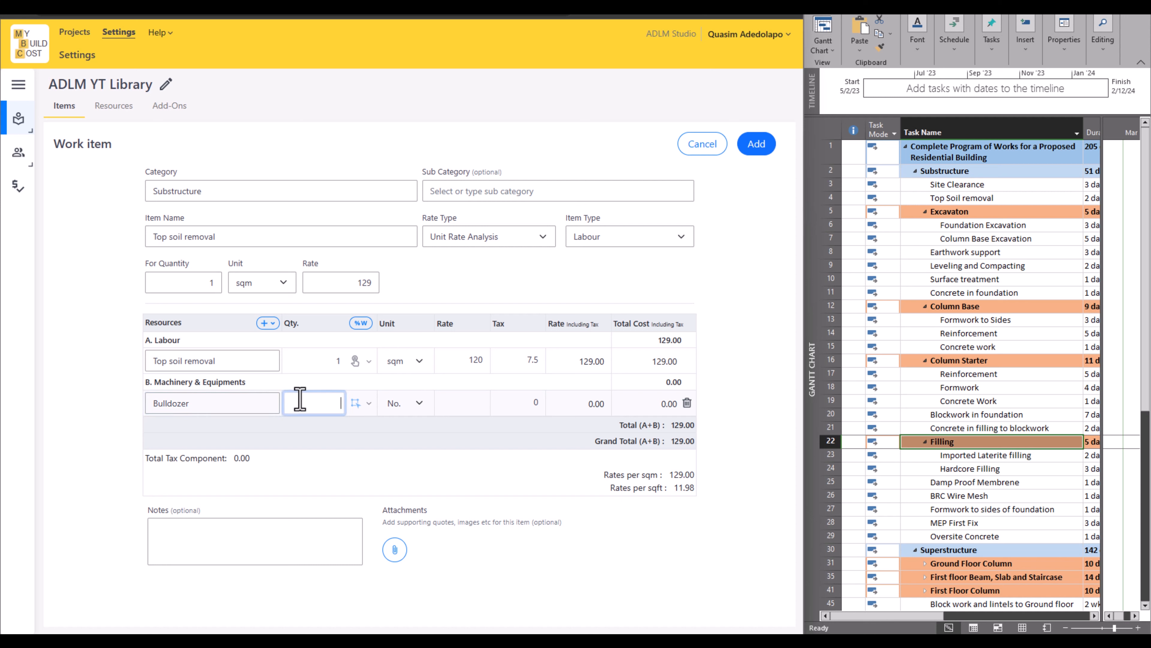
pyautogui.click(409, 411)
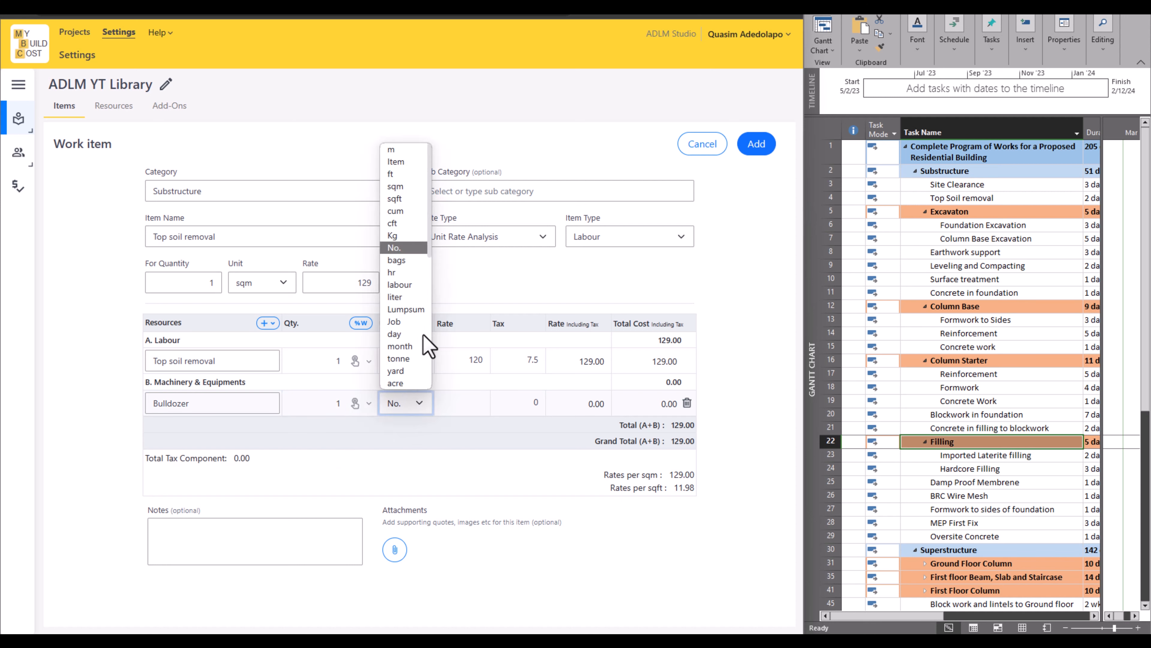
pyautogui.click(397, 186)
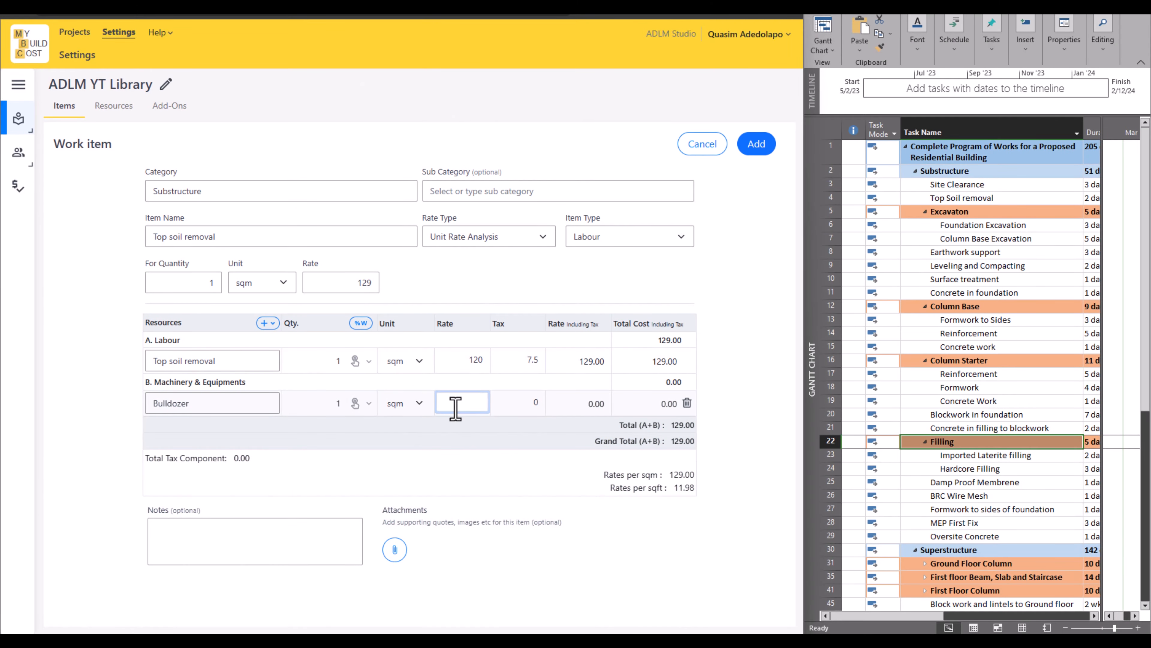
pyautogui.write('40')
pyautogui.click(528, 402)
pyautogui.moveTo(528, 403); pyautogui.dragTo(545, 403)
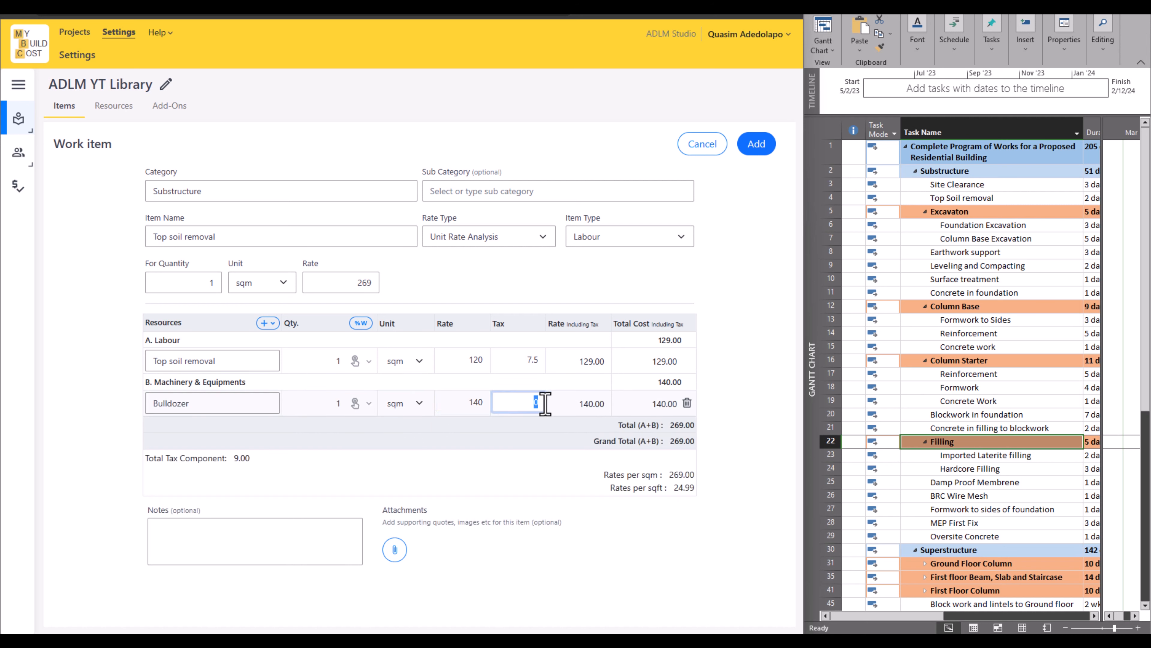
pyautogui.write('7.5')
pyautogui.click(116, 412)
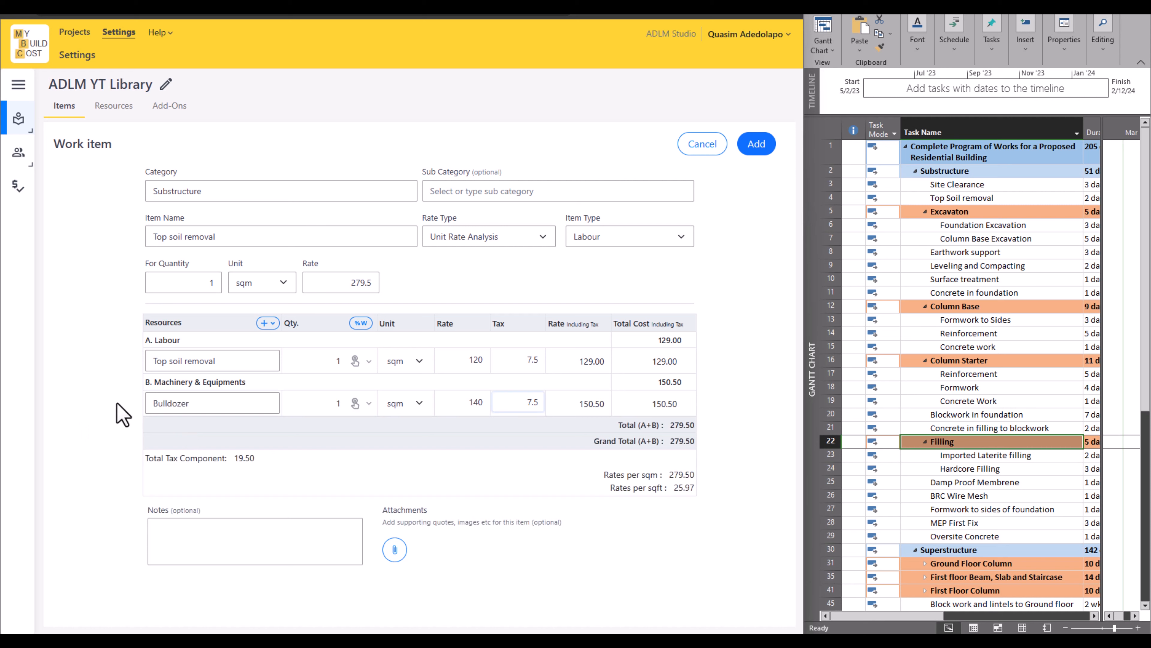
# Apply the Overhead and Profit contractor add-on to the Top soil removal work item and save the item to the library
pyautogui.click(267, 323)
pyautogui.click(286, 426)
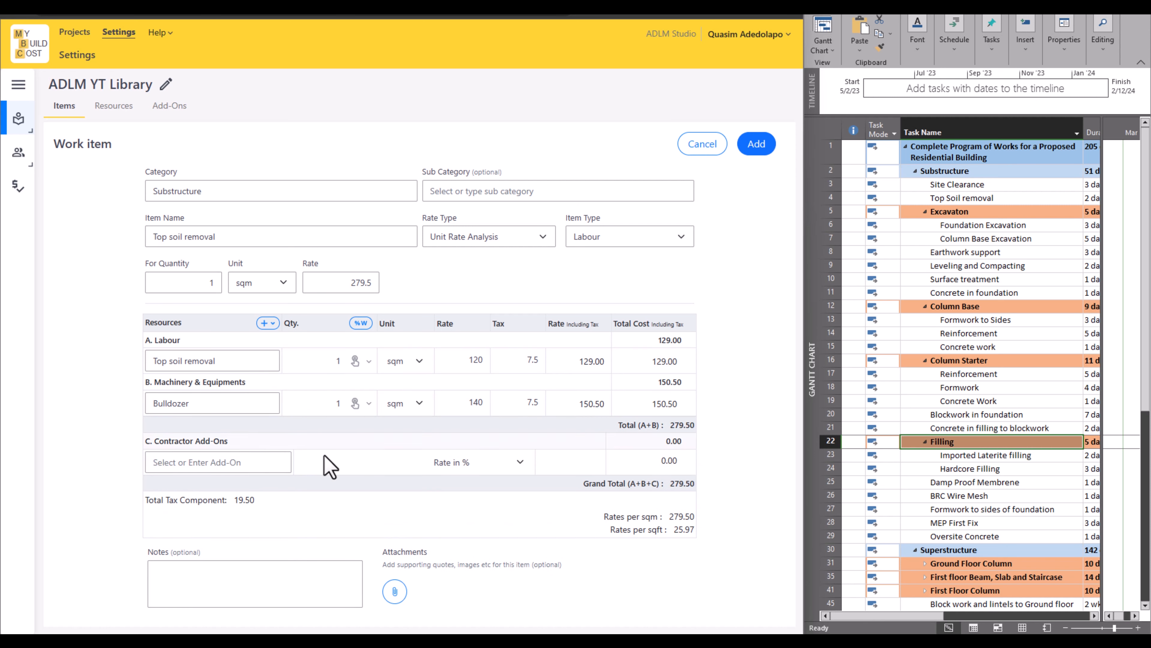
pyautogui.click(199, 471)
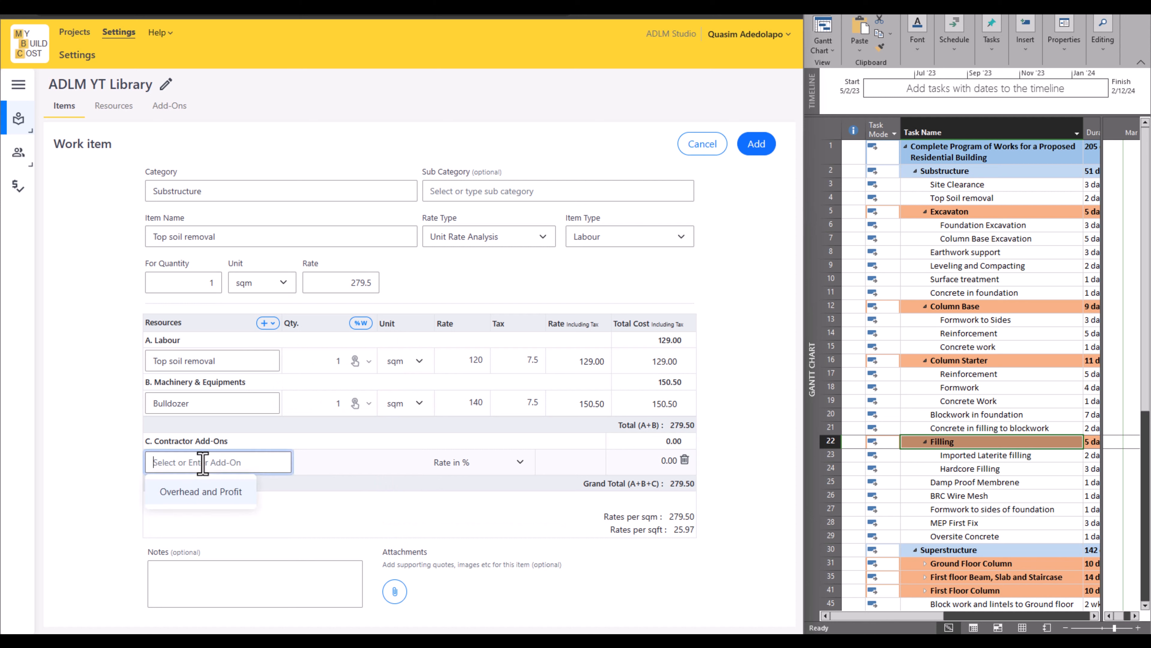
pyautogui.click(186, 491)
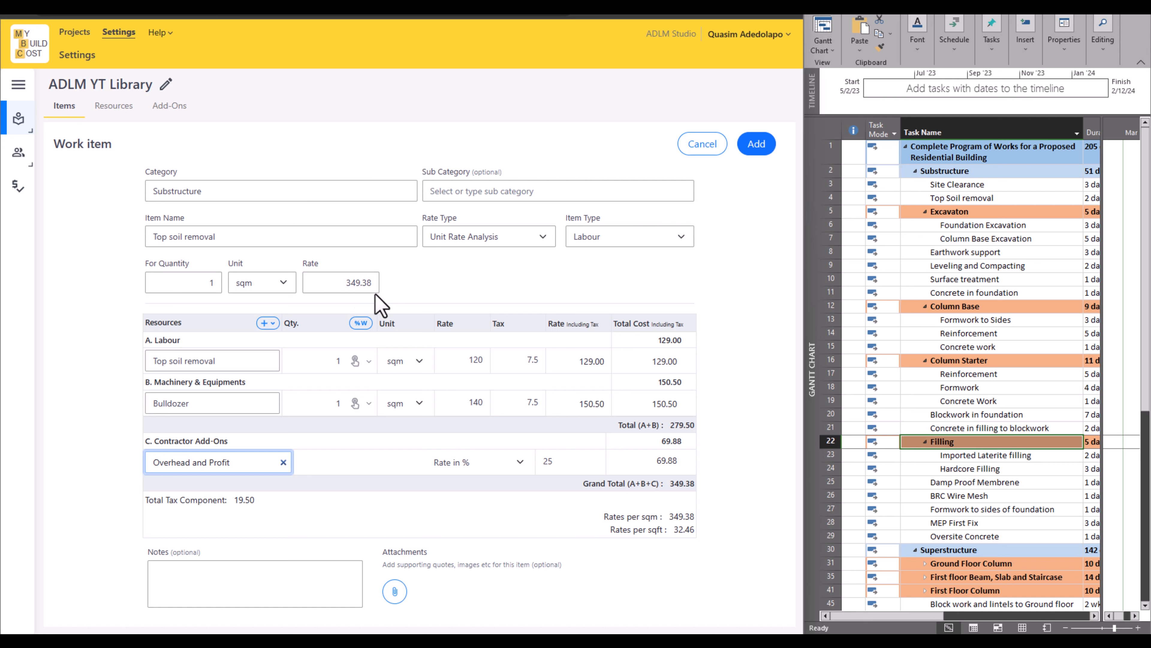
pyautogui.click(756, 144)
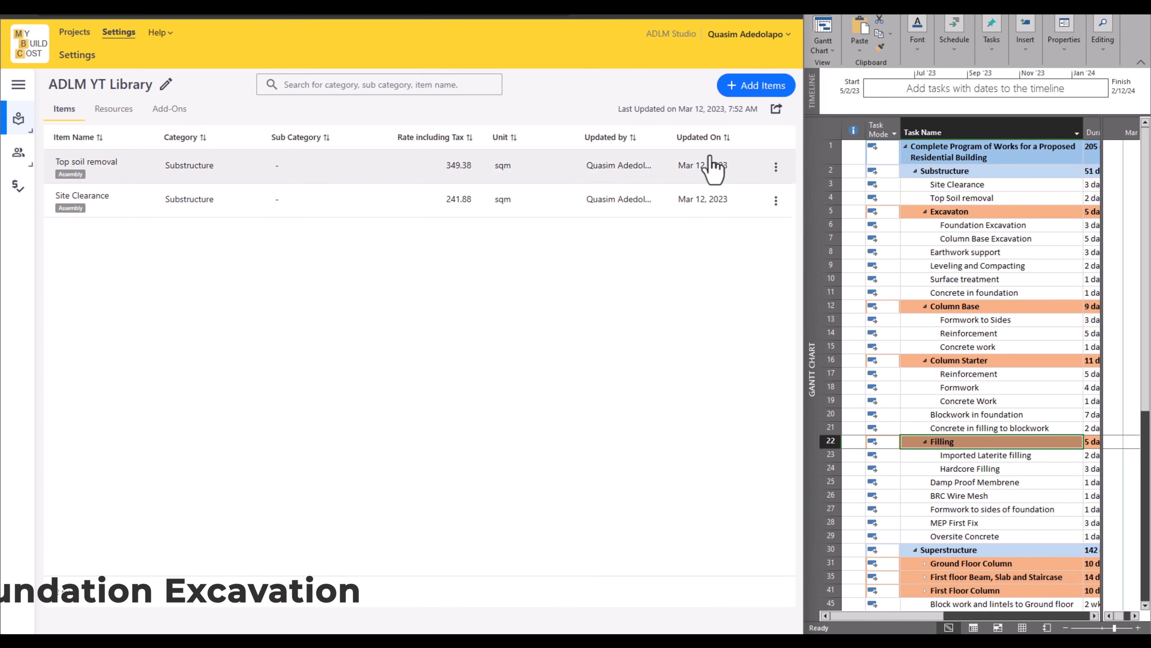
# Start a new work item in the Substructure category with a new sub category named Excavation
pyautogui.click(760, 93)
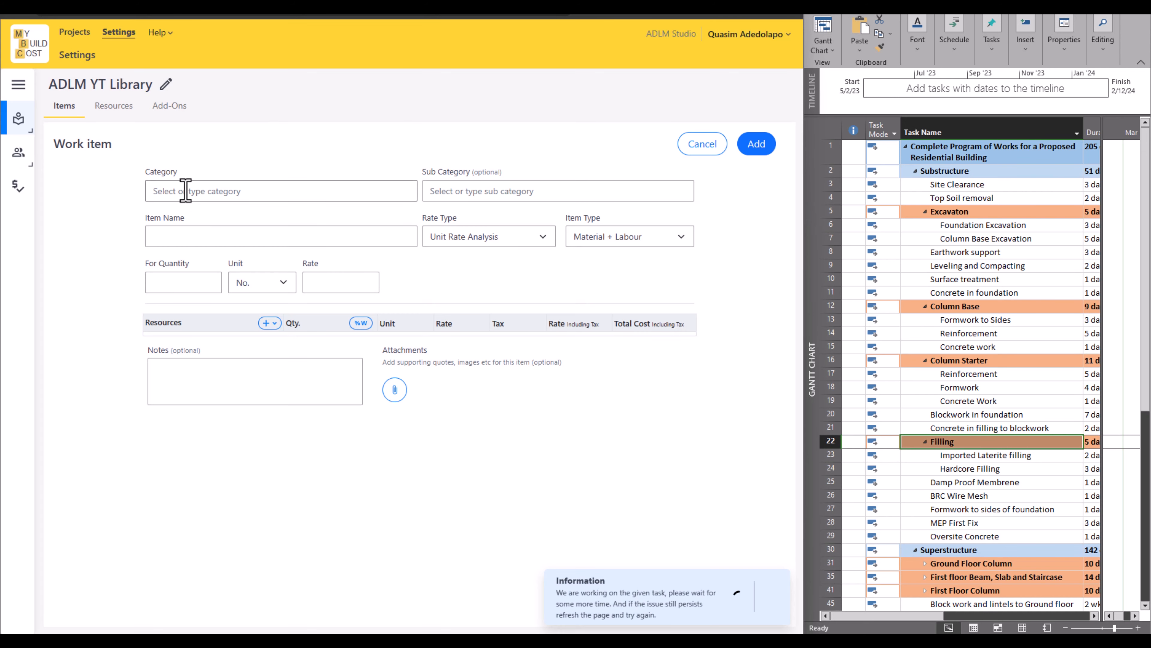
pyautogui.click(186, 190)
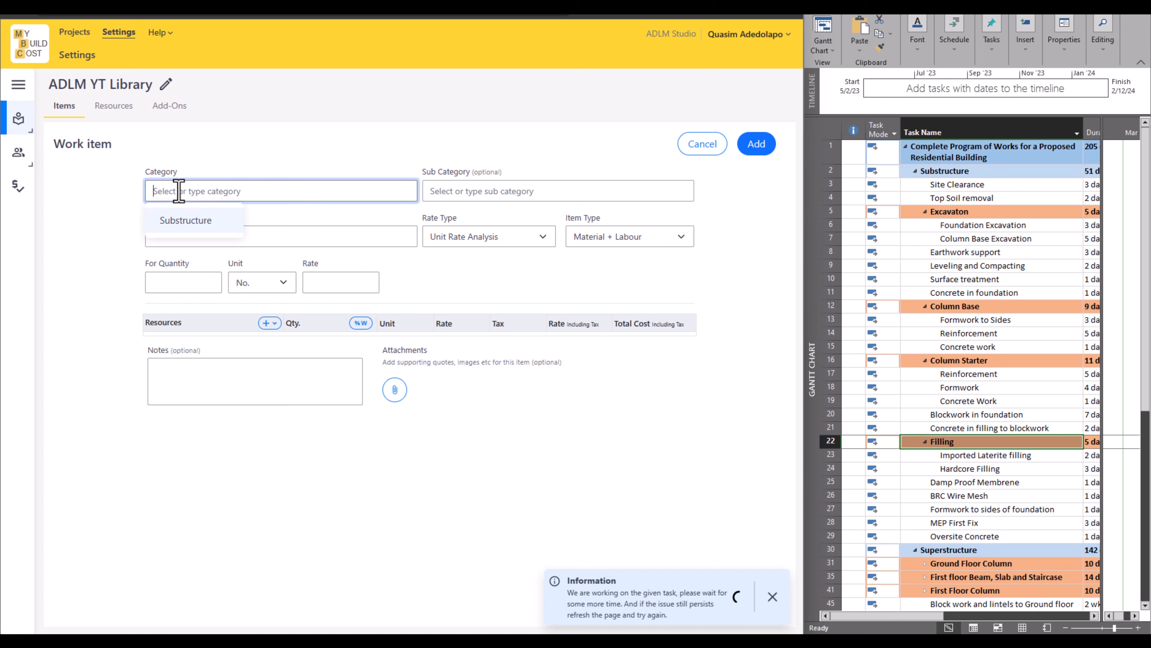
pyautogui.click(167, 222)
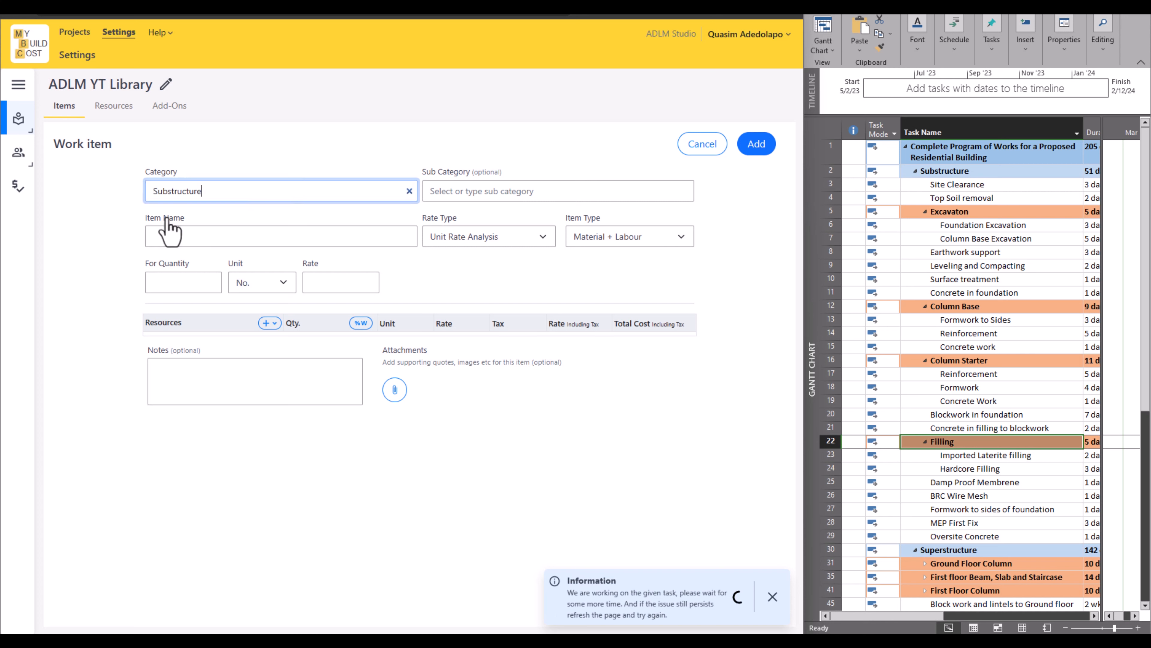
pyautogui.click(455, 191)
pyautogui.write('E')
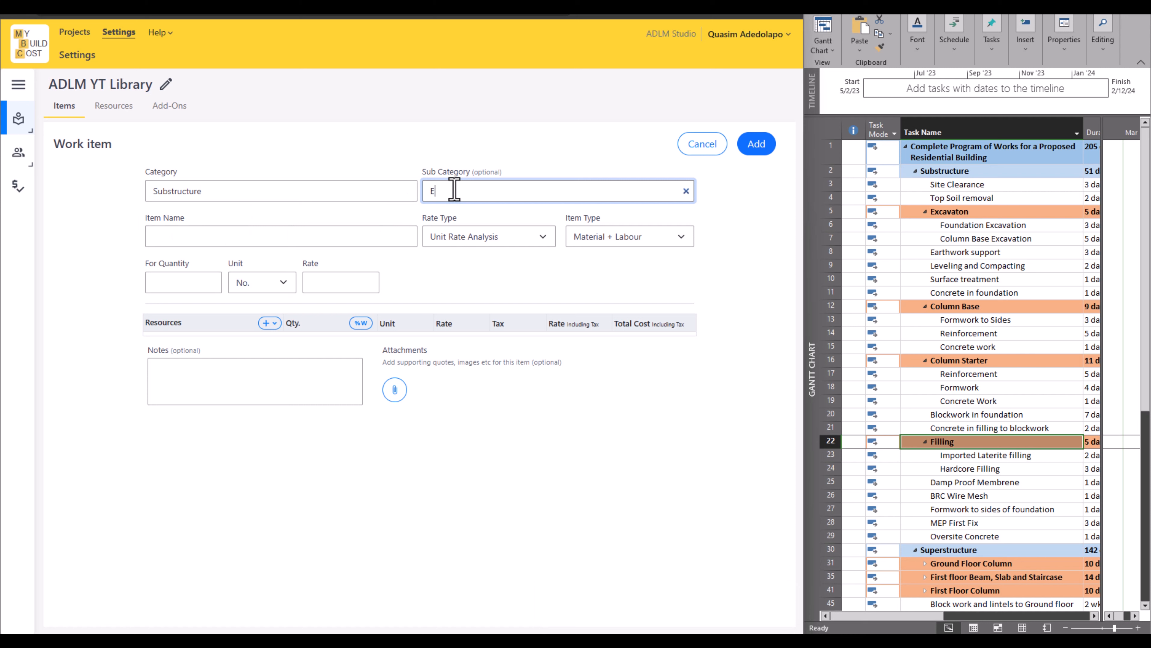
pyautogui.write('xcavation')
# Name the work item Foundation Excavation and set its item type to Labour
pyautogui.click(270, 229)
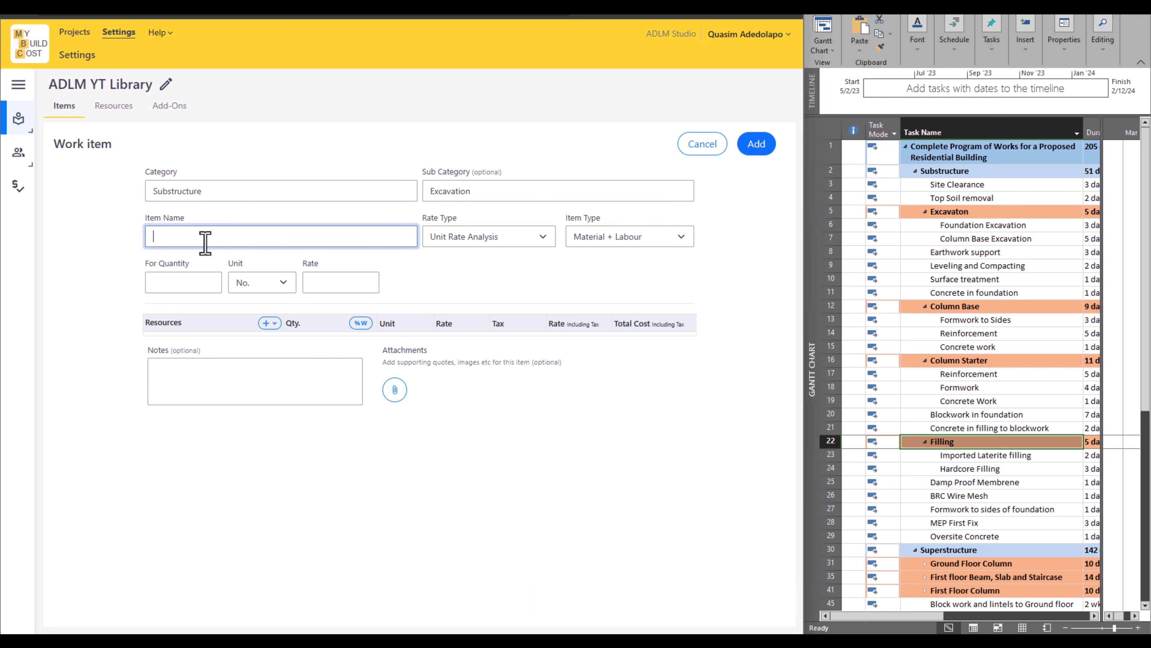
pyautogui.write('Foundation Excavation')
pyautogui.click(634, 240)
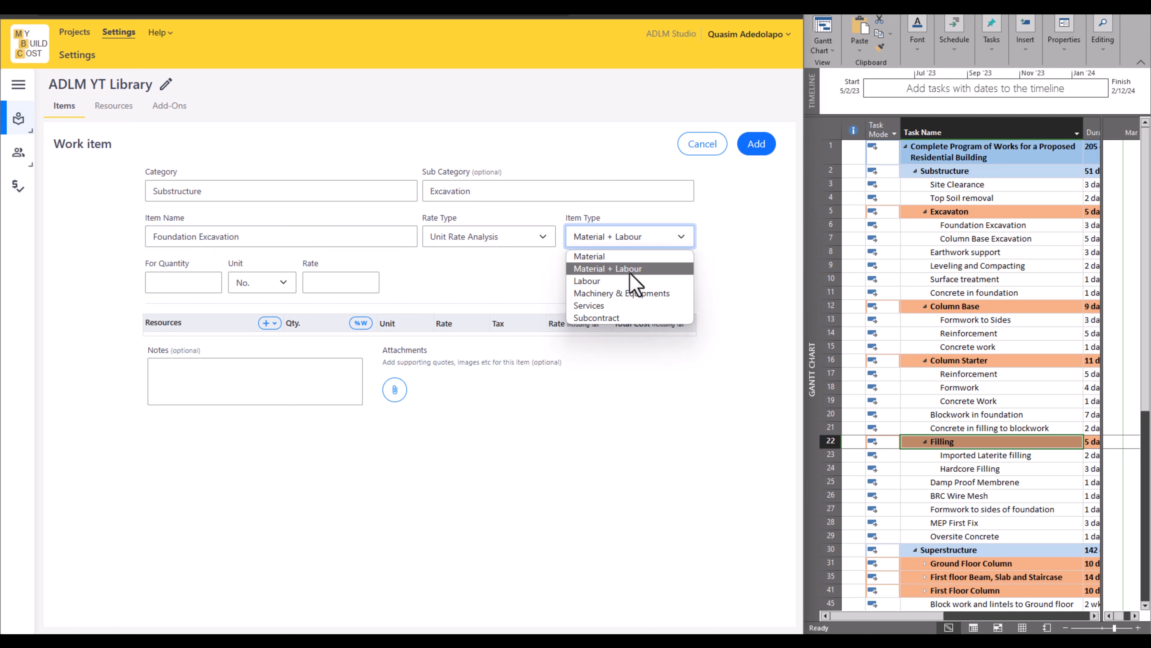
pyautogui.click(589, 281)
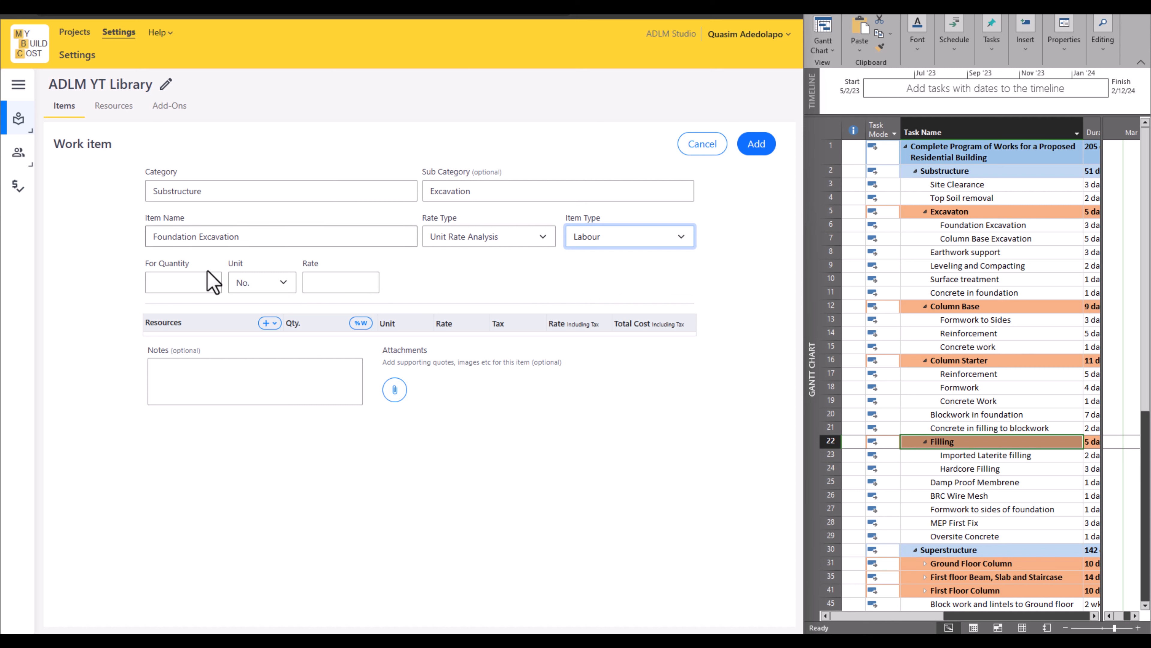
# Set the Foundation Excavation work item's quantity to 1 and its unit to cum
pyautogui.click(199, 287)
pyautogui.click(200, 314)
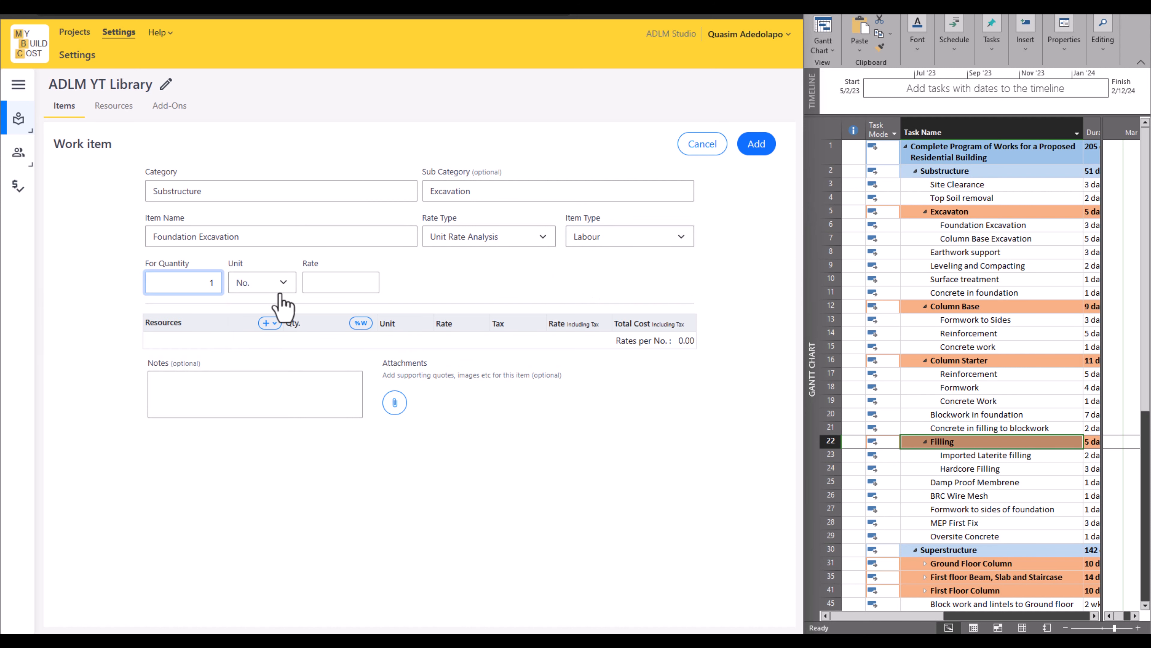
pyautogui.click(277, 291)
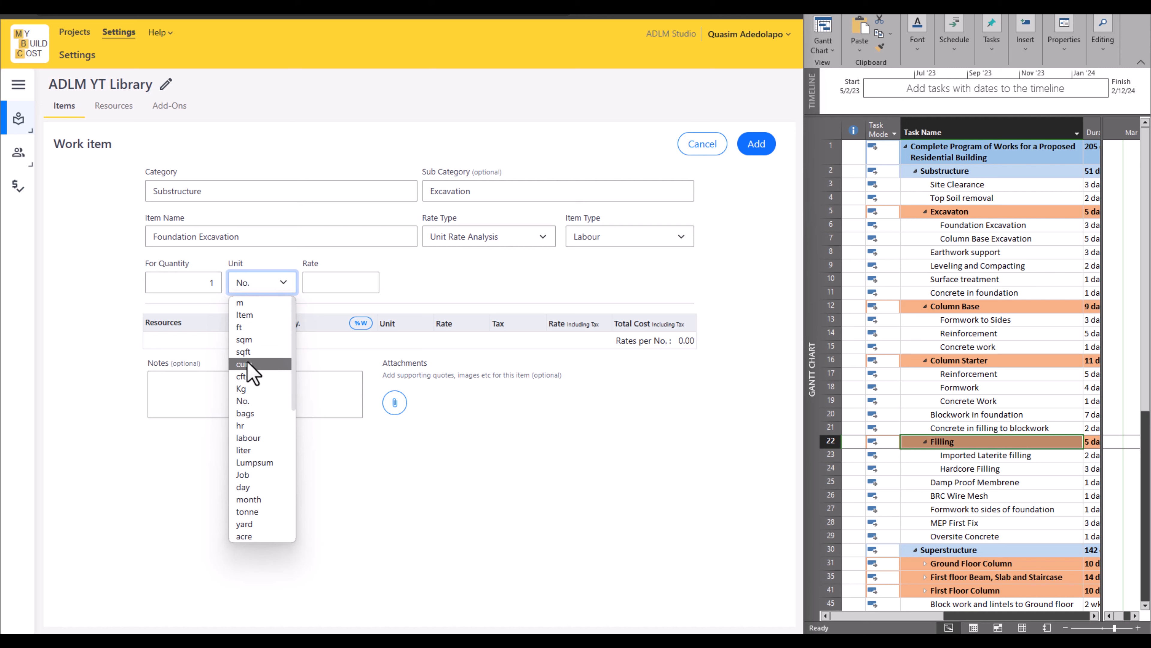
pyautogui.click(248, 363)
# Add a Labour resource named Excavation Labour to the Foundation Excavation work item
pyautogui.click(267, 323)
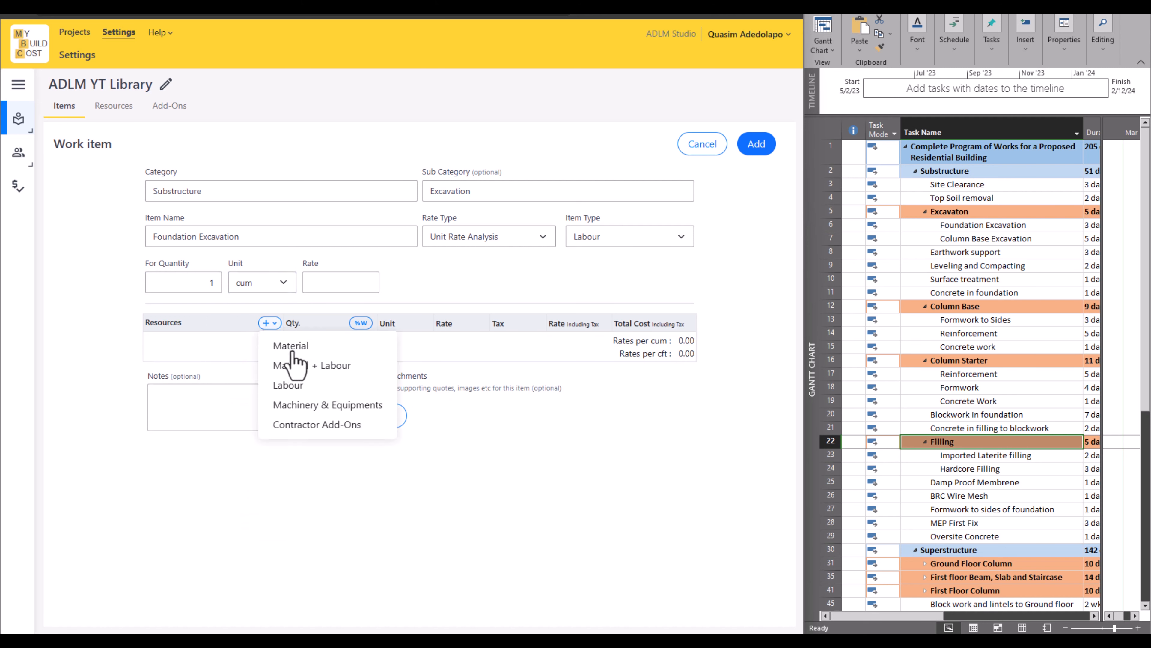
pyautogui.click(292, 386)
pyautogui.click(239, 361)
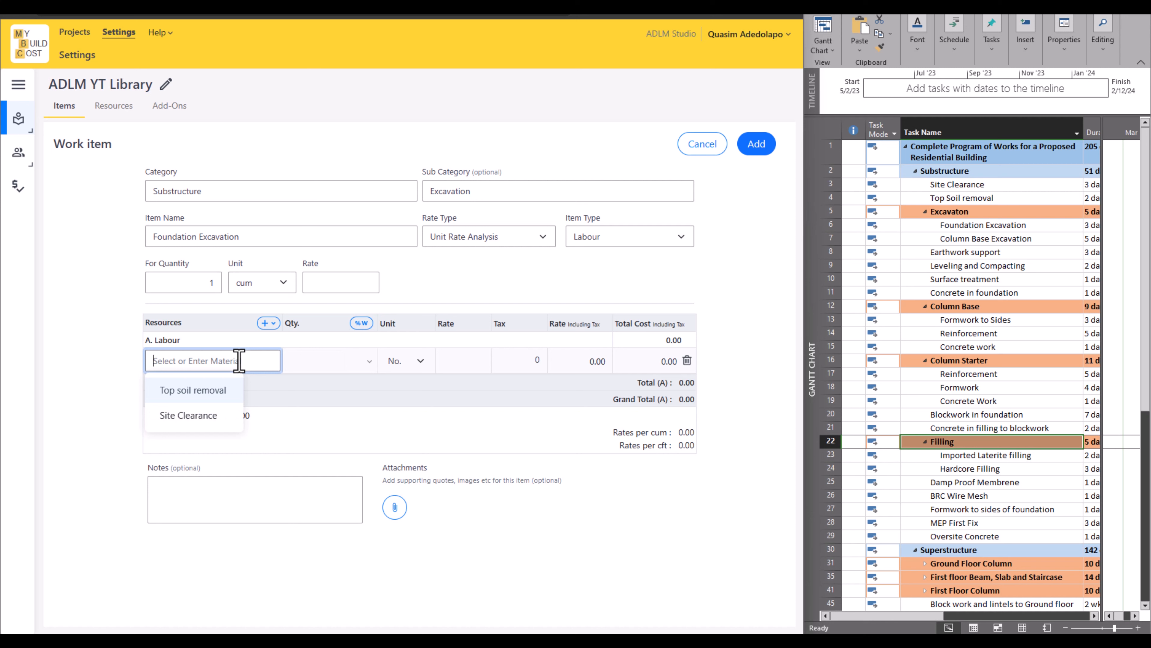
pyautogui.write('Excavation Labour')
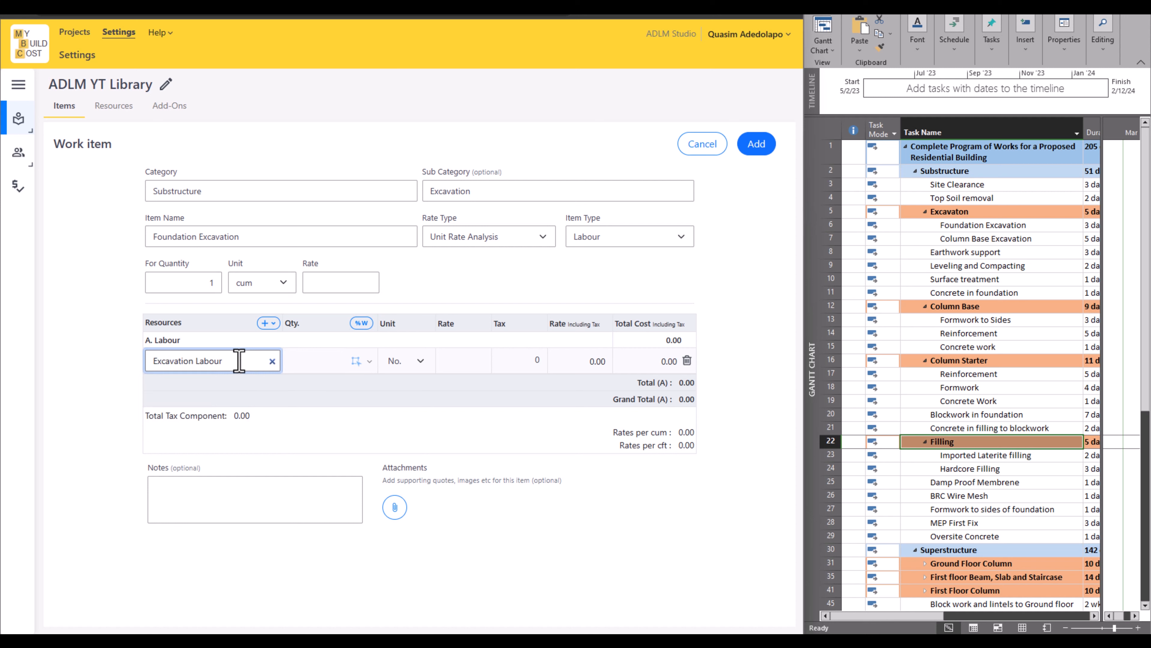
# Give the Excavation Labour resource a quantity of 1 cum, a rate of 900 and a tax of 7.5
pyautogui.click(312, 362)
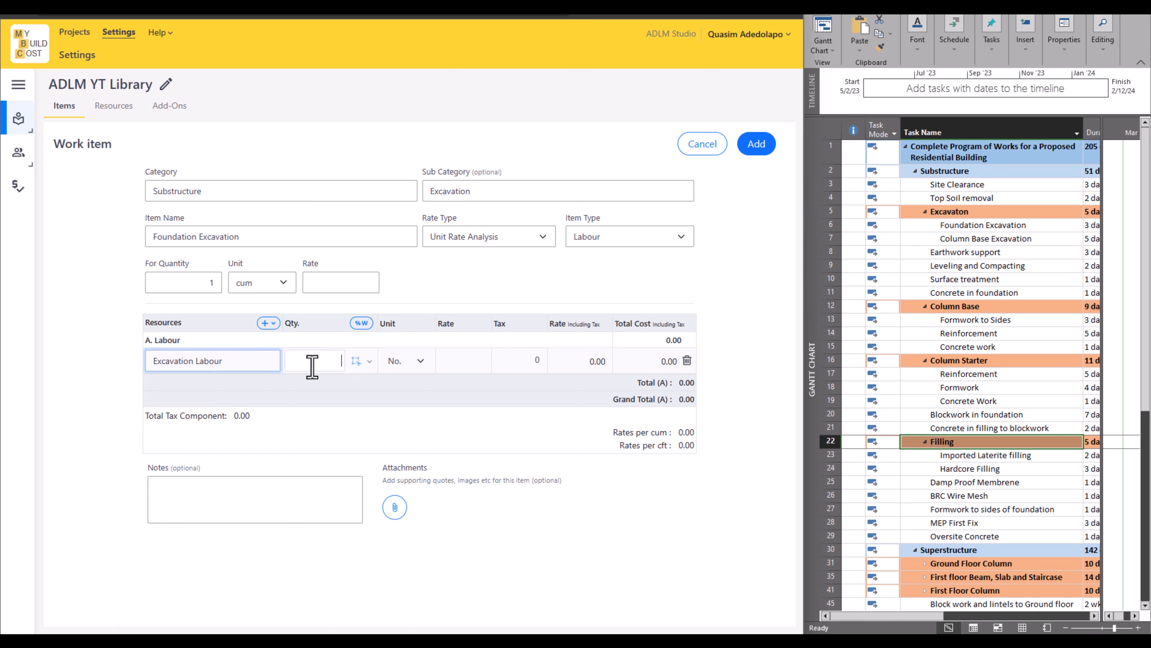
pyautogui.write('1')
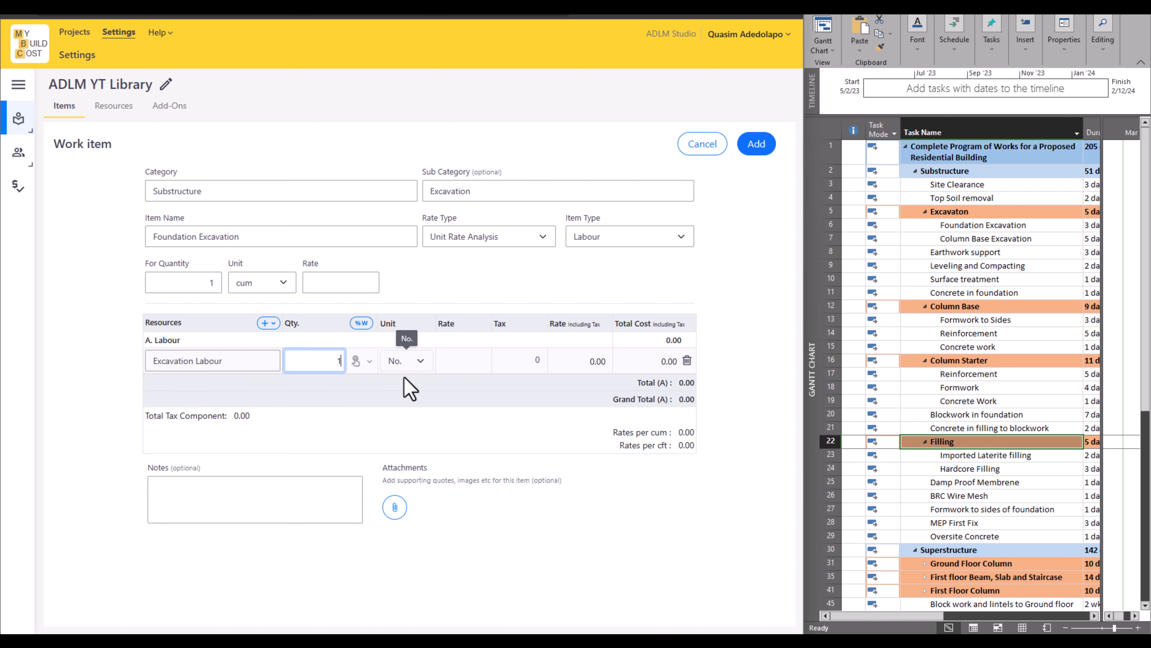
pyautogui.click(410, 363)
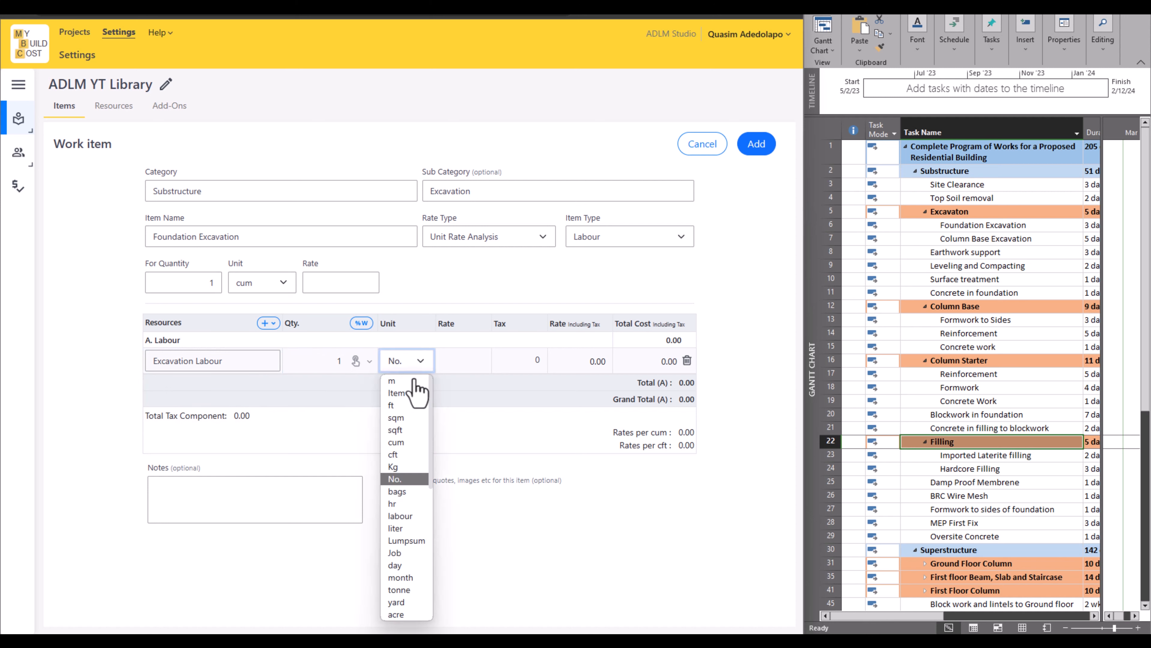
pyautogui.click(408, 438)
pyautogui.click(460, 362)
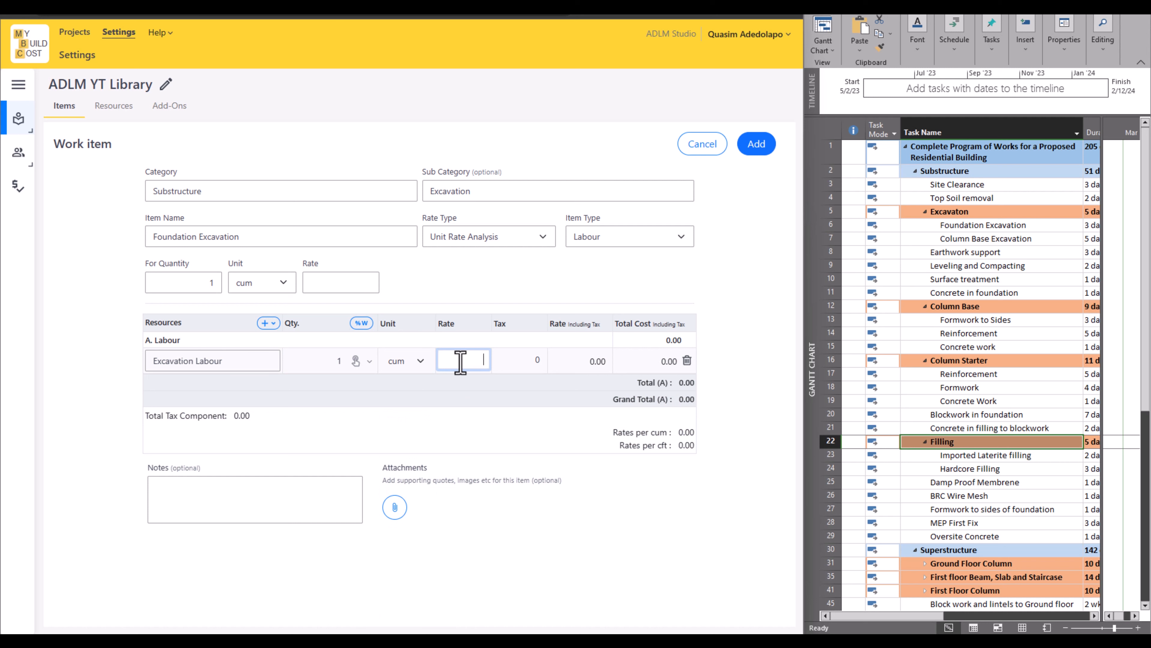
pyautogui.write('900')
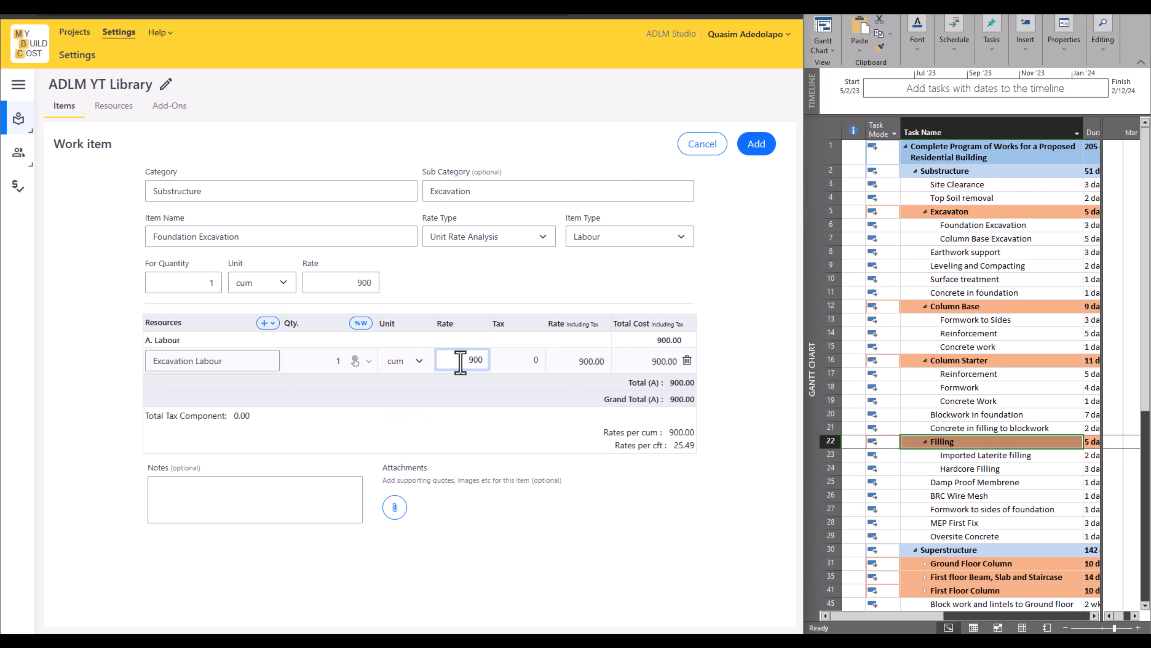
pyautogui.click(514, 359)
pyautogui.write('7.5')
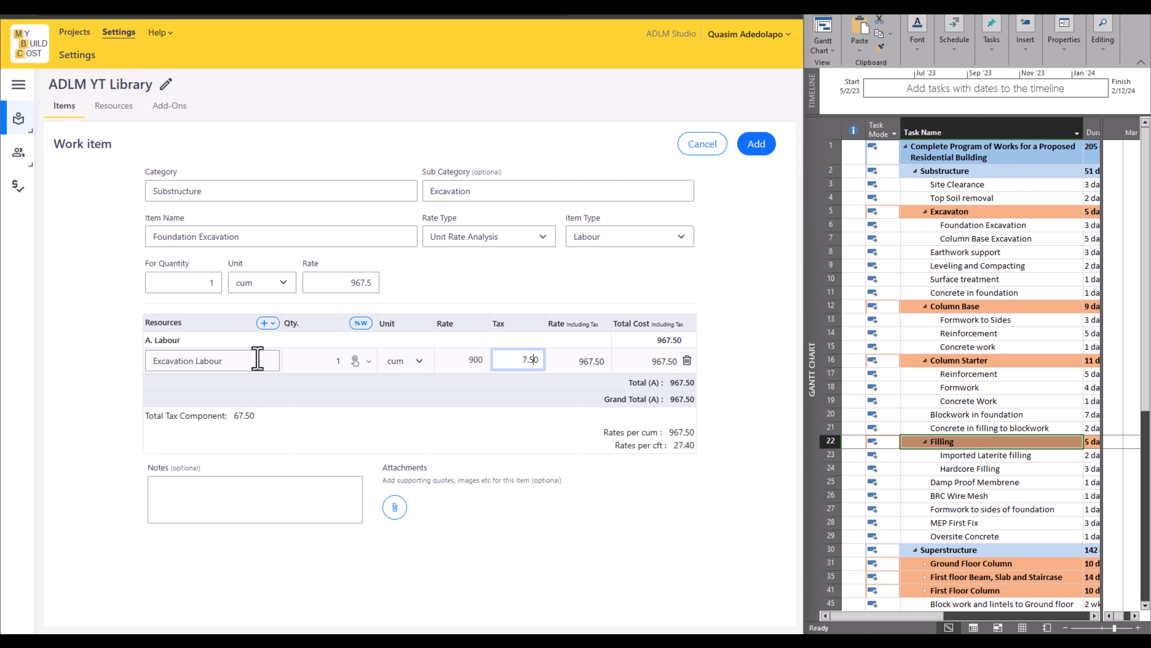
# Apply the Overhead and Profit contractor add-on to the Foundation Excavation work item and save the item to the library
pyautogui.click(267, 323)
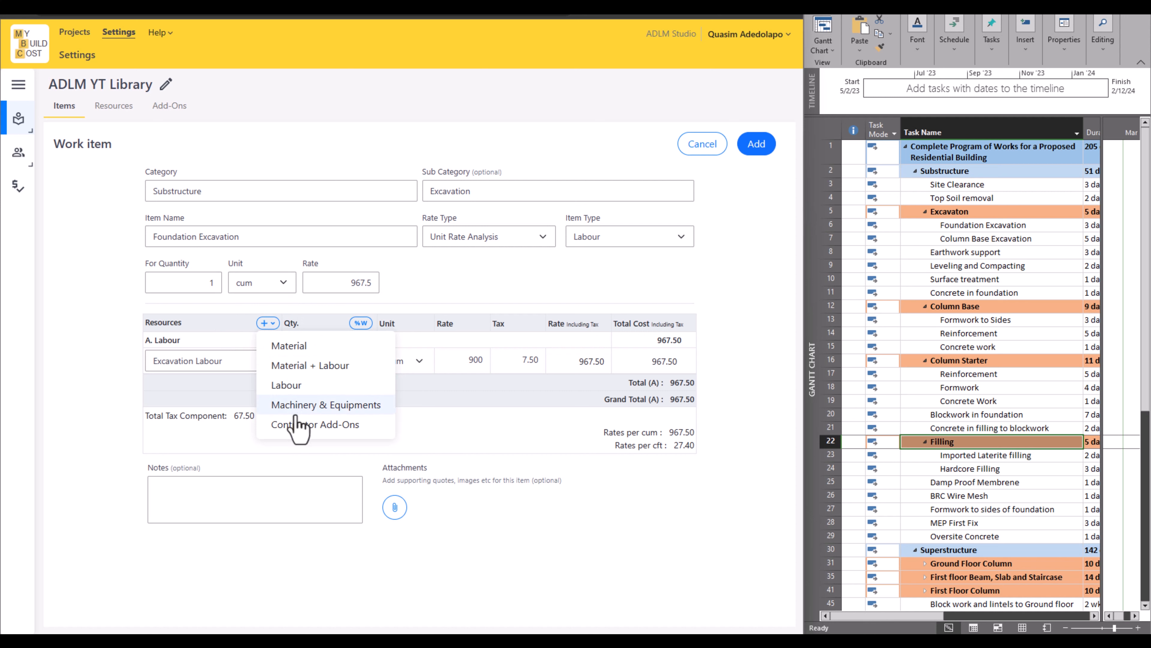
pyautogui.click(290, 425)
pyautogui.click(271, 424)
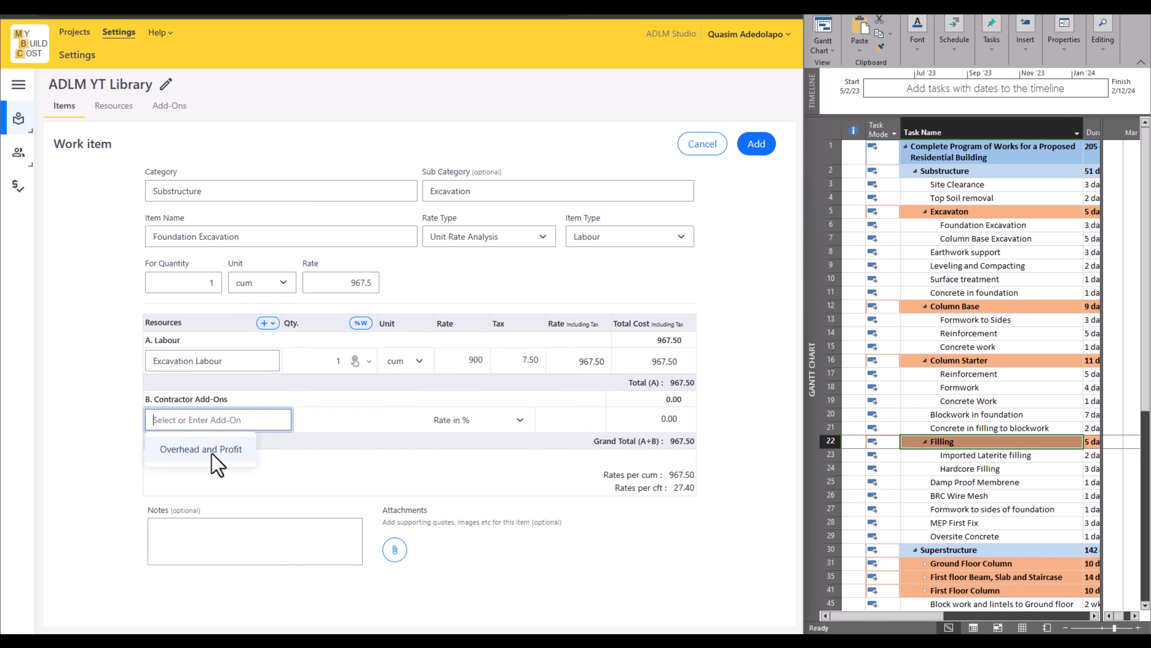
pyautogui.click(214, 456)
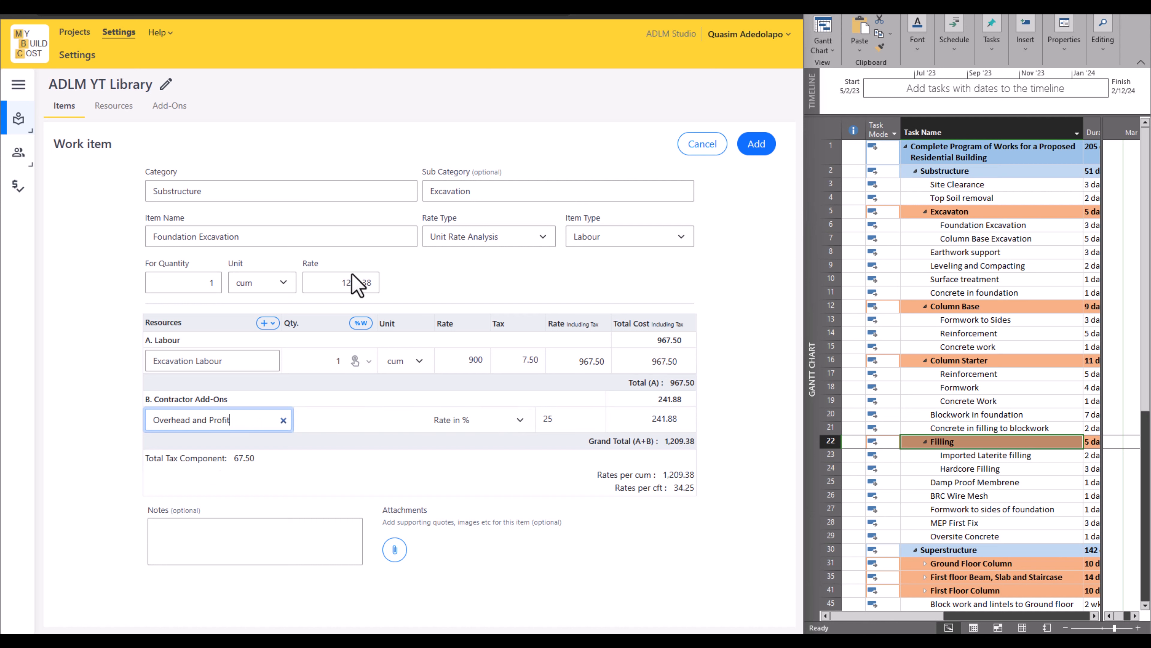
pyautogui.click(758, 152)
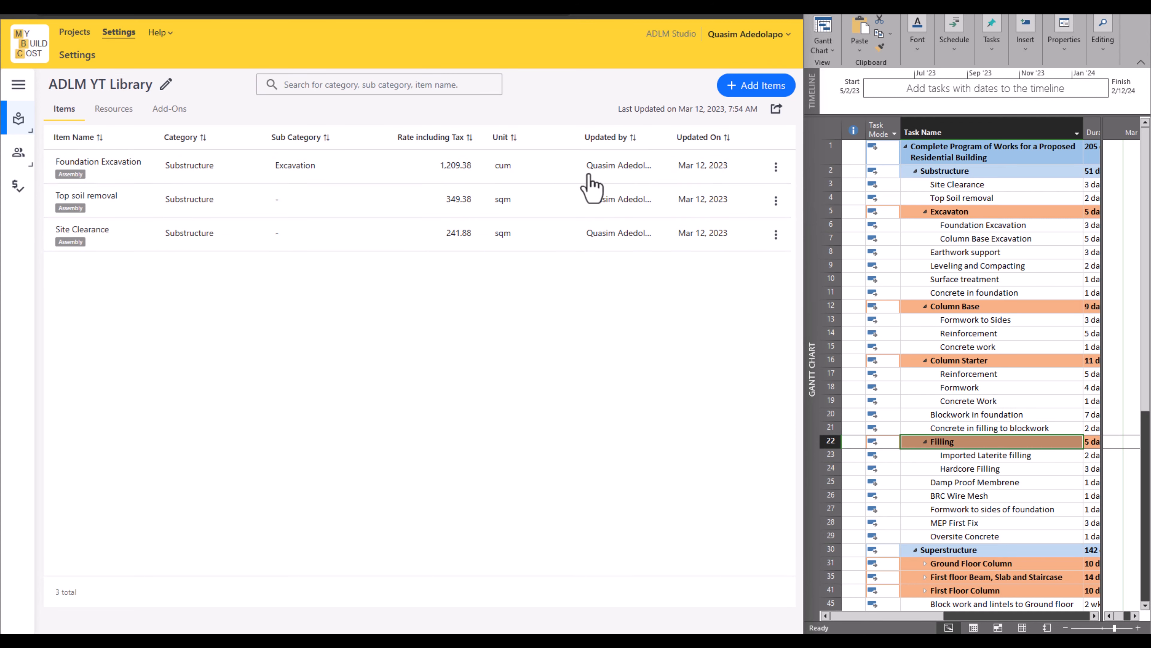
# Start a new work item named Column Base Excavation in the Substructure category and the Excavation sub category
pyautogui.click(758, 91)
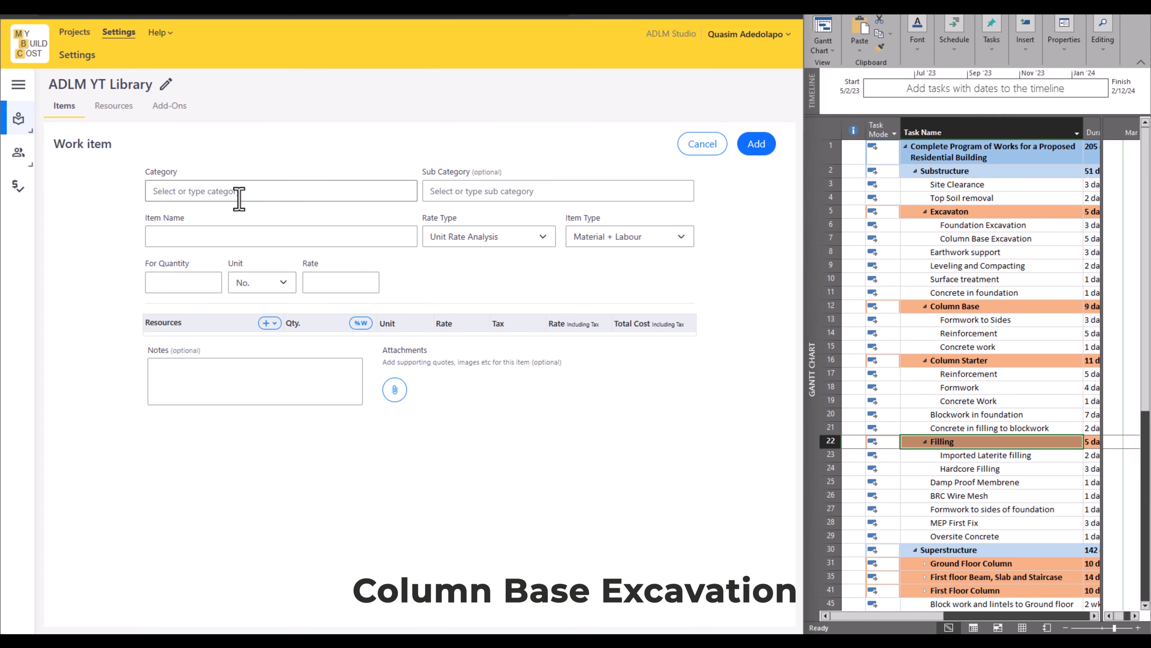
pyautogui.click(232, 191)
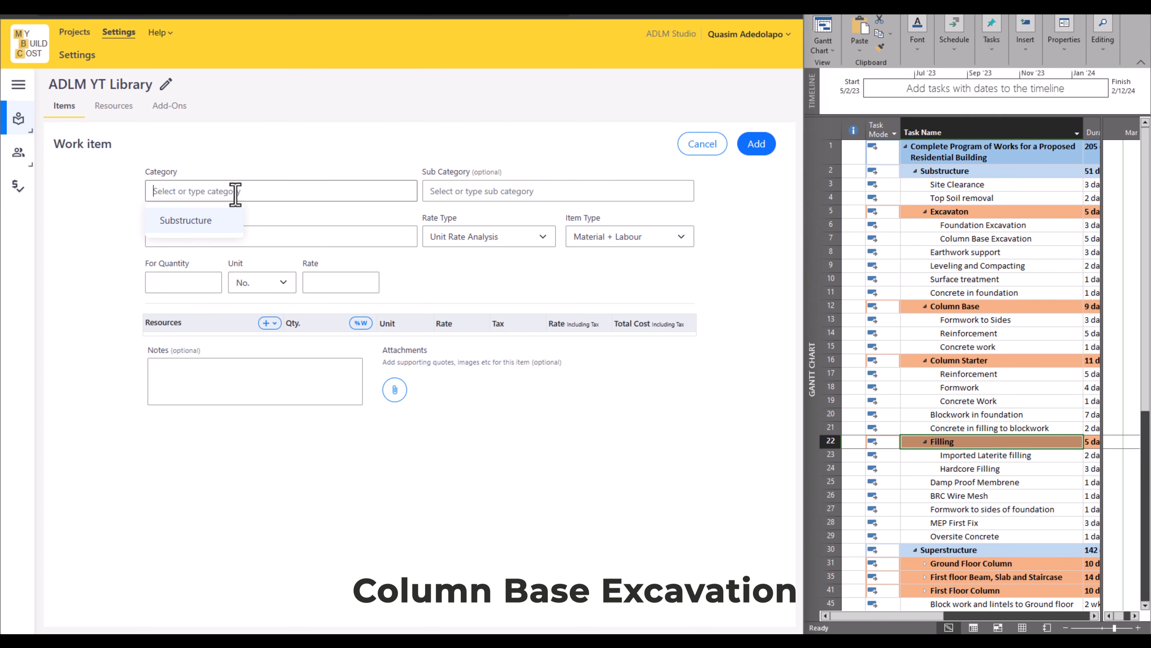
pyautogui.click(196, 221)
pyautogui.click(494, 191)
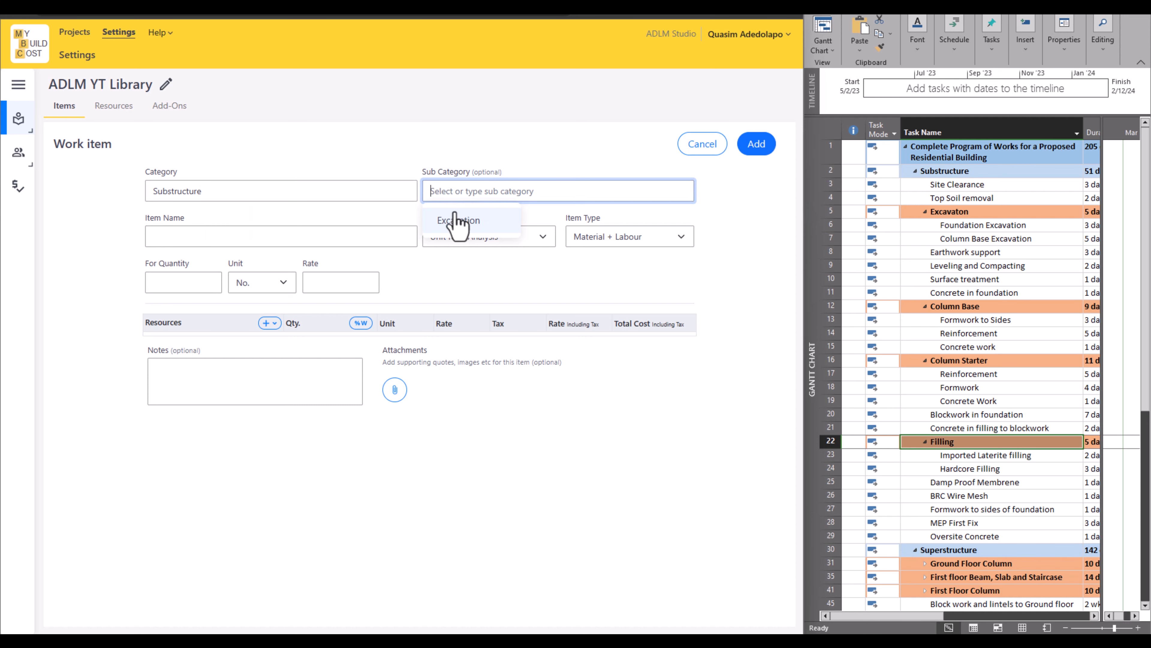
pyautogui.click(451, 221)
pyautogui.click(285, 235)
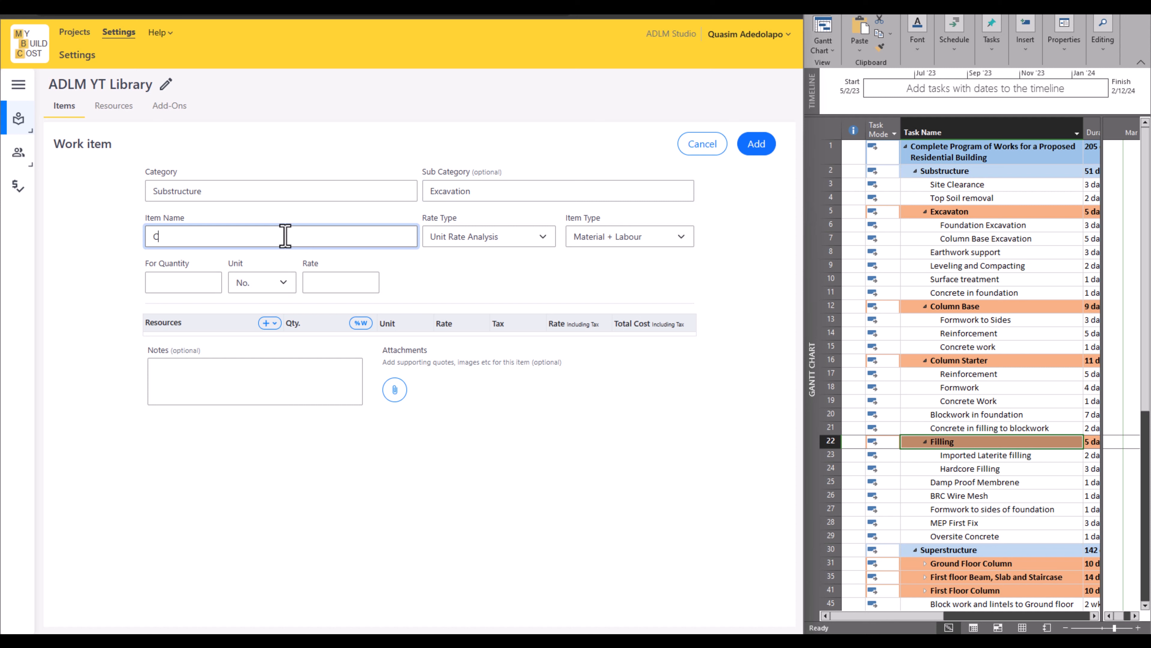
pyautogui.write('Column Base Excavation')
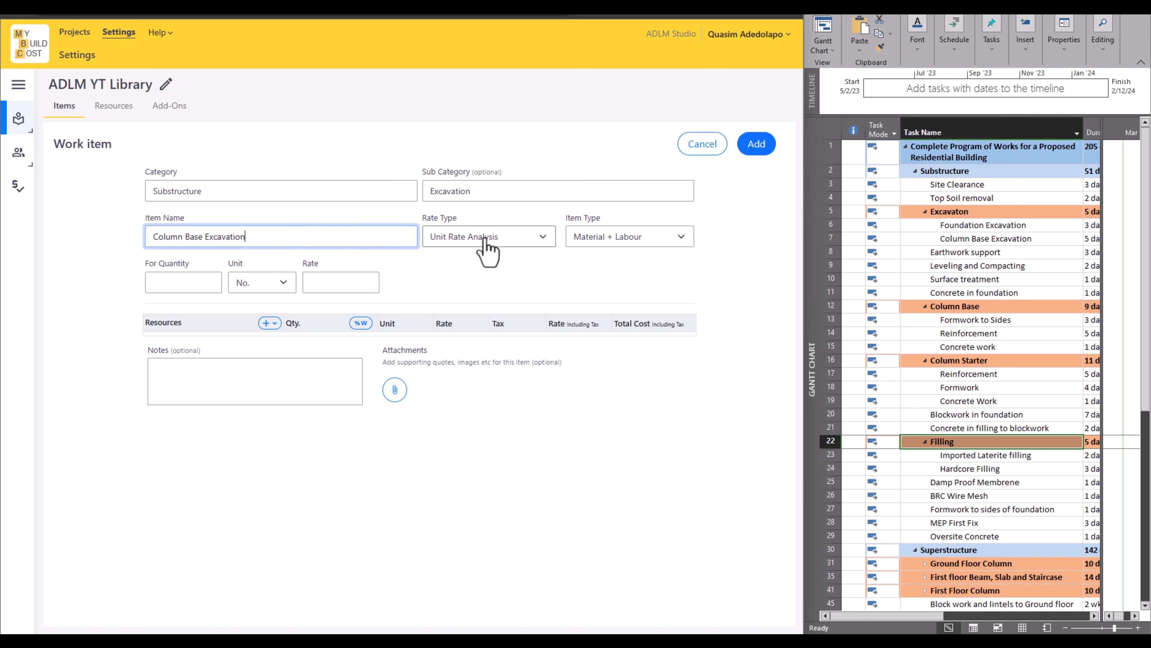
# Set the Column Base Excavation item type to Labour, with a quantity of 1 and cum as the unit
pyautogui.click(674, 240)
pyautogui.click(589, 281)
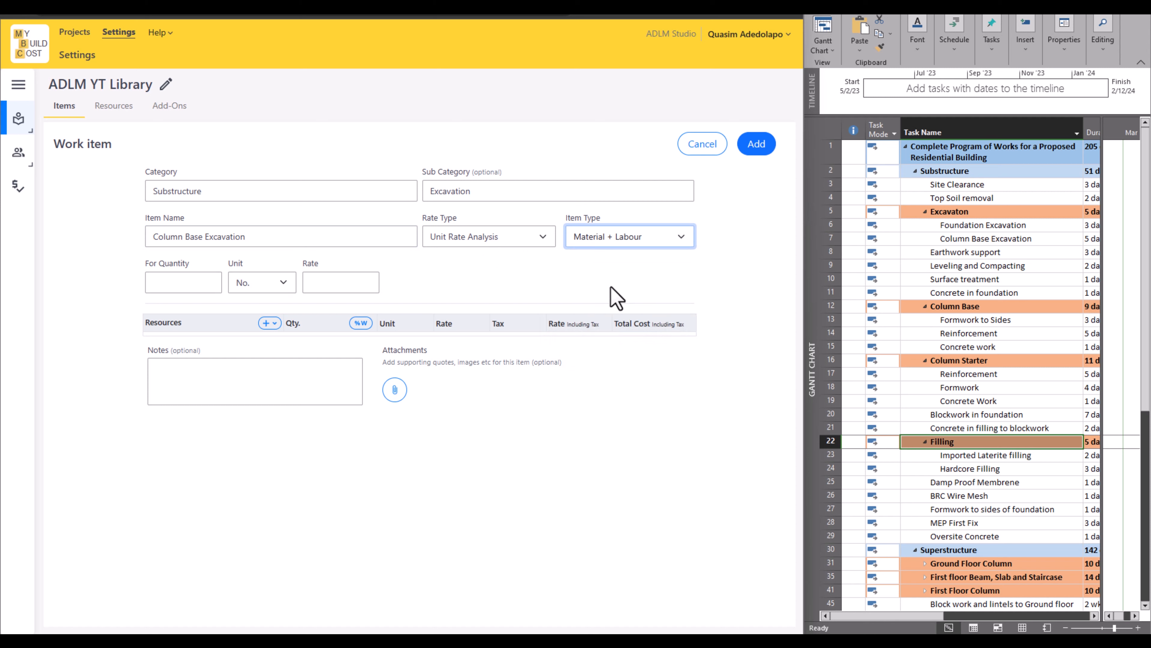
pyautogui.click(175, 279)
pyautogui.write('1')
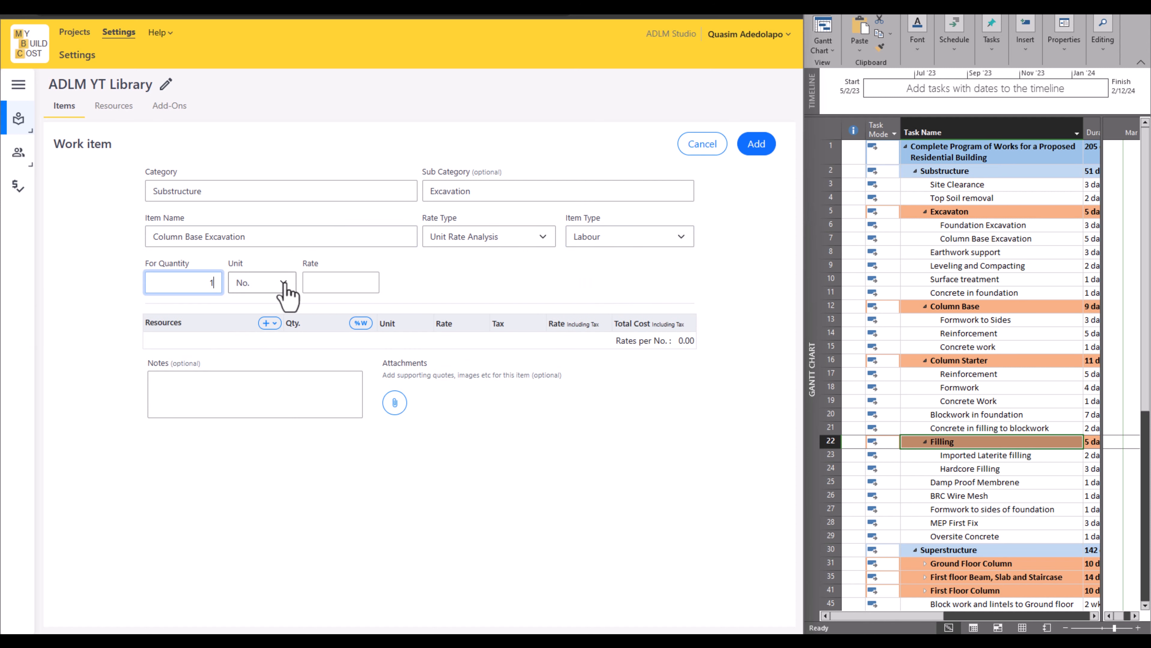
pyautogui.click(272, 284)
pyautogui.click(280, 319)
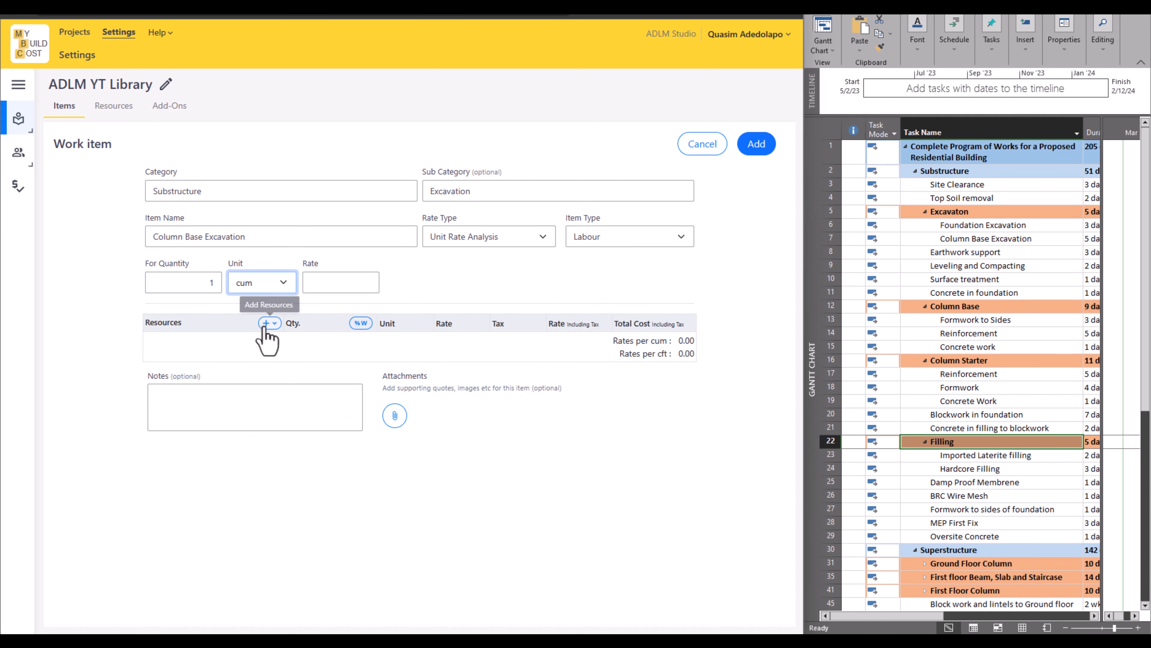
# Add the existing Excavation Labour resource to the Column Base Excavation work item with a quantity of 1
pyautogui.click(268, 323)
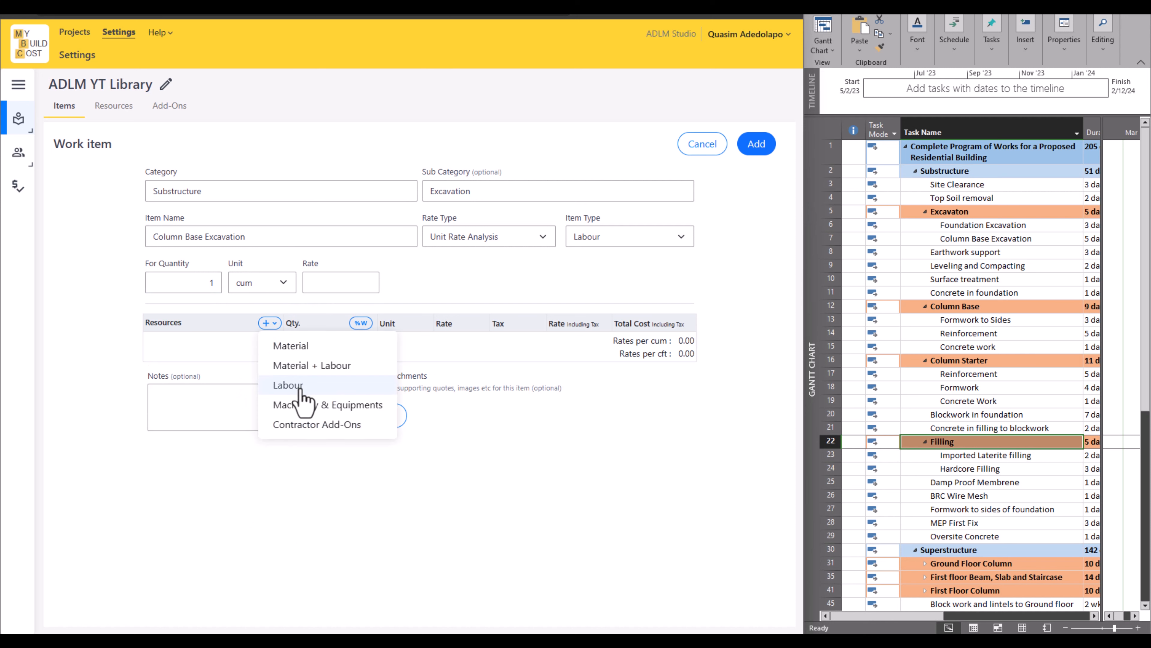
pyautogui.click(287, 385)
pyautogui.click(245, 353)
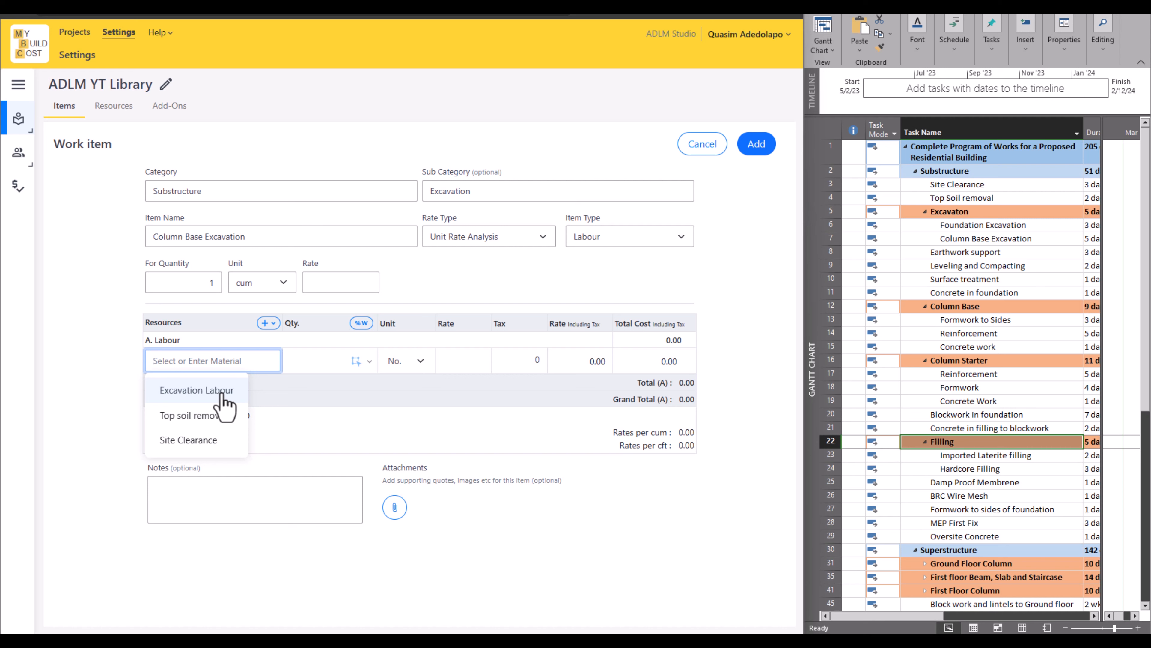
pyautogui.click(221, 394)
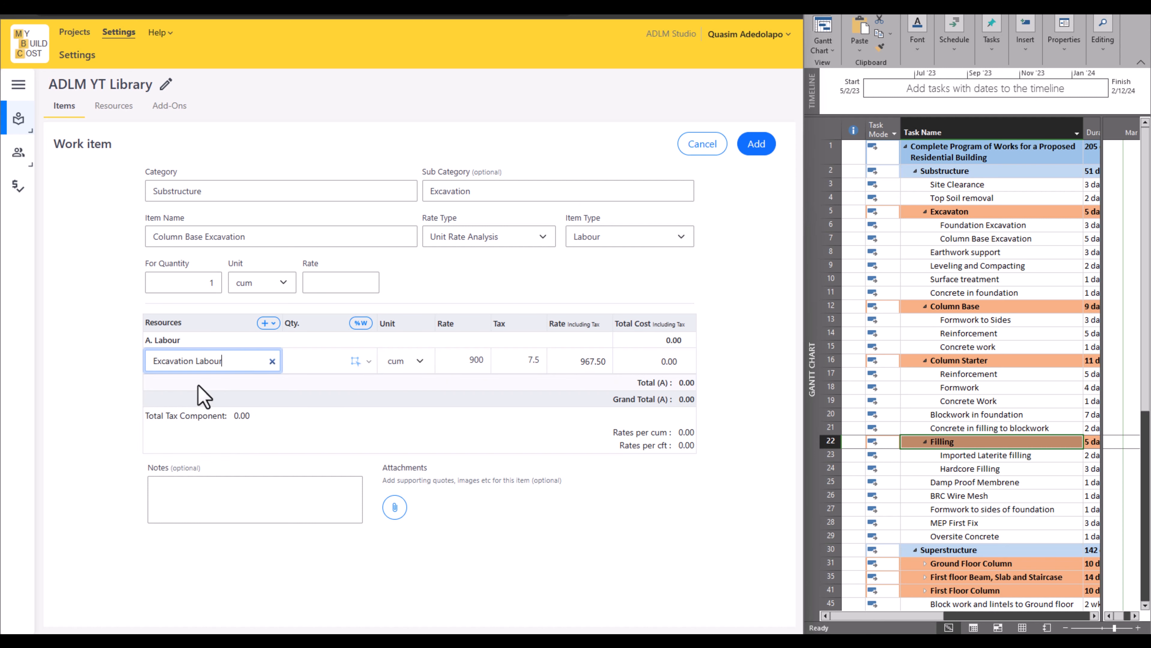
pyautogui.click(303, 362)
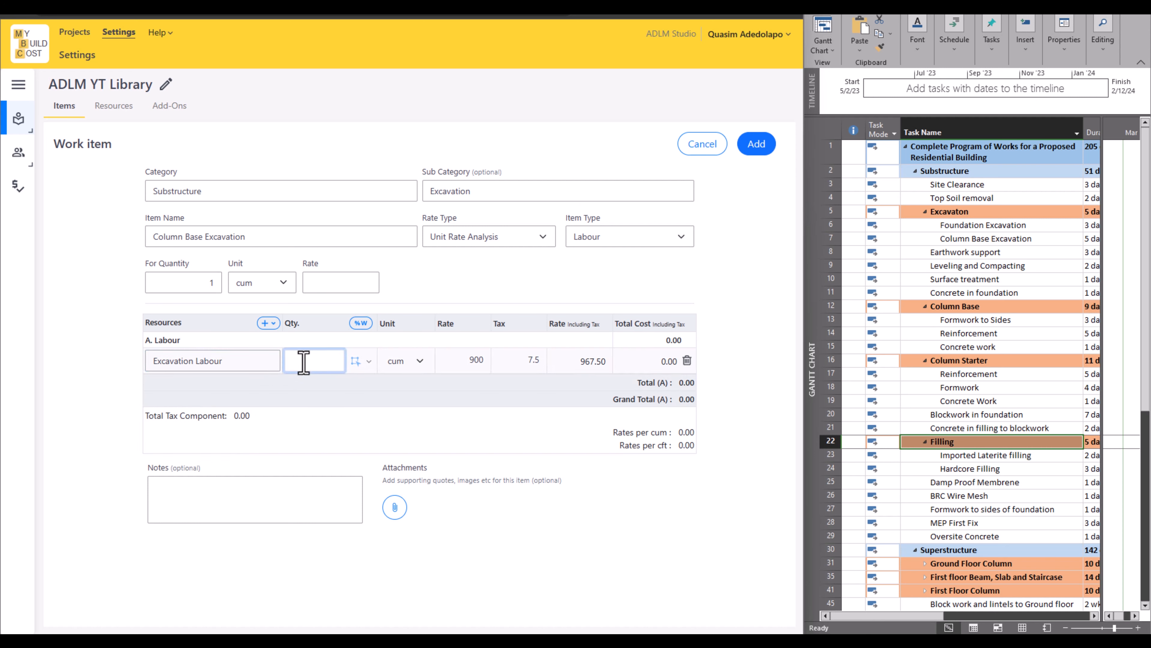
pyautogui.write('1')
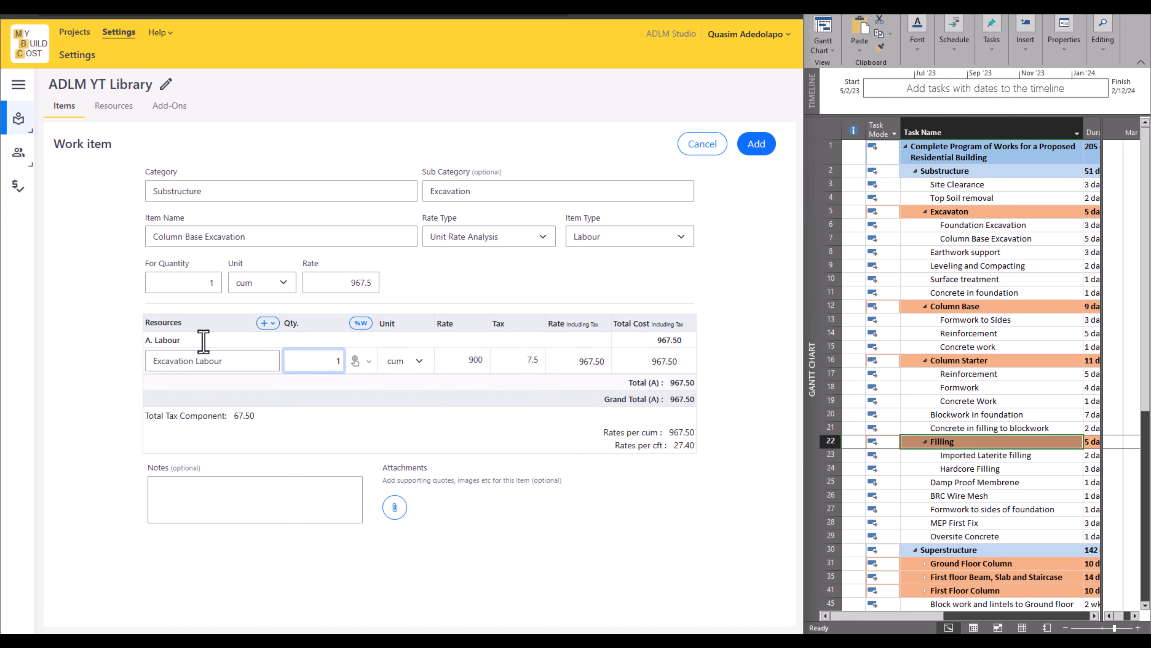
# Apply the Overhead and Profit contractor add-on to the Column Base Excavation work item and save the item to the library
pyautogui.click(267, 323)
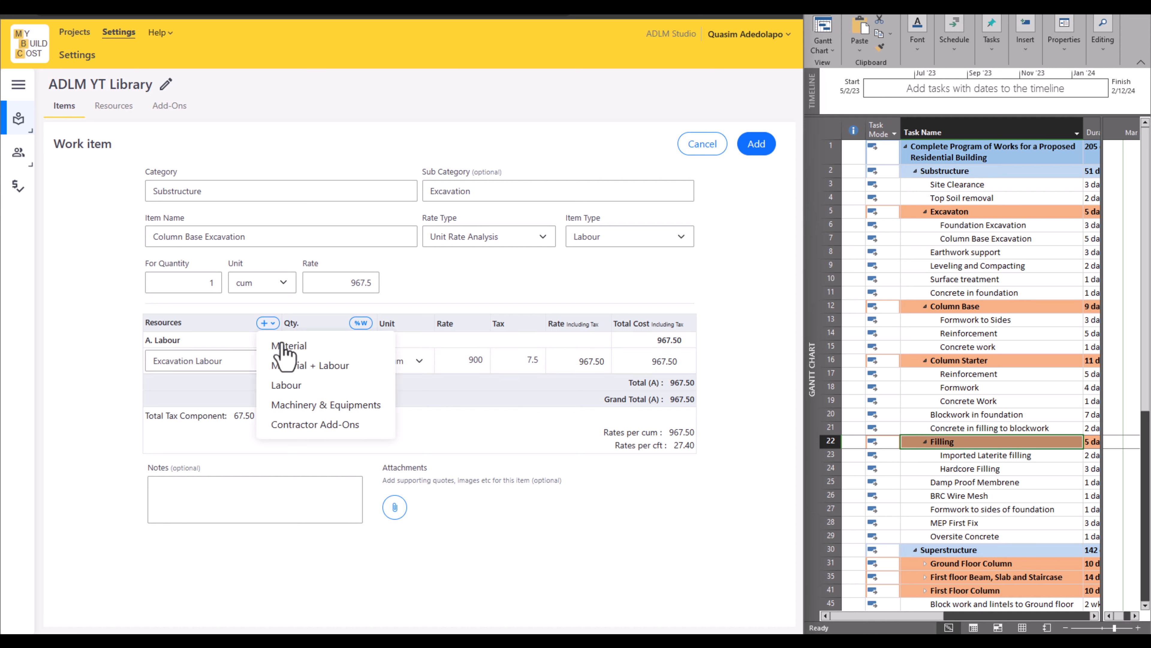
pyautogui.click(317, 425)
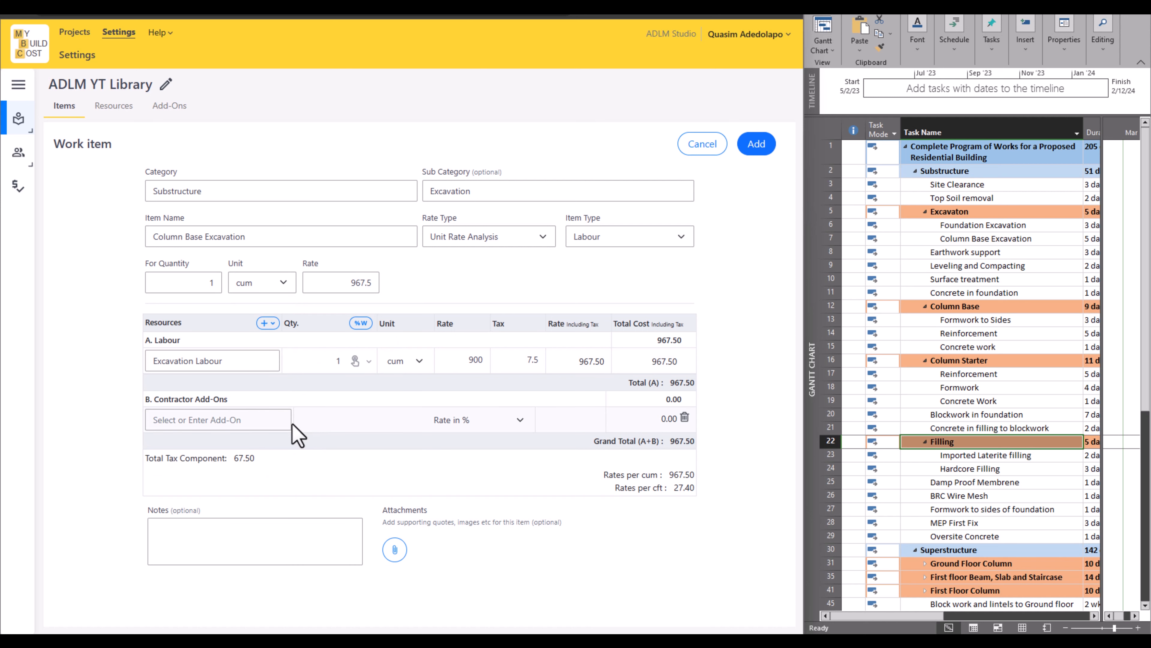
pyautogui.click(239, 419)
pyautogui.click(229, 454)
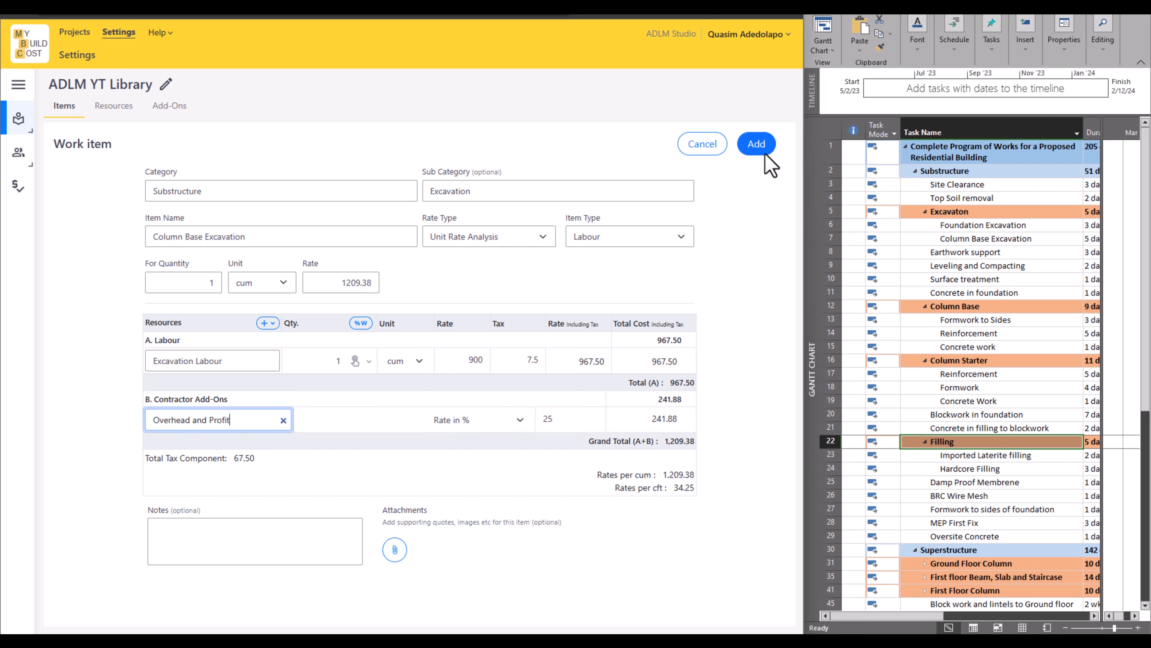
pyautogui.click(757, 150)
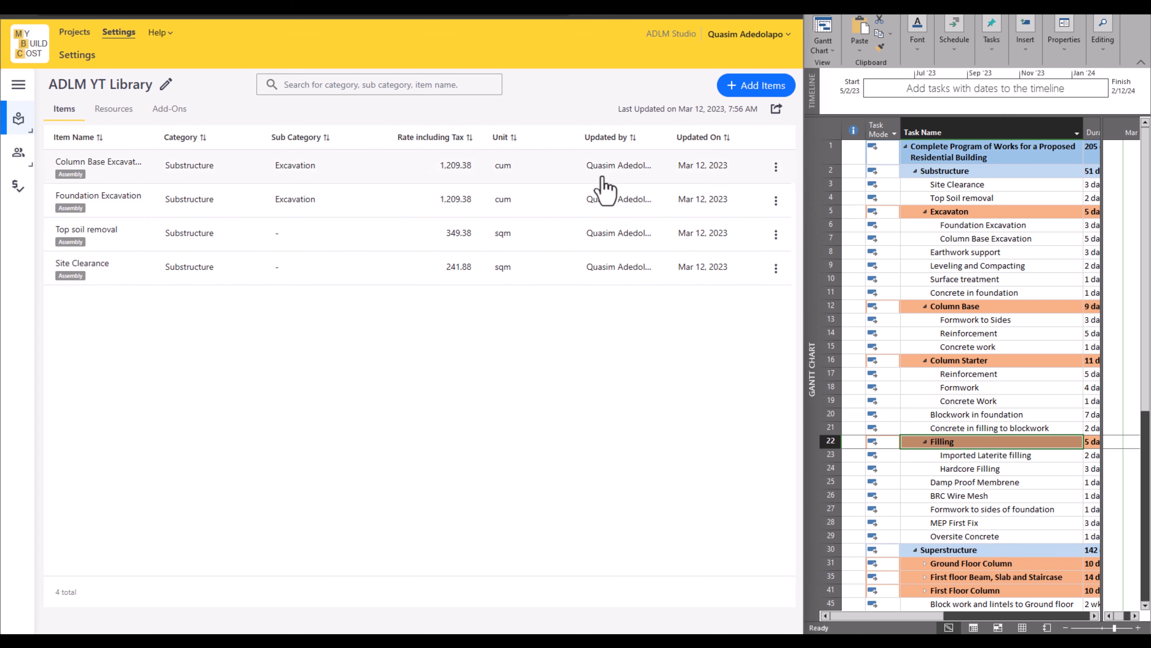
# Start a new work item named Earthwork Support in the Substructure category
pyautogui.click(733, 90)
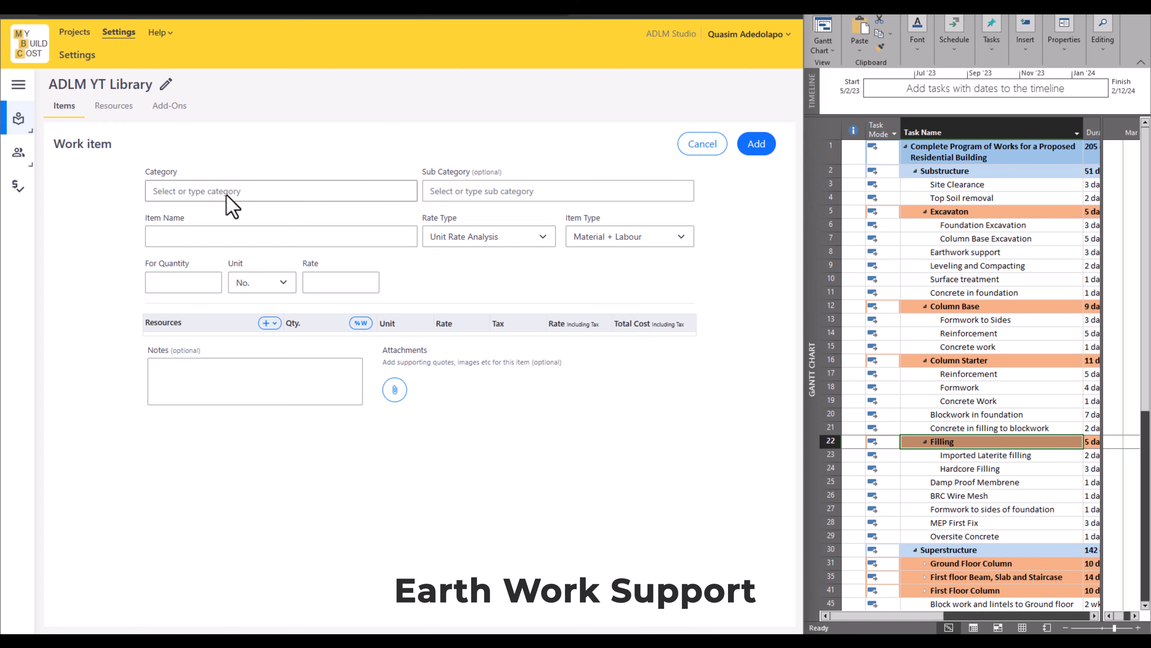
pyautogui.click(229, 193)
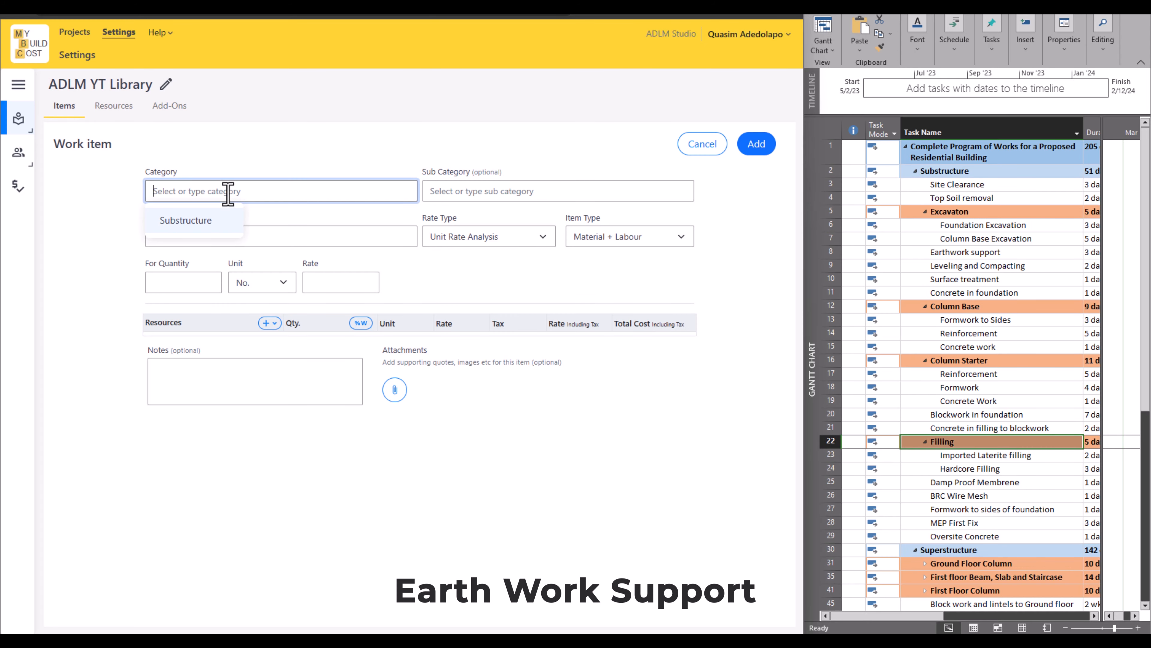
pyautogui.click(215, 226)
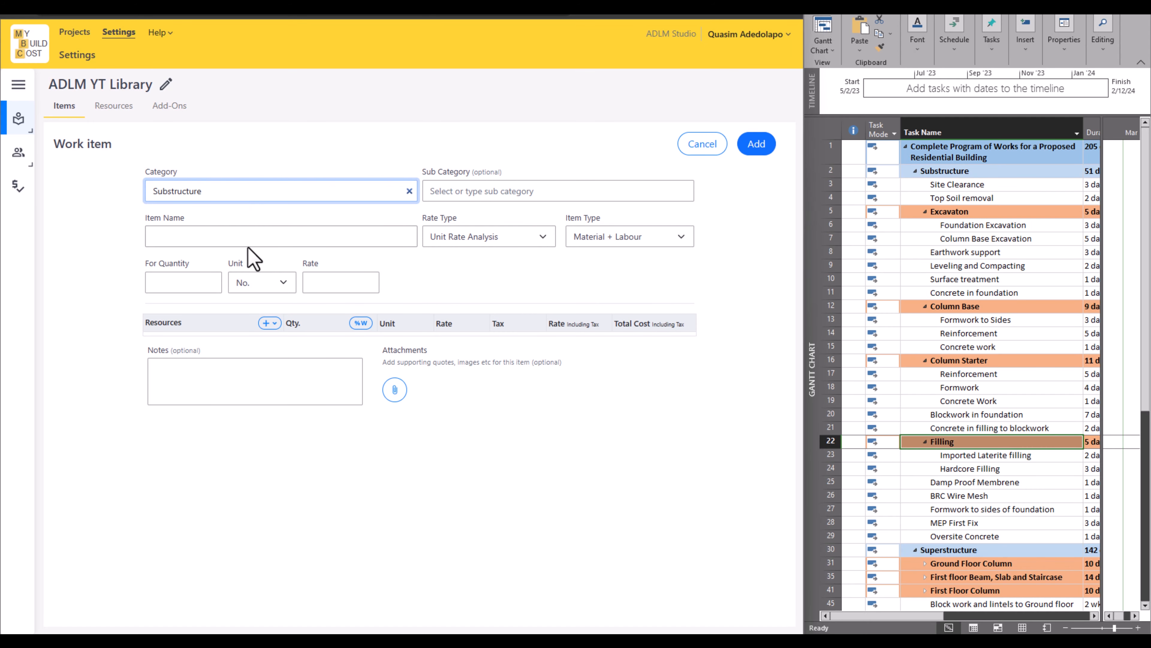
pyautogui.click(253, 236)
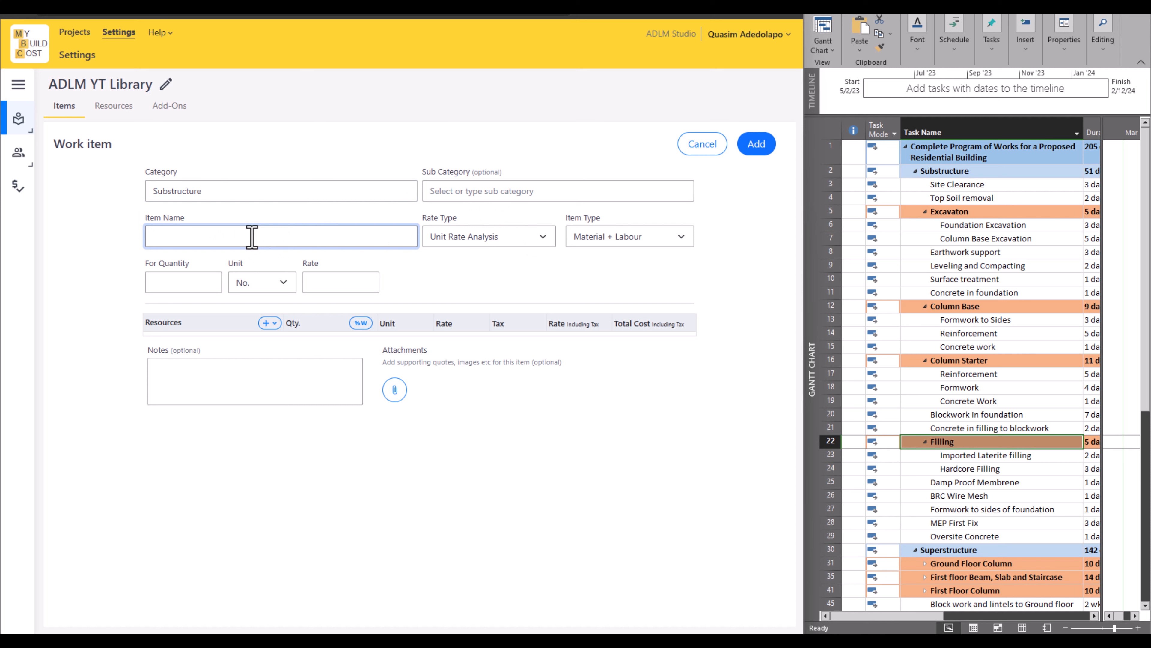
pyautogui.write('Earthwork Support')
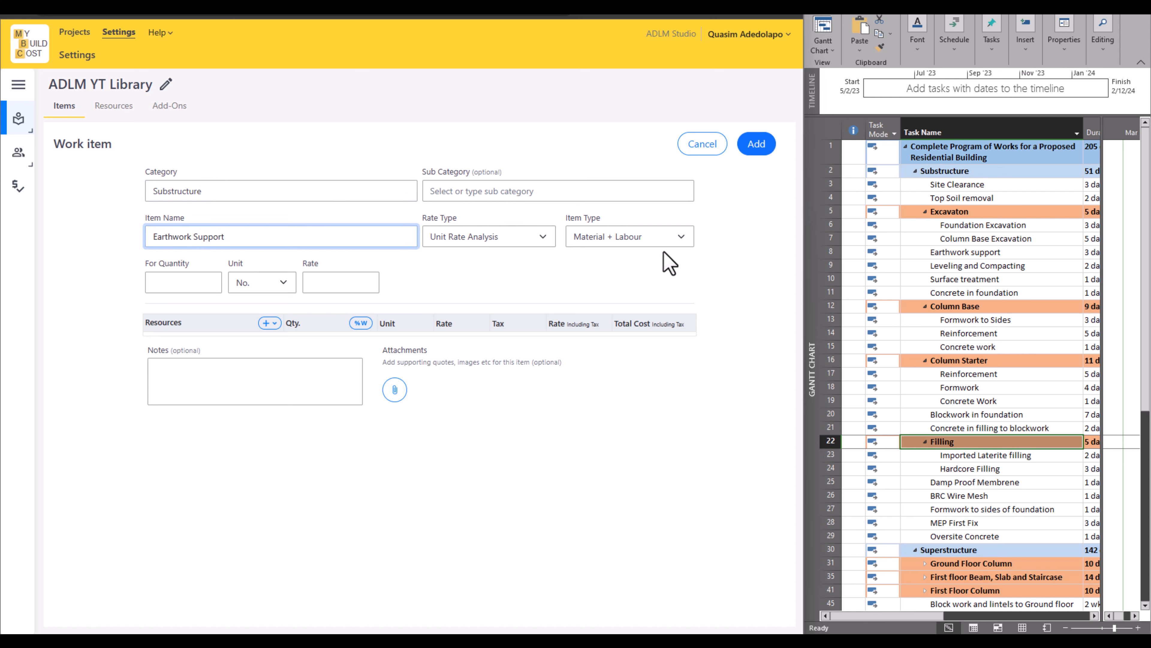
# Set the Earthwork Support work item's quantity to 1 and its unit to sqm
pyautogui.click(170, 282)
pyautogui.write('1')
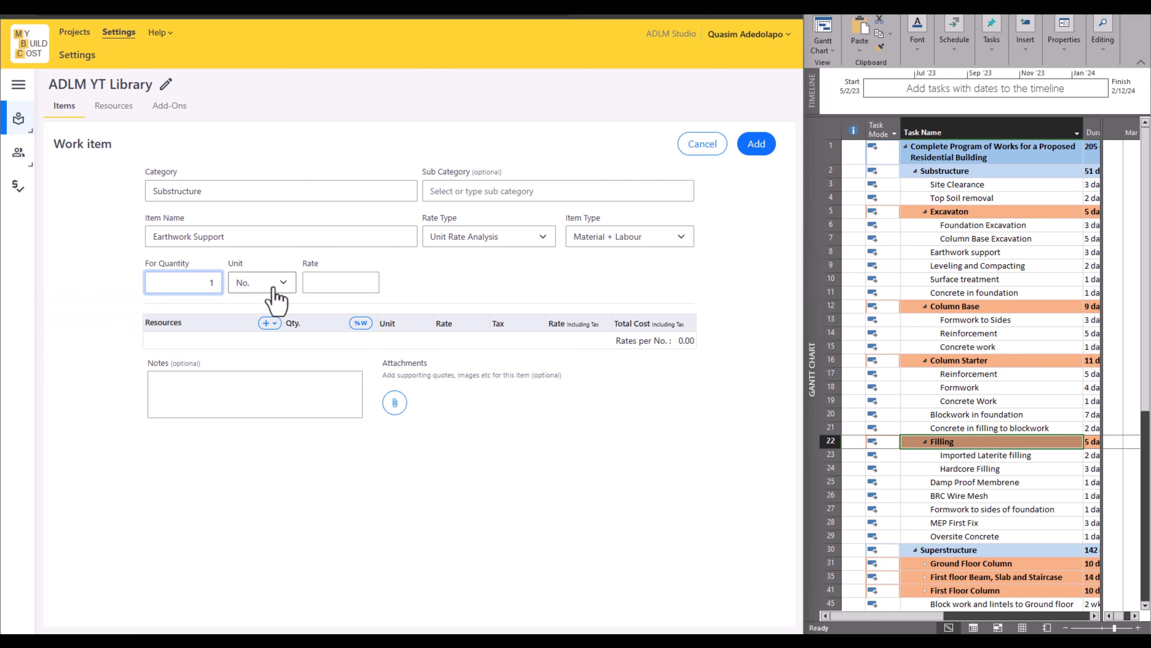
pyautogui.click(283, 283)
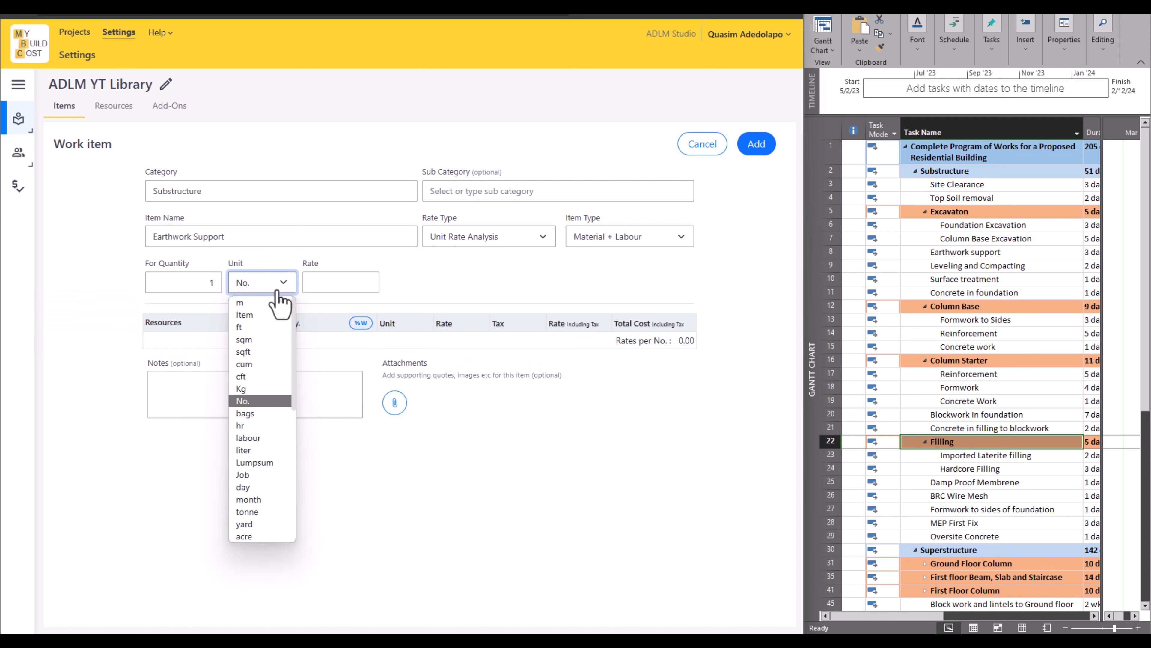
pyautogui.click(269, 340)
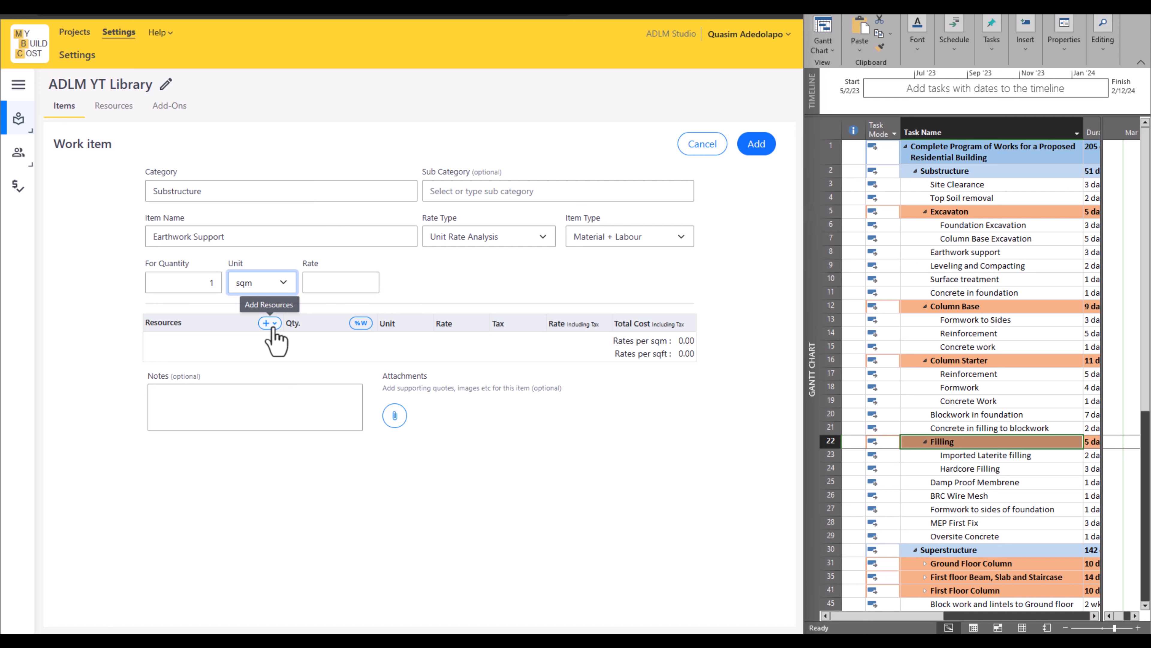
# Add a Material resource named Plain Softwood (300mm x 3300mm) to the Earthwork Support work item
pyautogui.click(273, 328)
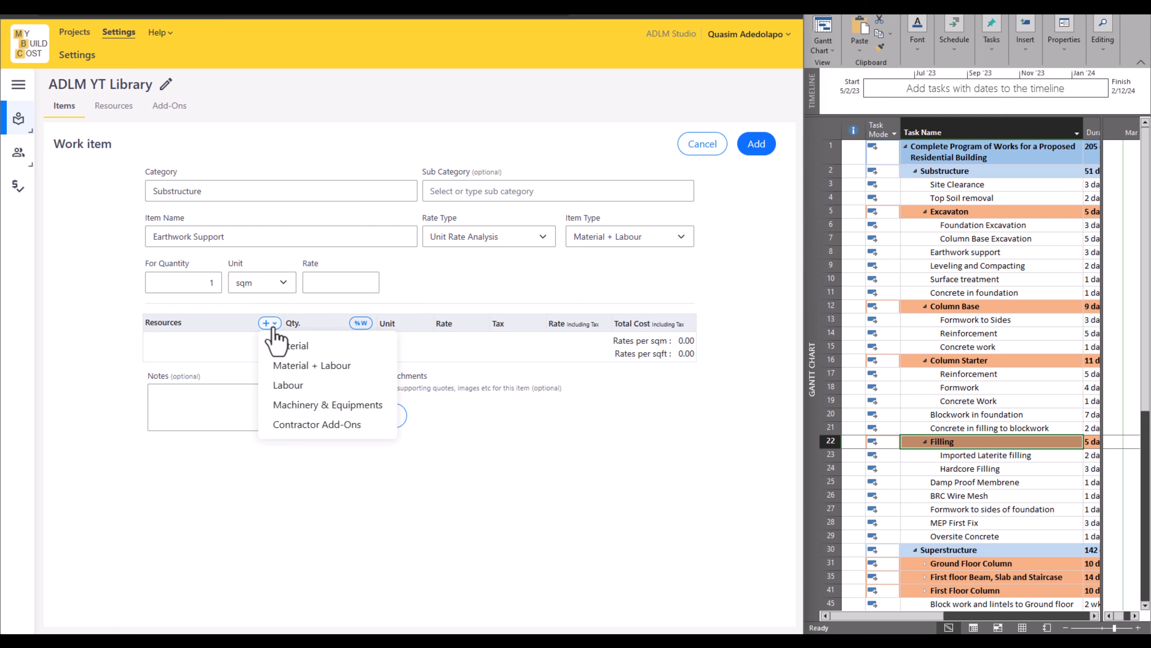
pyautogui.click(309, 345)
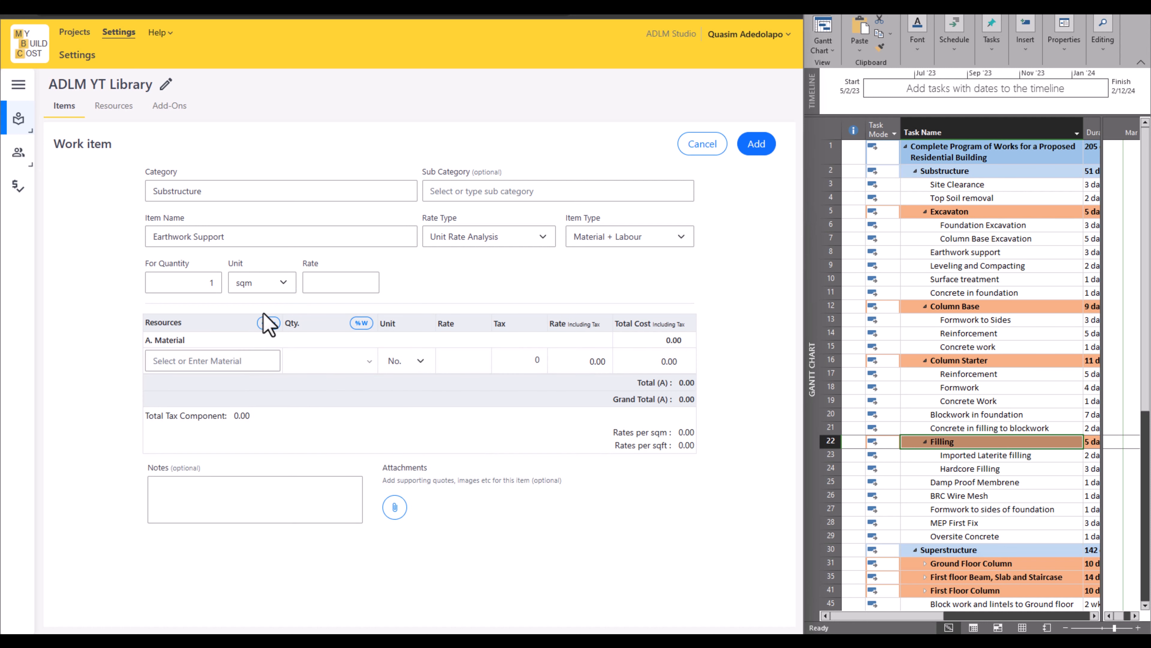
pyautogui.click(221, 362)
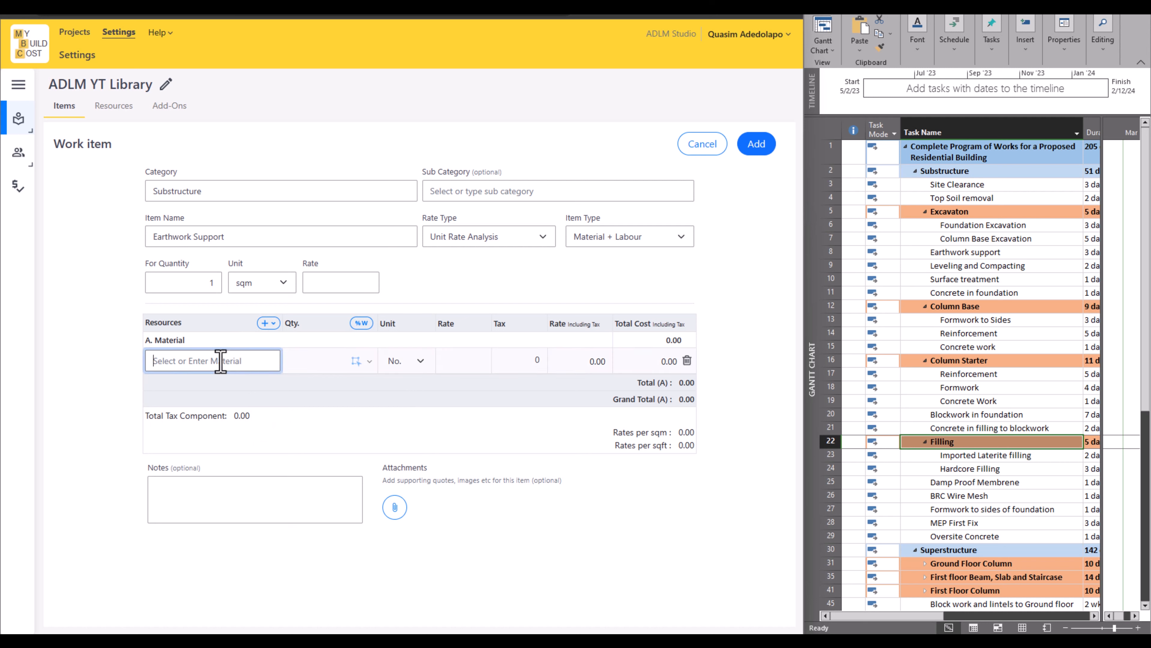
pyautogui.write('Plain Softwood')
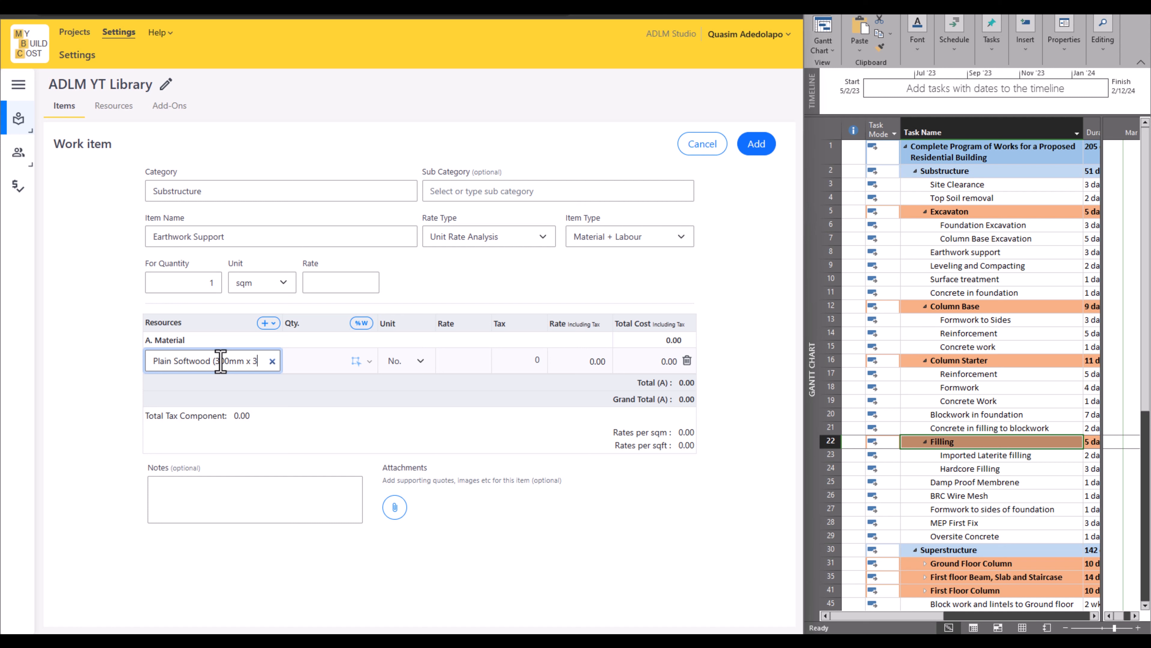
pyautogui.write('00mm')
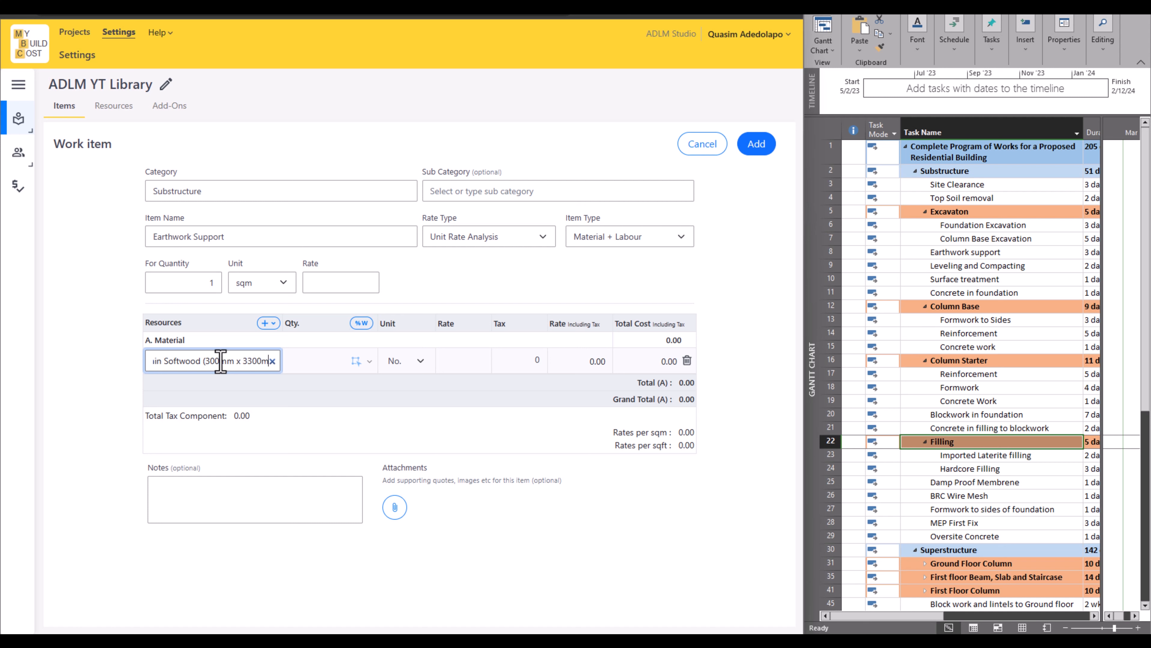
pyautogui.write(')')
# Give the Plain Softwood material a quantity of 1 sqm and a rate of 1100
pyautogui.click(323, 358)
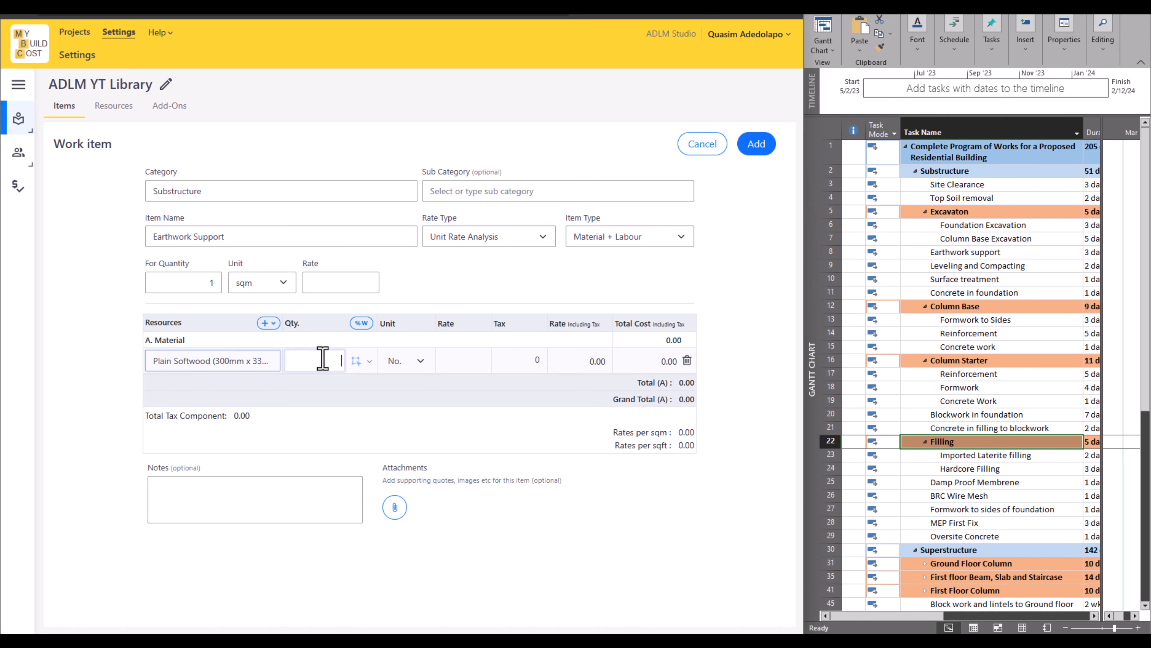
pyautogui.write('1')
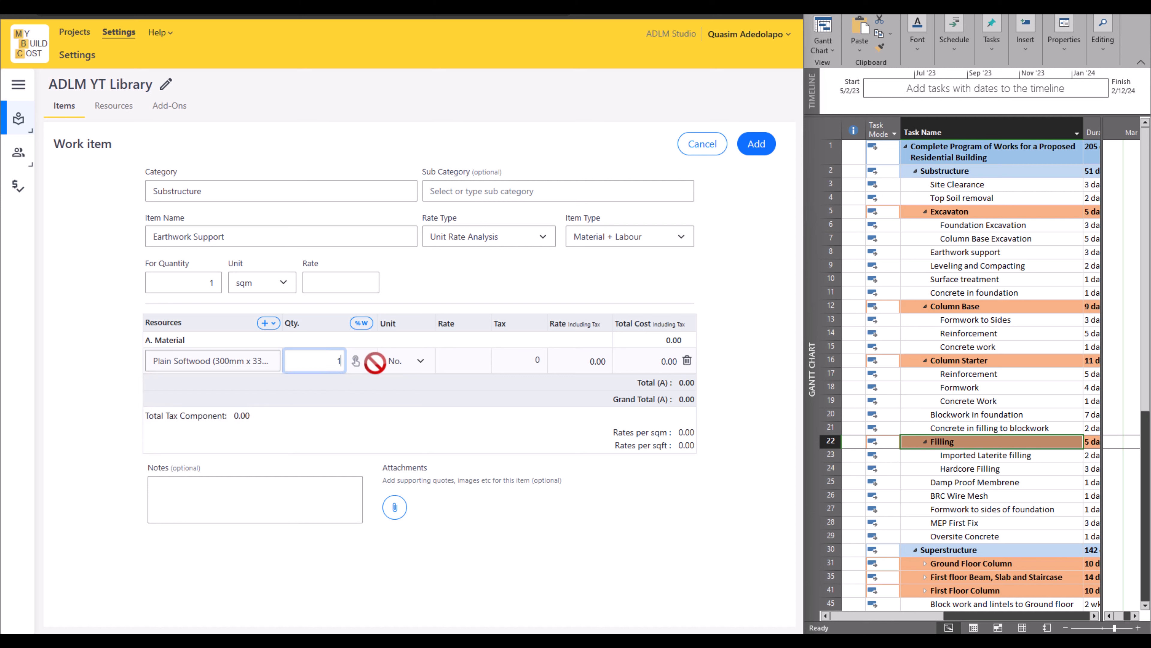
pyautogui.press('Tab')
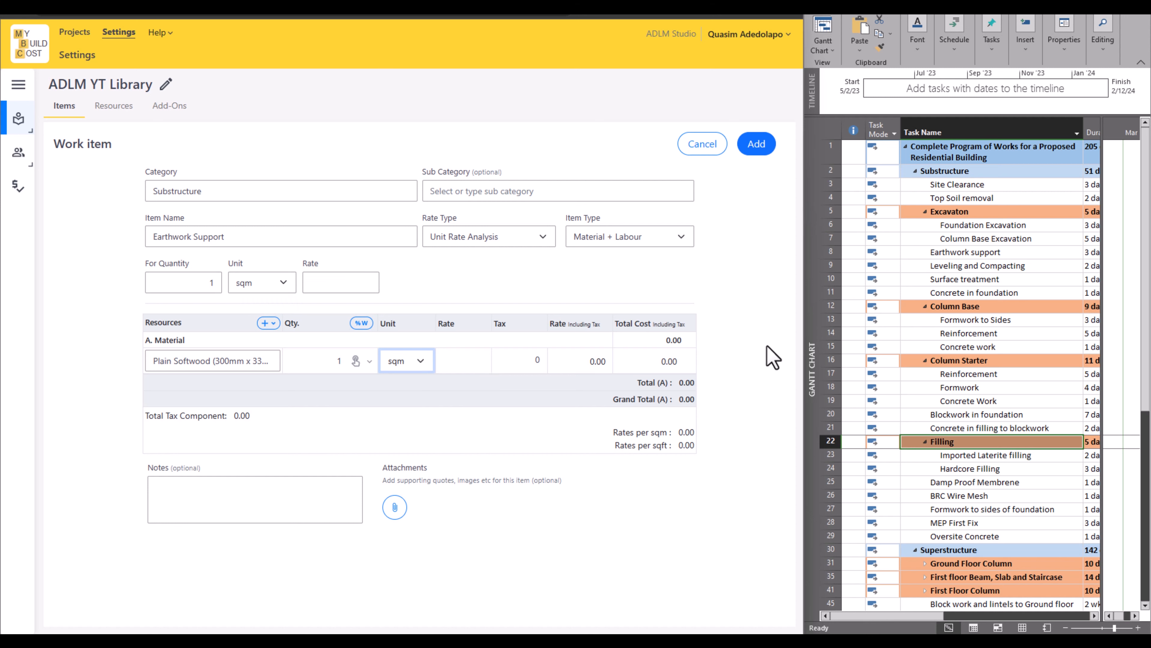
pyautogui.click(478, 359)
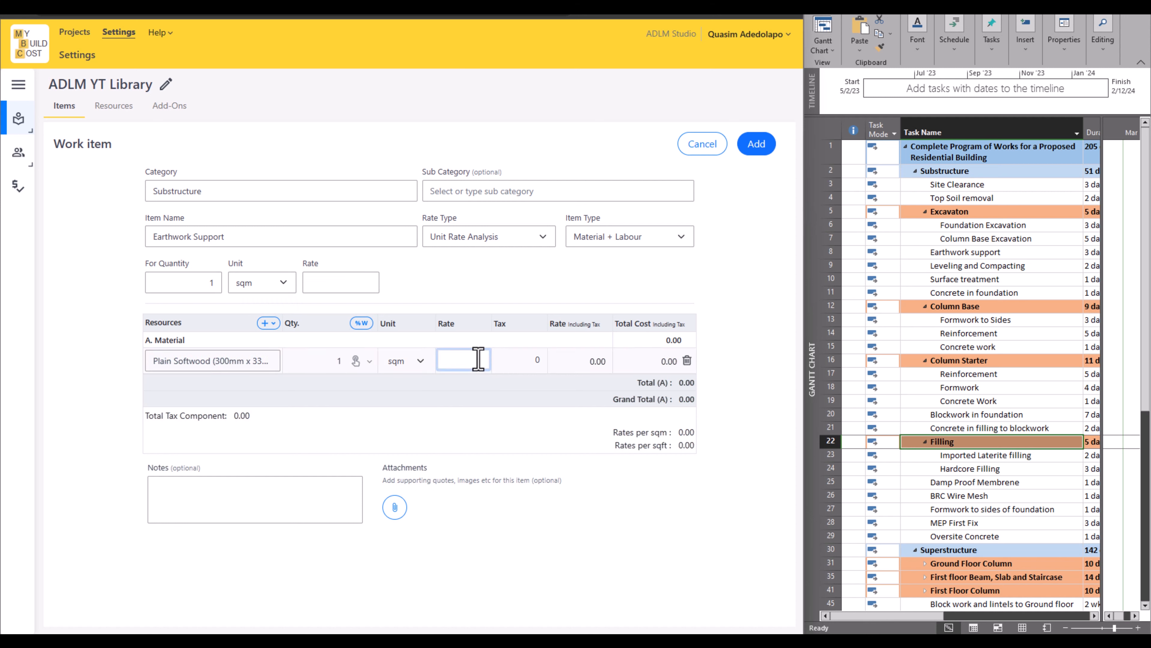
pyautogui.write('1100')
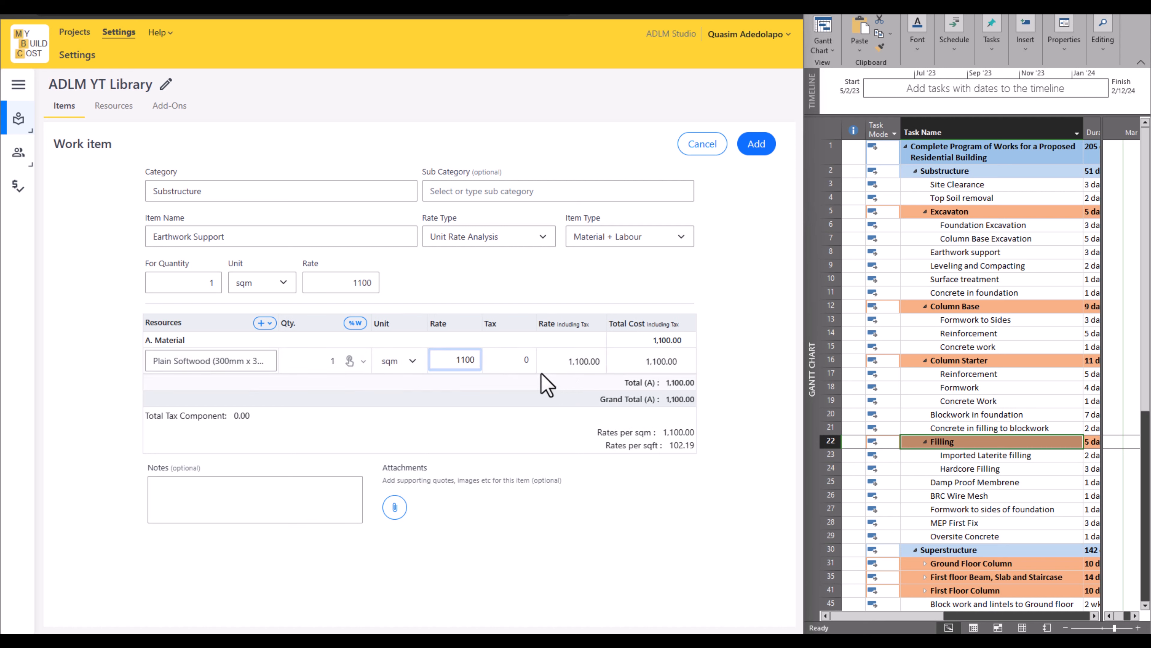
# Set the tax of the Plain Softwood material to 7.5
pyautogui.click(527, 363)
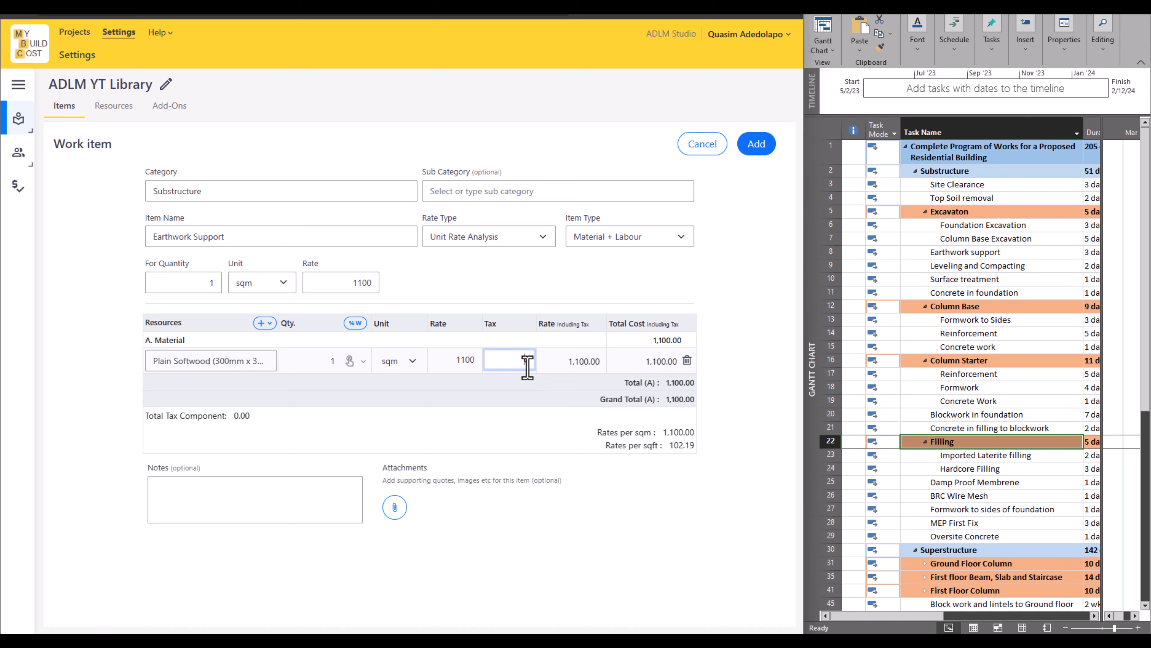
pyautogui.write('7.5')
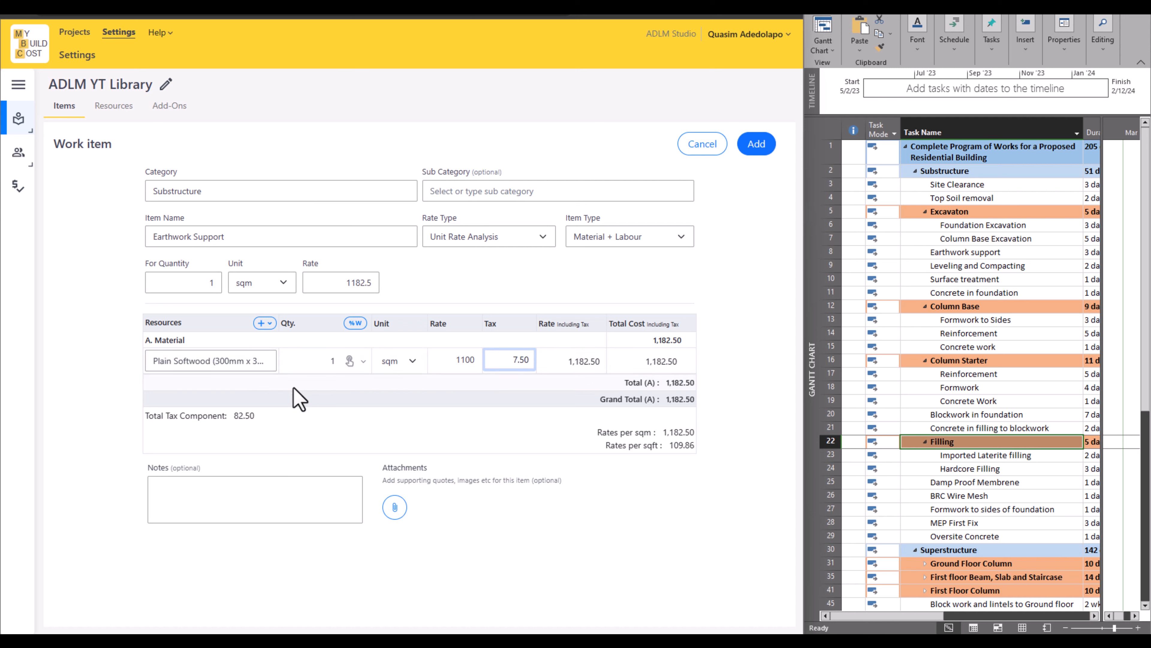
# Add a second Material resource named Bracing (50mm x 25mm Hardwood) to the Earthwork Support work item
pyautogui.click(268, 326)
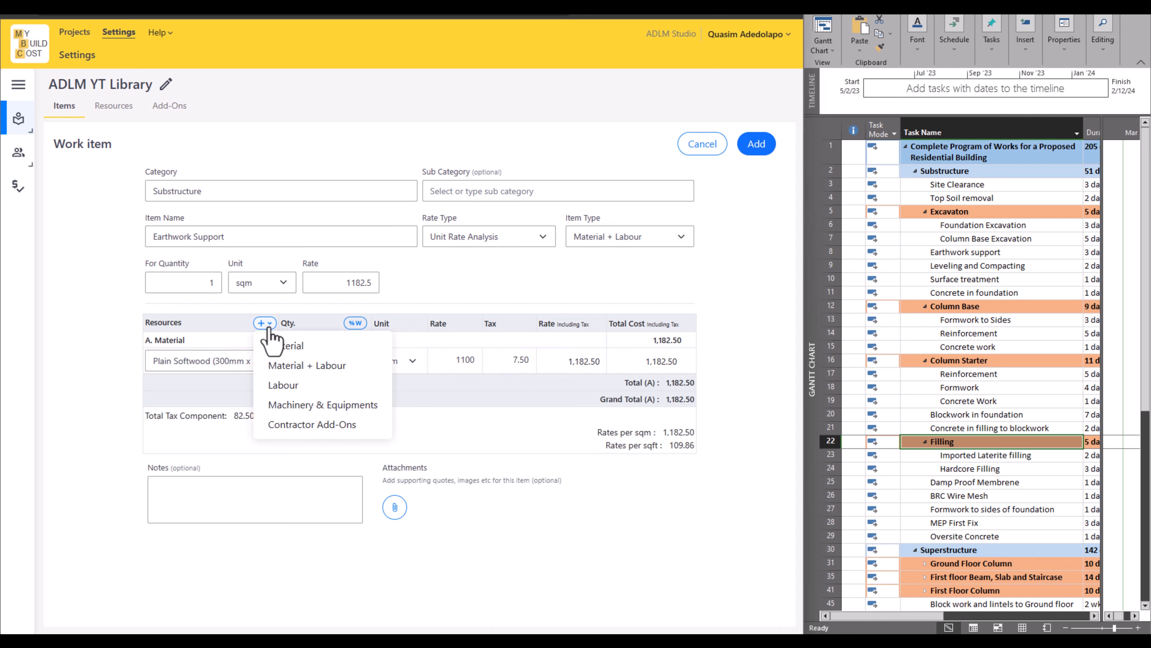
pyautogui.click(294, 348)
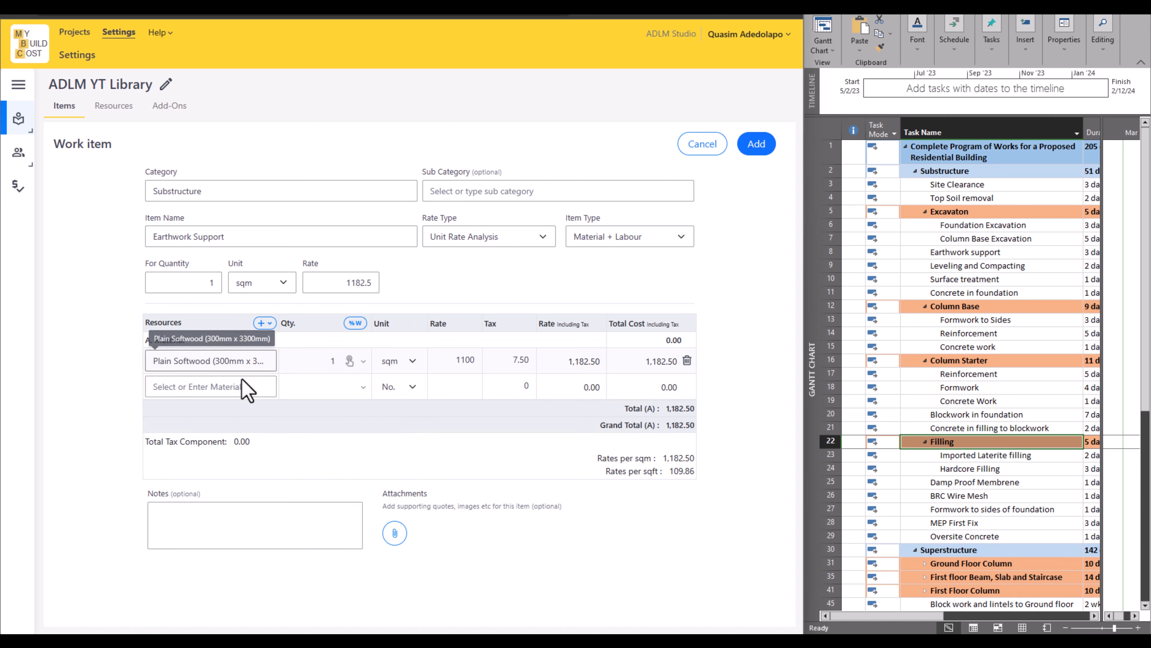
pyautogui.click(241, 388)
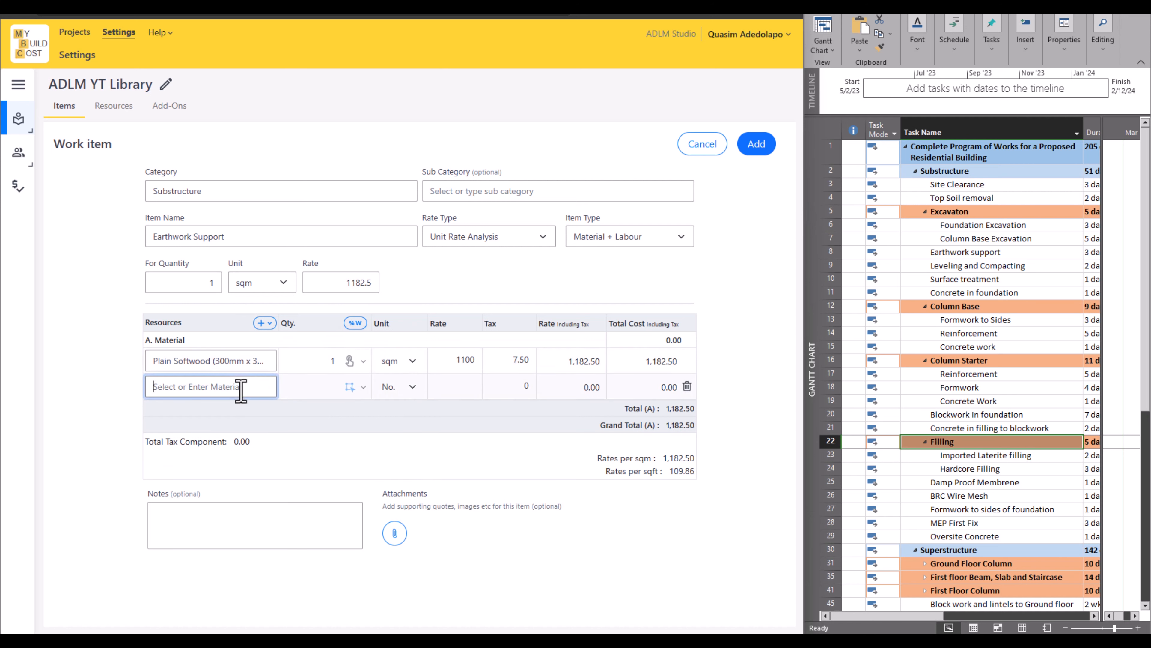
pyautogui.write('B')
pyautogui.write('5mm Hardwood)')
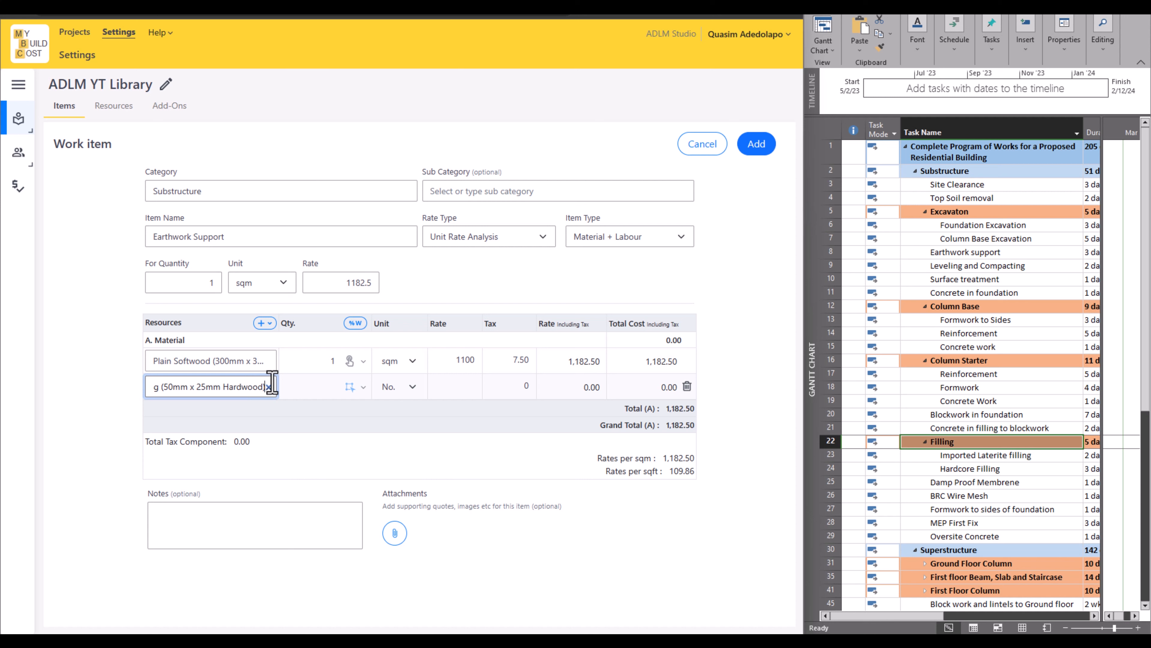
# Give the Bracing material a quantity of 2, a rate of 450 and a tax of 7.5
pyautogui.click(304, 394)
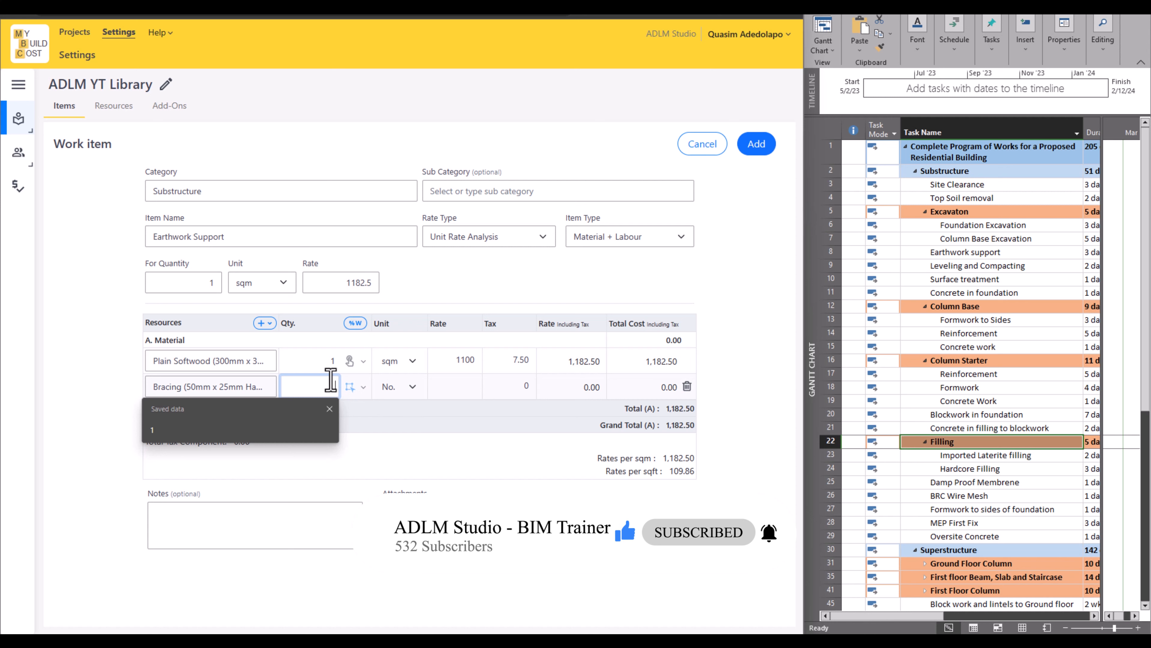
pyautogui.write('2')
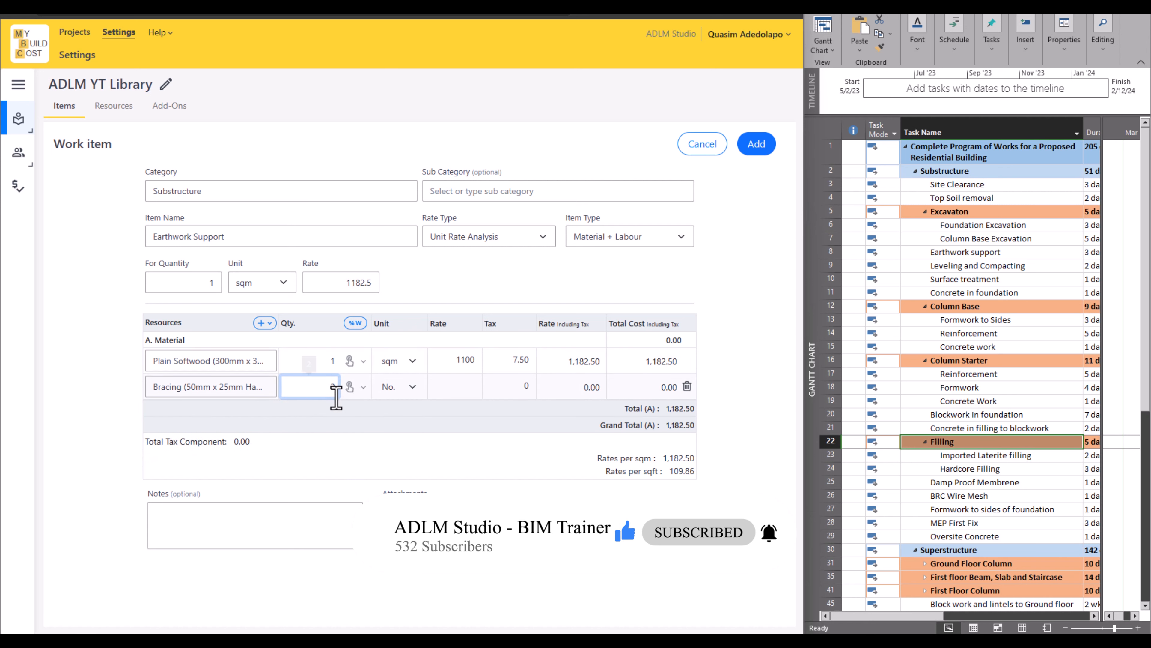
pyautogui.click(454, 388)
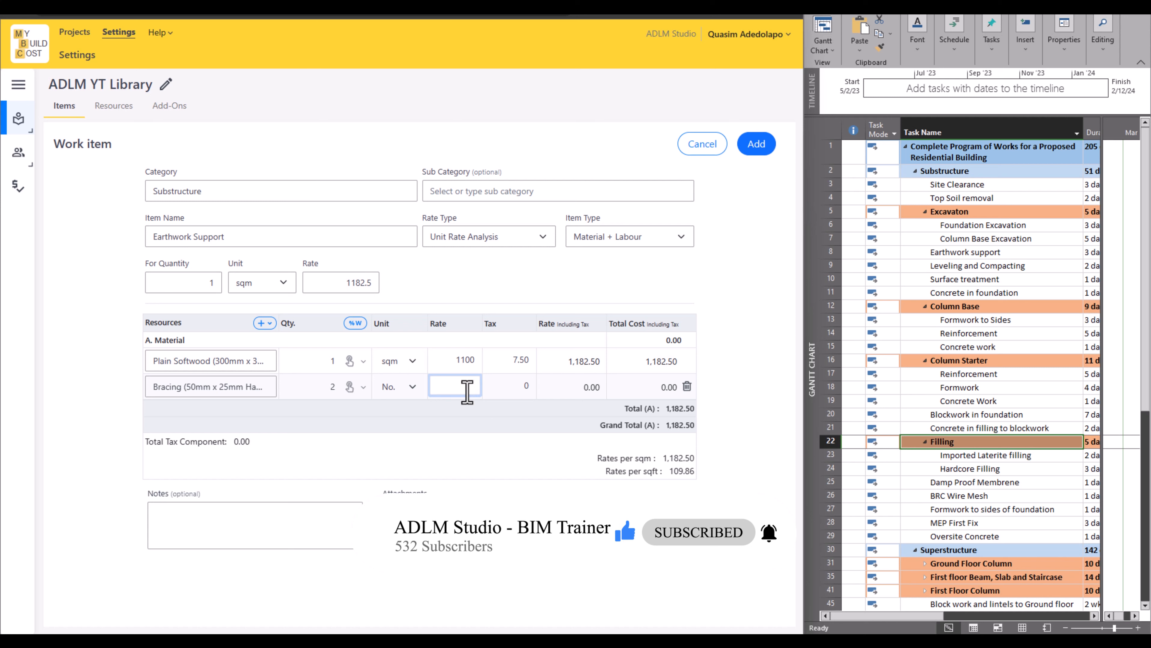
pyautogui.write('450')
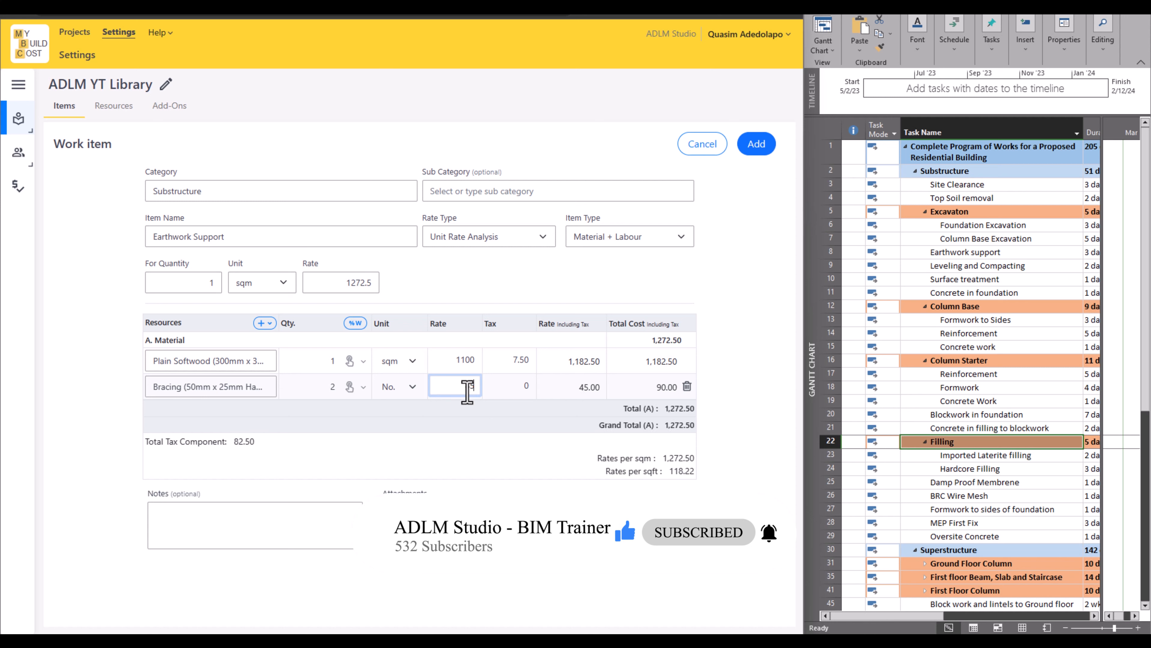
pyautogui.click(521, 391)
pyautogui.doubleClick(530, 388)
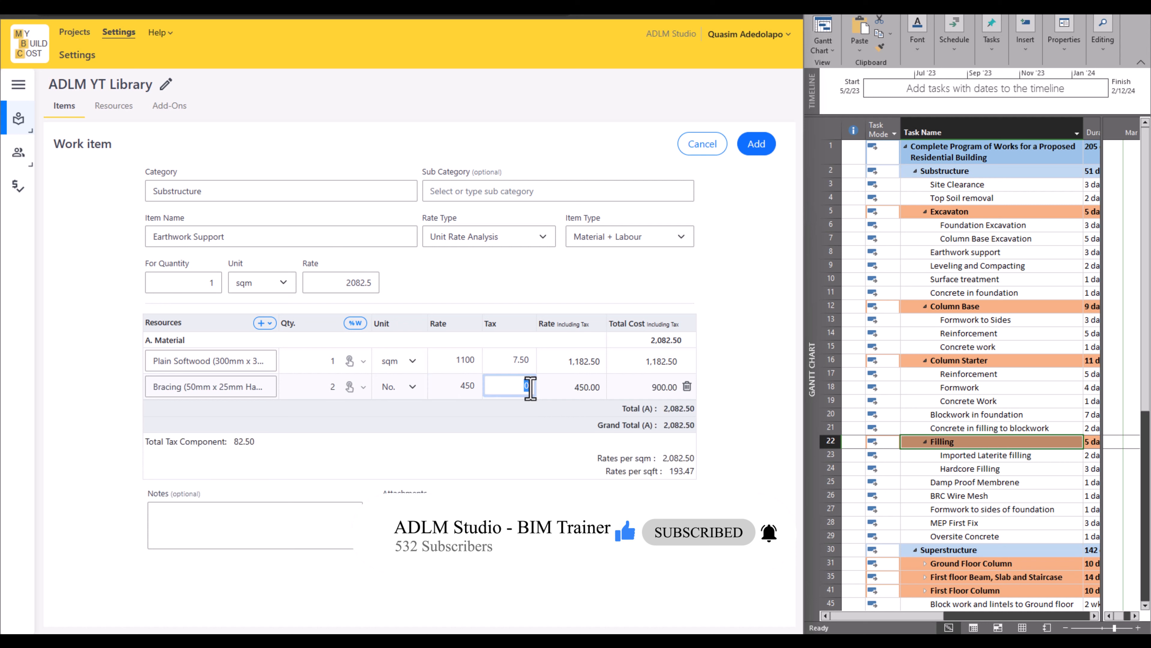
pyautogui.write('7.5')
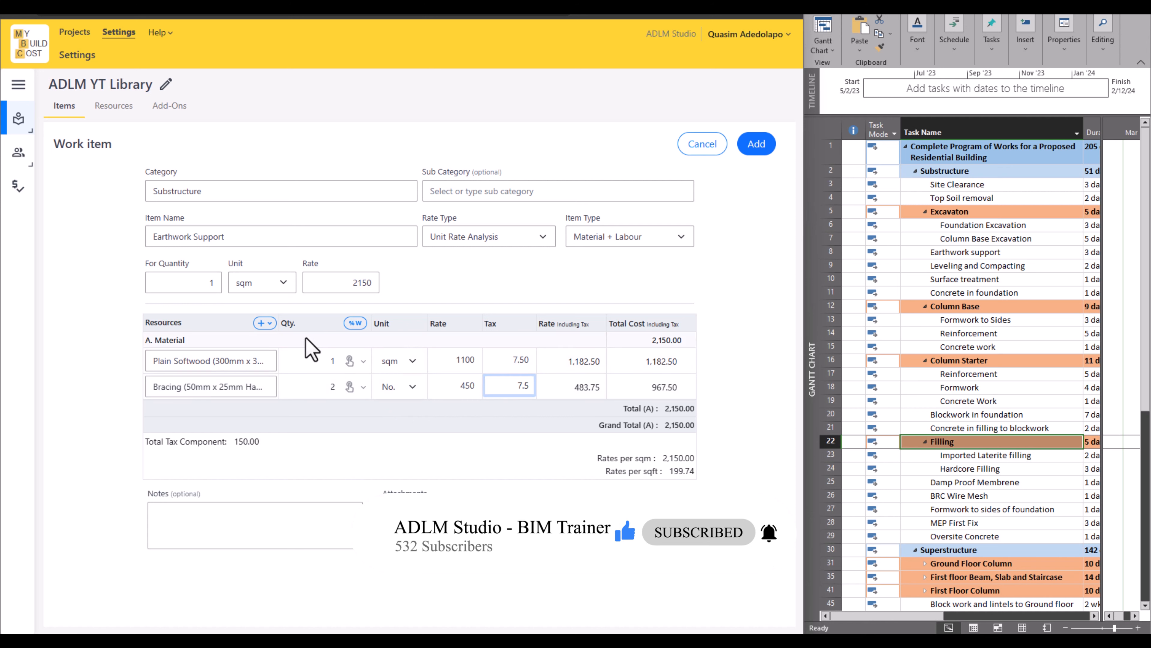
# Add a third Material resource named Nails to the Earthwork Support work item
pyautogui.click(261, 323)
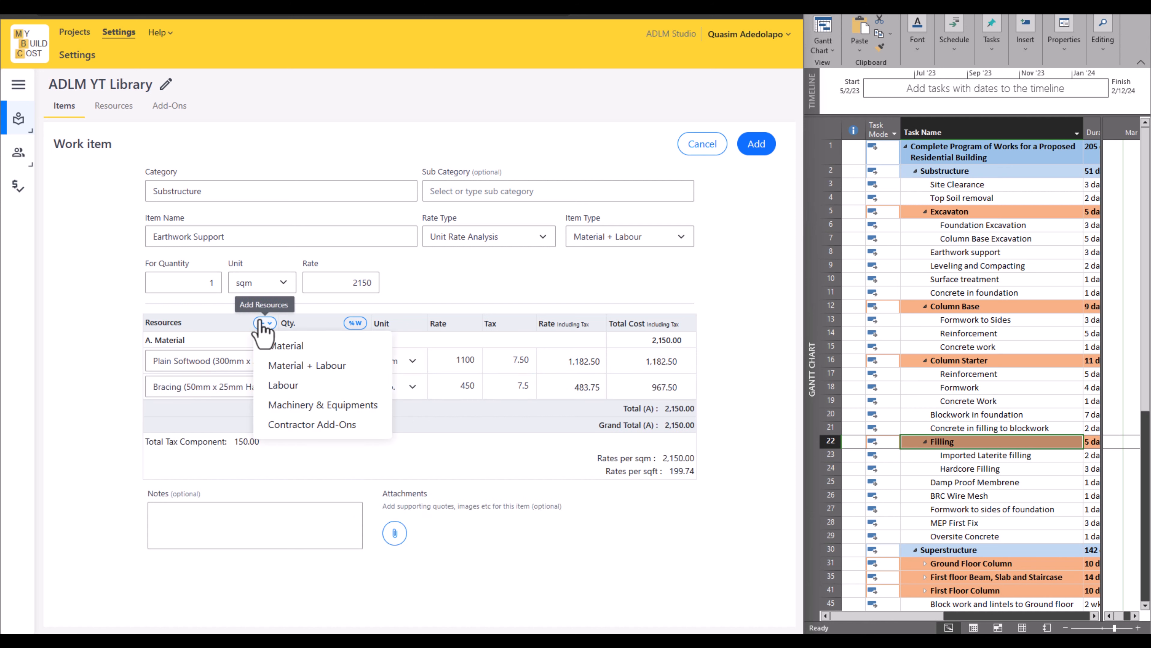
pyautogui.click(282, 345)
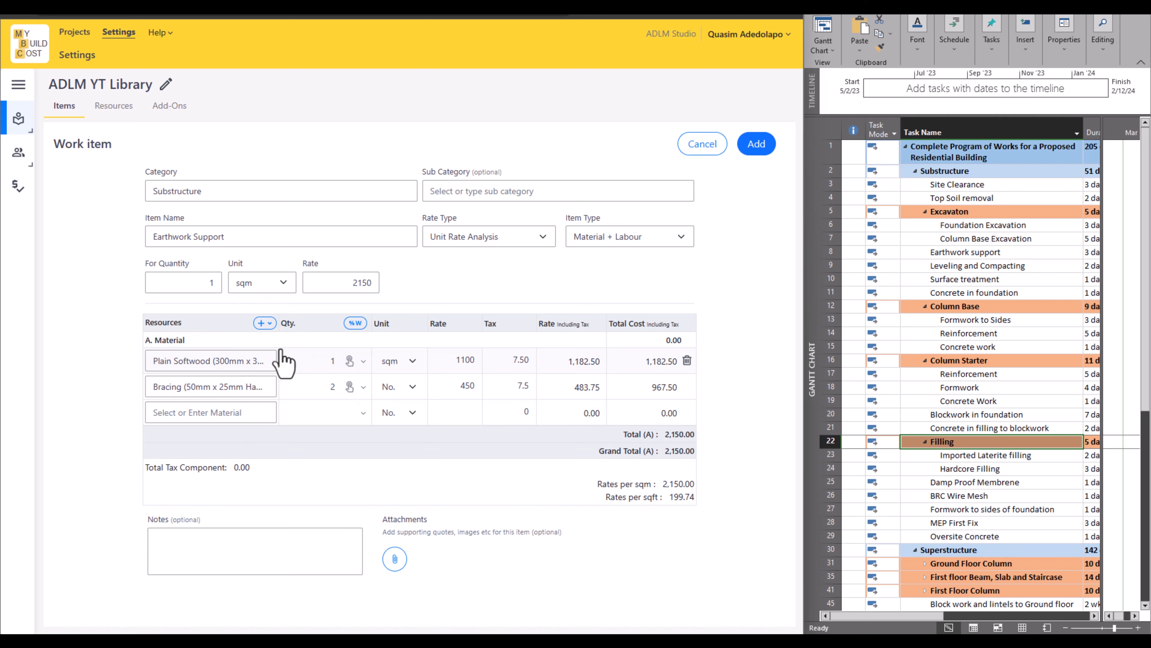
pyautogui.click(232, 412)
pyautogui.write('Na')
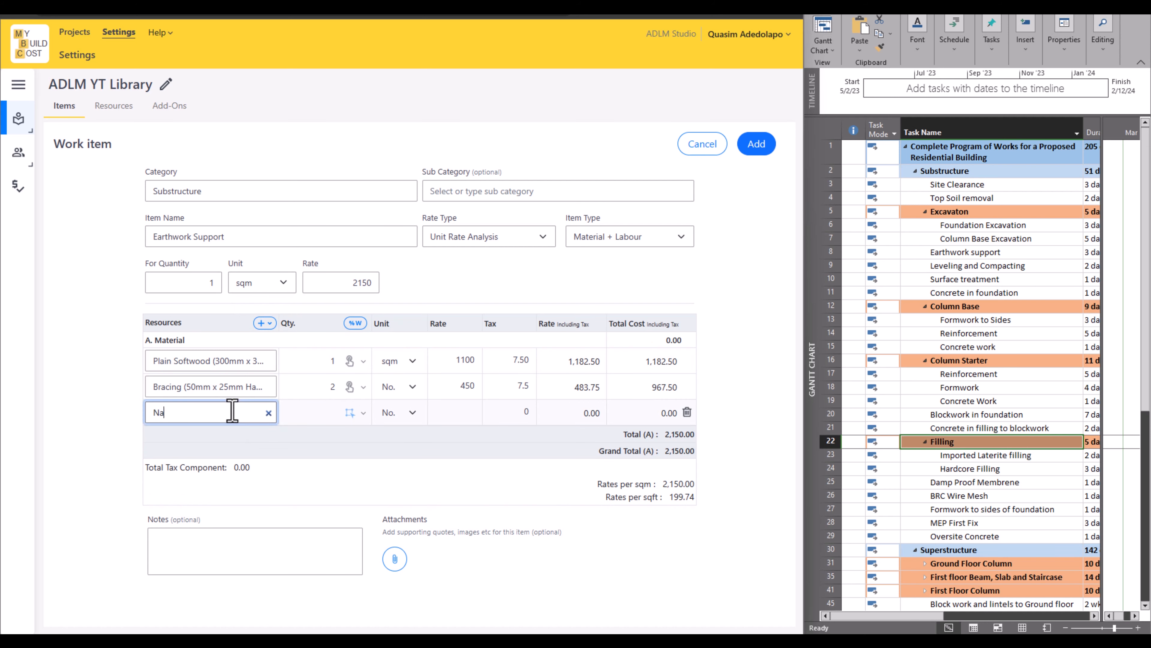
pyautogui.write('ils')
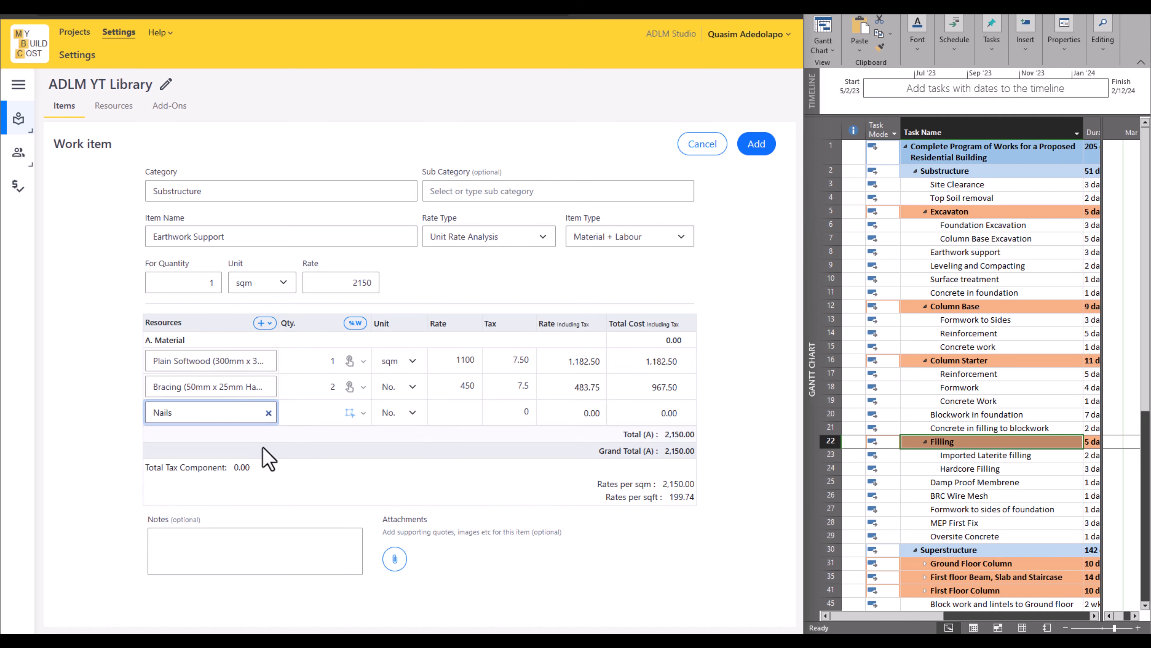
# Give the Nails material a quantity of 0.05 bags, a rate of 18000 and a tax of 7.50
pyautogui.click(311, 412)
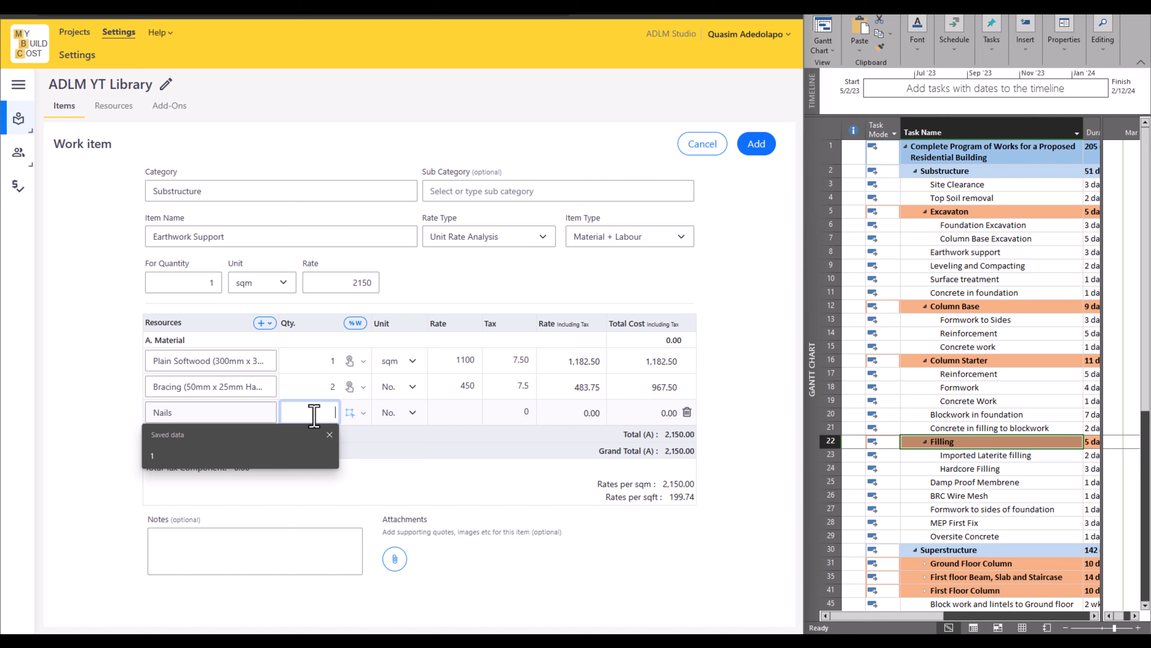
pyautogui.write('0.05')
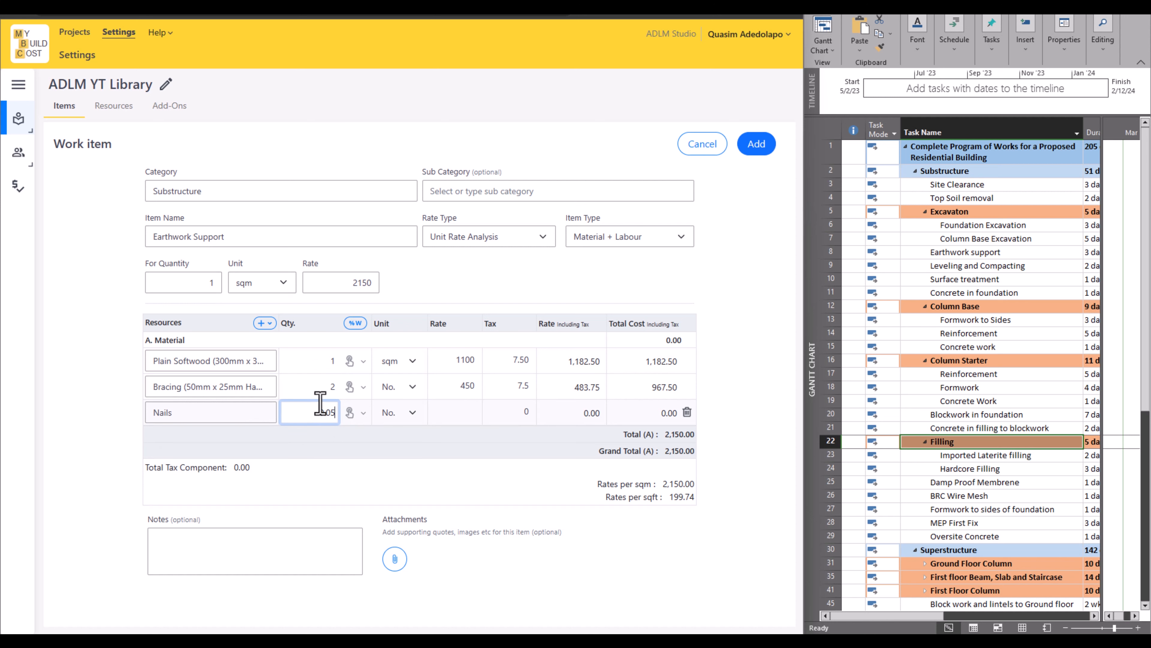
pyautogui.click(401, 414)
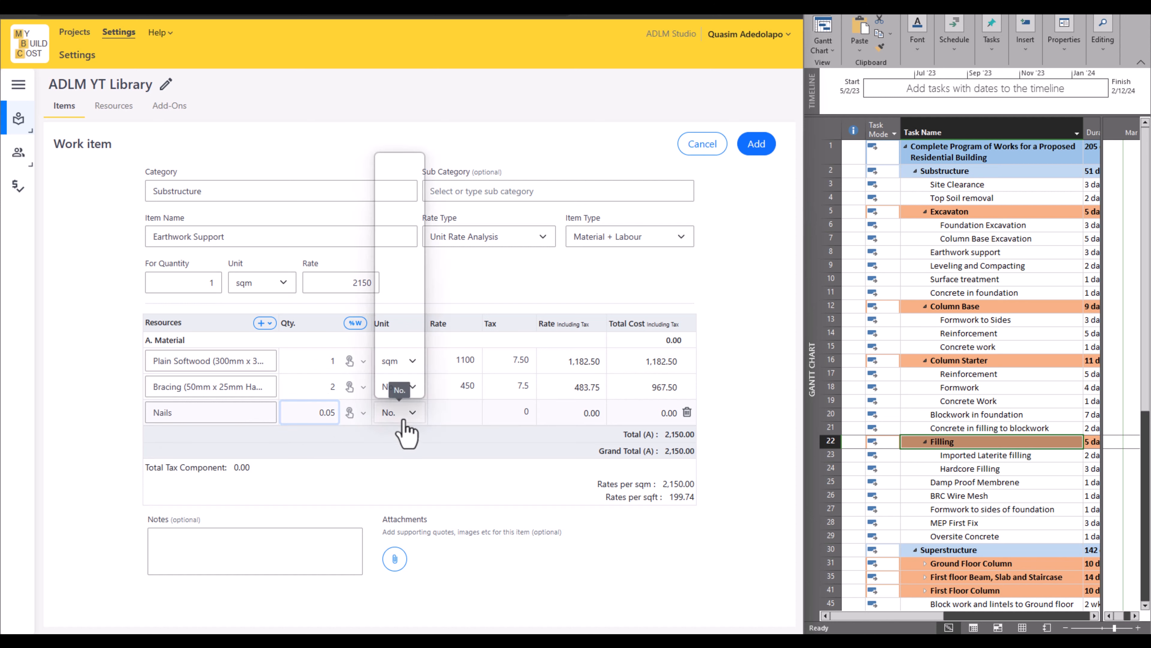
pyautogui.click(395, 271)
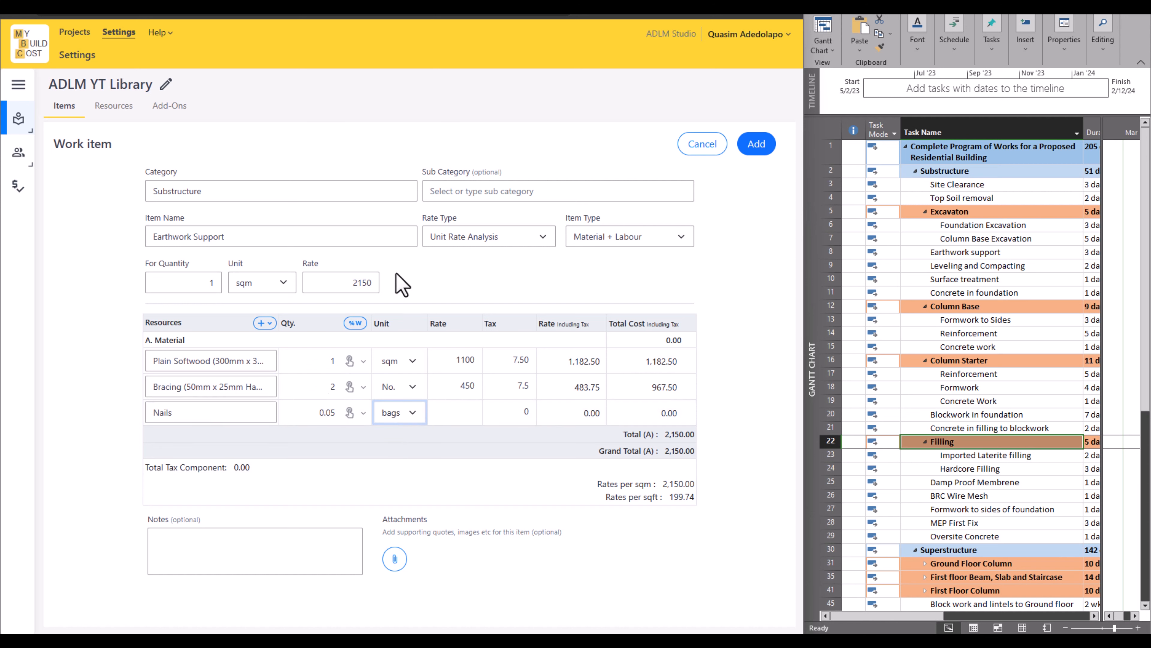
pyautogui.click(445, 415)
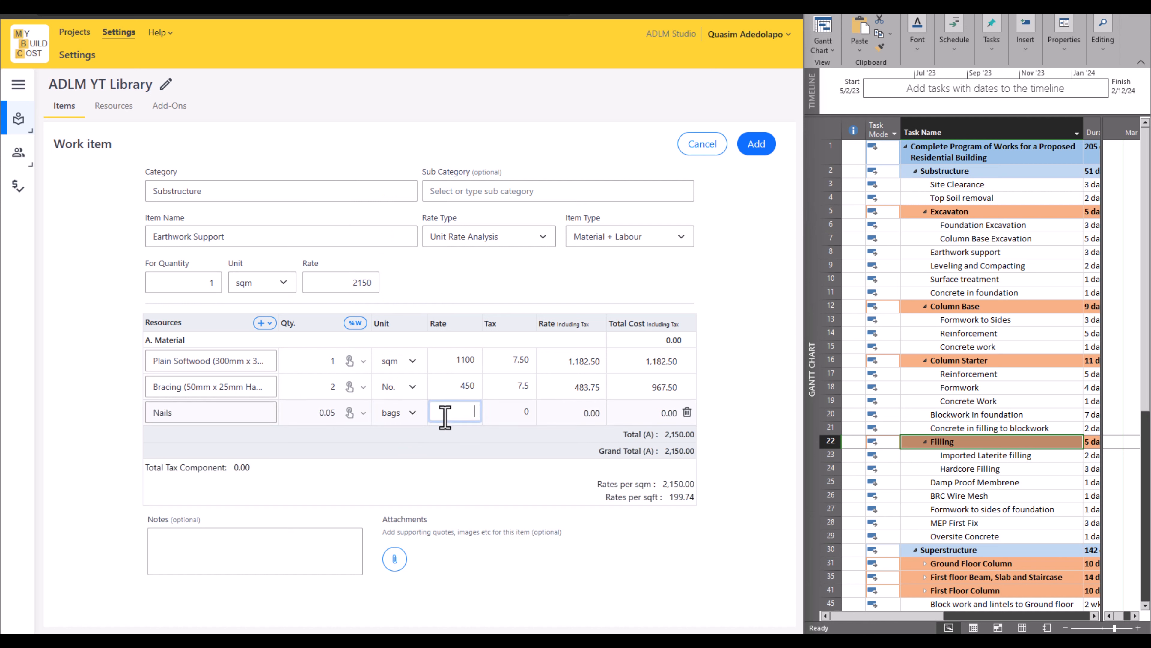
pyautogui.write('18000')
pyautogui.click(502, 415)
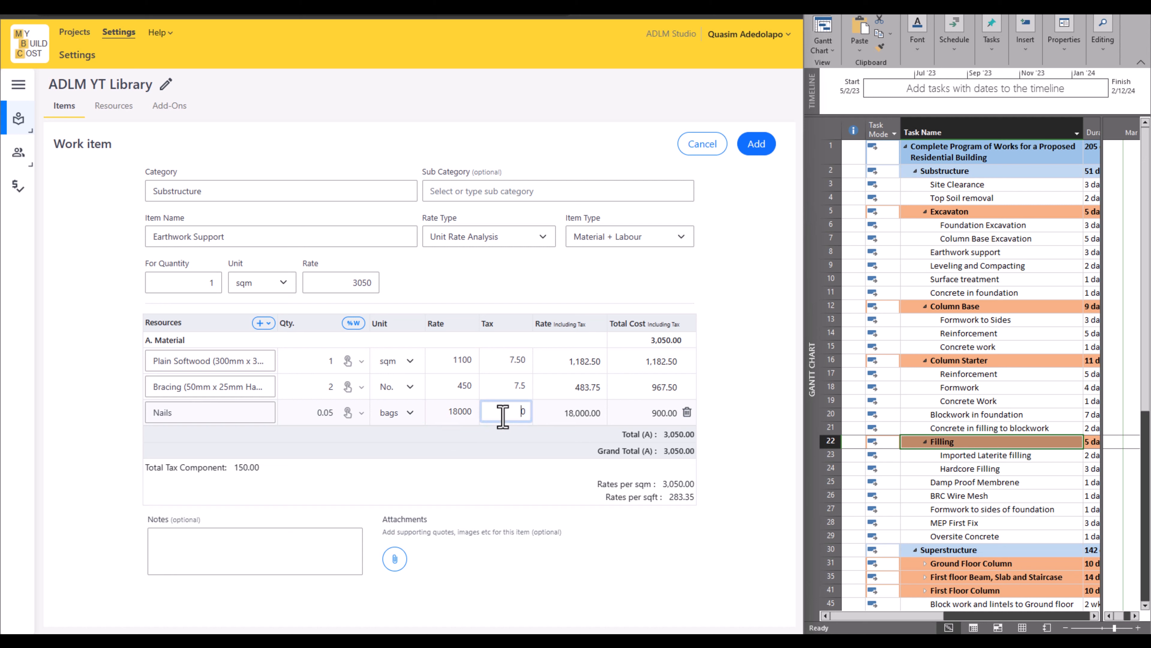
pyautogui.write('7.50')
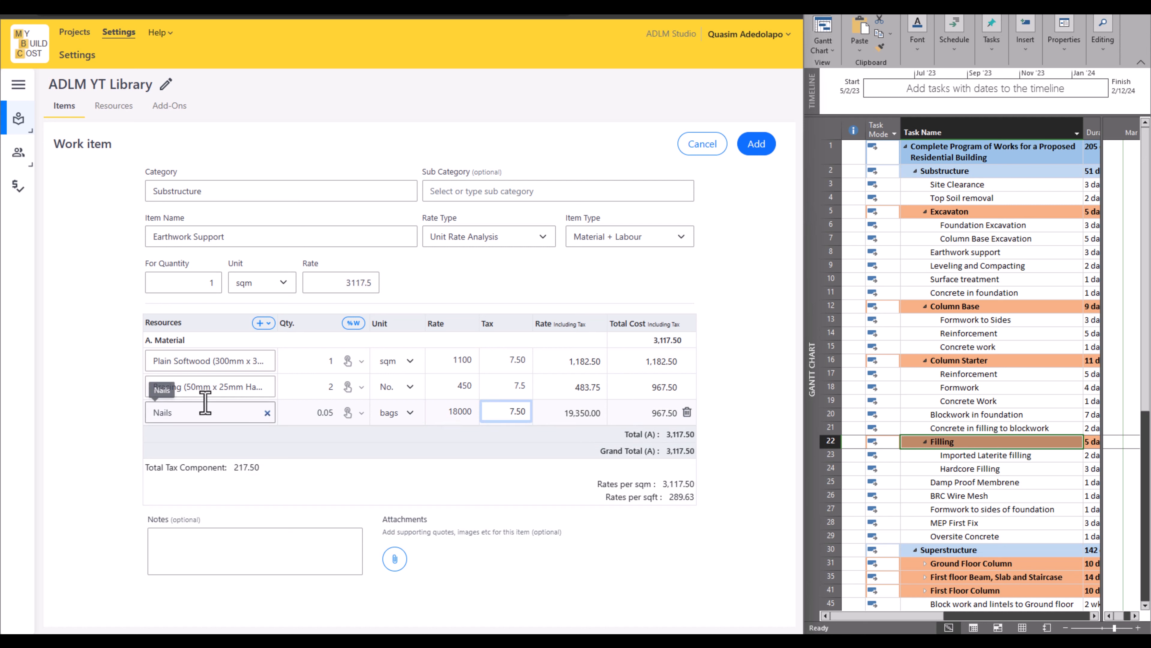
# Add a Labour resource named Formwork Labour to the Earthwork Support work item
pyautogui.click(265, 324)
pyautogui.click(291, 386)
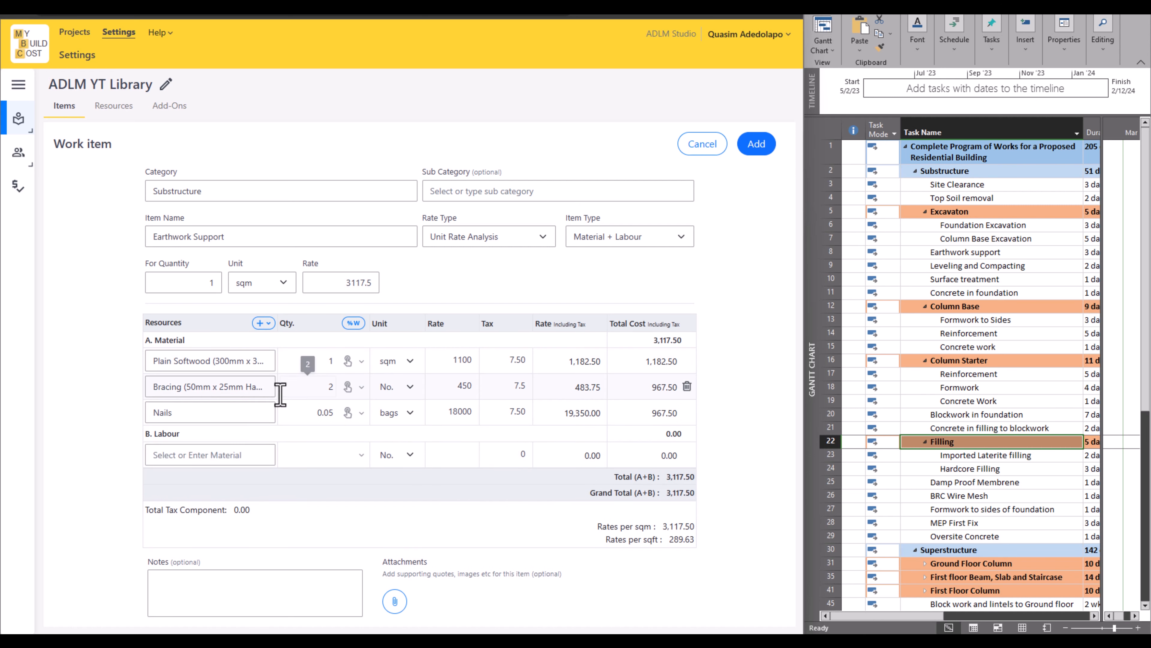
pyautogui.click(182, 454)
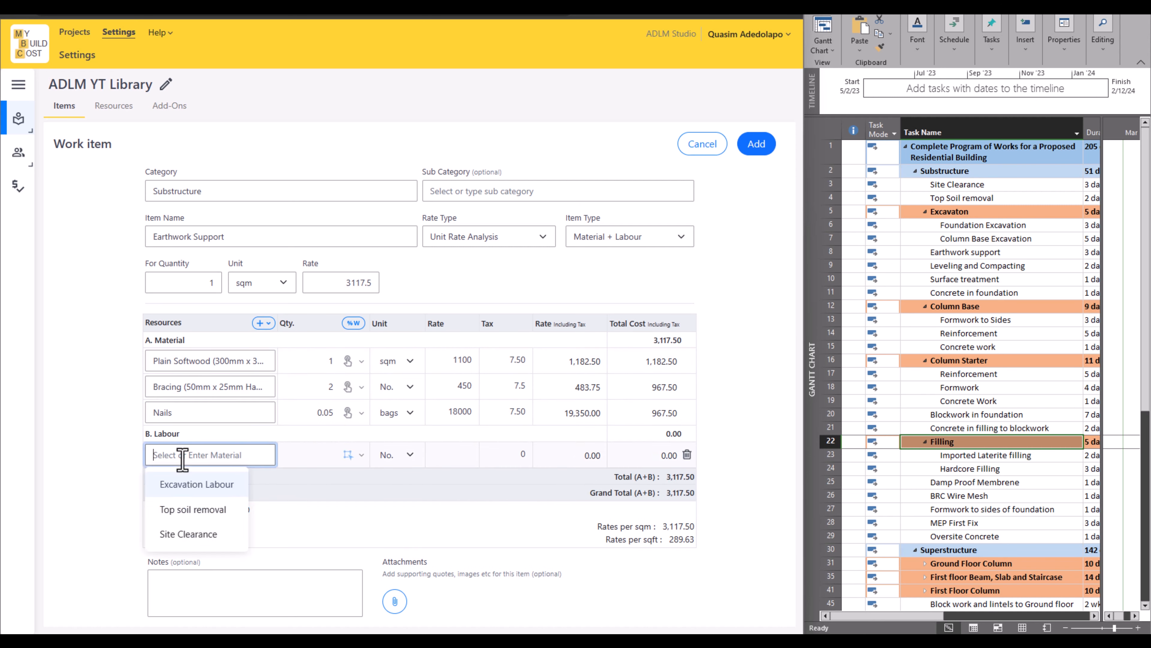
pyautogui.write('For')
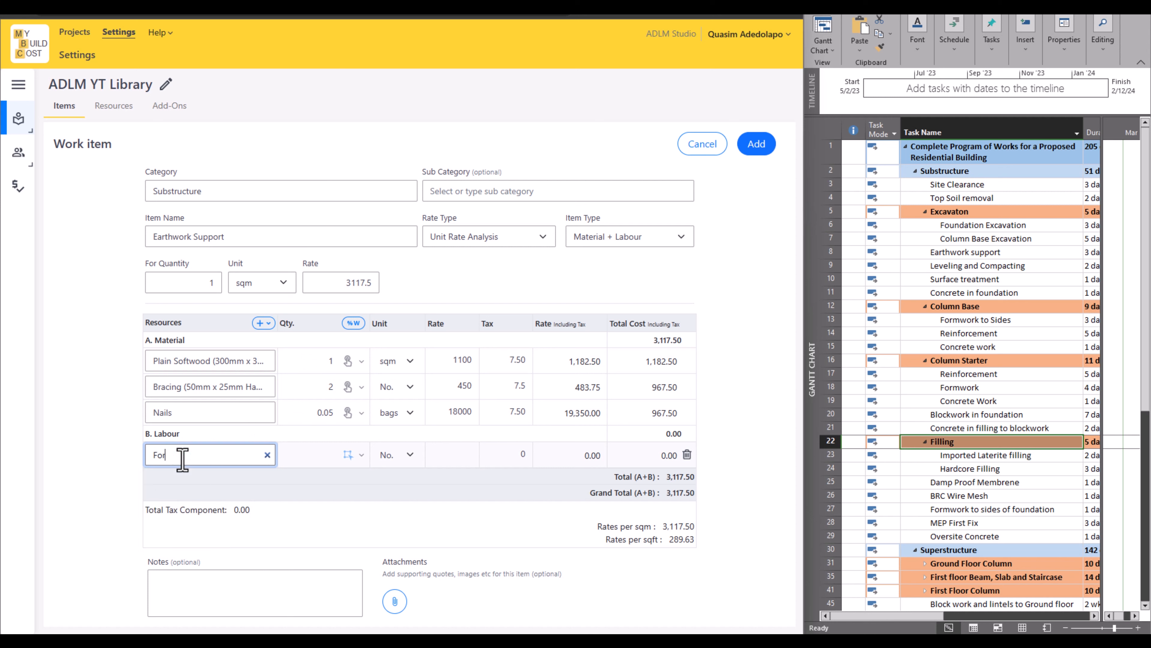
pyautogui.write('mwork Labour')
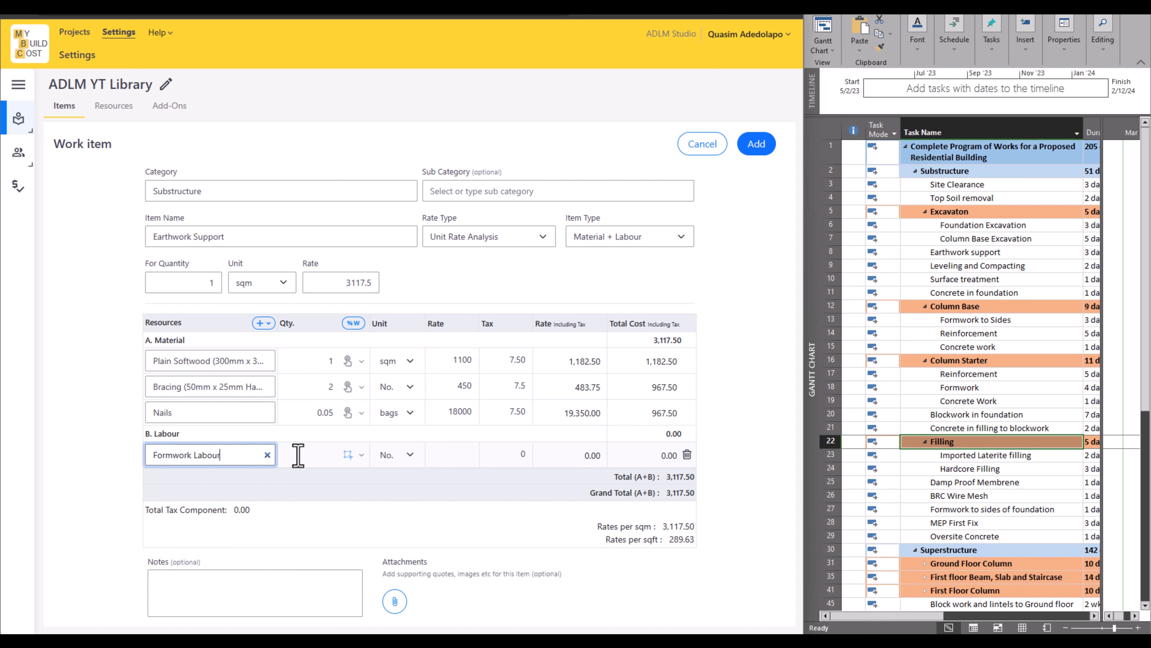
# Give the Formwork Labour resource a quantity of 1 sqm, a rate of 550 and a tax of 7.5
pyautogui.click(310, 453)
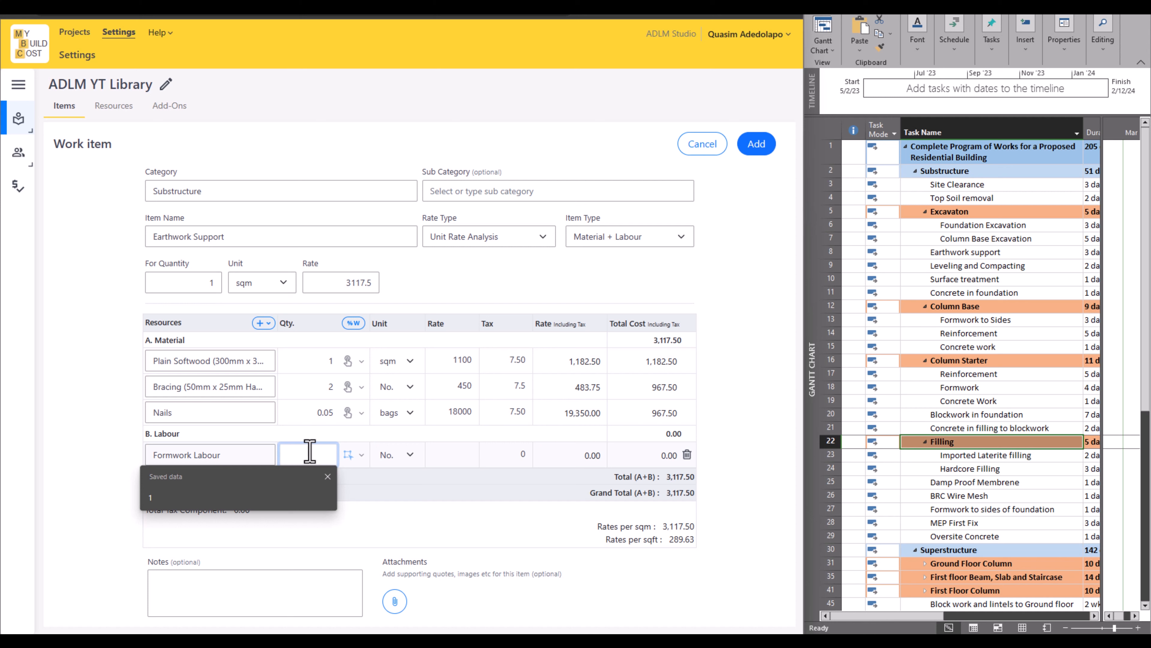
pyautogui.write('1')
pyautogui.click(388, 459)
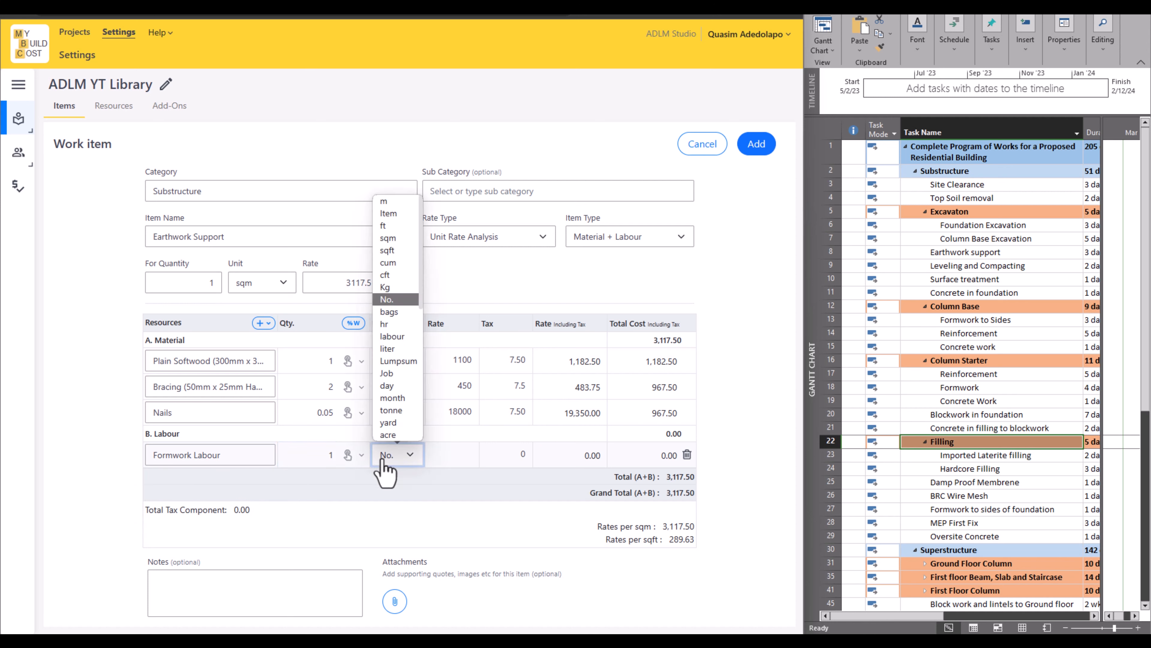
pyautogui.click(386, 237)
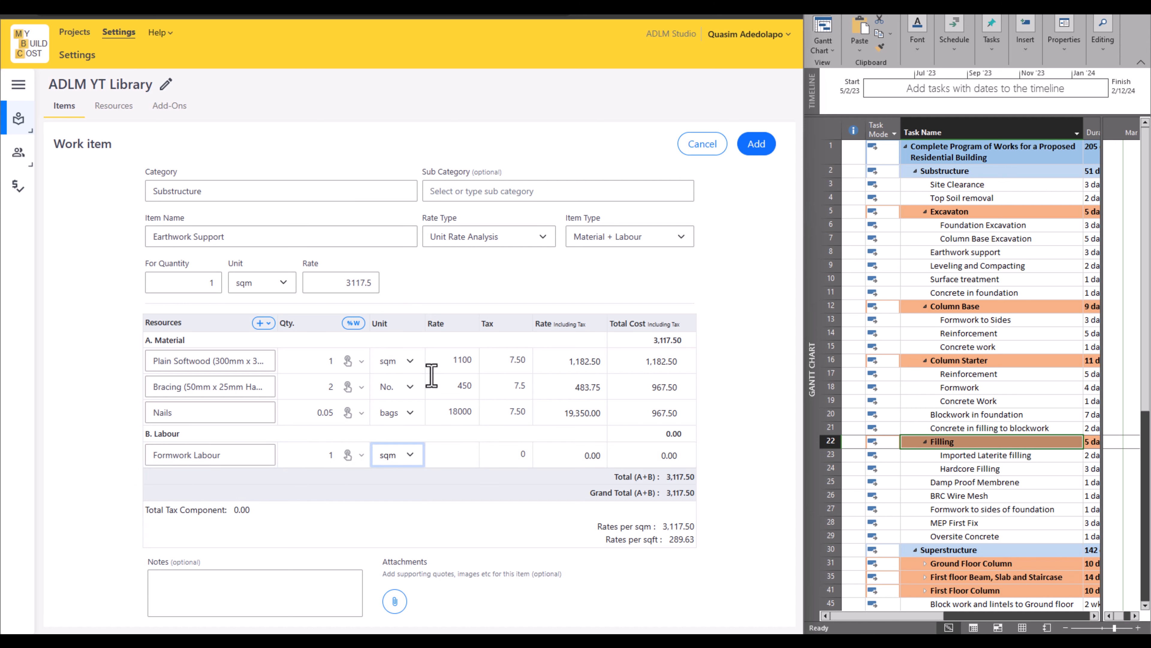
pyautogui.click(454, 457)
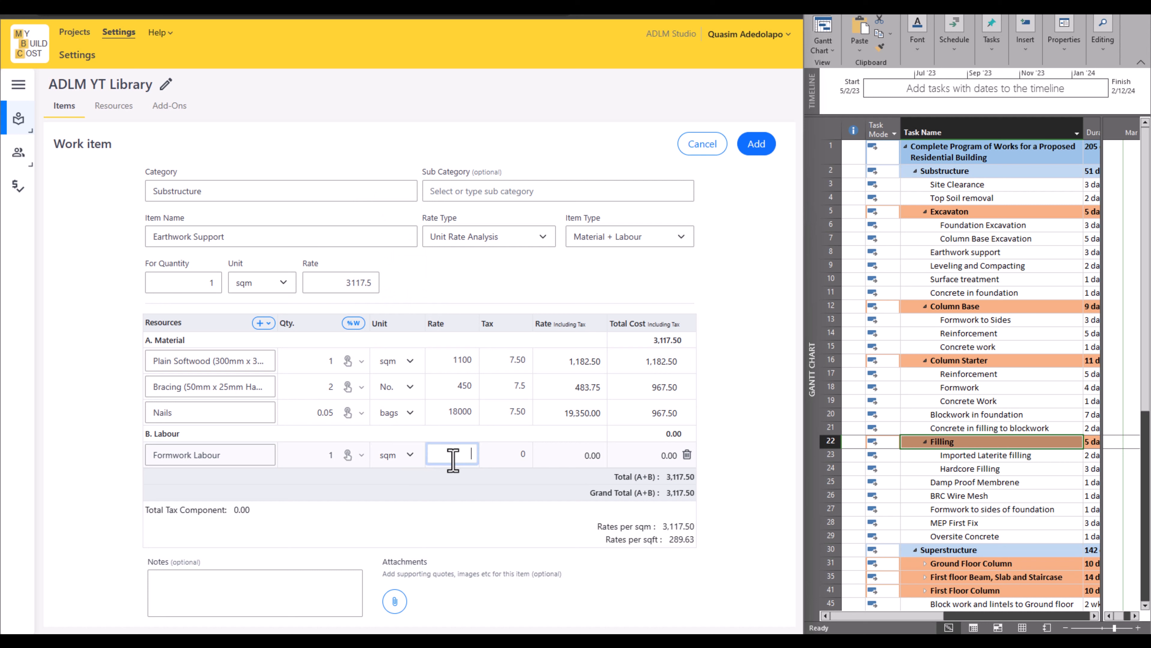
pyautogui.write('550')
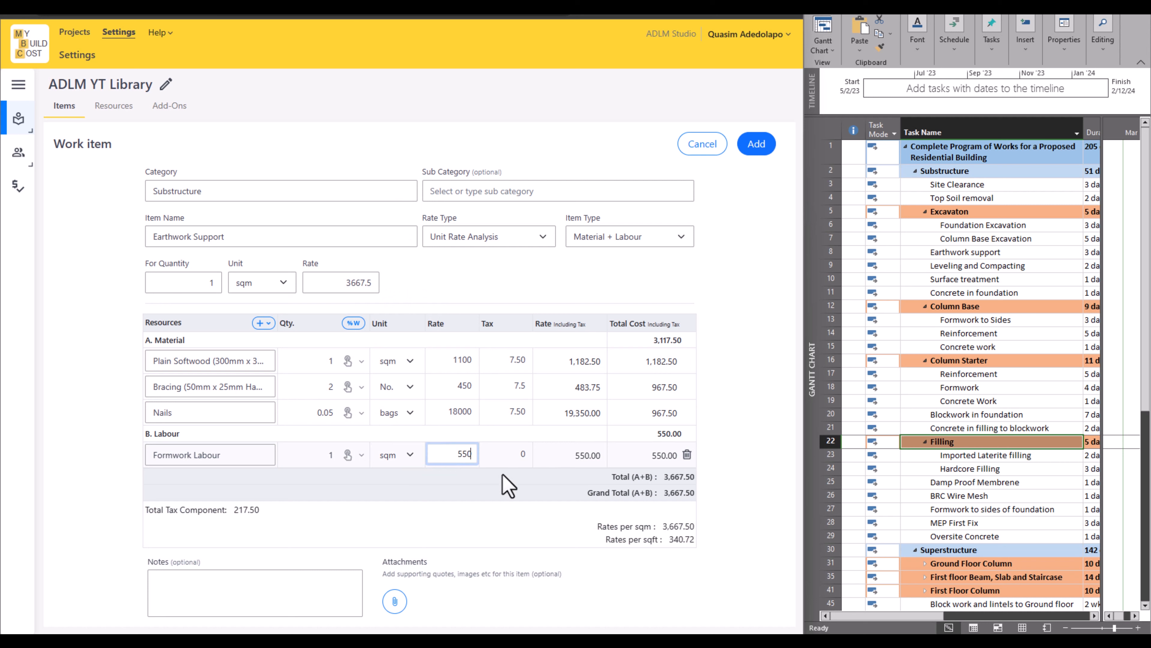
pyautogui.click(510, 488)
pyautogui.moveTo(517, 458); pyautogui.dragTo(533, 454)
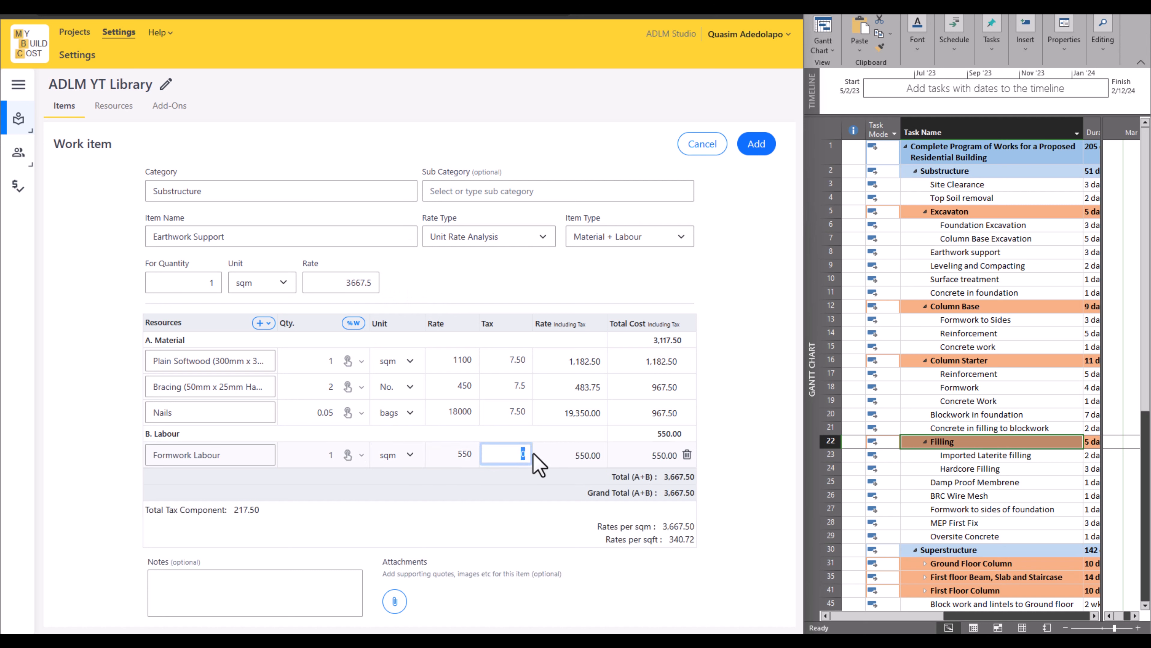
pyautogui.write('7.5')
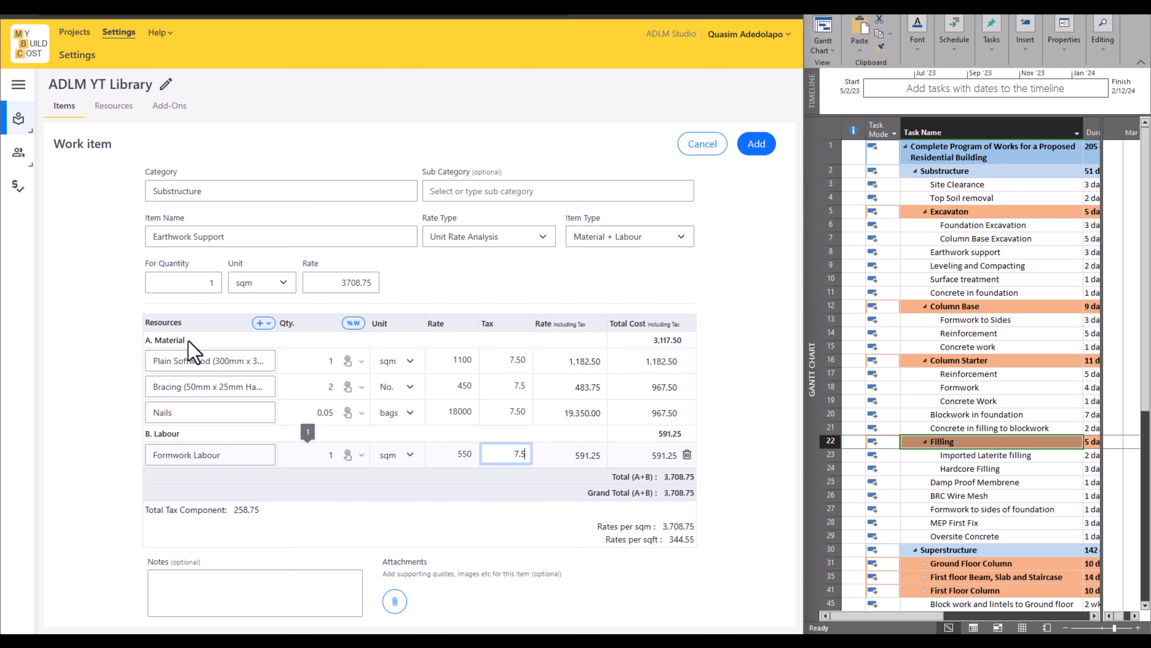
# Add an Overhead and Profit contractor add-on at 25% to the Earthwork Support item and save the item to the library
pyautogui.click(262, 325)
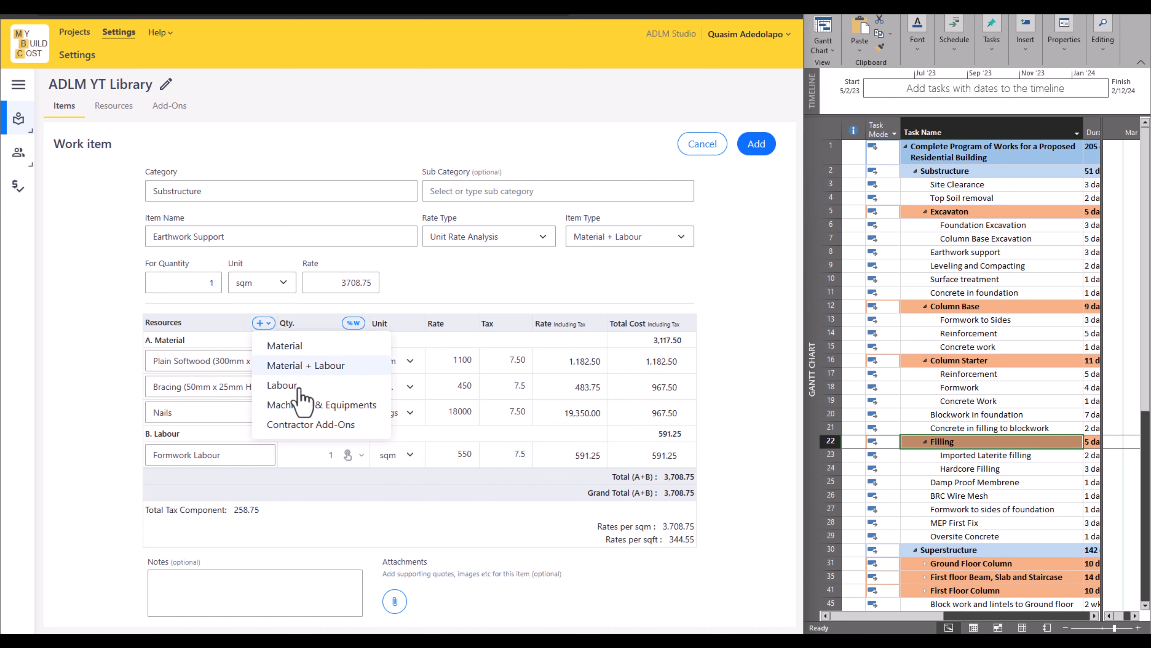
pyautogui.click(309, 427)
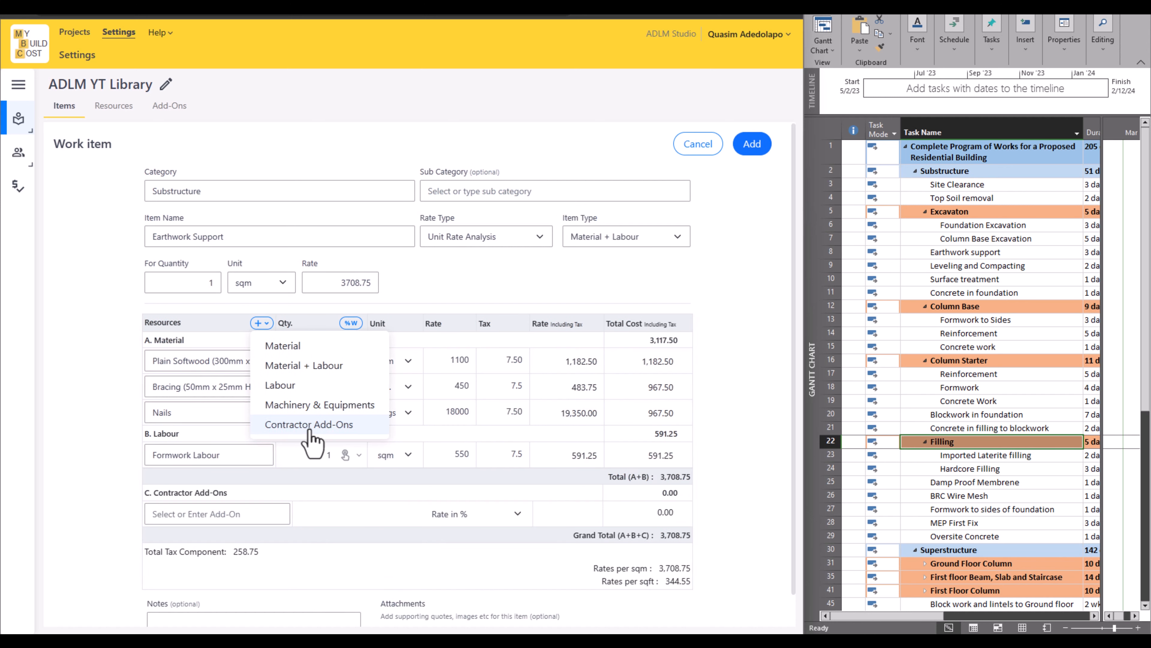
pyautogui.click(234, 514)
pyautogui.click(198, 544)
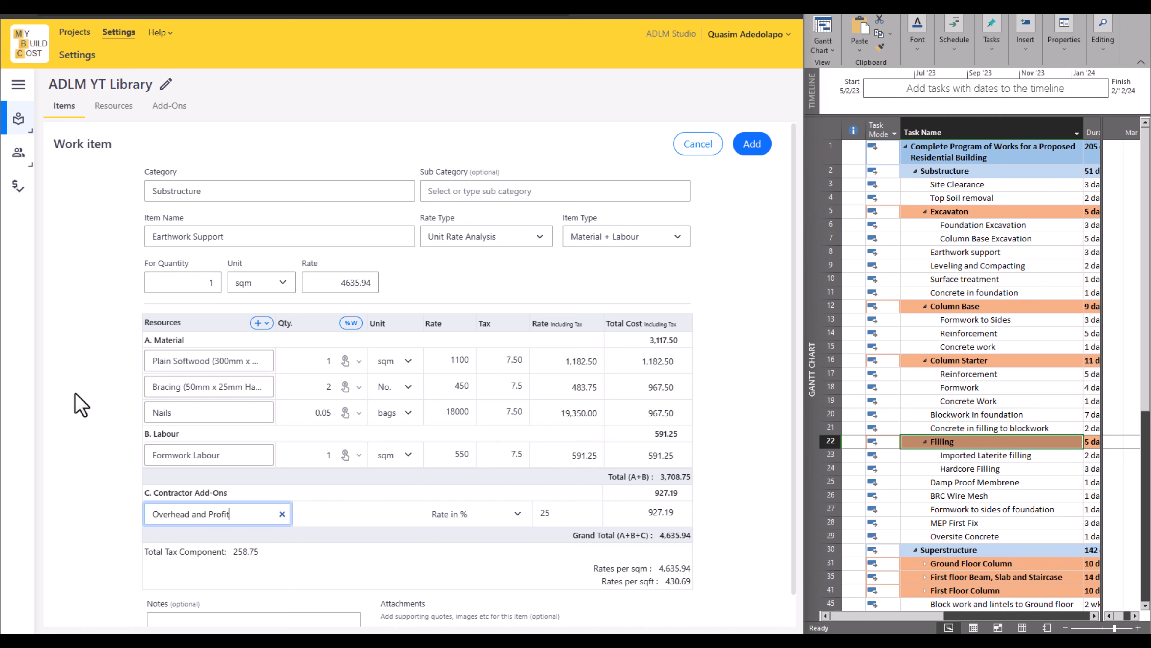
pyautogui.click(752, 144)
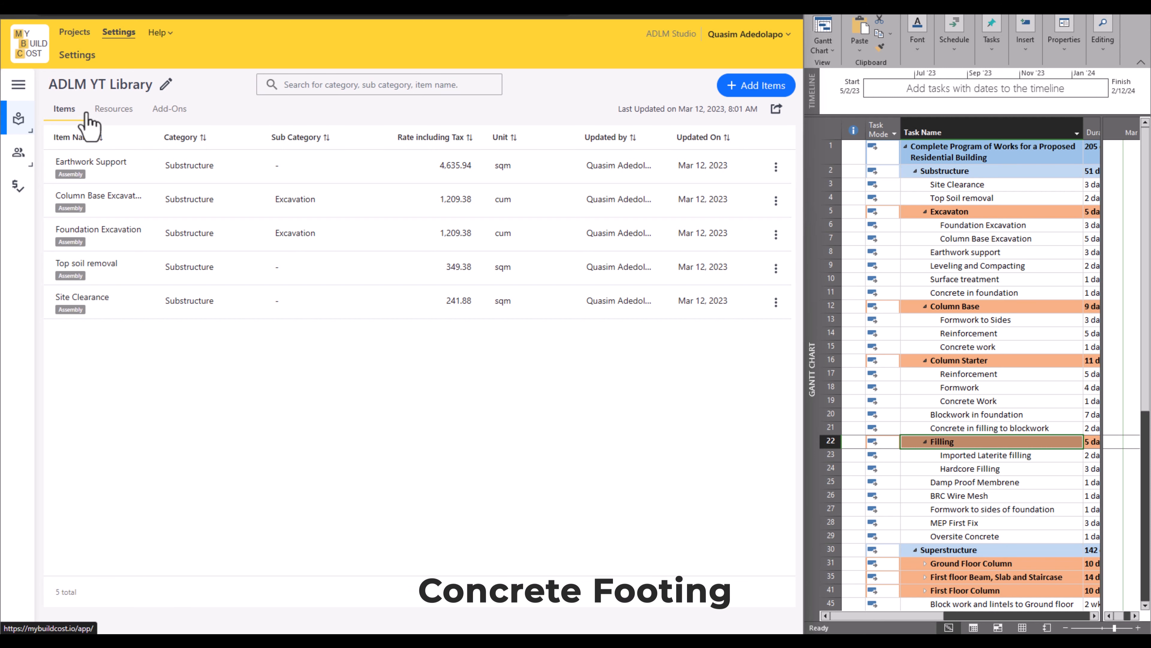
# Start a new work item named Concrete Footing in category Substructure and sub category Concrete Work
pyautogui.click(776, 87)
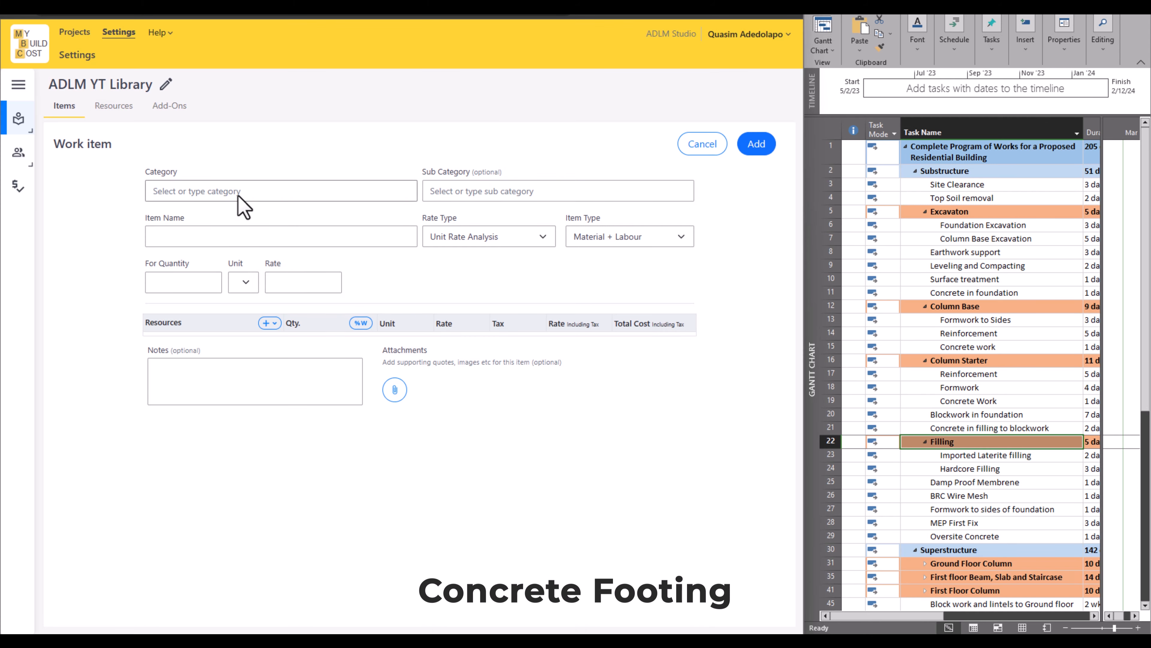
pyautogui.click(239, 191)
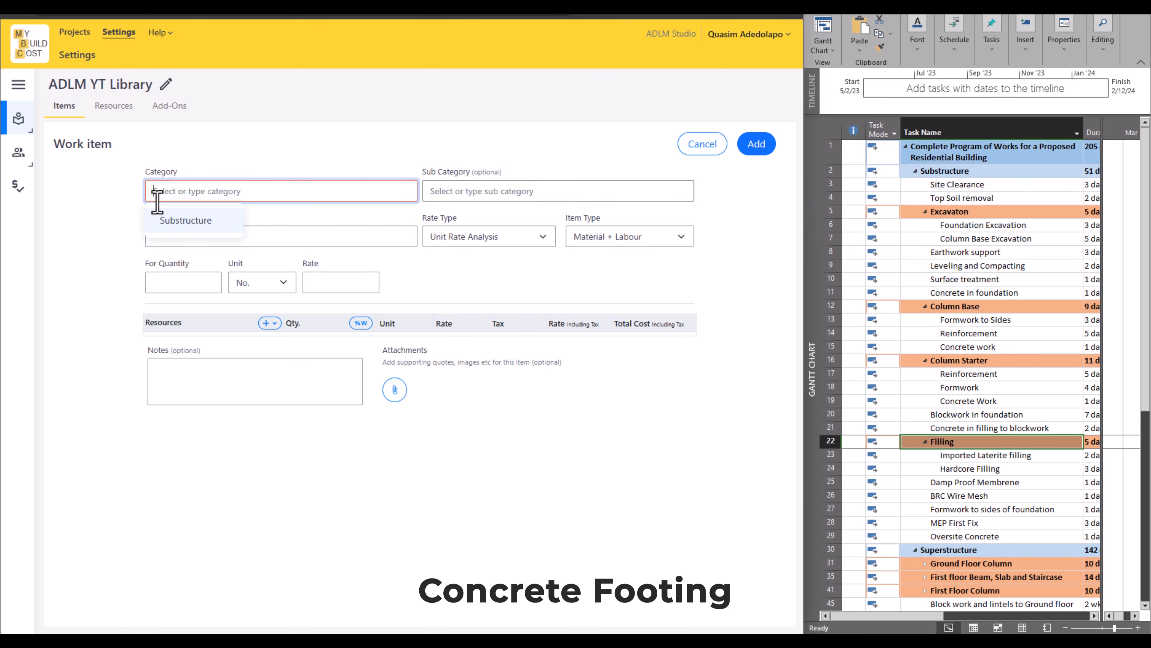
pyautogui.click(168, 227)
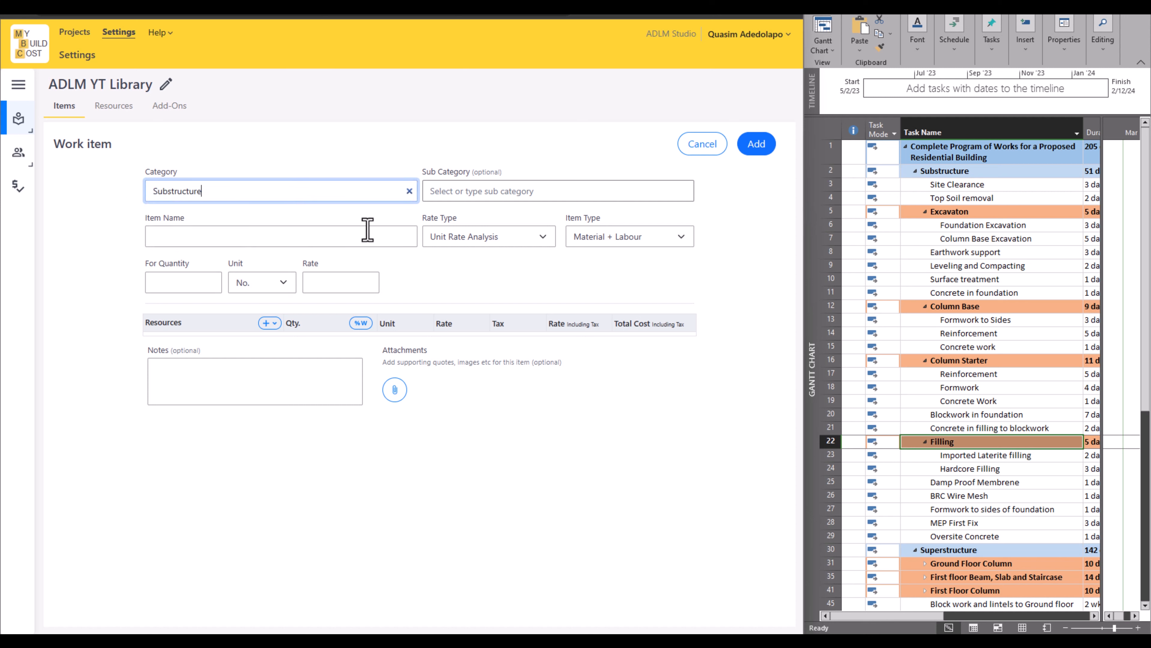
pyautogui.click(494, 195)
pyautogui.write('Co')
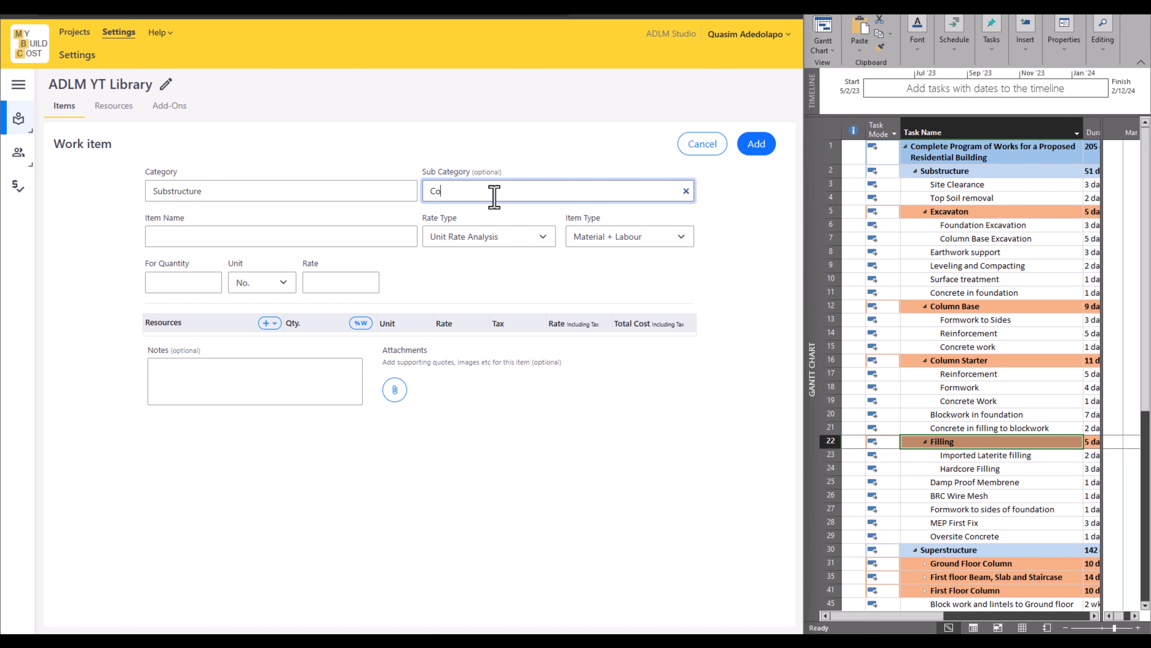
pyautogui.write('ncrete Work')
pyautogui.click(324, 244)
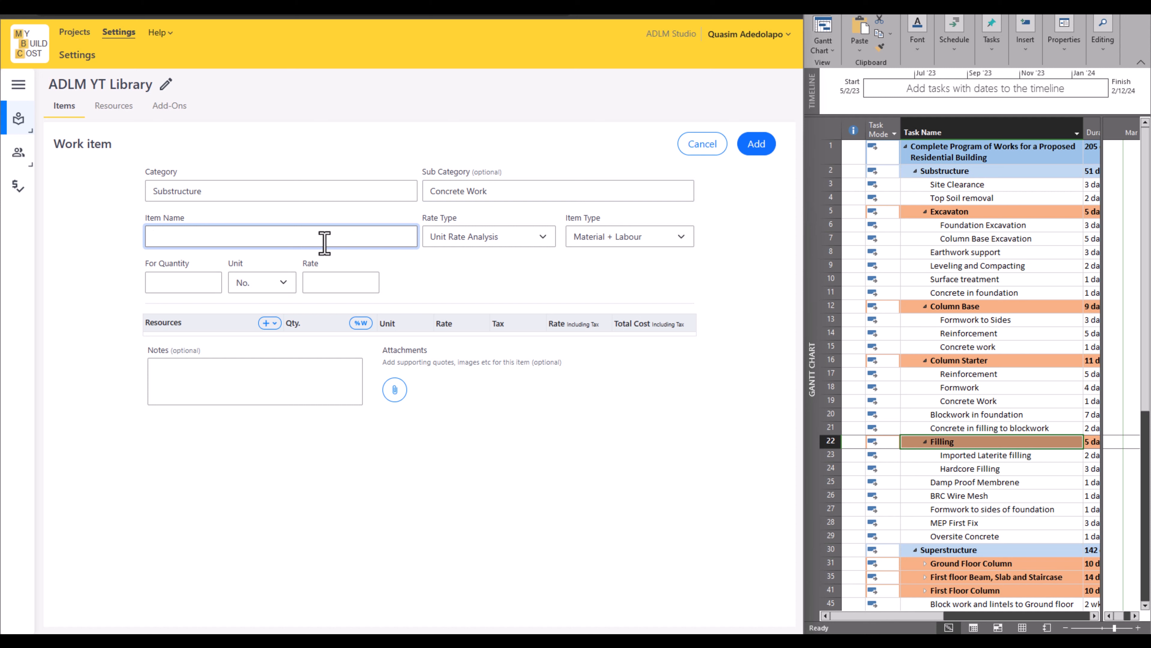
pyautogui.write('Concrete Footing')
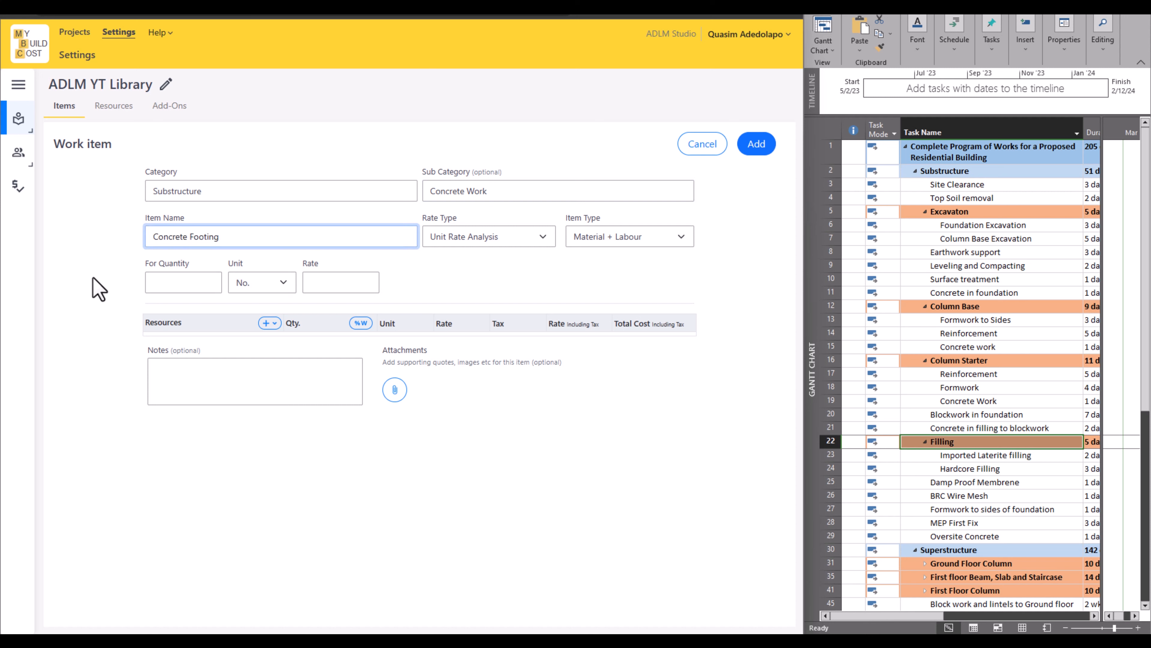
# Set the Concrete Footing item's base quantity to 1 and its unit to cum
pyautogui.click(204, 281)
pyautogui.write('1')
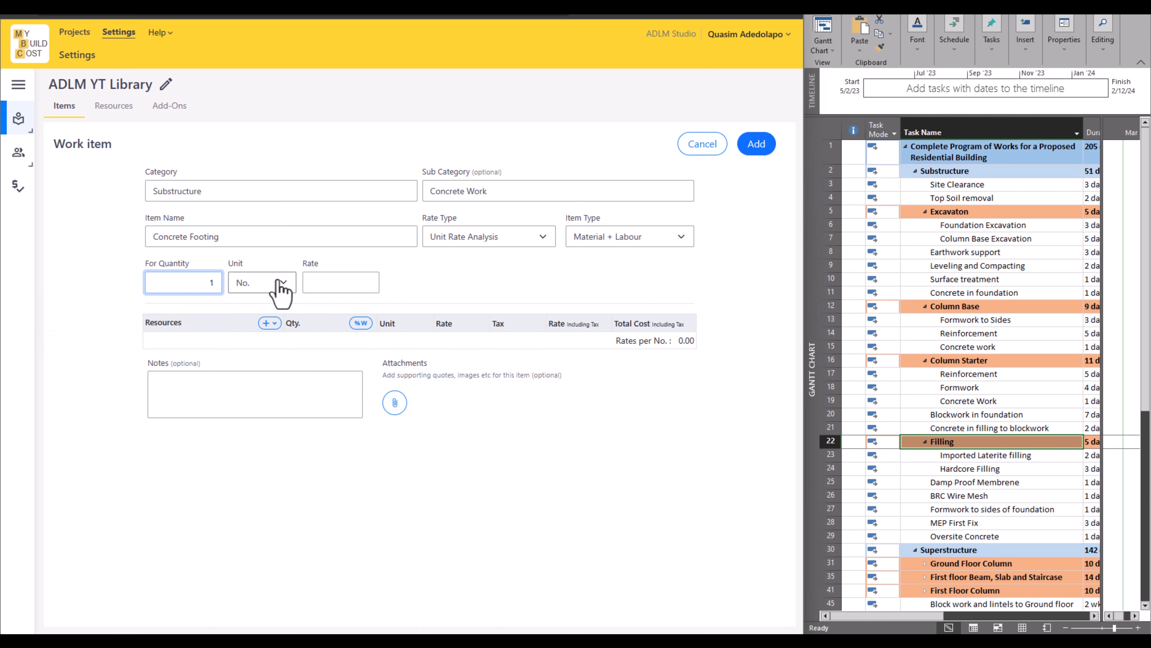
pyautogui.click(284, 284)
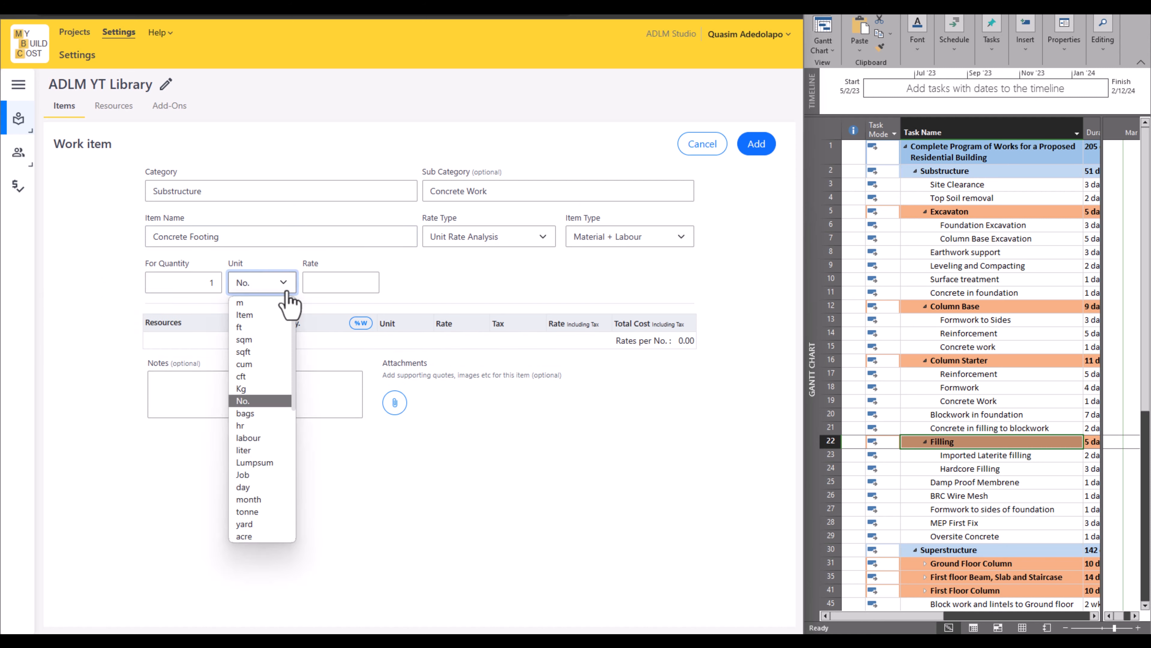
pyautogui.click(263, 364)
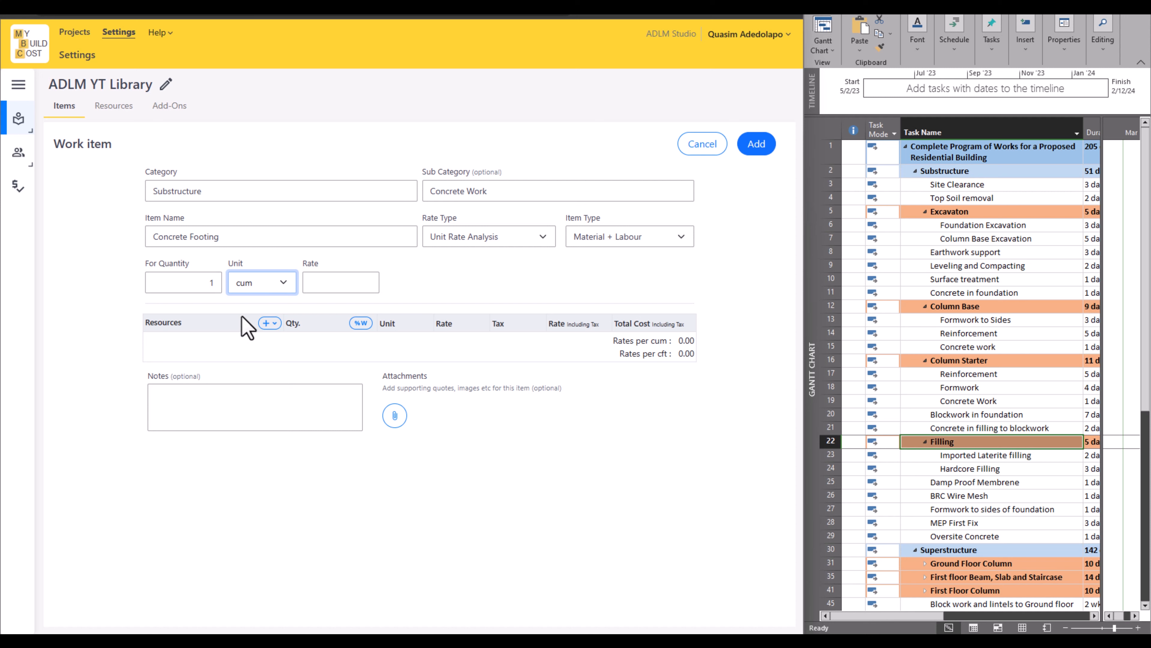
# Add a Material resource named Cement with a quantity of 1 to the Concrete Footing item
pyautogui.click(268, 324)
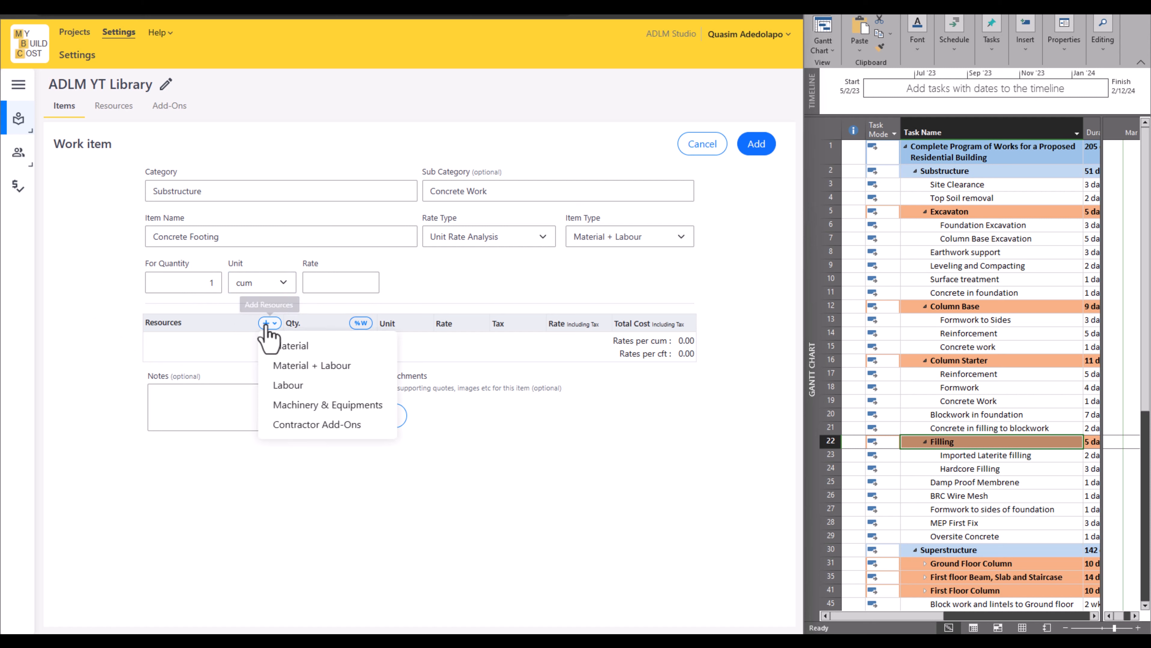
pyautogui.click(282, 346)
pyautogui.click(231, 361)
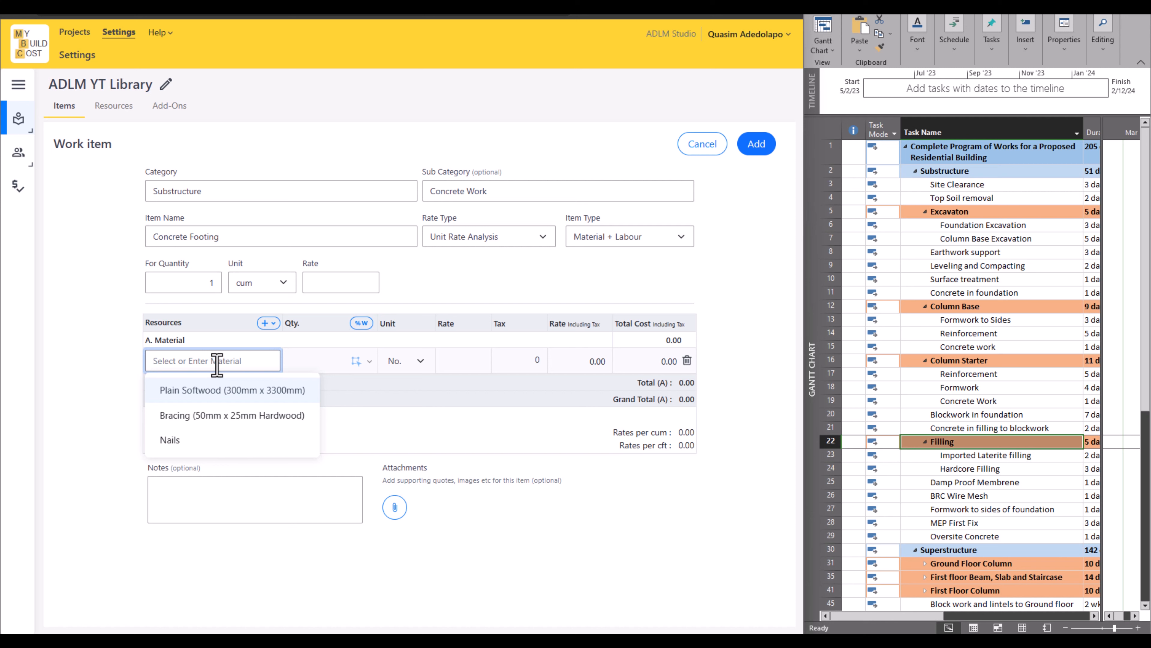
pyautogui.write('Cement')
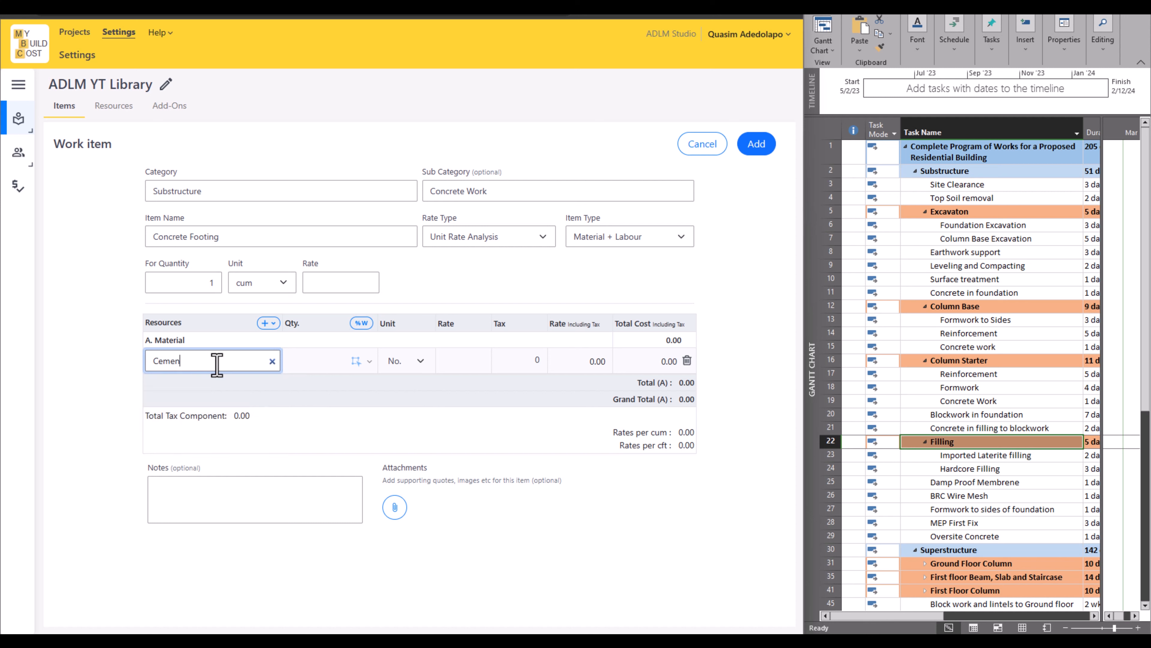
pyautogui.click(332, 361)
pyautogui.write('1')
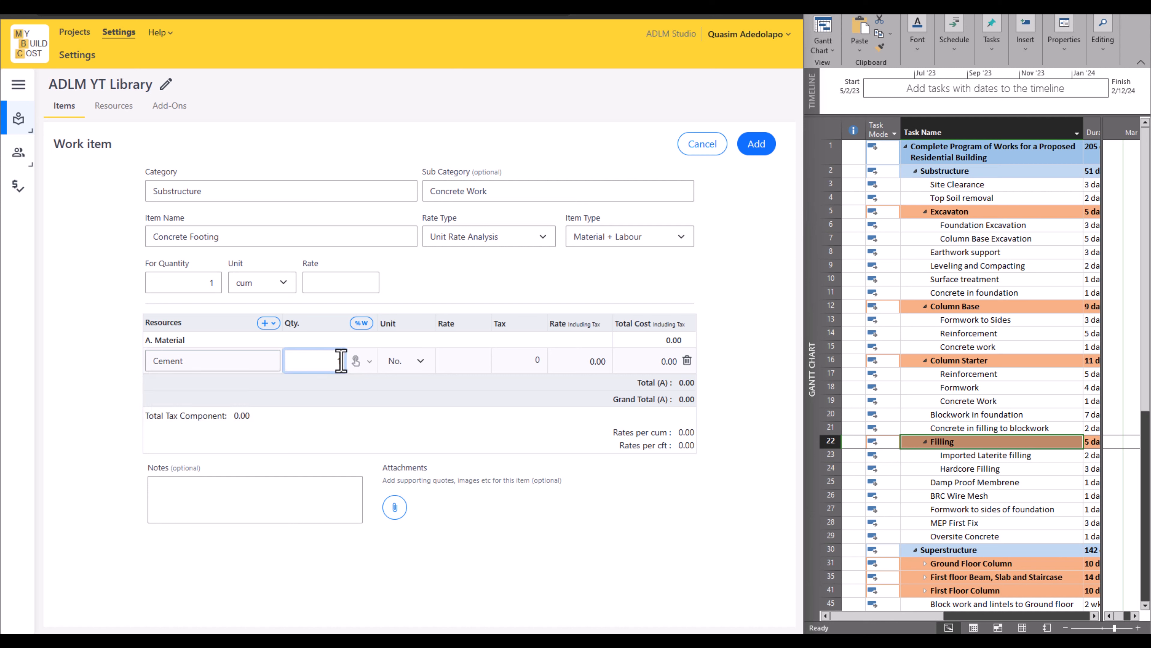
# Append the mix ratio (1:2:4) to the item name and set the Cement quantity to 6.01
pyautogui.click(240, 236)
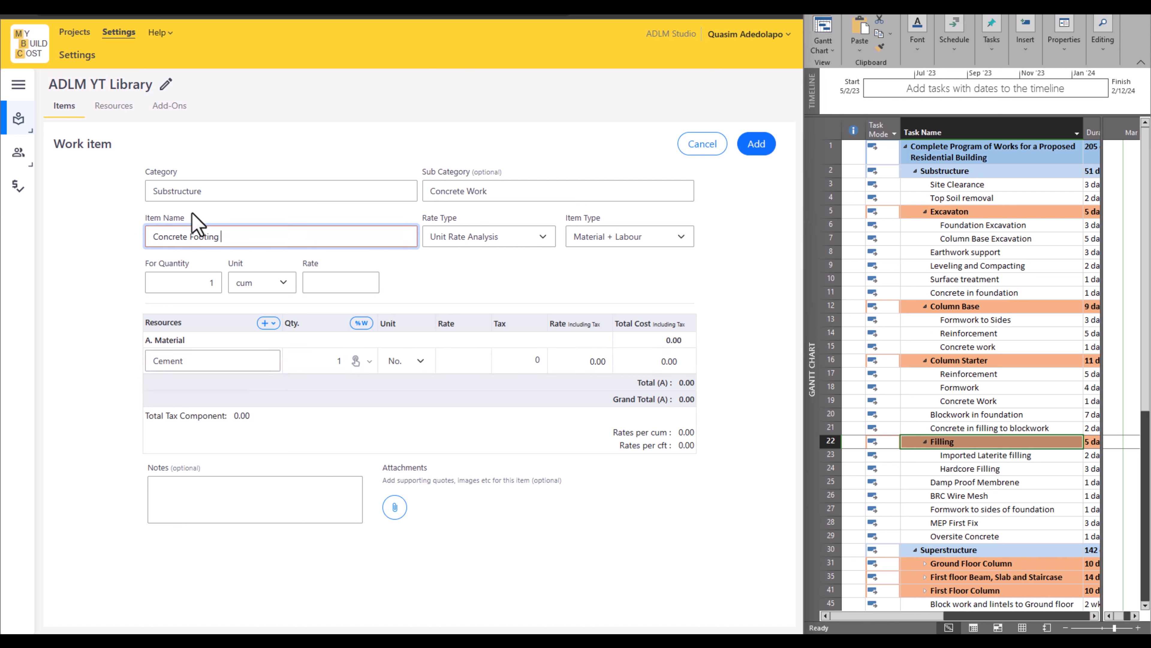
pyautogui.write('(1:2:4)')
pyautogui.click(317, 361)
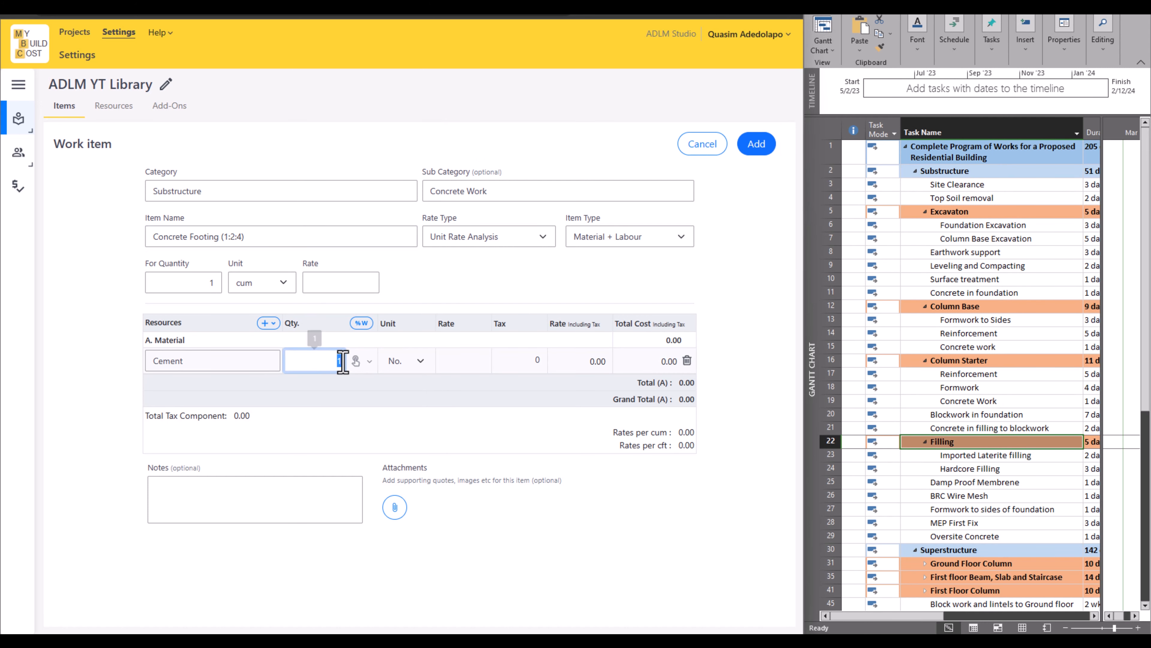
pyautogui.doubleClick(343, 361)
pyautogui.write('6.01')
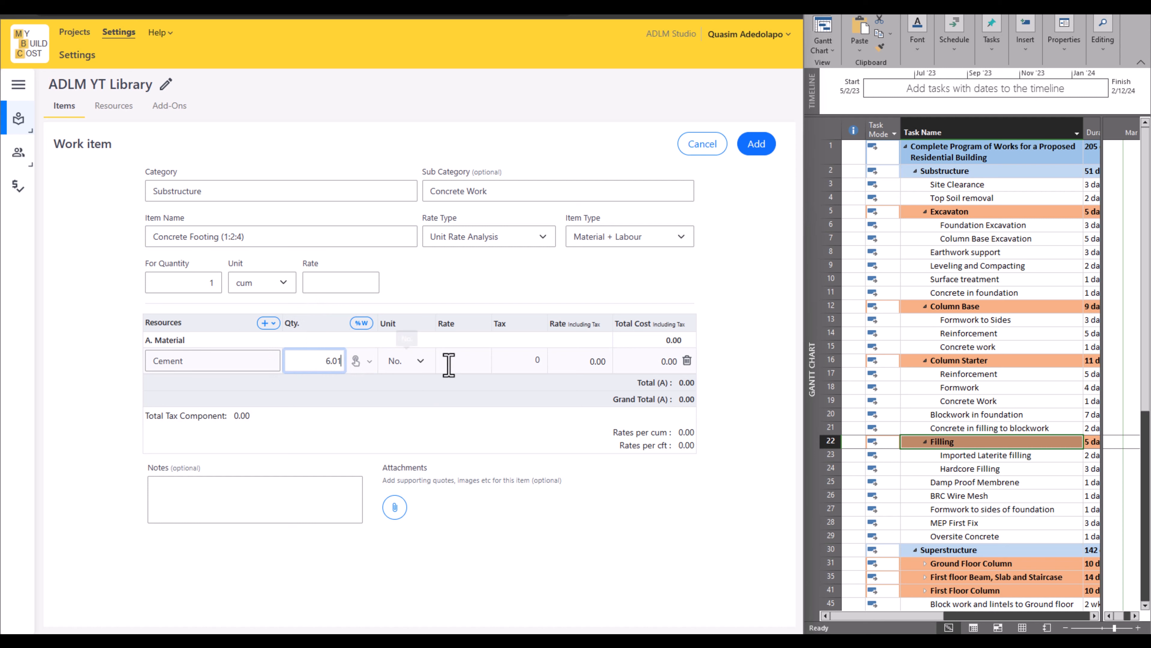
# Give the Cement material a rate of 4200 and a tax of 7.5
pyautogui.click(458, 361)
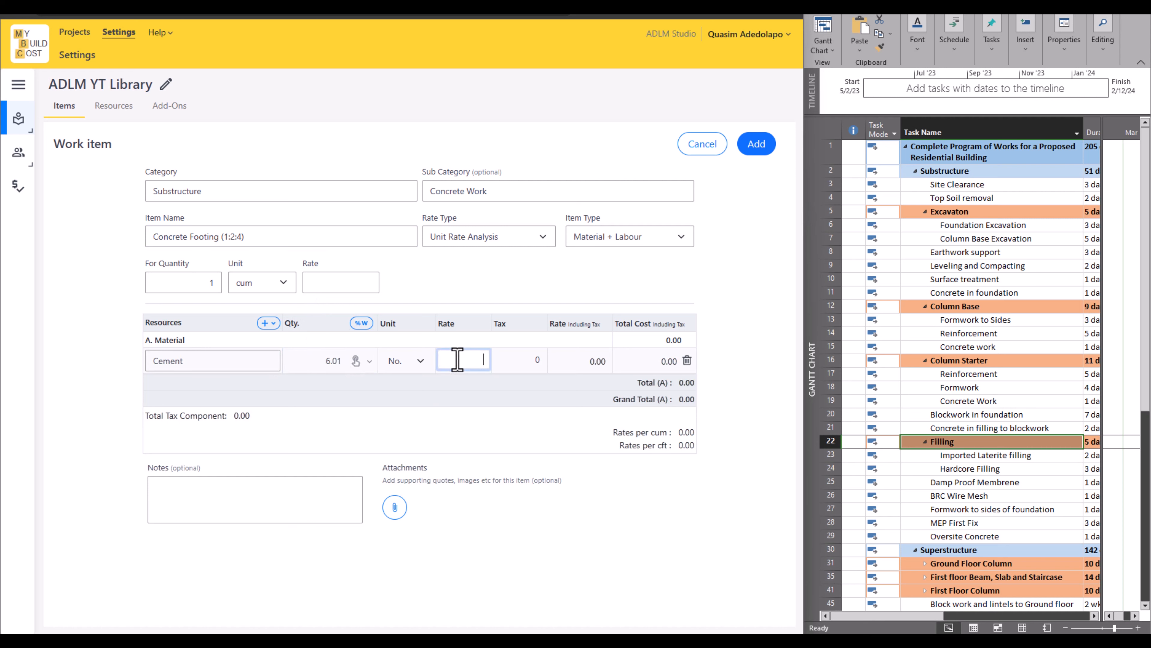
pyautogui.write('4200')
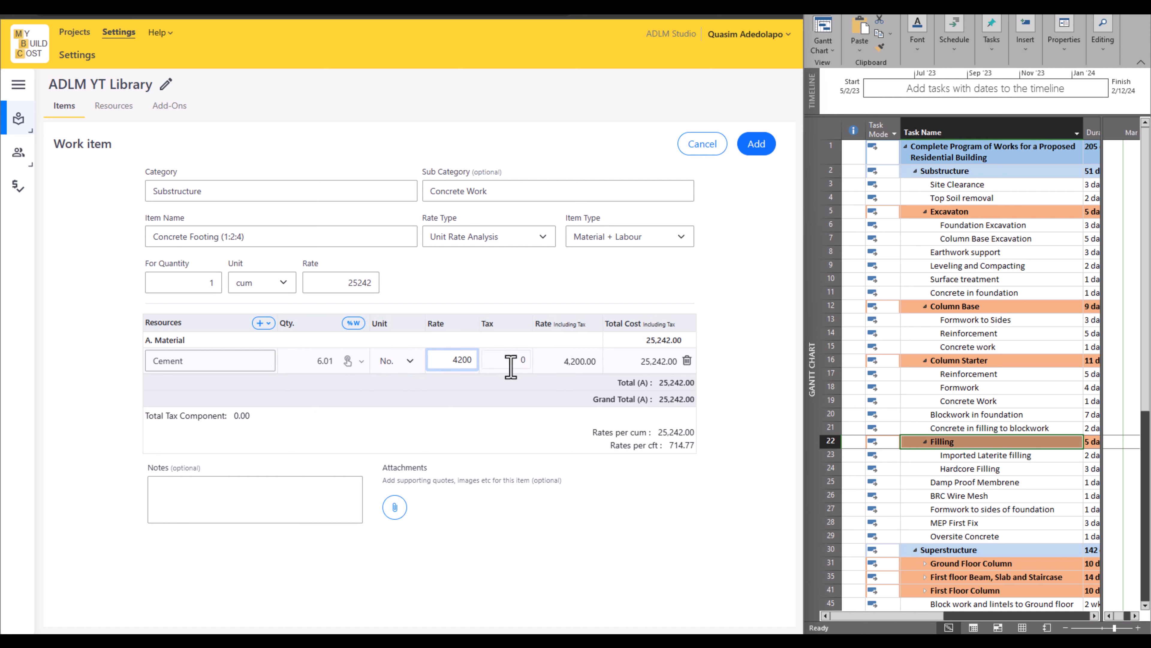
pyautogui.doubleClick(525, 367)
pyautogui.write('7.5')
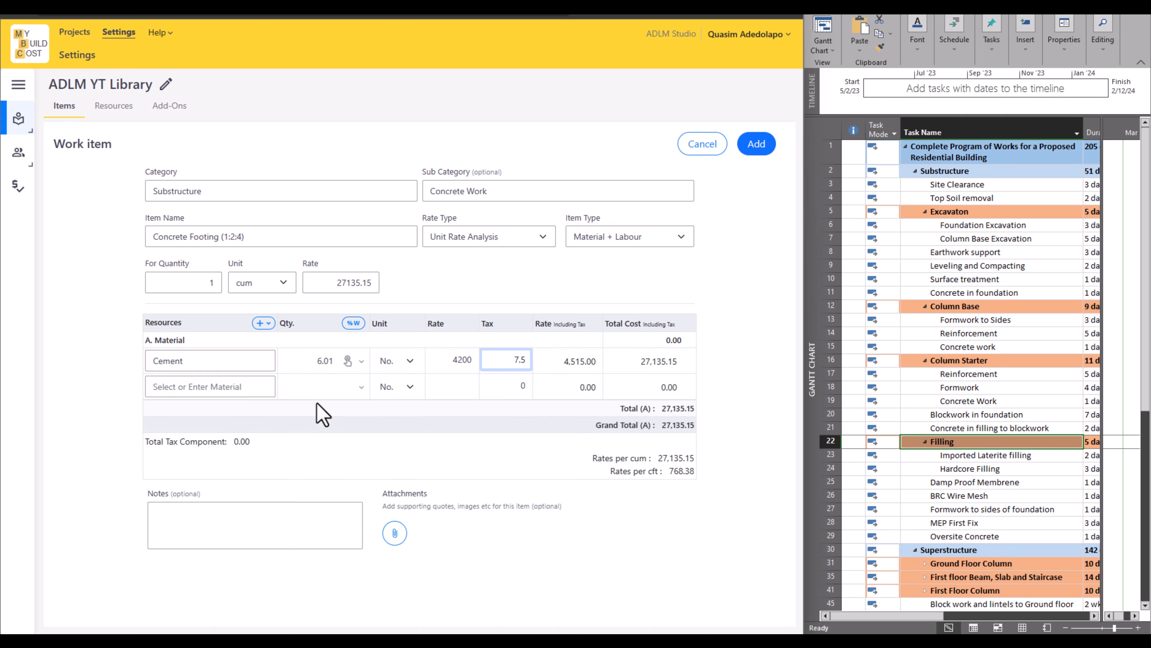
# Enter a second Material resource named Sharpsand (20 tonnes) with a quantity of 0.57 and the unit tonne
pyautogui.click(219, 390)
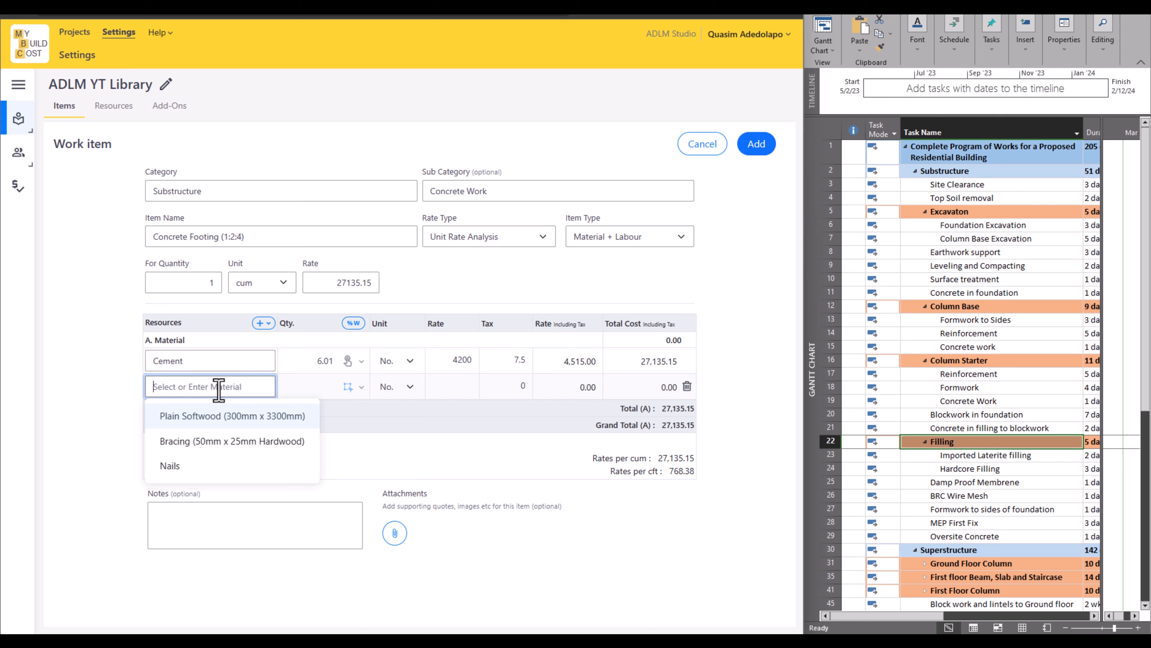
pyautogui.write('Sharpsand (20 tonnes')
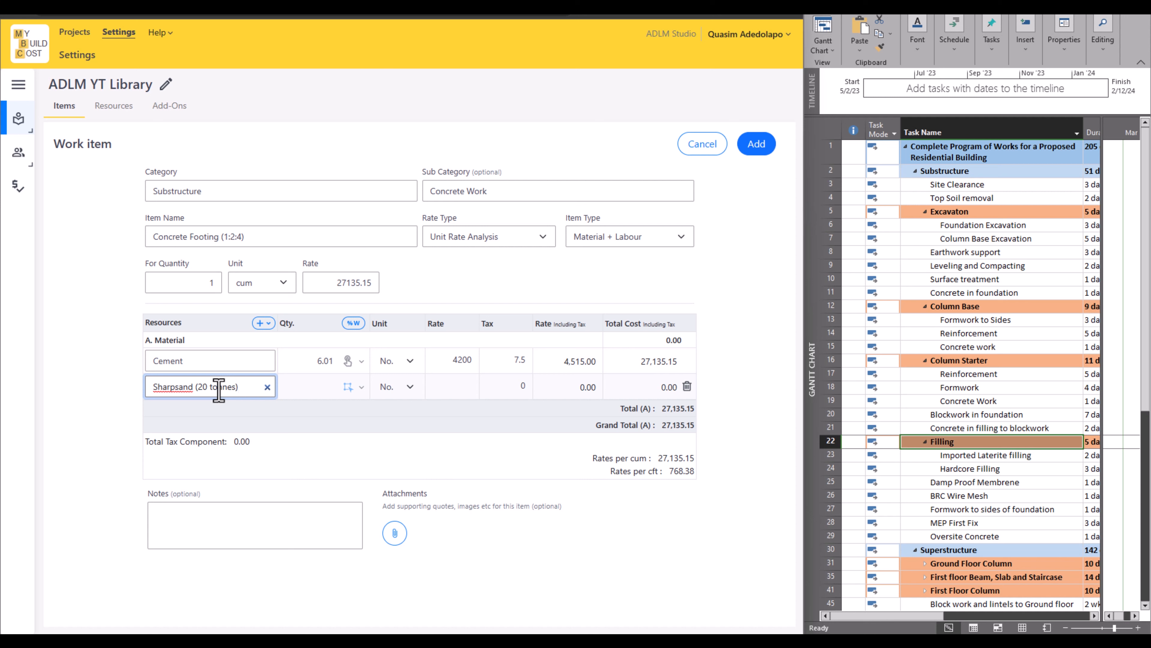
pyautogui.click(324, 389)
pyautogui.write('0.57')
pyautogui.click(396, 387)
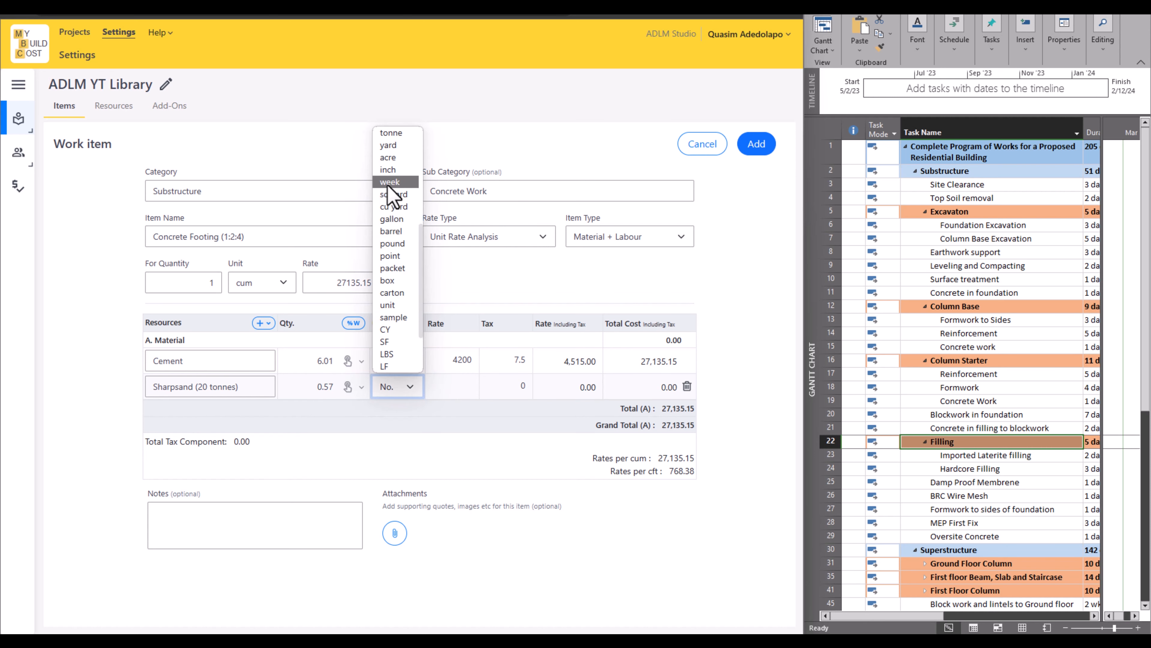
pyautogui.click(399, 136)
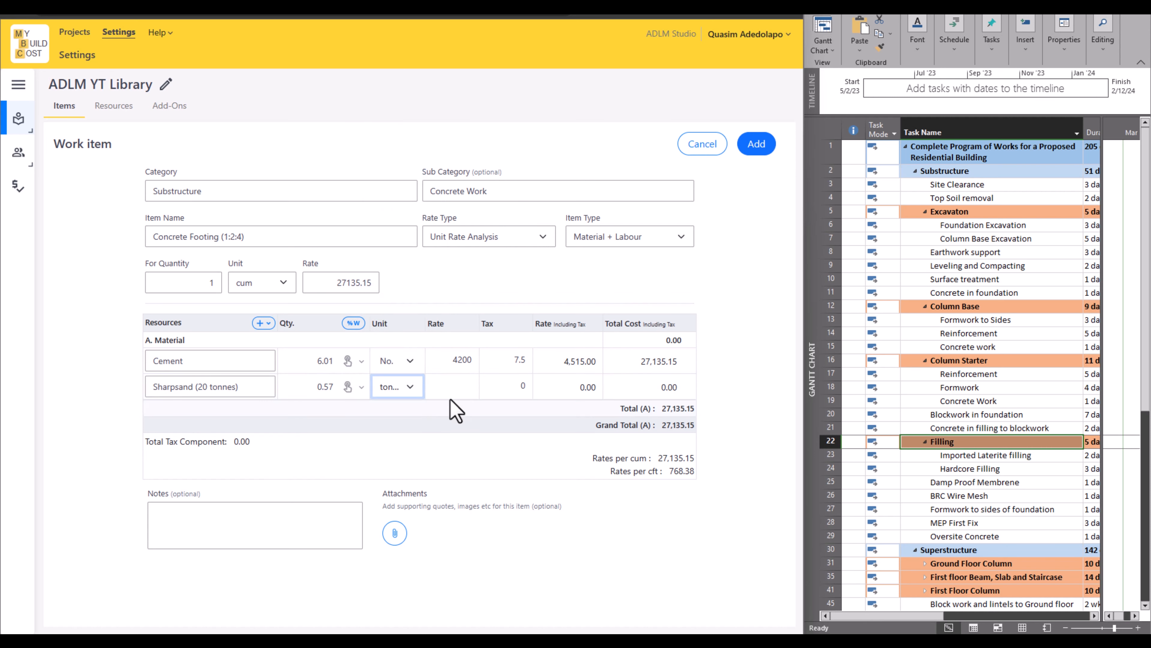
# Give the Sharpsand material a rate of 5500 and a tax of 7.5
pyautogui.click(451, 390)
pyautogui.write('5500')
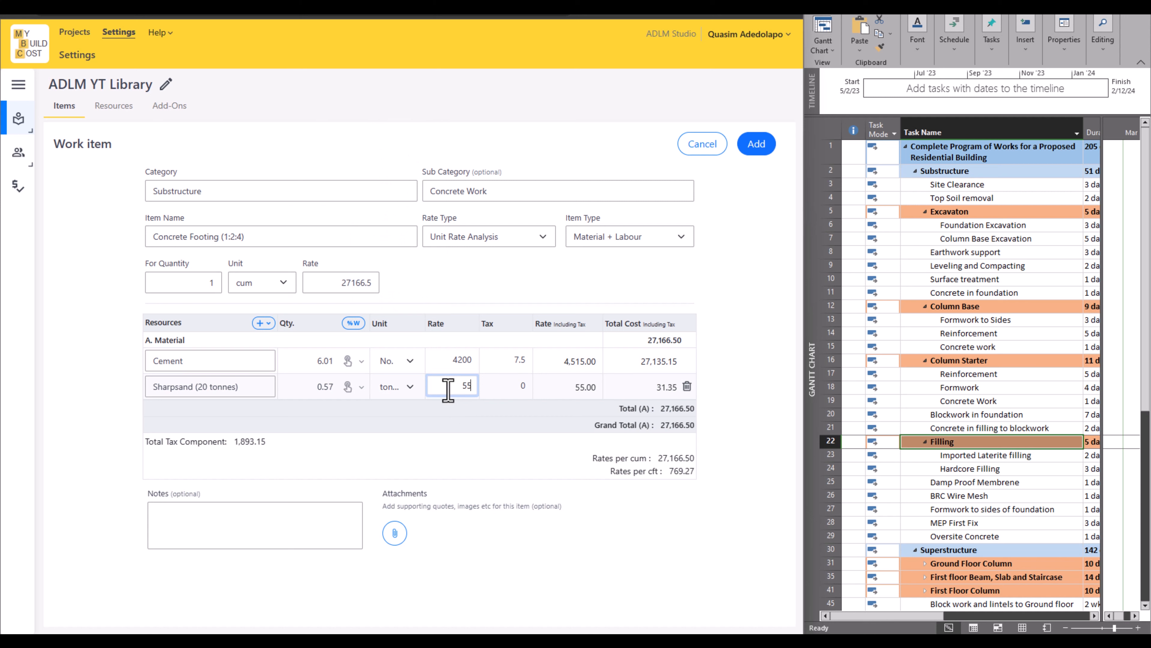
pyautogui.click(512, 390)
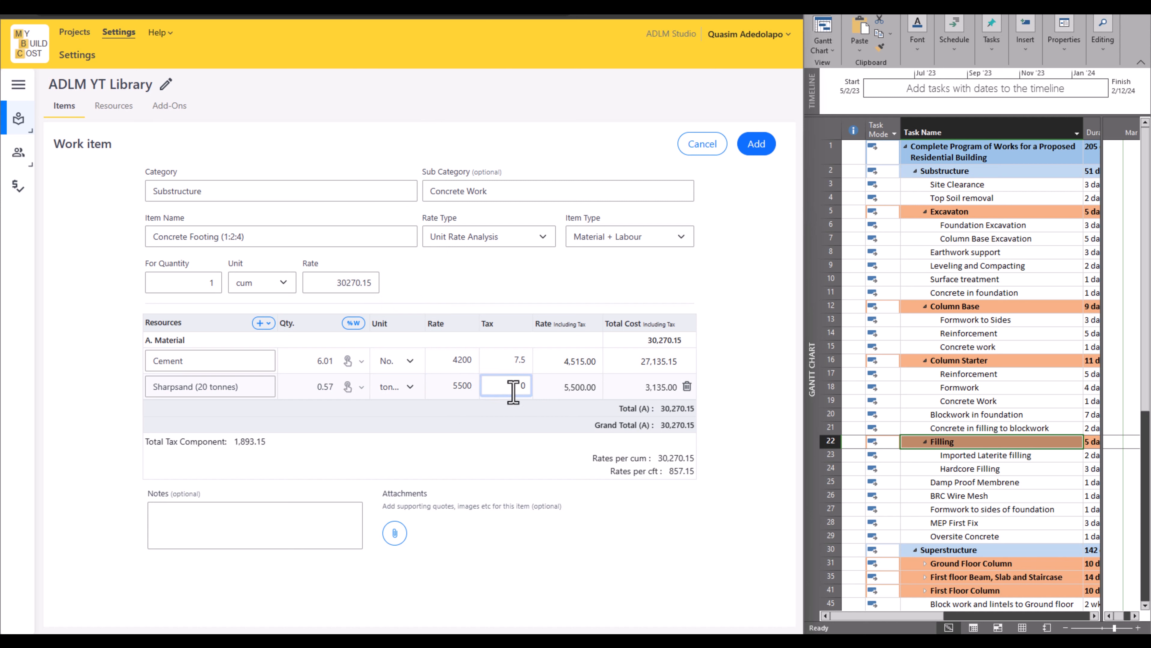
pyautogui.write('7.5')
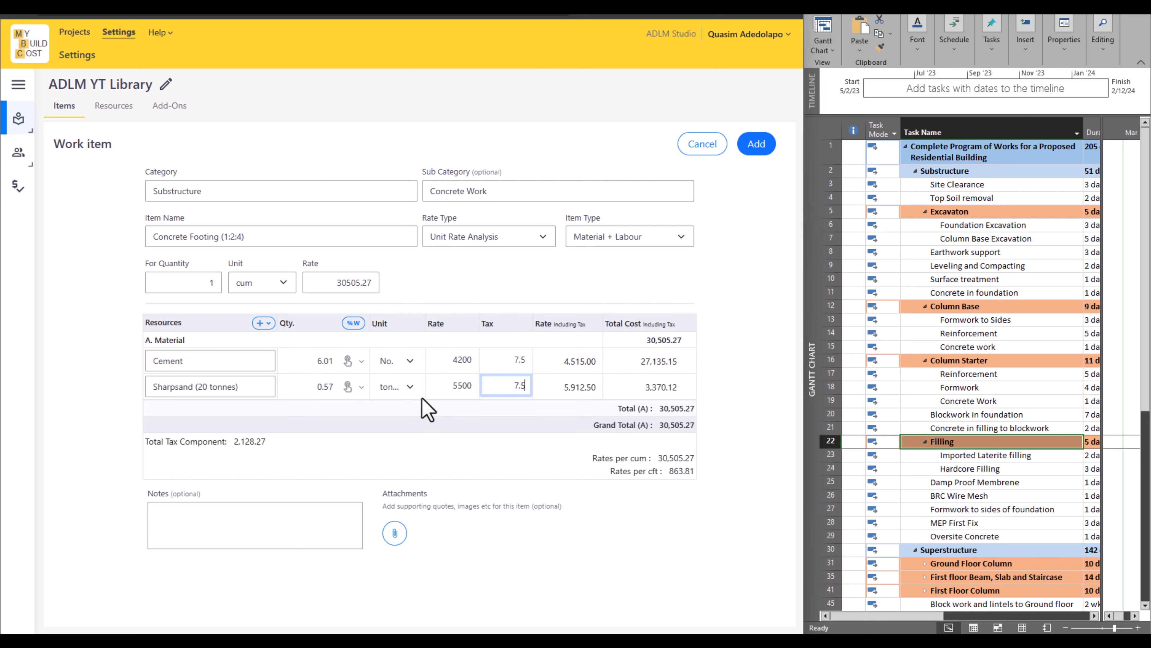
# Add a third Material resource named Granite (20 tonnes) with a quantity of 1.14
pyautogui.click(263, 323)
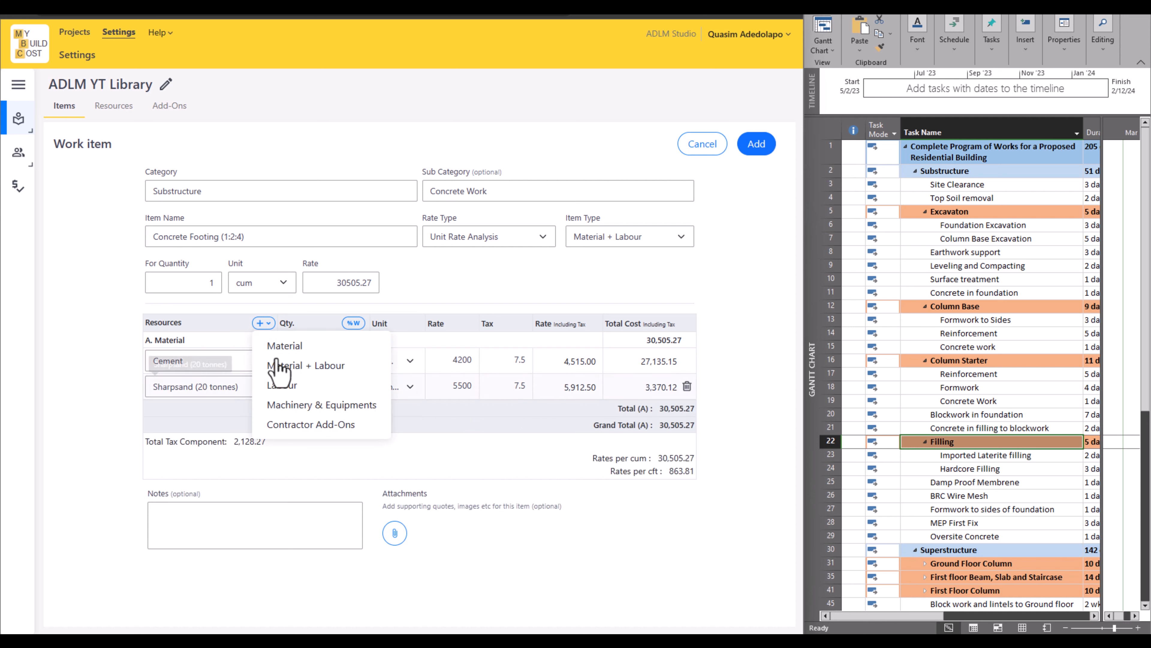
pyautogui.click(281, 349)
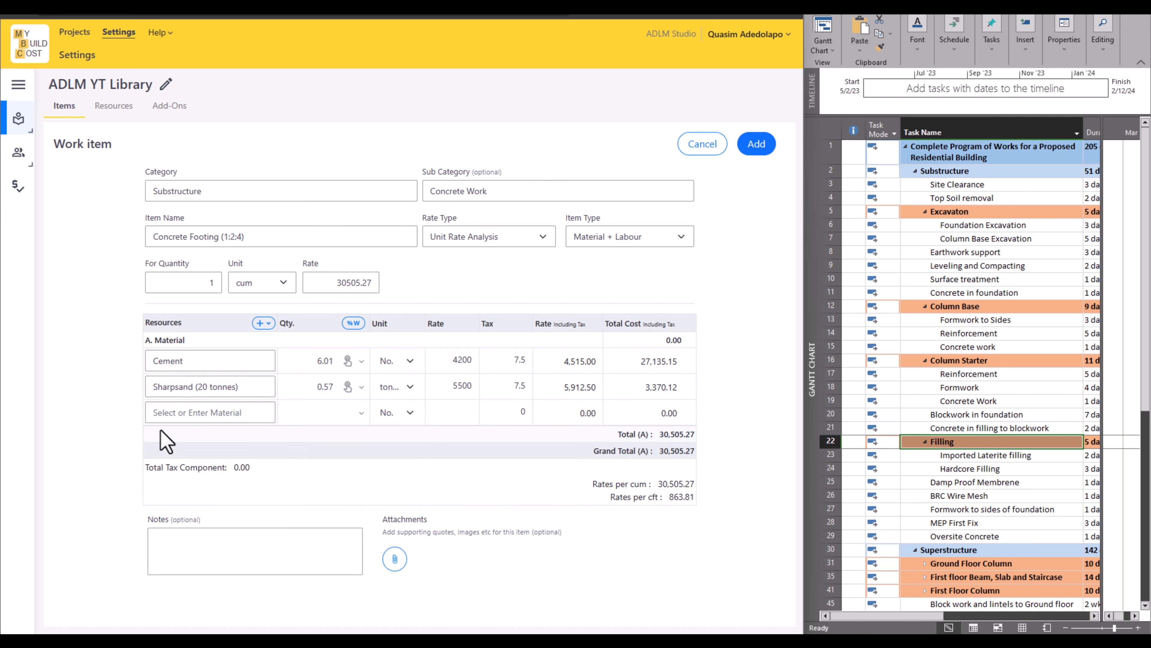
pyautogui.click(172, 412)
pyautogui.write('Granite (20 tonnes')
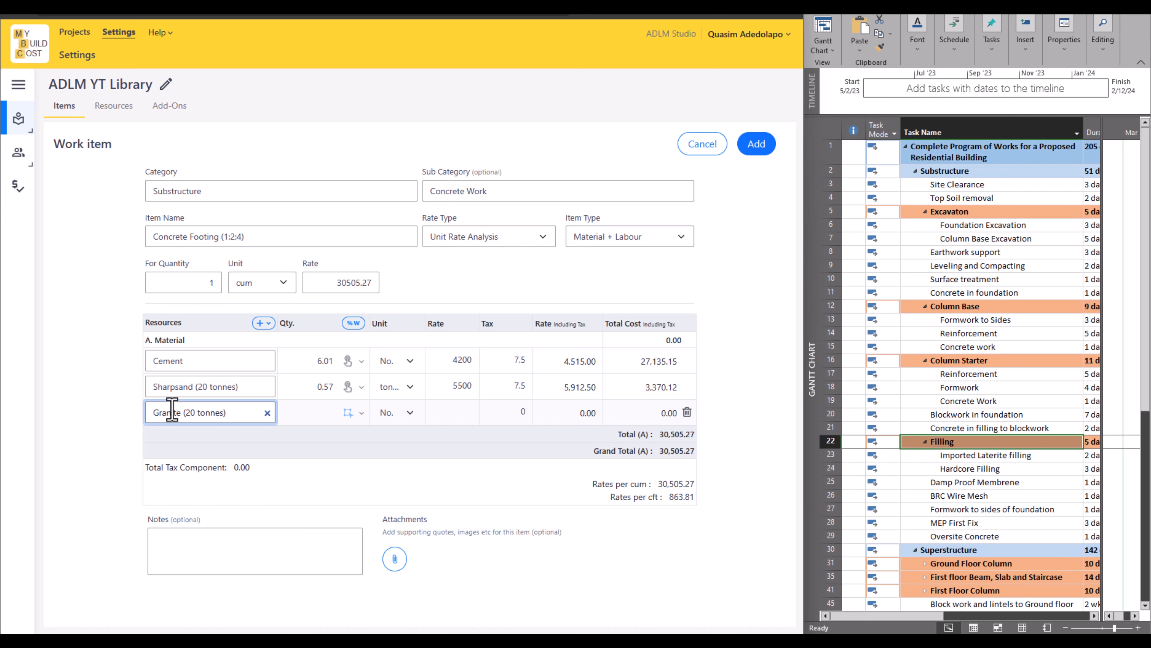
pyautogui.click(308, 412)
pyautogui.write('1')
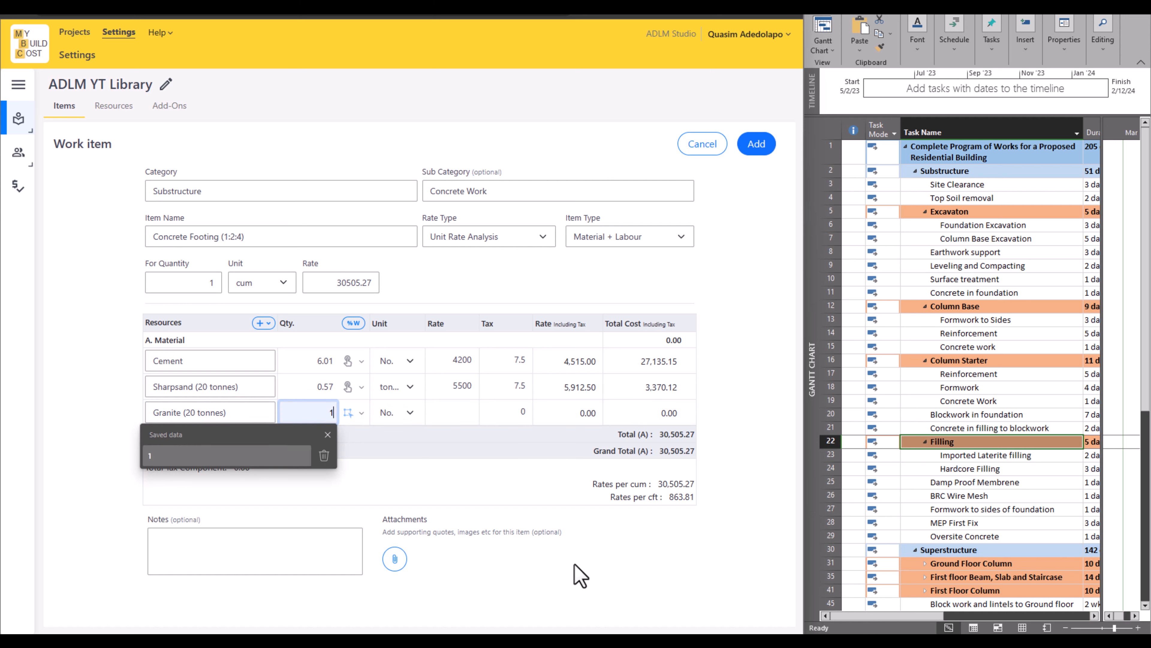
pyautogui.click(501, 516)
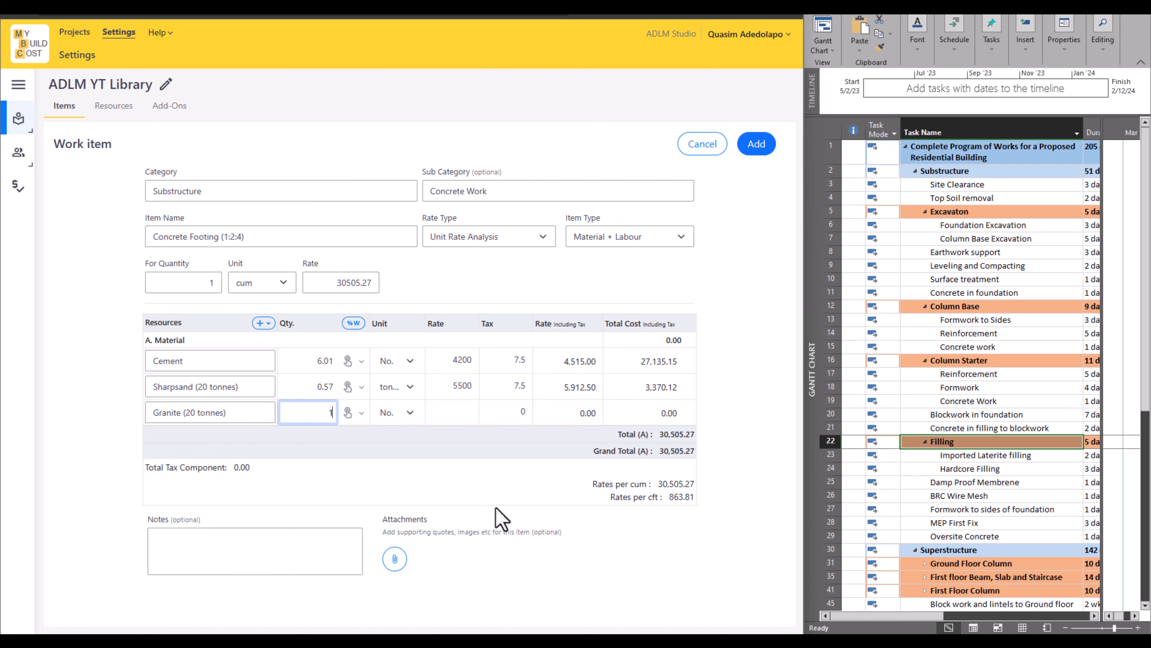
pyautogui.write('.14')
# Set the unit of the Granite material to tonne
pyautogui.click(399, 413)
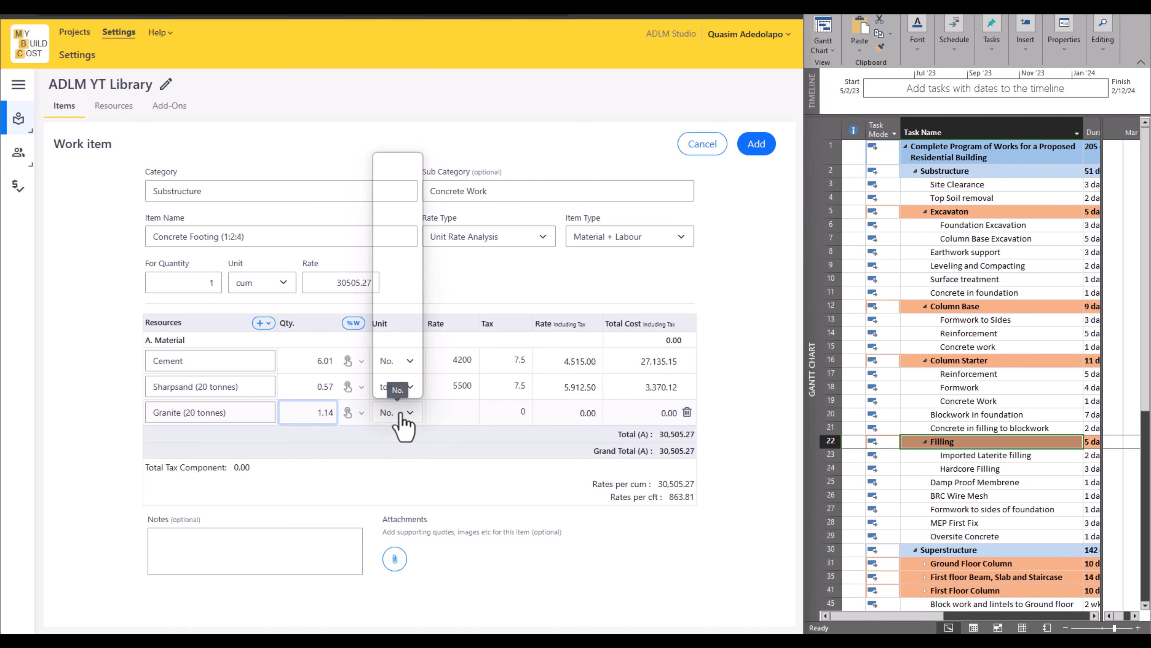
pyautogui.scroll(-2, 396, 340)
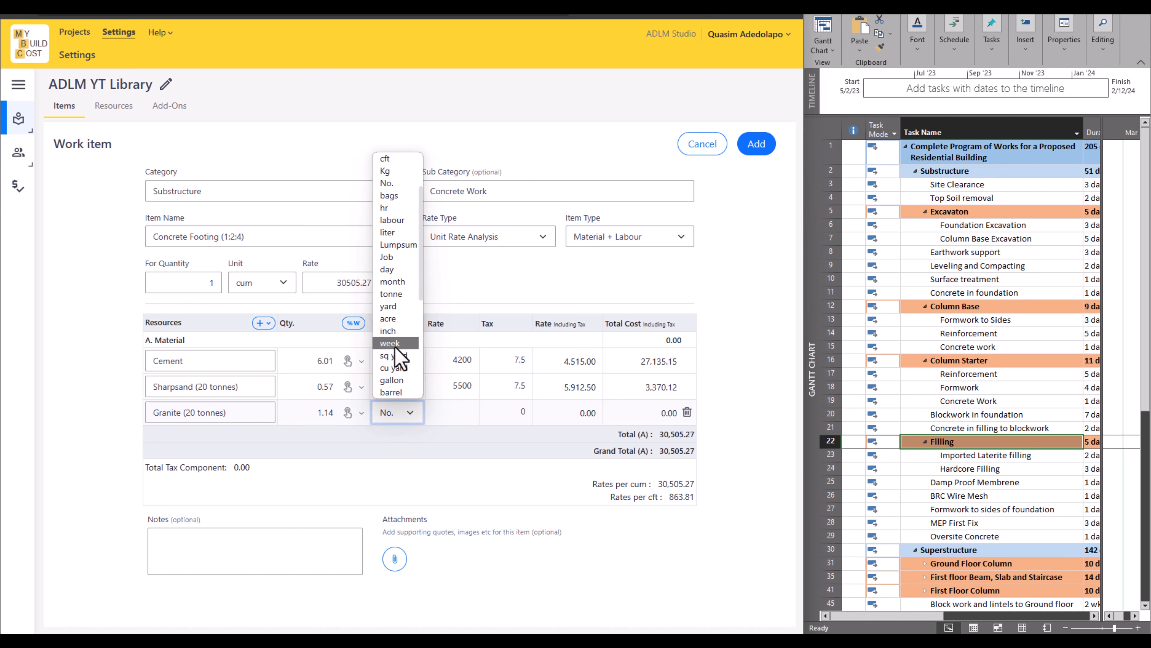
pyautogui.scroll(-5, 392, 374)
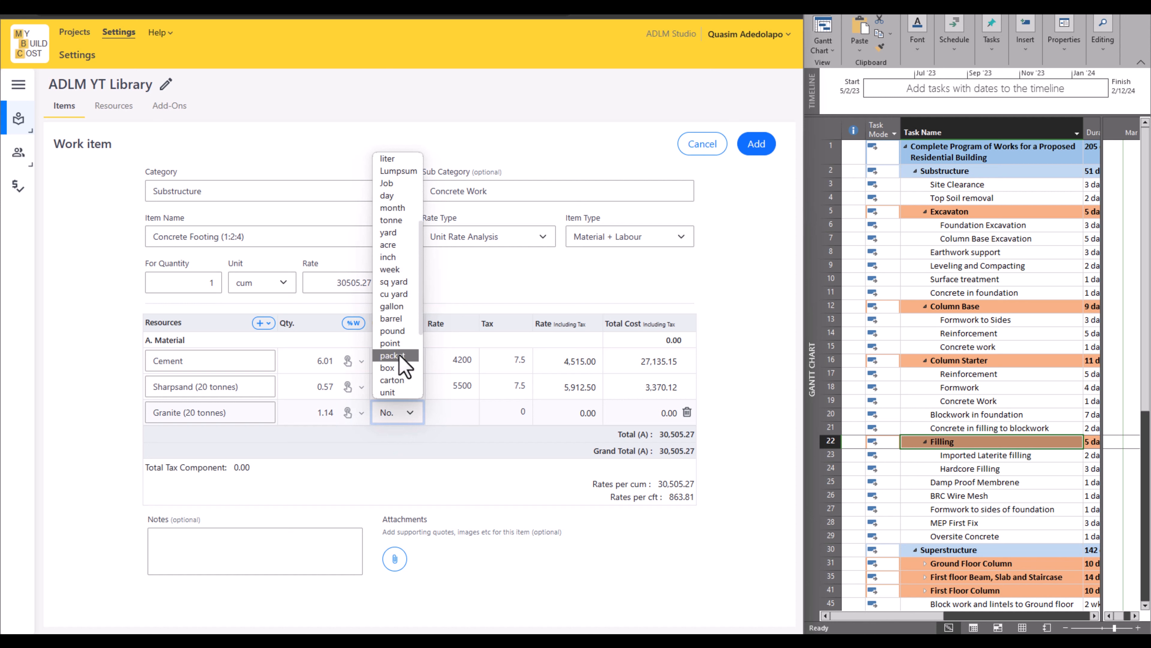
pyautogui.scroll(-1, 400, 358)
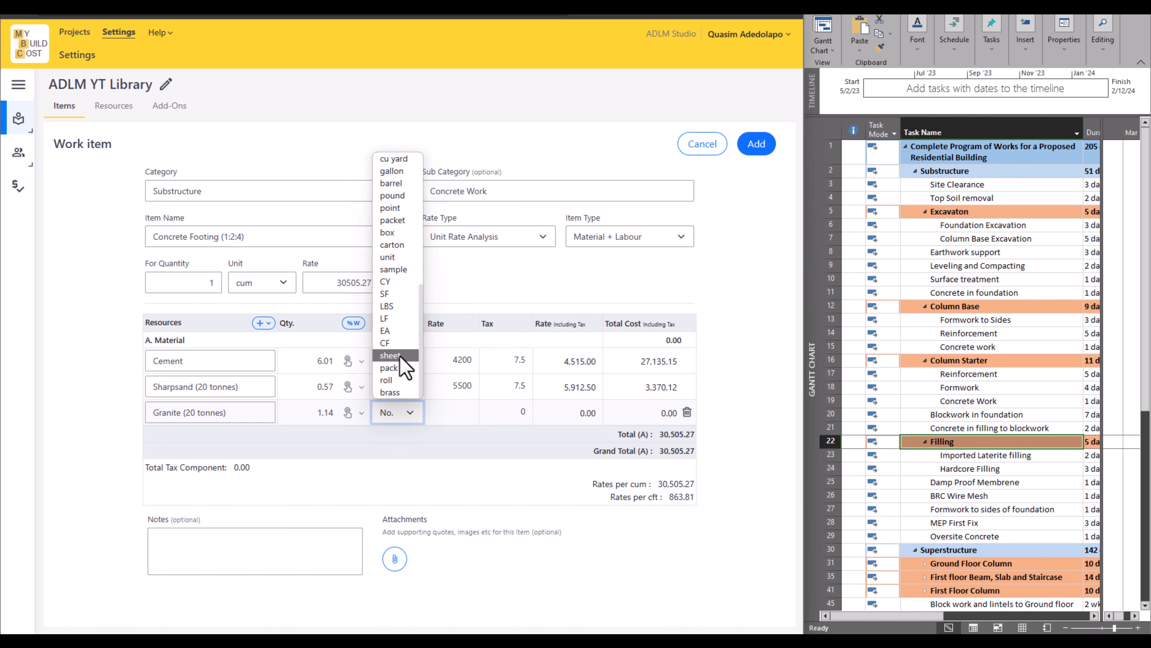
pyautogui.scroll(1, 402, 256)
pyautogui.scroll(1, 402, 208)
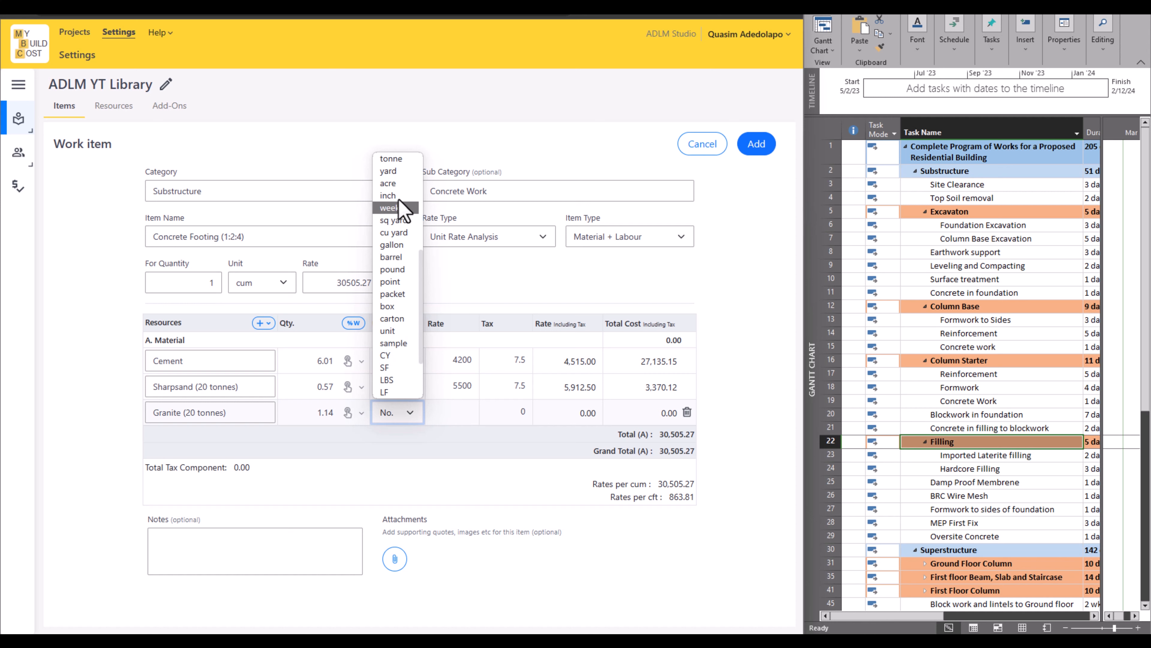
pyautogui.click(407, 159)
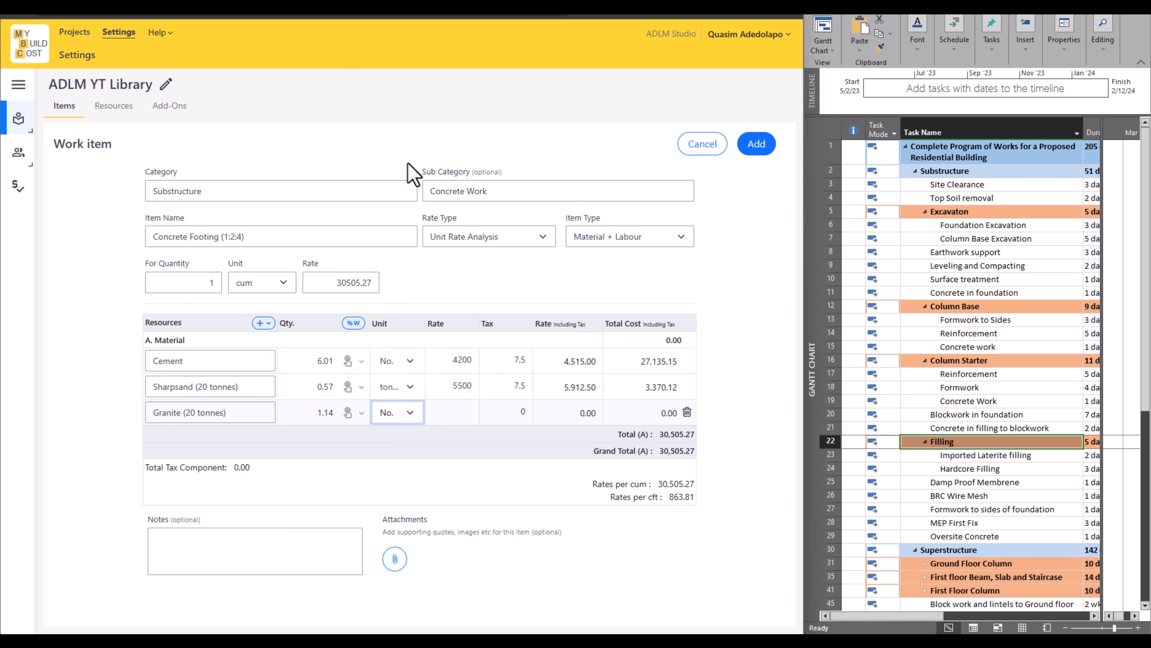
# Give the Granite material a rate of 8500 and a tax of 7.5
pyautogui.click(464, 415)
pyautogui.write('8500')
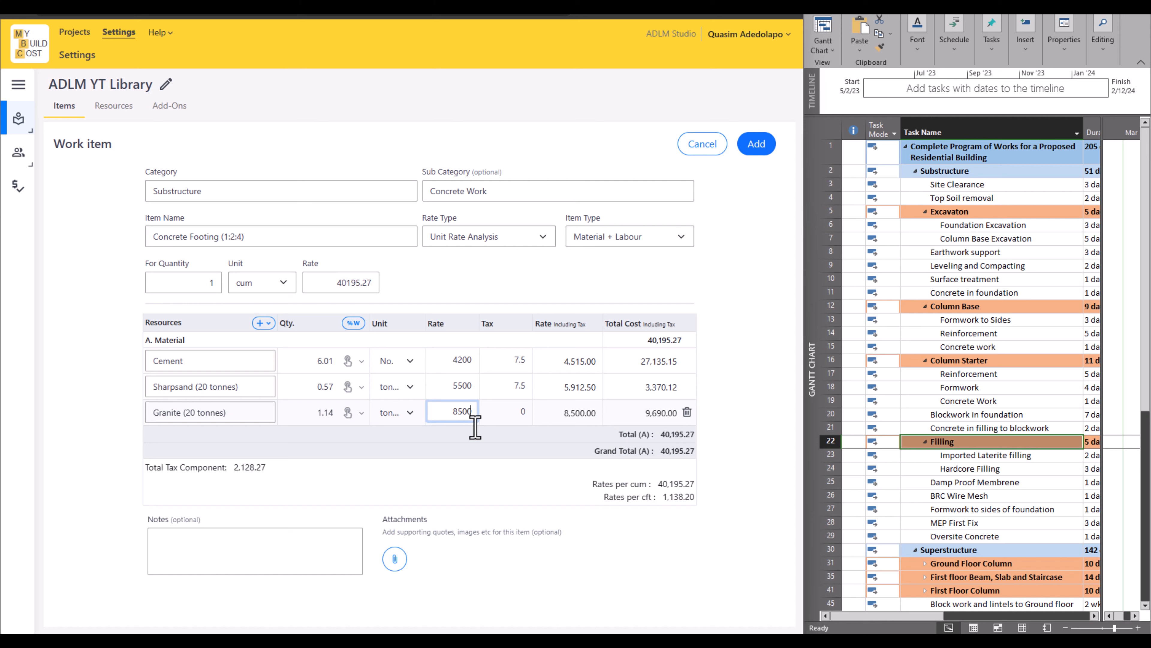
pyautogui.click(518, 412)
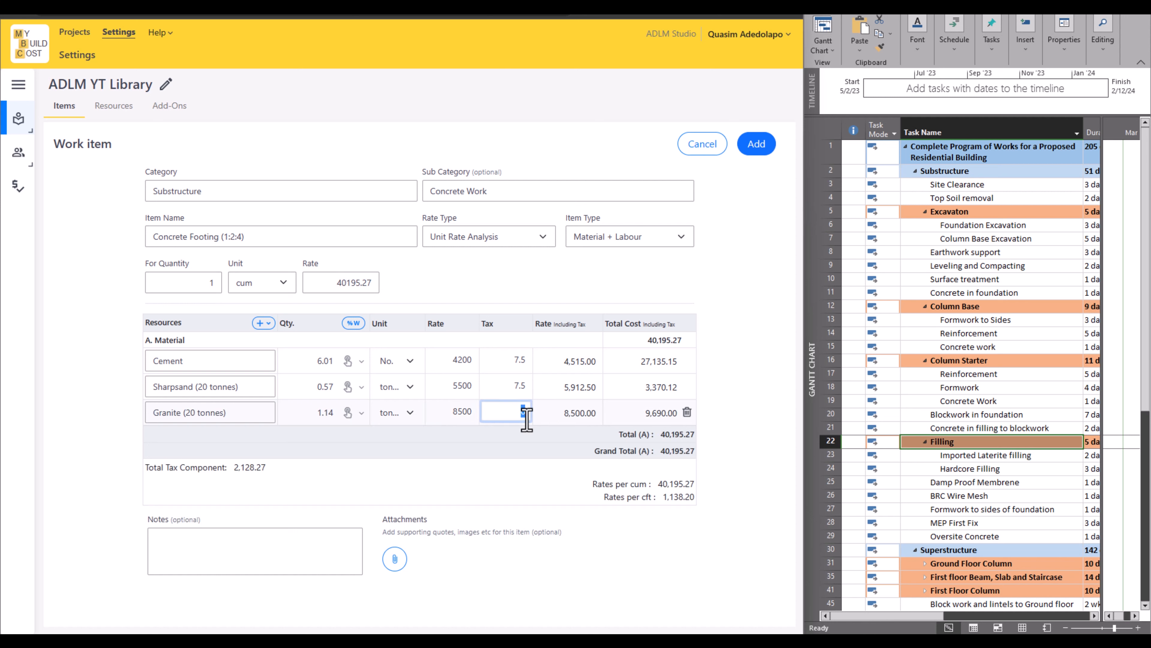
pyautogui.write('7.5')
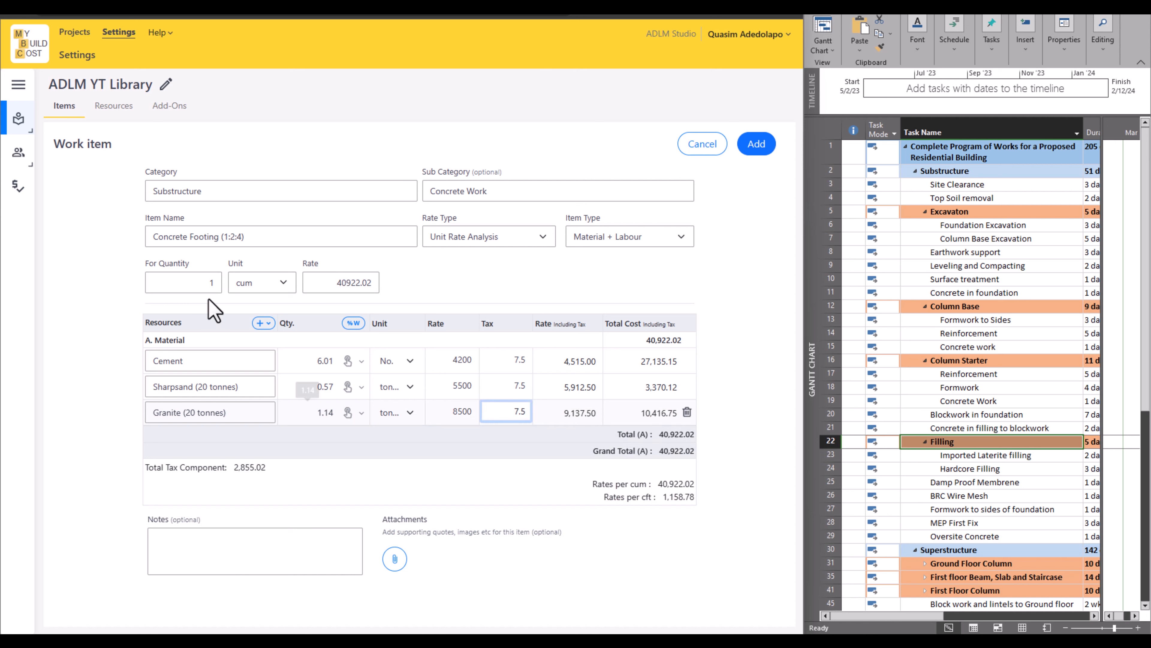
# Add a Labour resource named Concrete Labour with a quantity of 1 and the unit cum
pyautogui.click(272, 323)
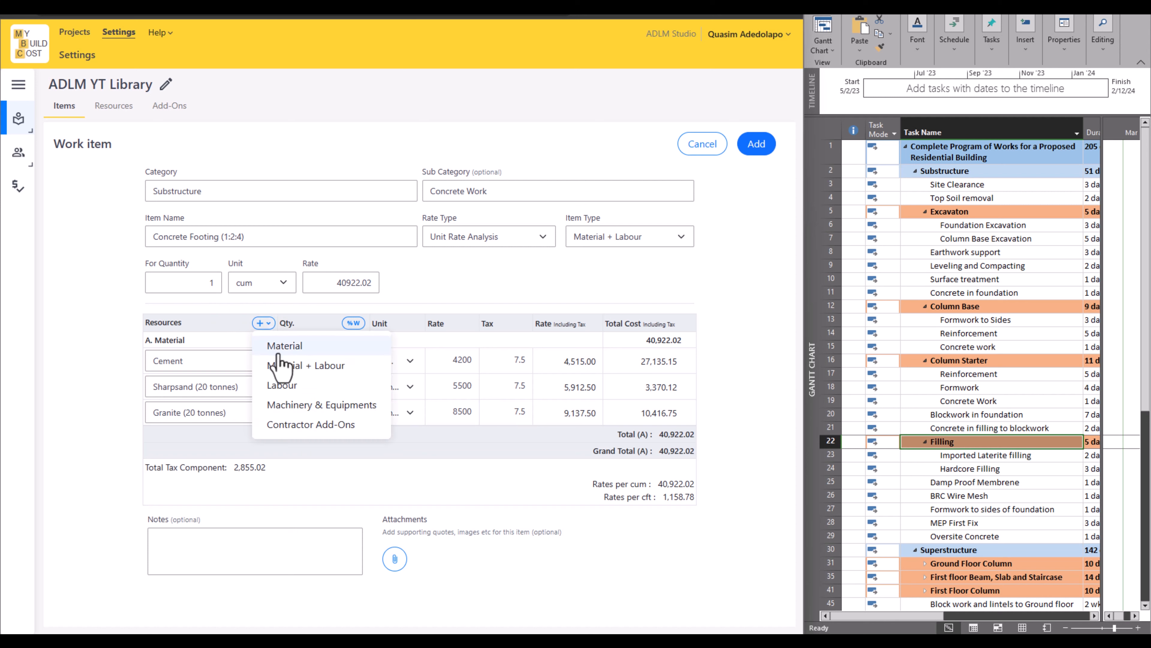
pyautogui.click(278, 387)
pyautogui.click(199, 454)
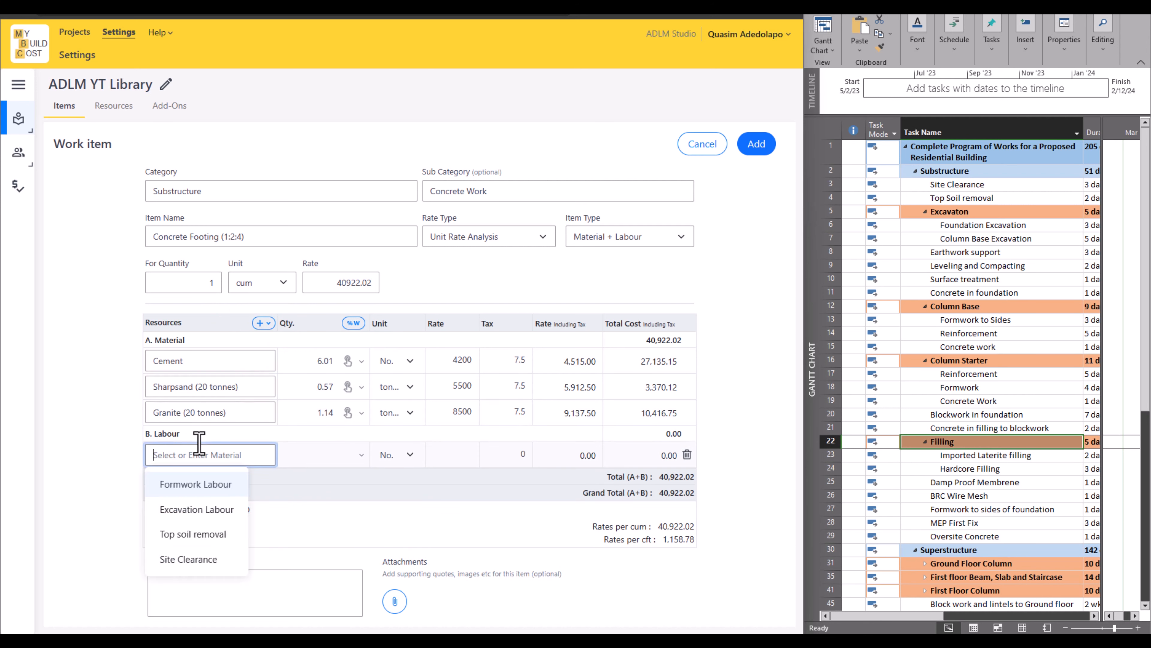
pyautogui.write('Concrete Labour')
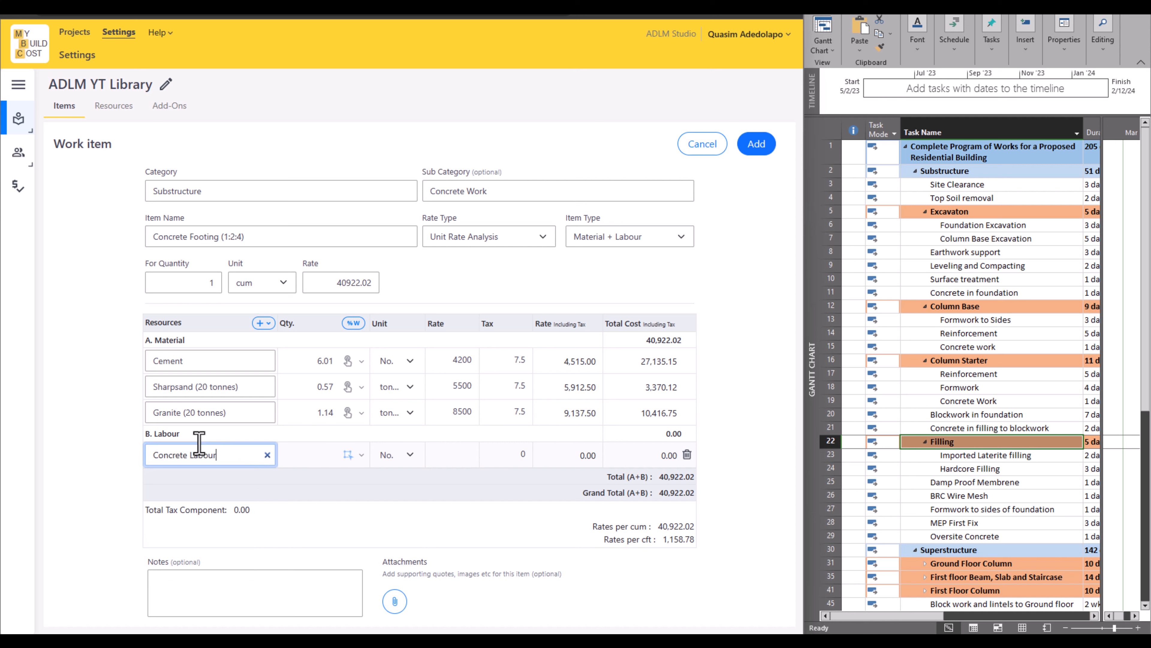
pyautogui.click(298, 457)
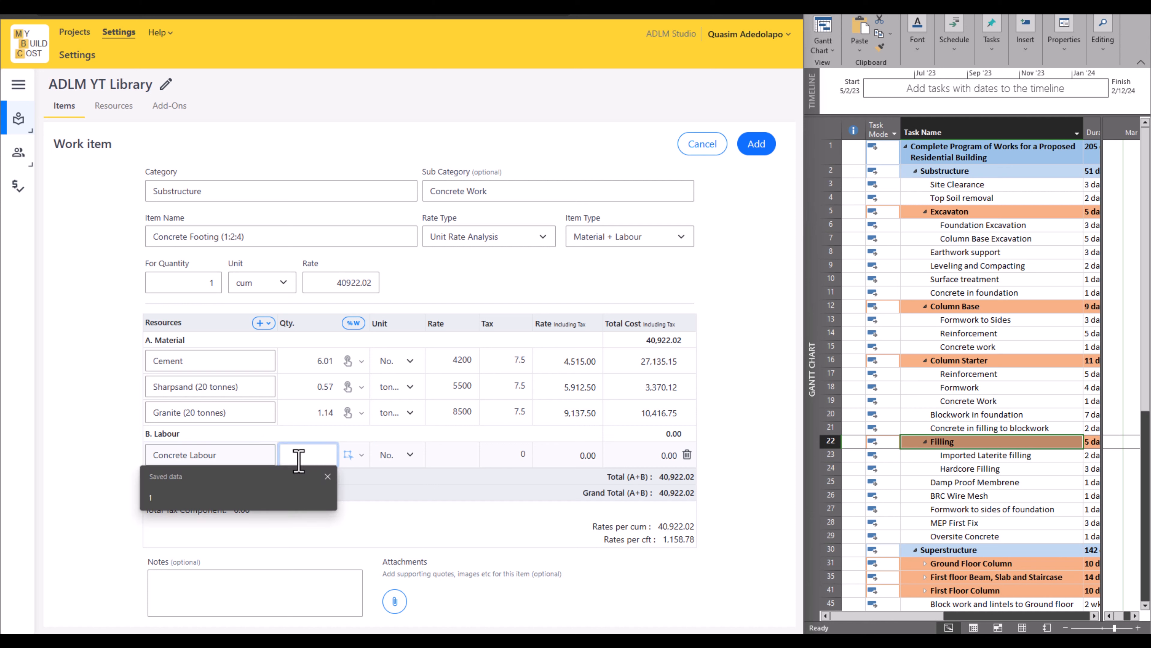
pyautogui.write('1')
pyautogui.click(391, 455)
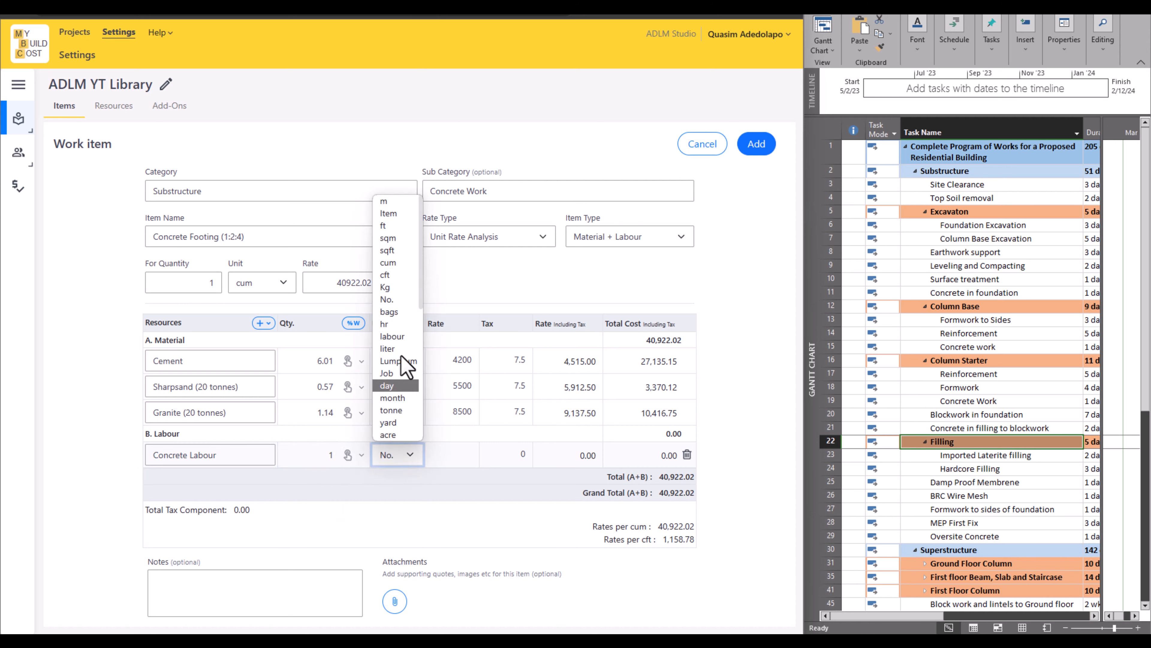
pyautogui.click(386, 263)
# Give the Concrete Labour resource a rate of 3800 and a tax of 7.5
pyautogui.click(458, 454)
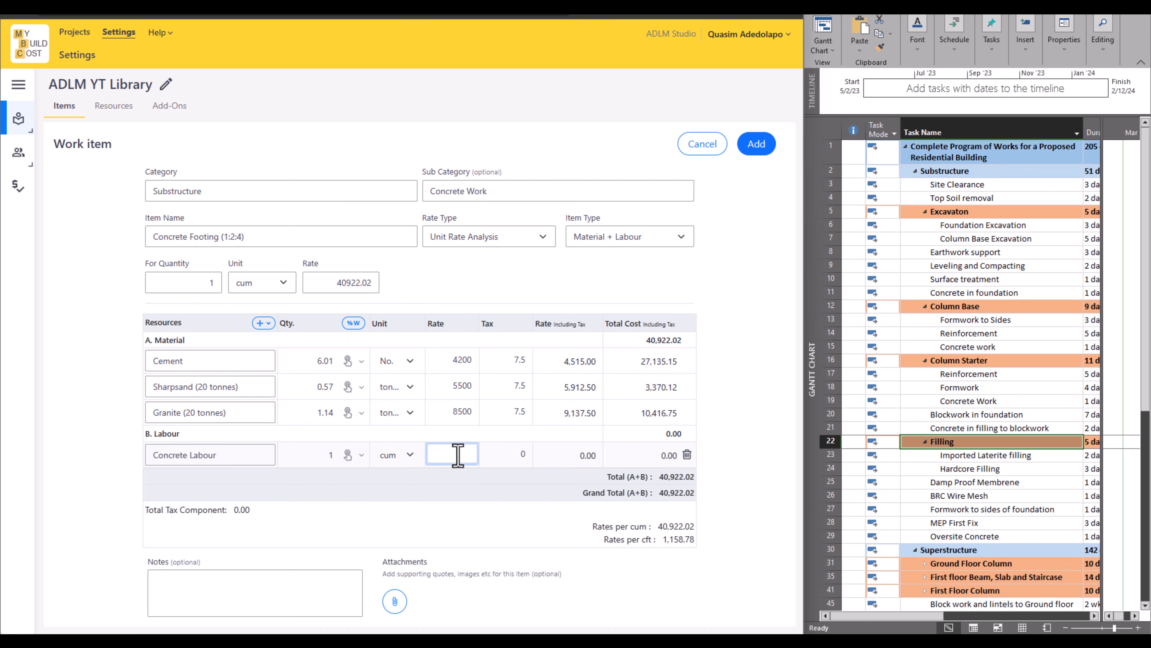
pyautogui.write('3800')
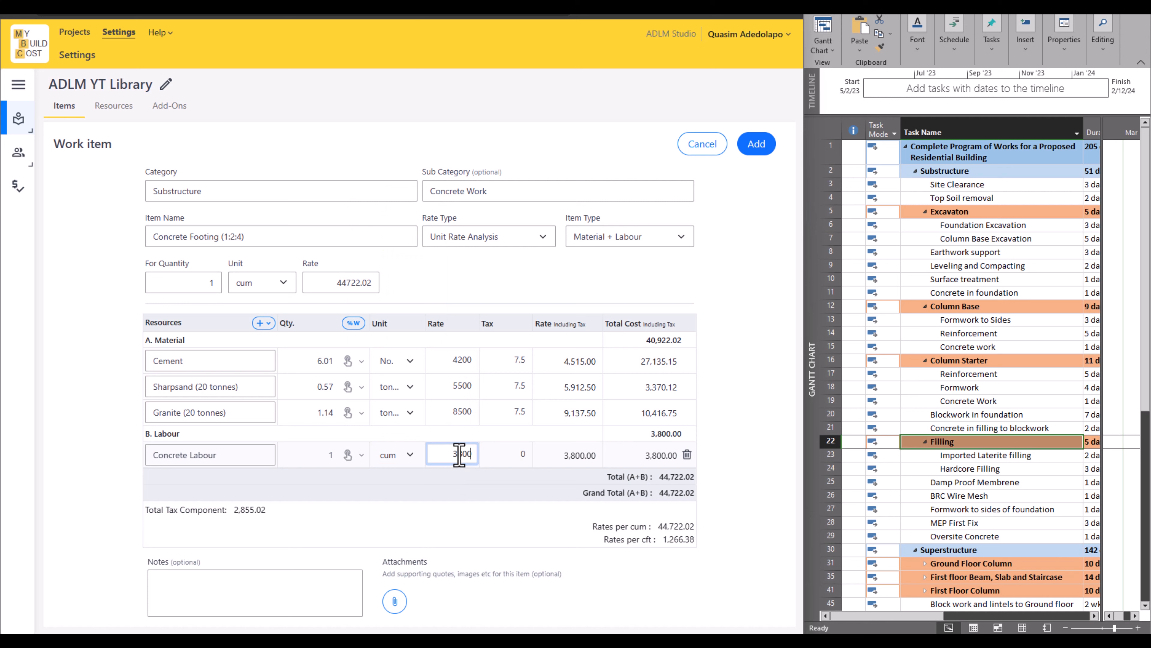
pyautogui.click(510, 455)
pyautogui.write('7.5')
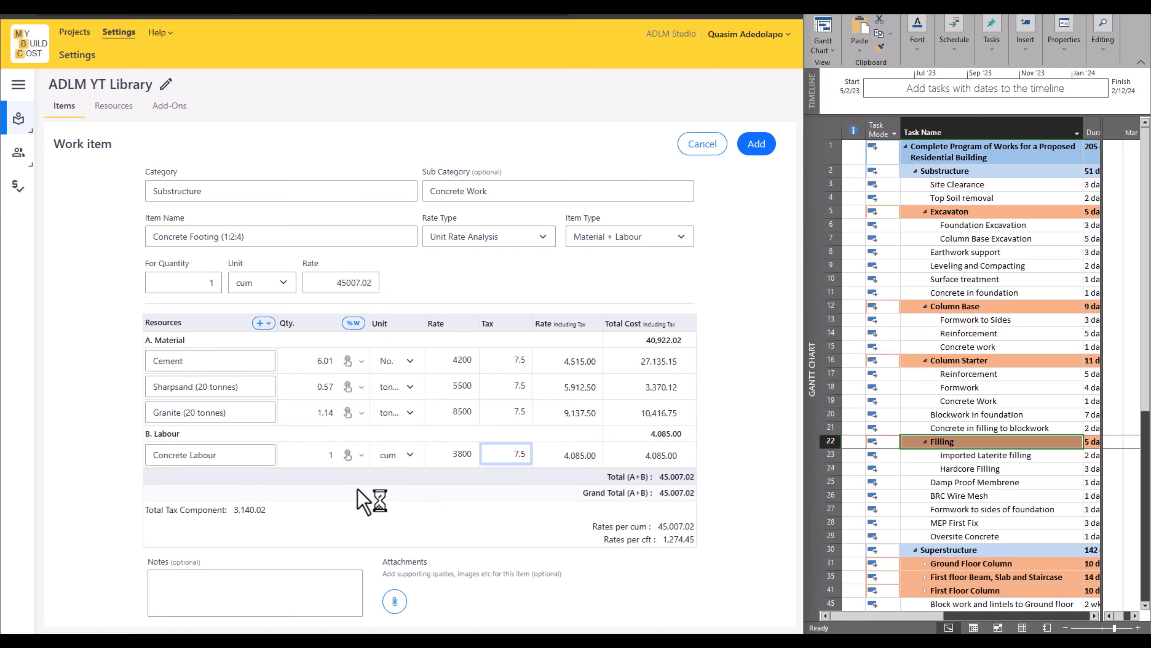
# Add the Overhead and Profit contractor add-on at 25% and save the Concrete Footing item to the library, dismissing the alerts
pyautogui.click(261, 322)
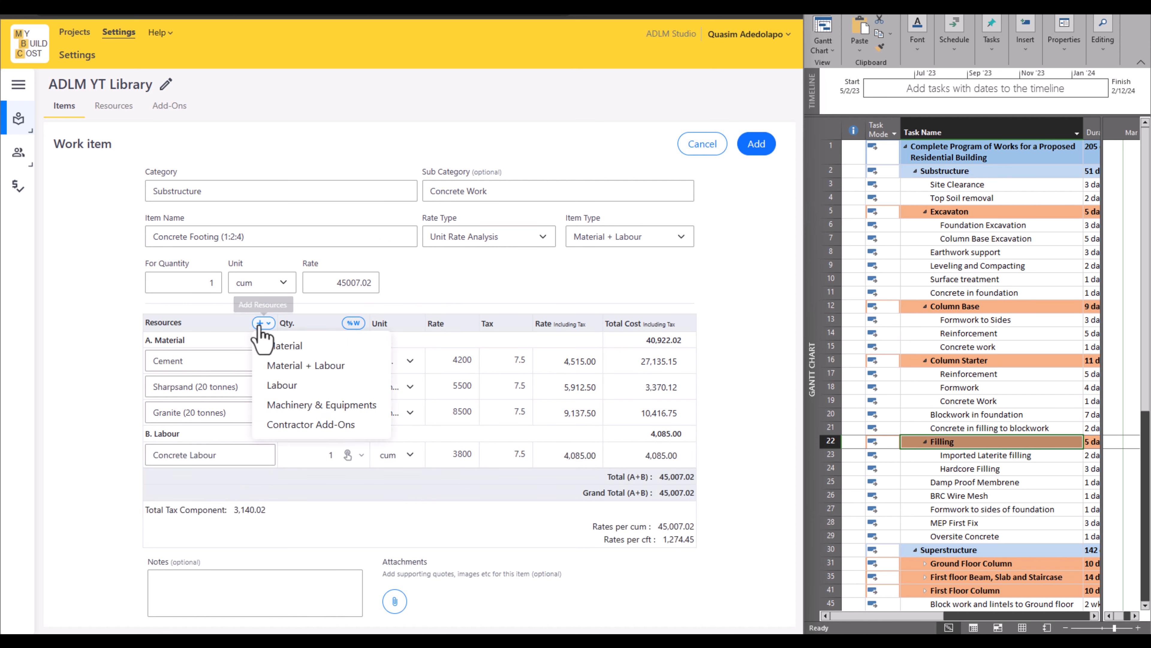
pyautogui.click(285, 426)
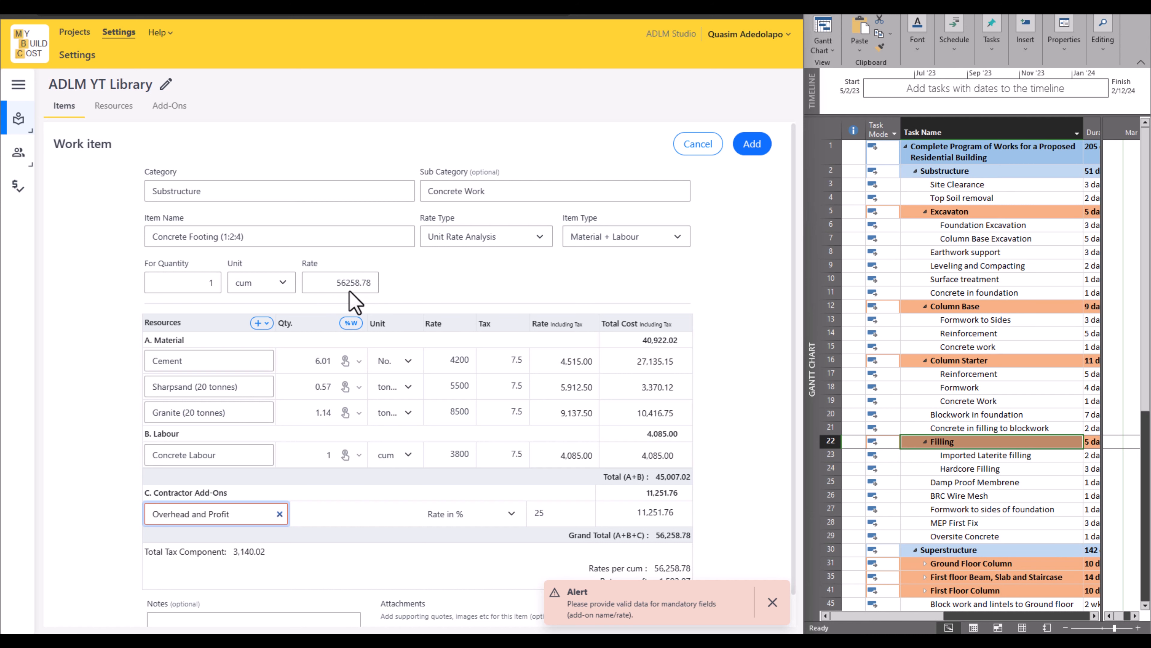
pyautogui.click(747, 148)
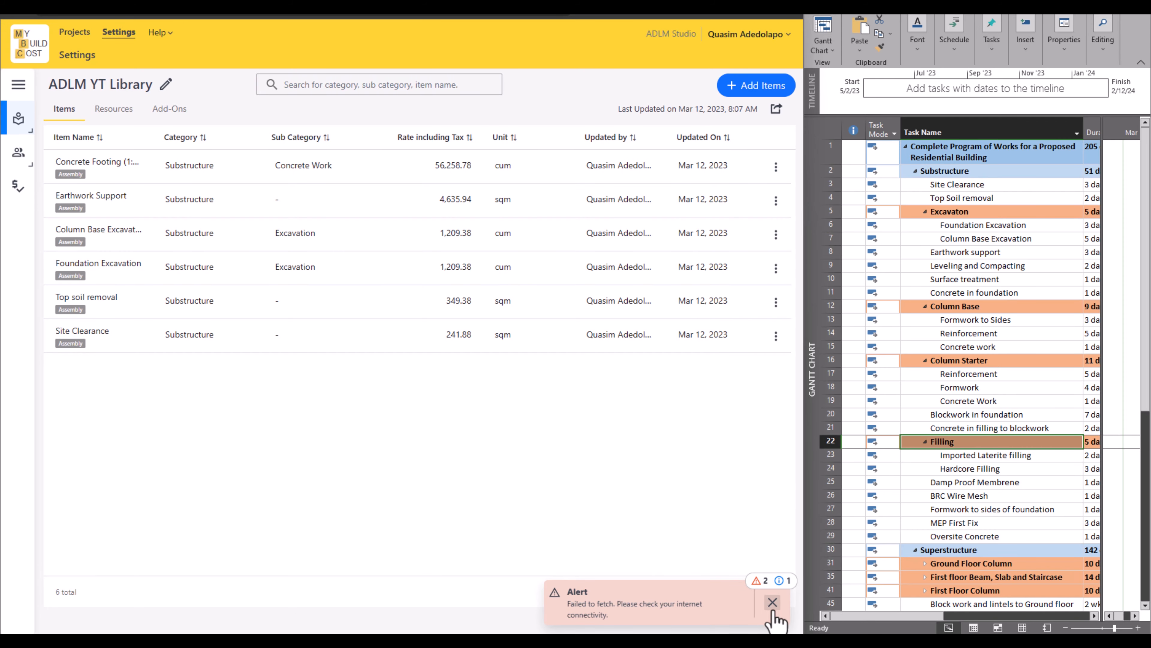
pyautogui.click(772, 602)
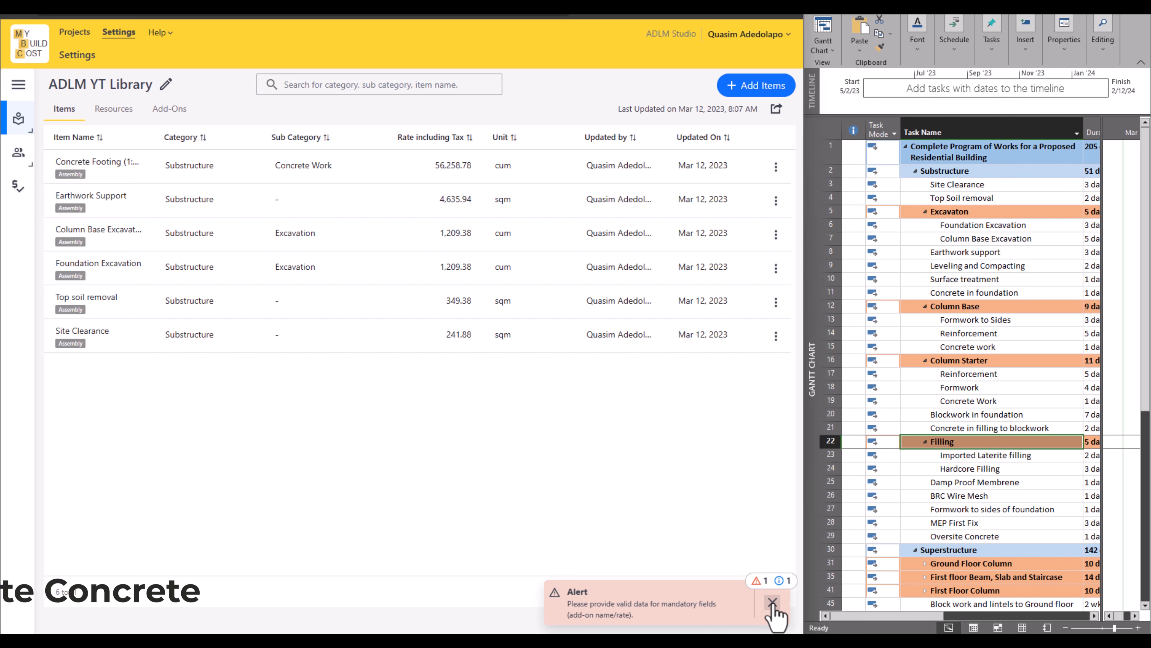
pyautogui.click(772, 602)
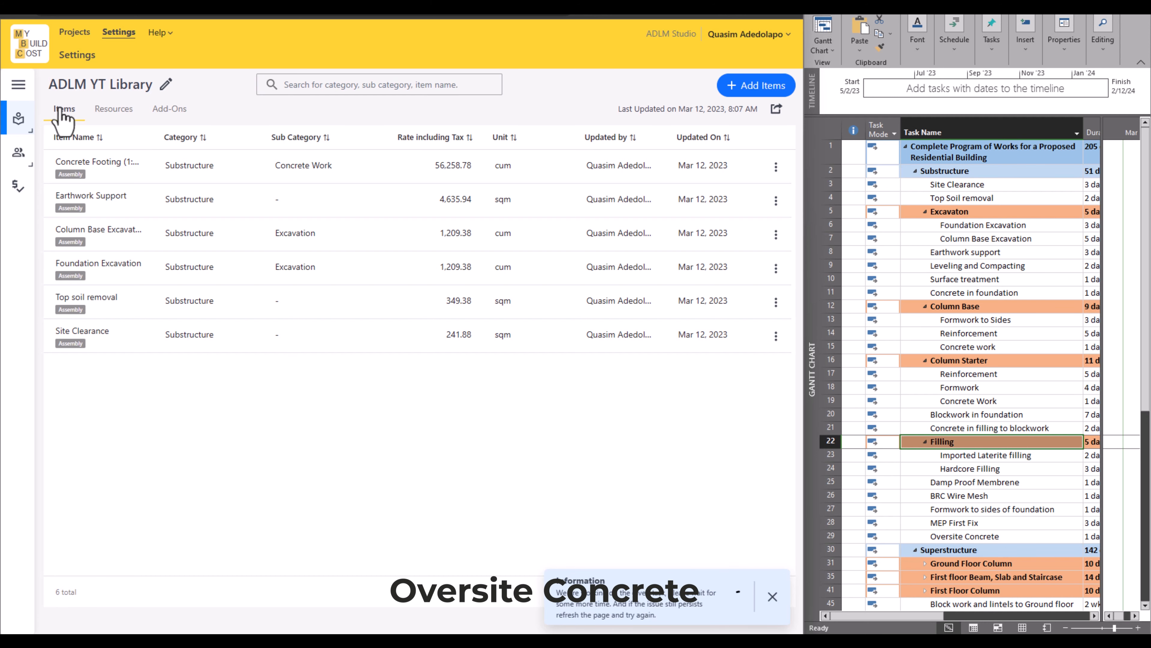
# Create a new work item named Oversite Concrete with category Substructure and sub category Concrete Work
pyautogui.click(763, 97)
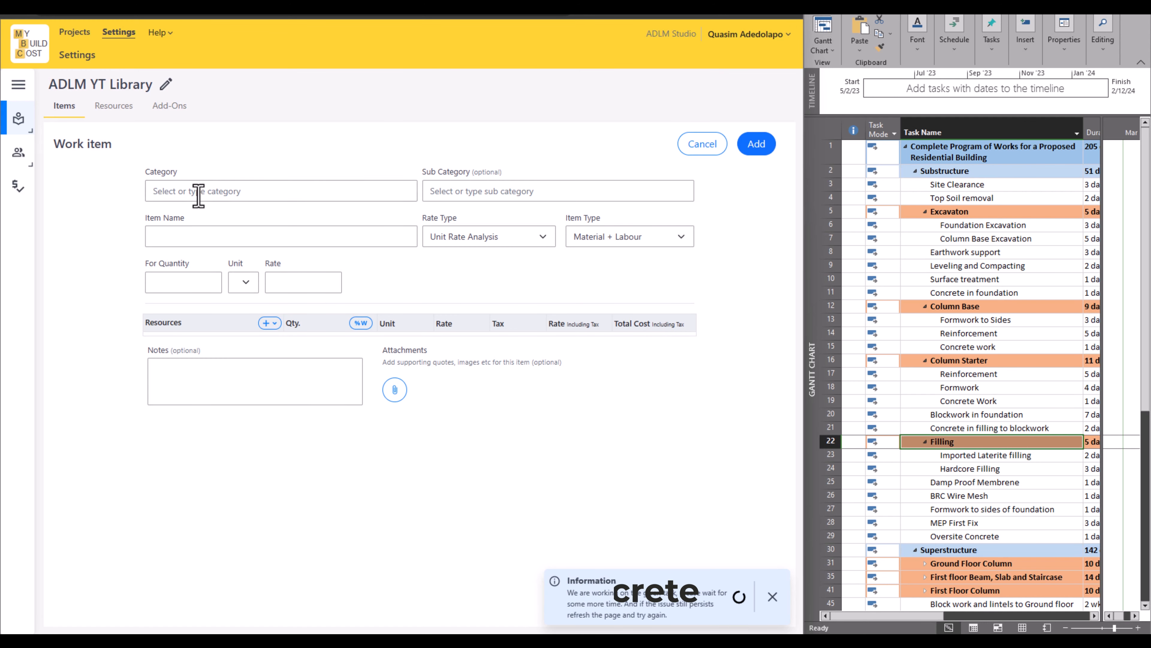
pyautogui.click(198, 194)
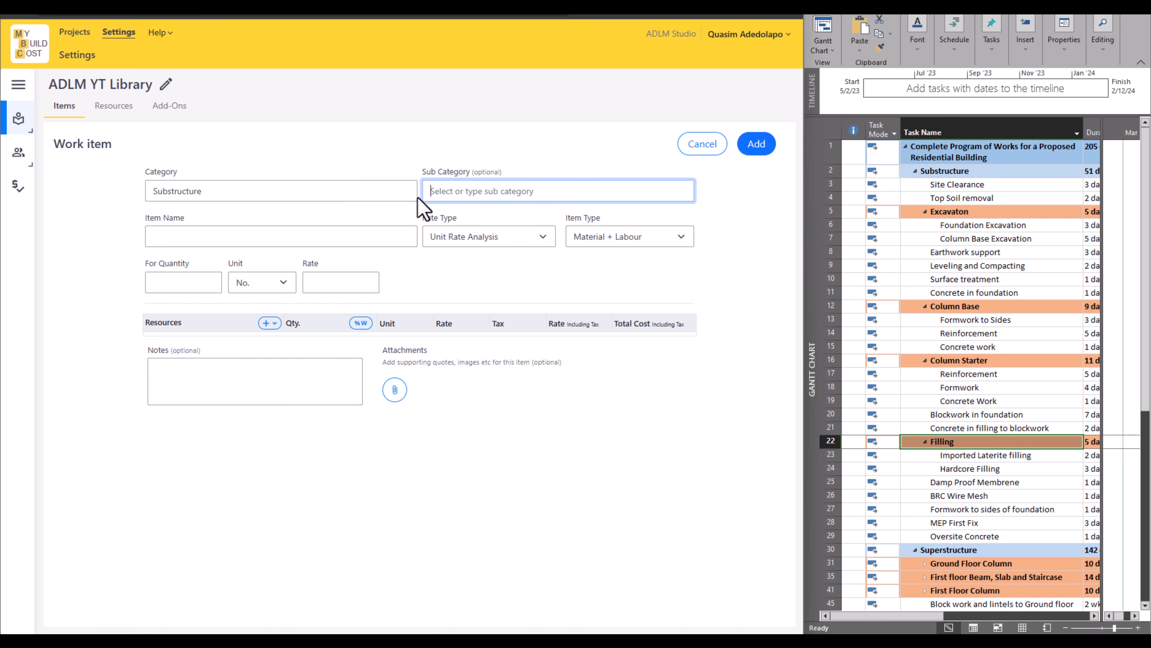
pyautogui.write('C')
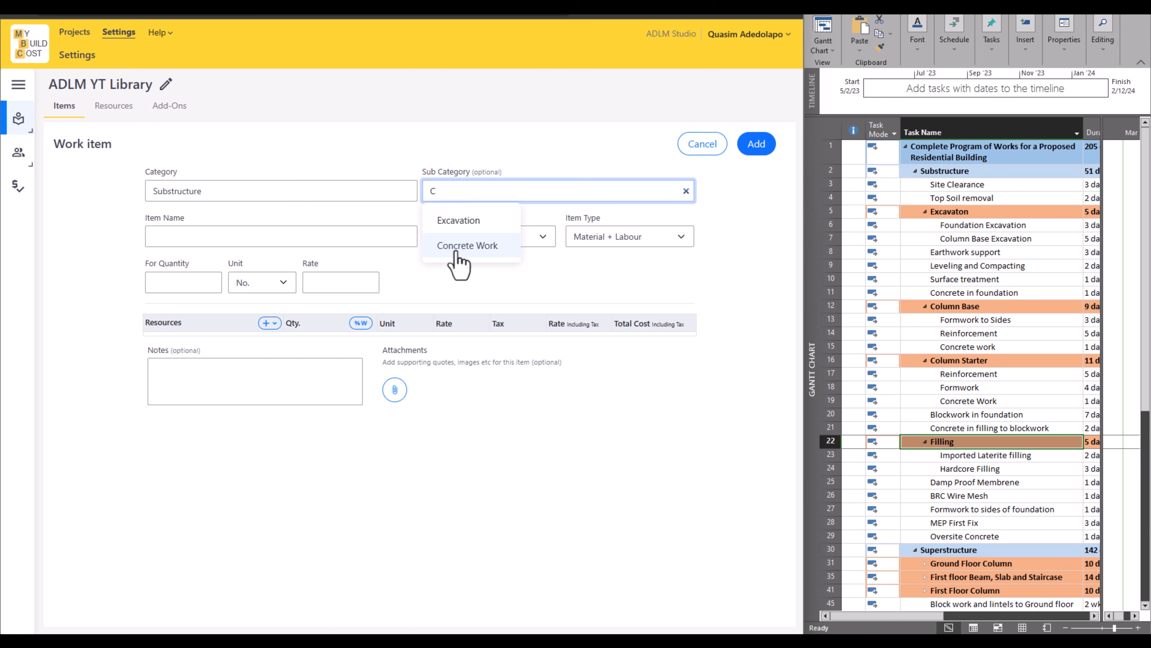
pyautogui.click(472, 248)
pyautogui.click(287, 236)
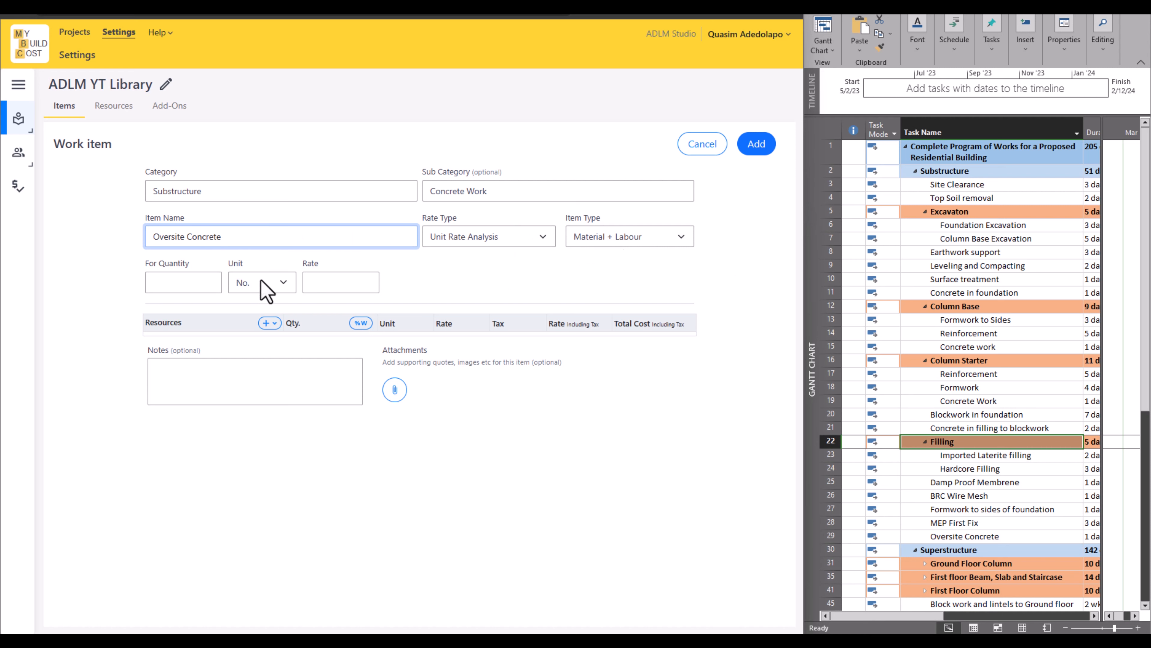
# Set the Oversite Concrete item's base quantity to 1 and its unit to cum
pyautogui.click(196, 284)
pyautogui.write('1')
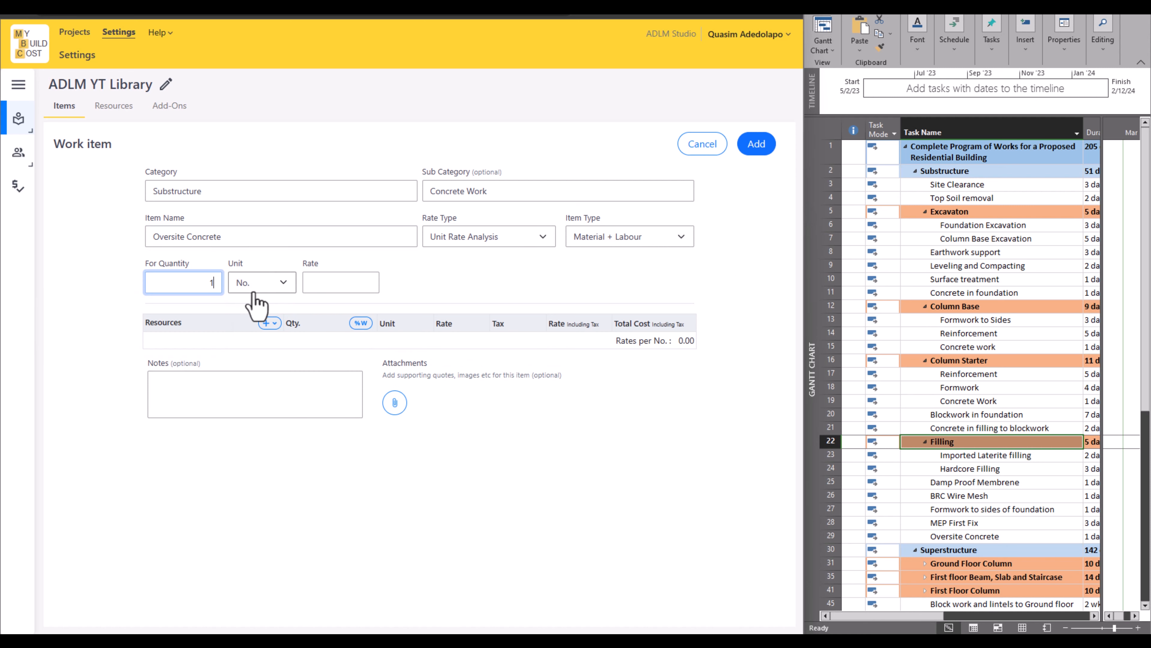
pyautogui.click(272, 291)
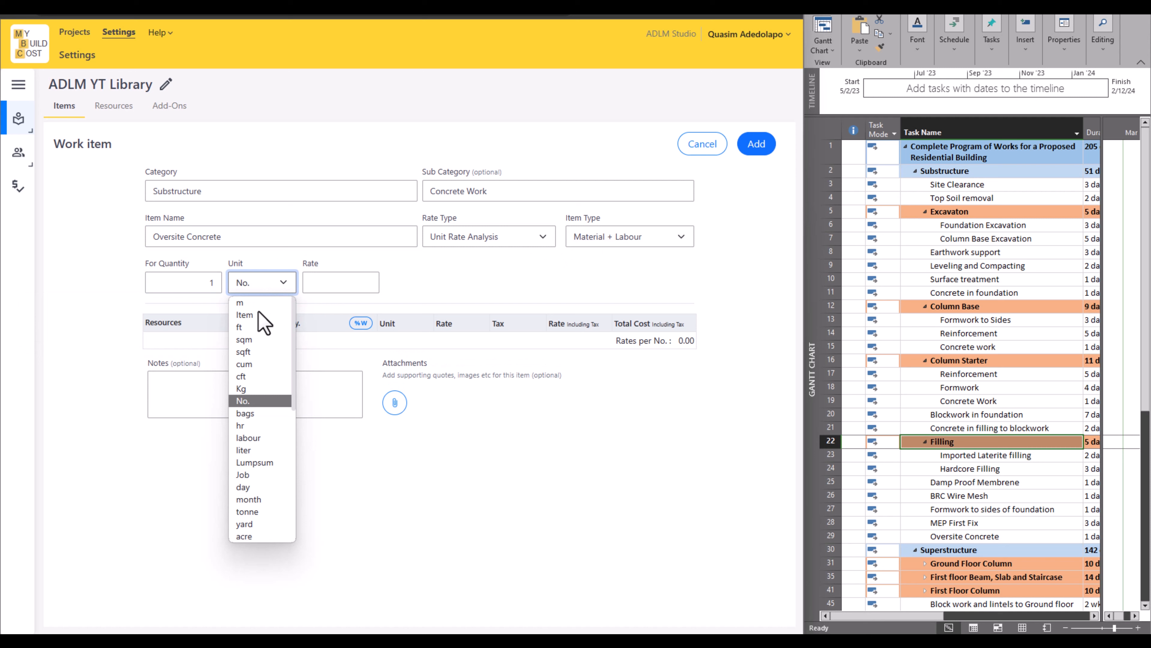
pyautogui.click(261, 371)
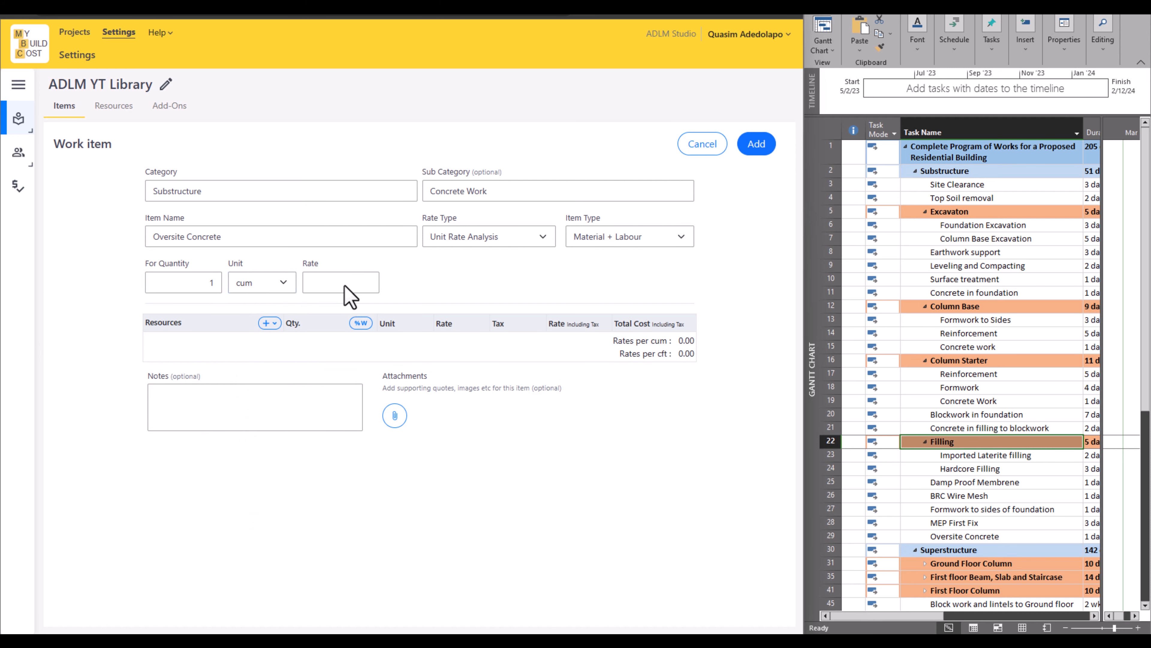
# Add Cement as a material of the Oversite Concrete item with a quantity of 6.01 bags
pyautogui.click(272, 324)
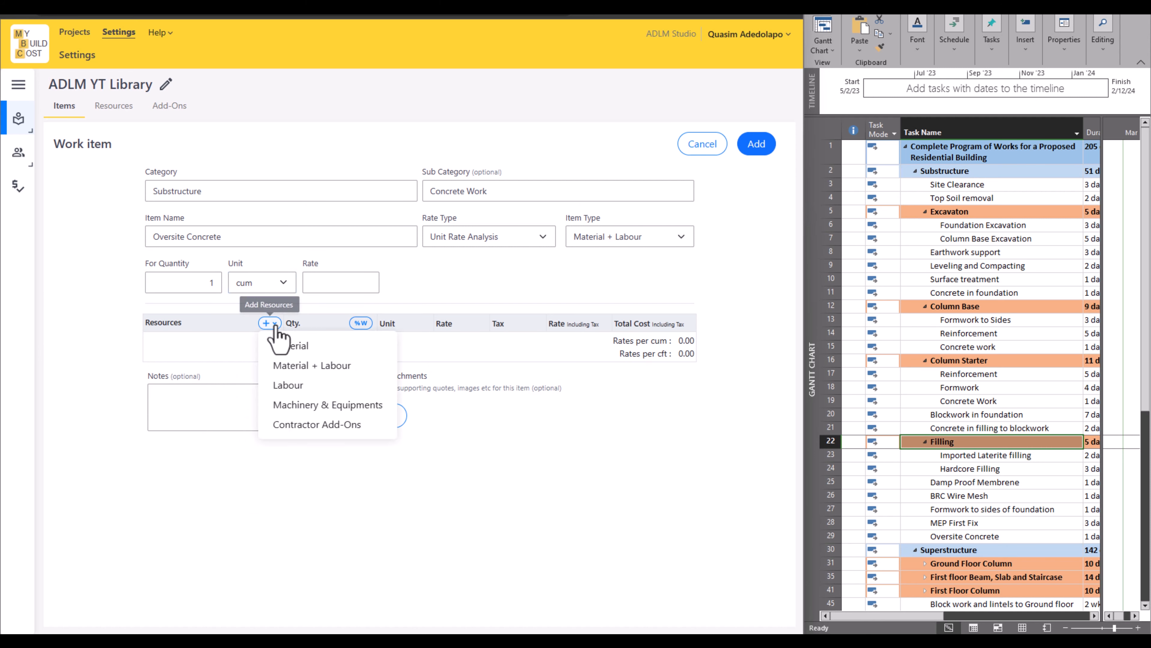
pyautogui.click(296, 347)
pyautogui.click(237, 358)
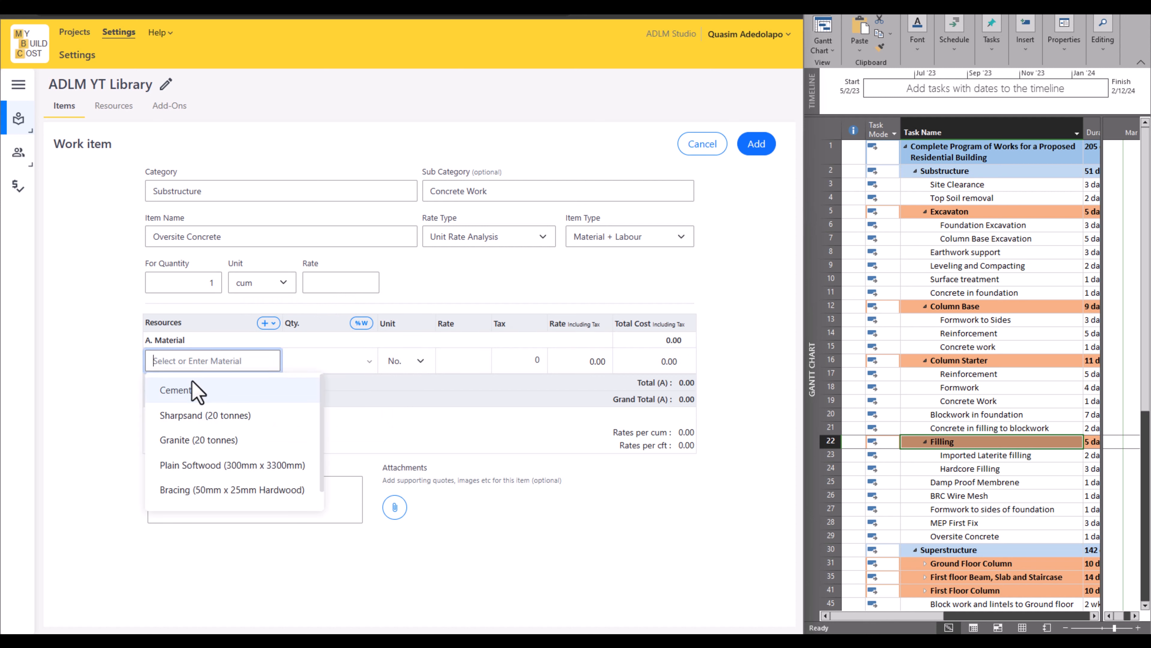
pyautogui.click(185, 391)
pyautogui.click(338, 359)
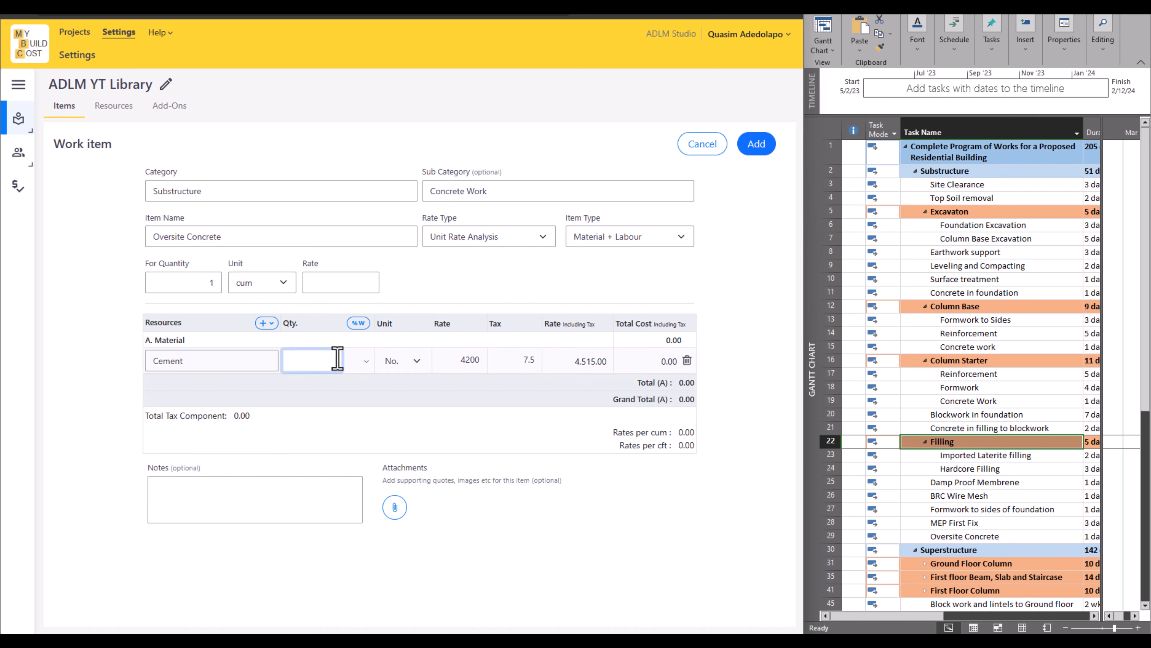
pyautogui.write('1')
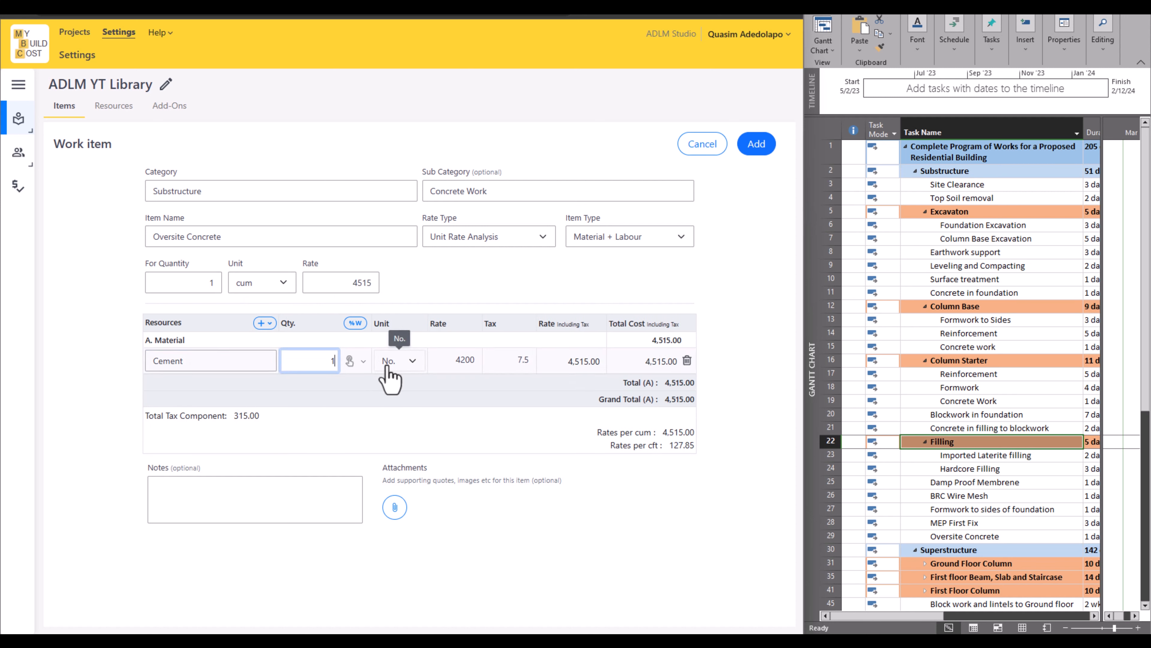
pyautogui.click(411, 361)
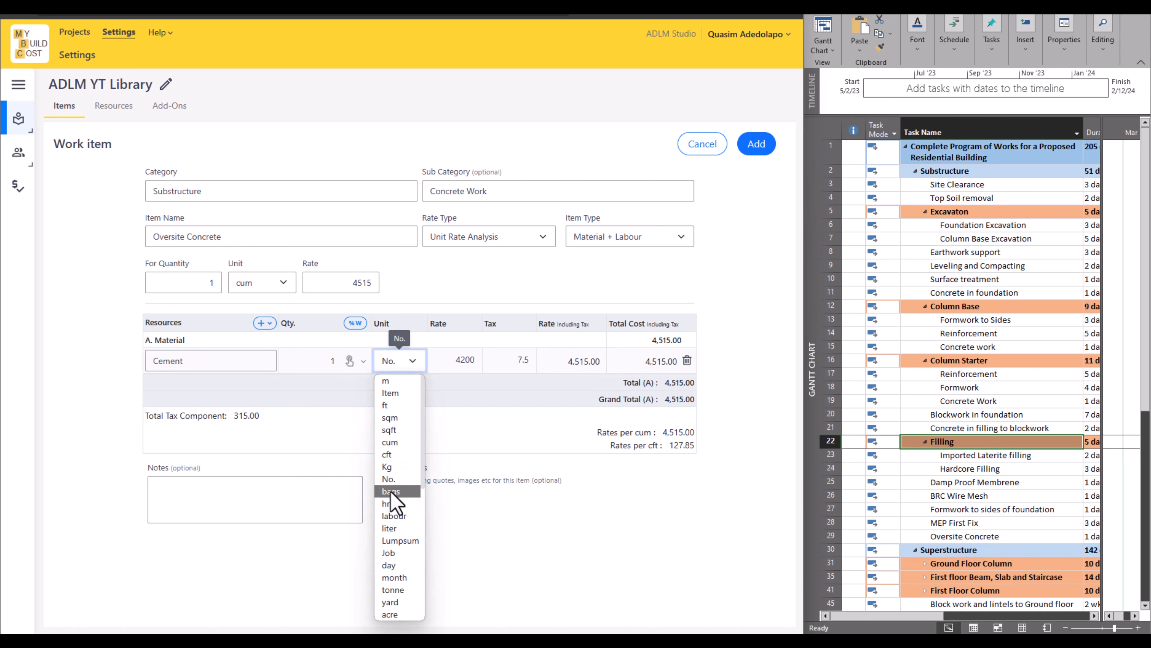
pyautogui.click(391, 491)
pyautogui.click(325, 362)
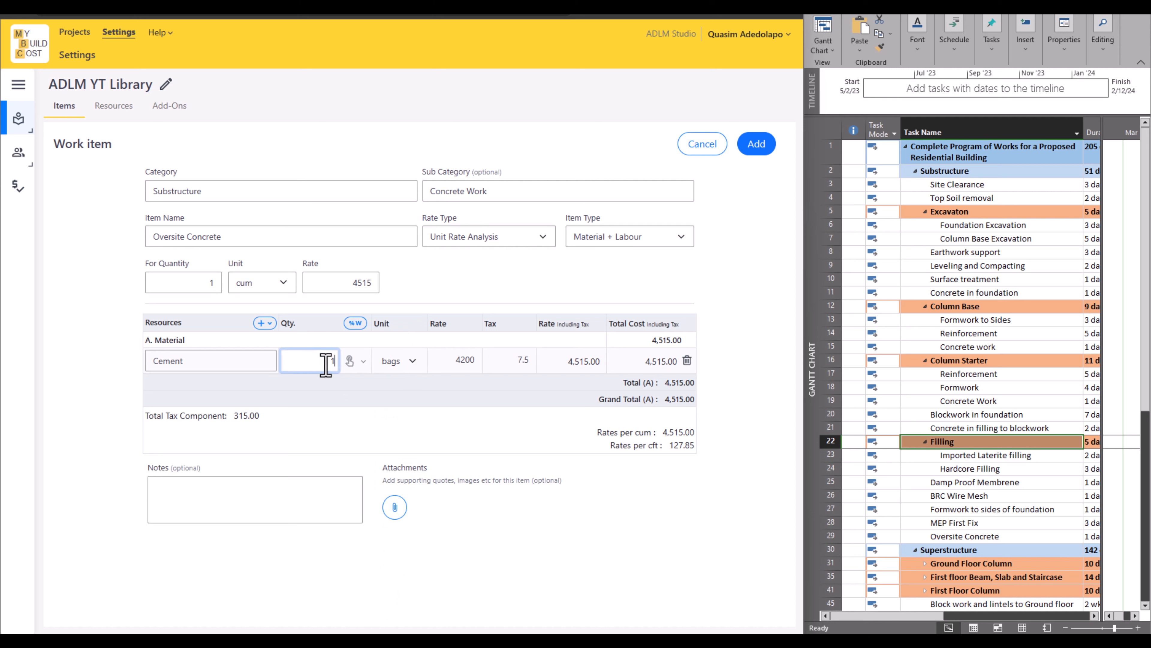
pyautogui.press('BackSpace')
pyautogui.write('6.0')
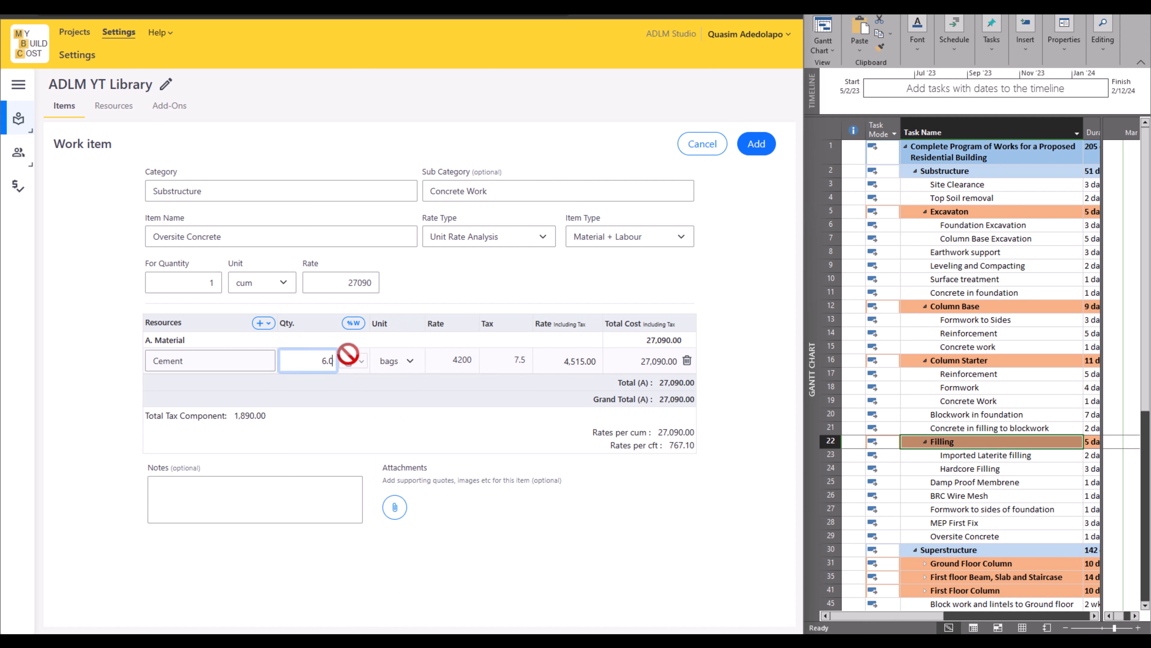
pyautogui.write('1')
# Rename the item Oversite Concrete (1:2:4) and add Sharpsand (20 tonnes) as a material with a quantity of 0.57
pyautogui.click(277, 241)
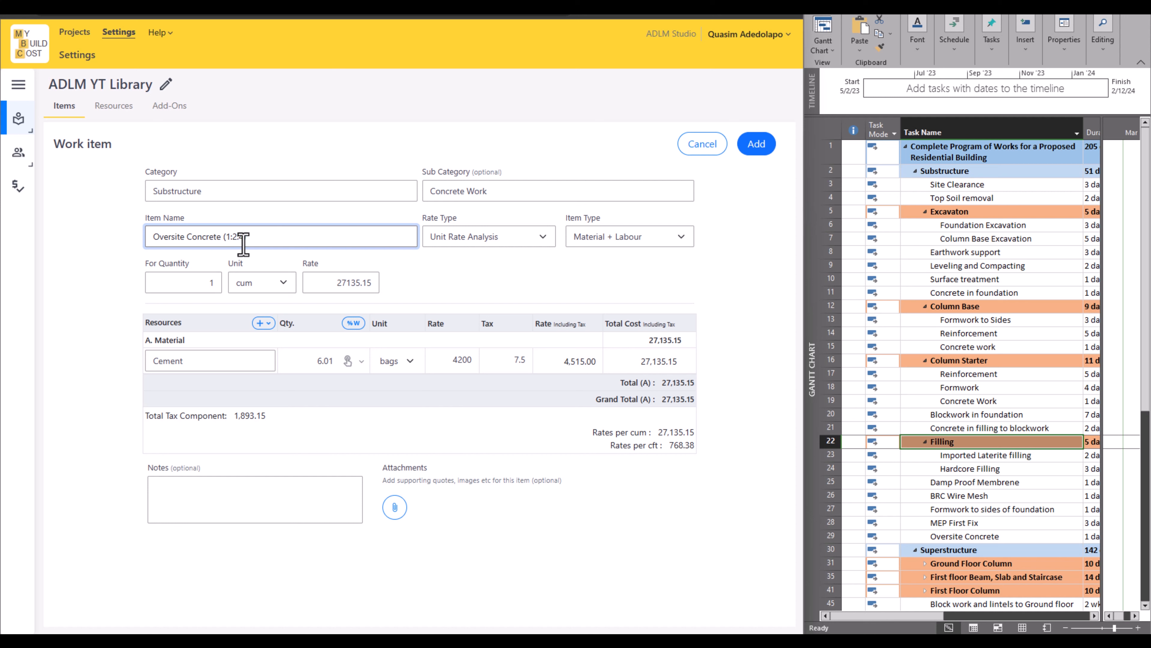
pyautogui.write('4)')
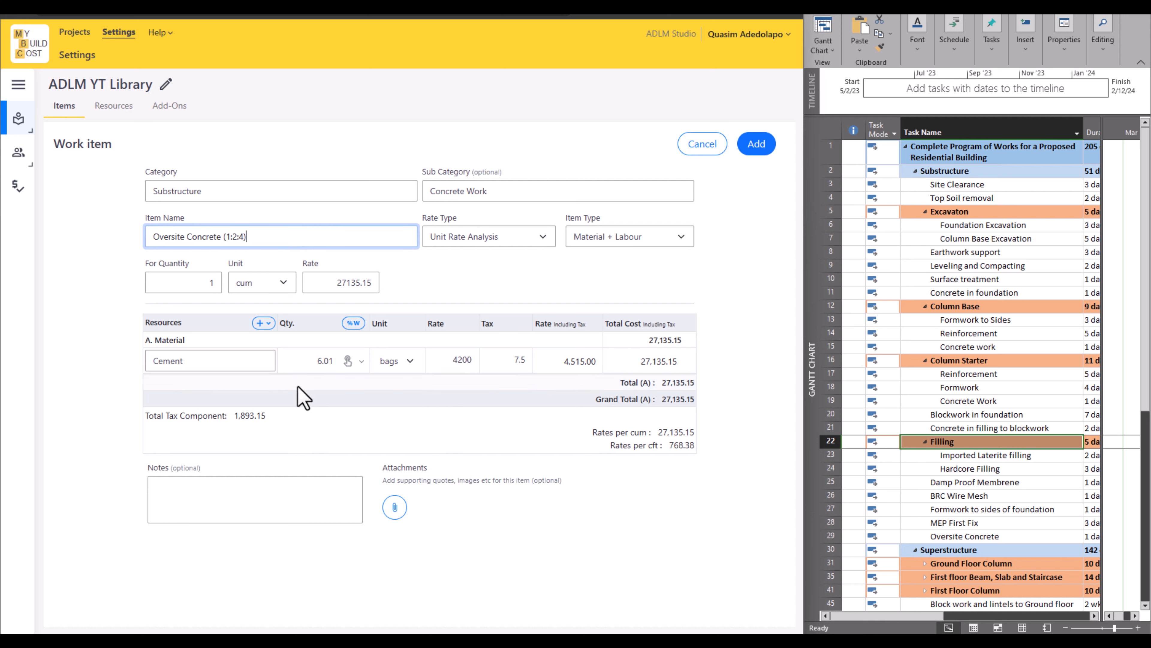
pyautogui.click(262, 323)
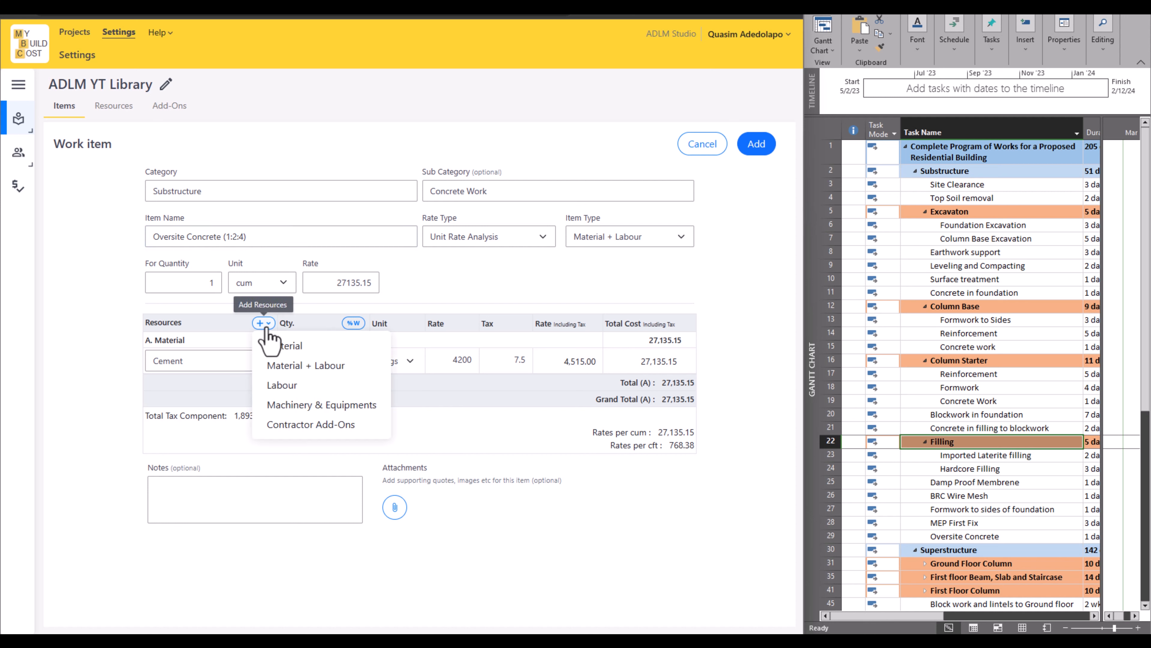
pyautogui.click(284, 346)
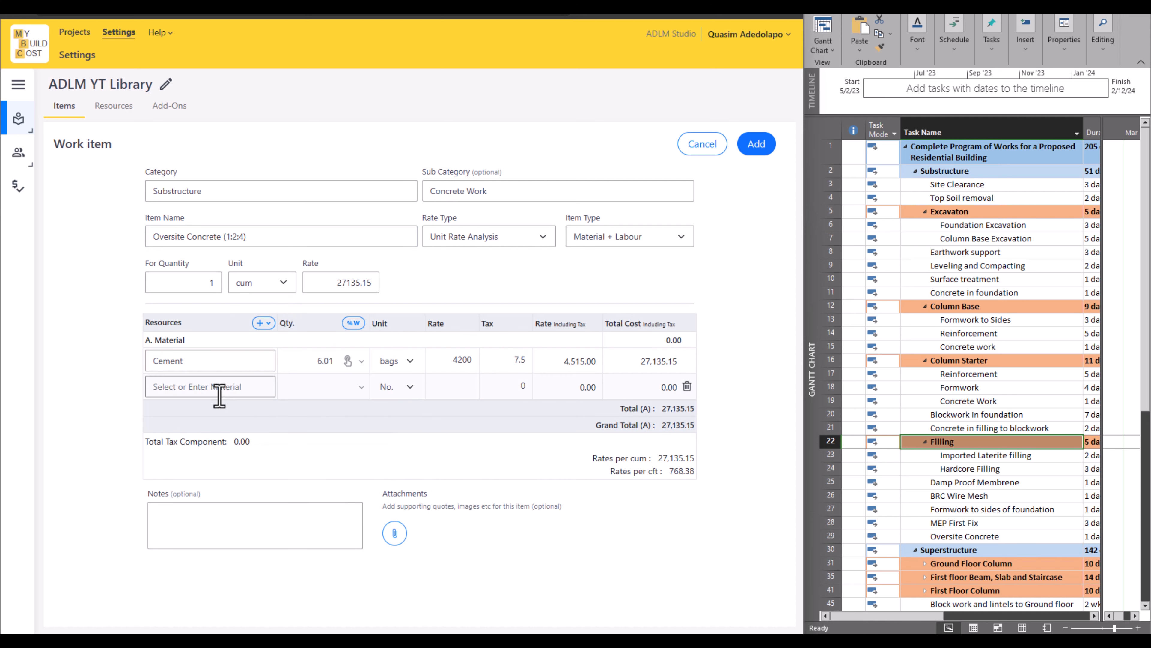
pyautogui.click(213, 390)
pyautogui.click(204, 441)
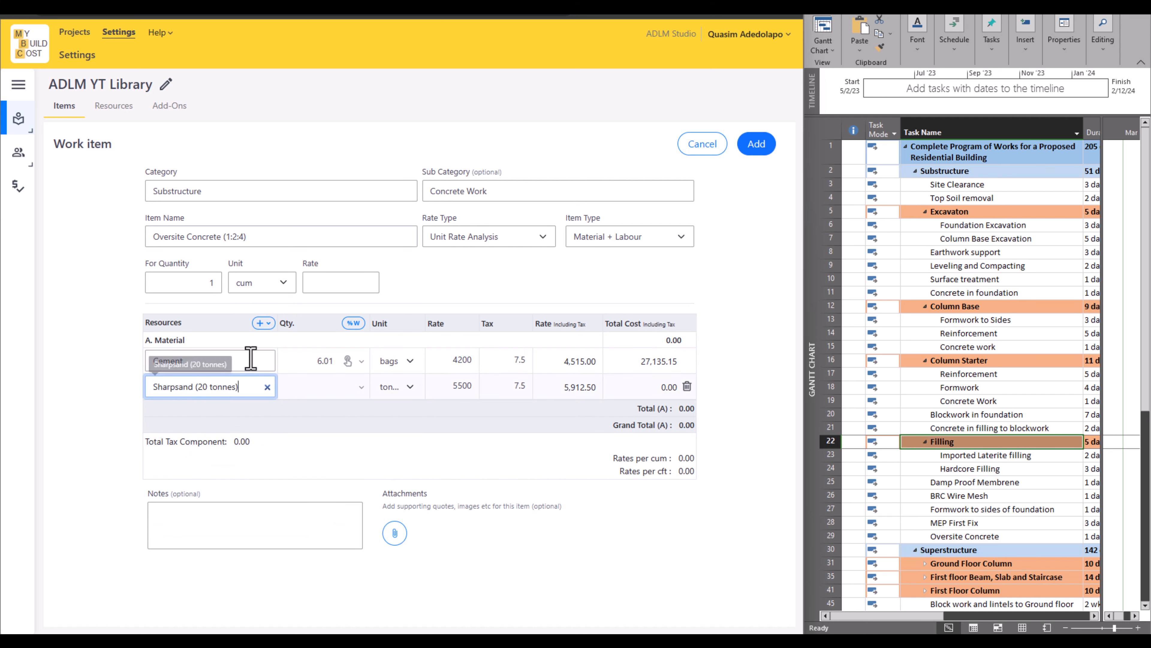
pyautogui.click(297, 385)
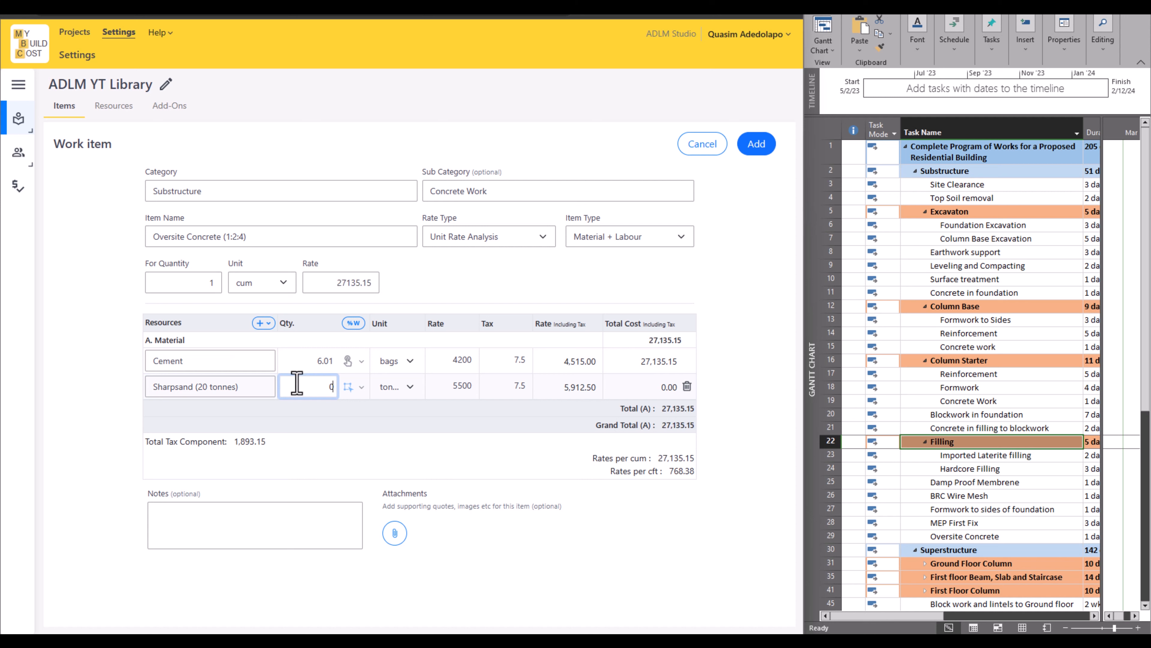
pyautogui.write('.57')
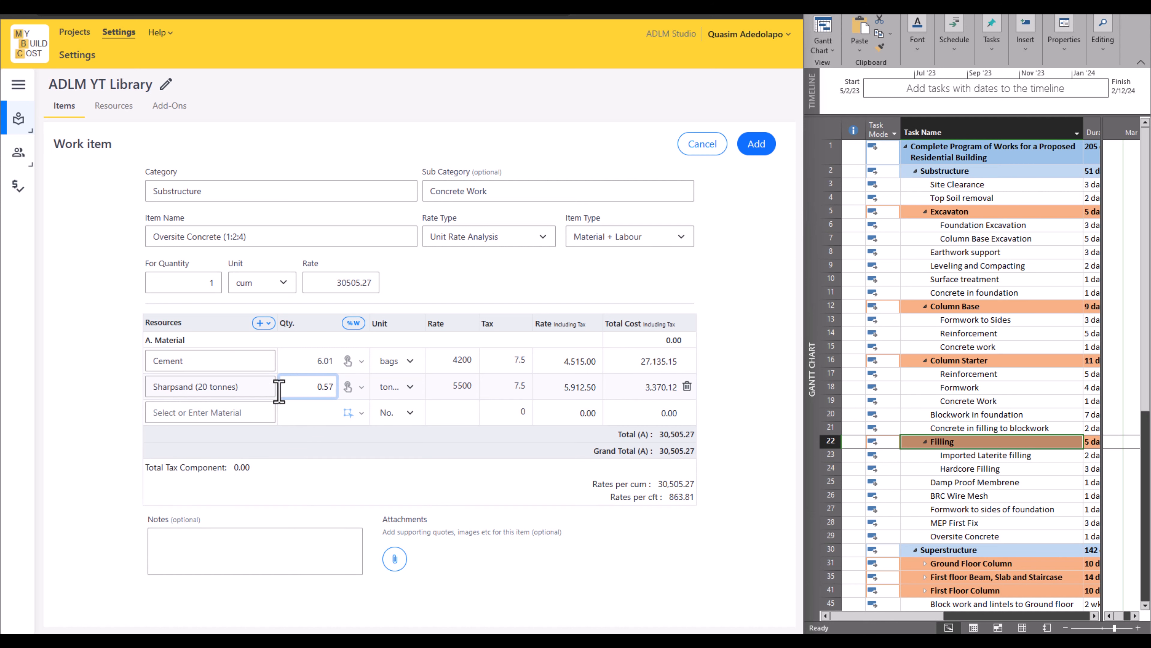
# Add Granite (20 tonnes) as a material with a quantity of 1.14 and remove the empty material row below it
pyautogui.click(240, 412)
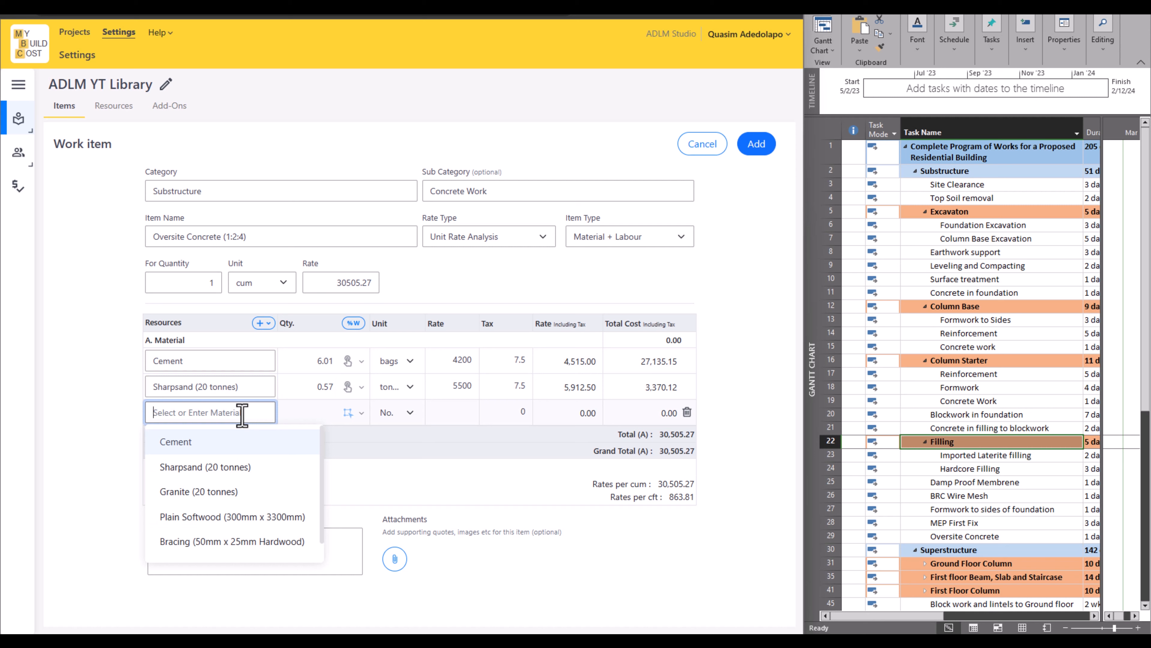
pyautogui.click(210, 491)
pyautogui.click(318, 410)
pyautogui.write('1.14')
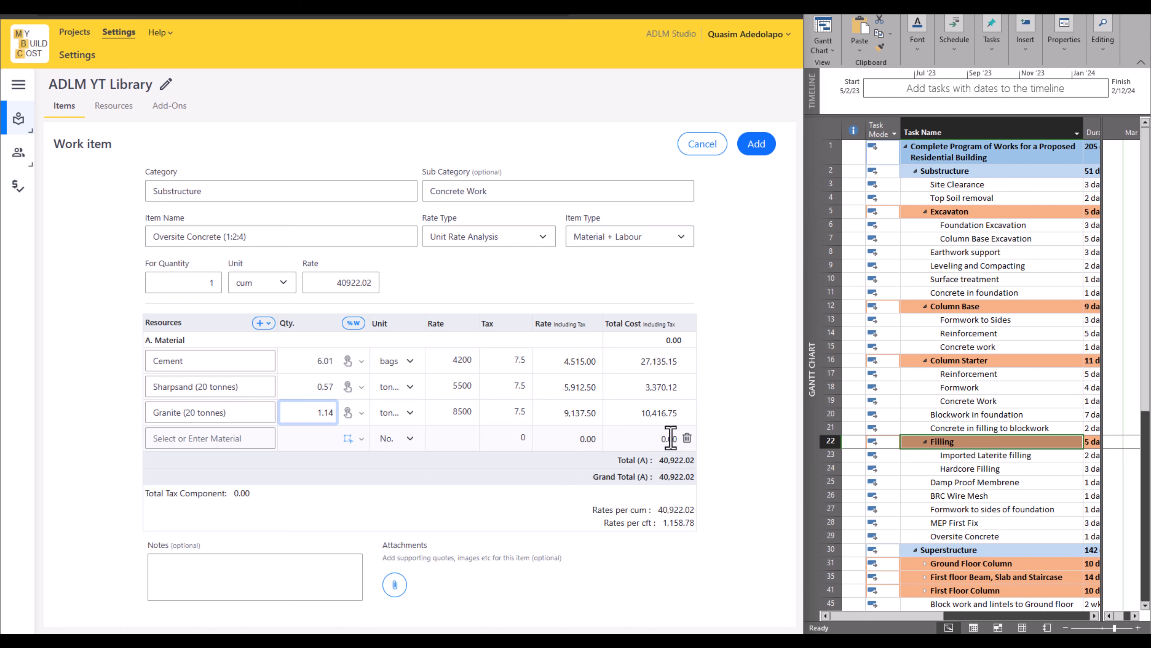
pyautogui.click(687, 438)
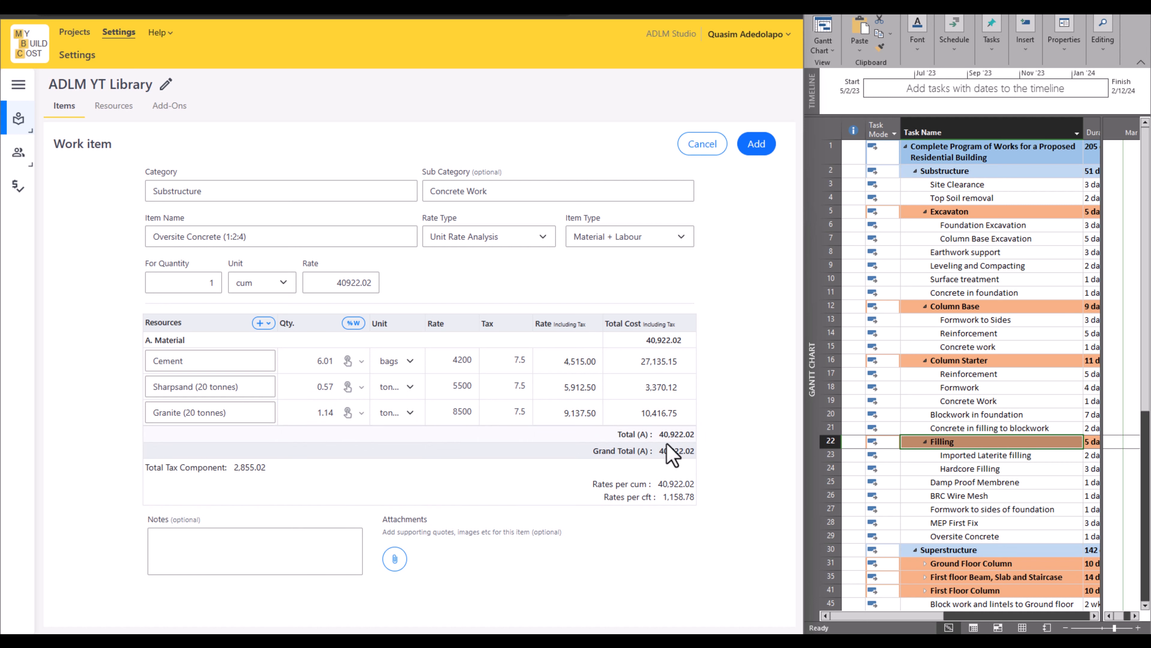
# Add Concrete Labour as a labour resource of the oversite concrete item with a quantity of 1
pyautogui.click(264, 323)
pyautogui.click(284, 389)
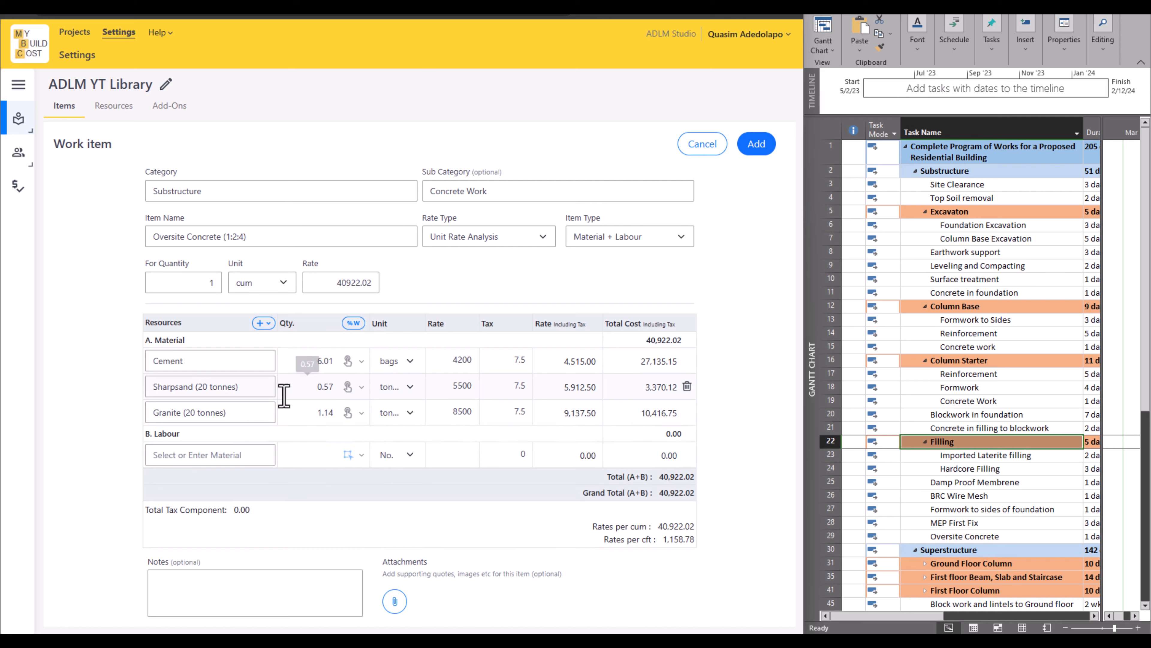
pyautogui.click(205, 455)
pyautogui.click(191, 495)
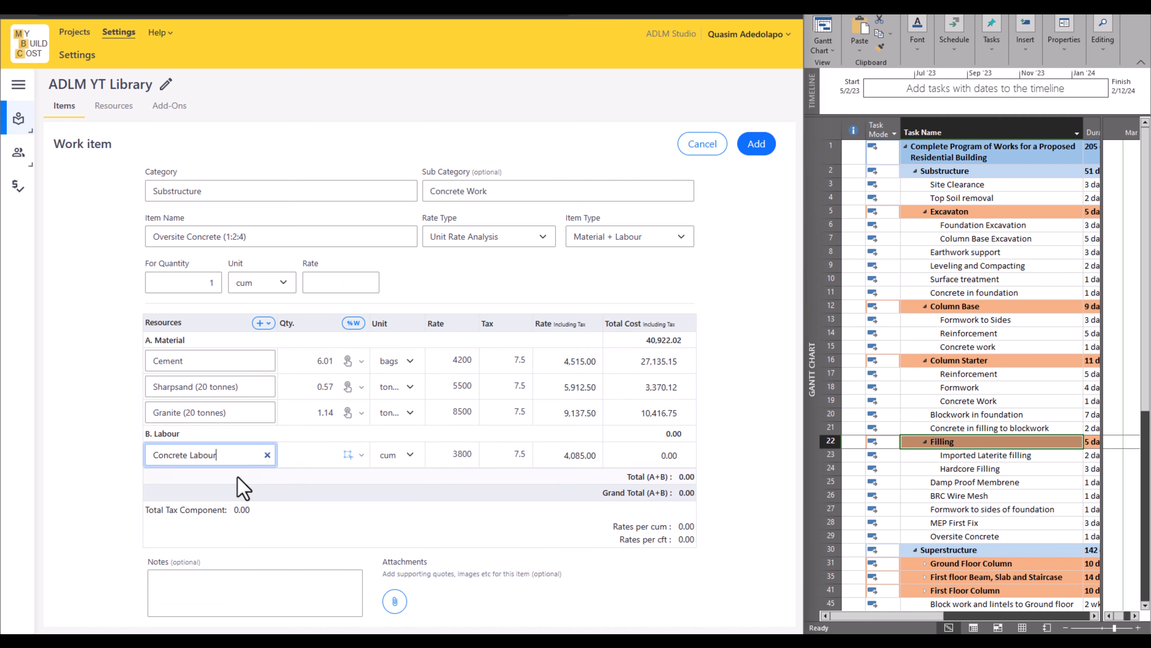
pyautogui.click(328, 454)
pyautogui.write('1')
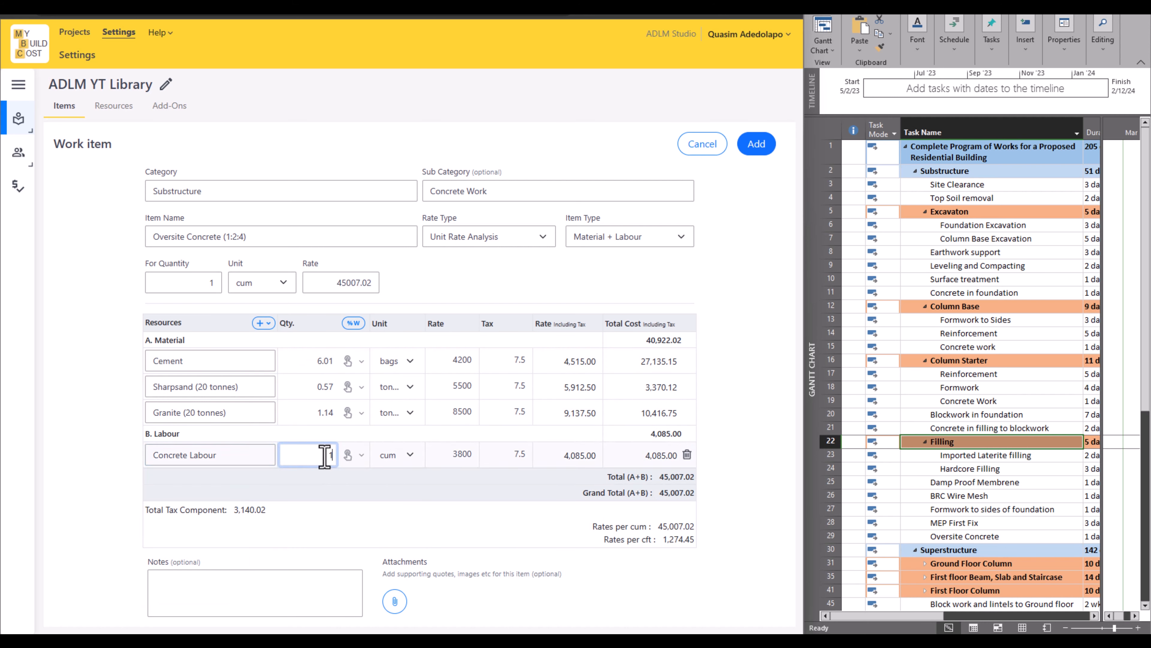
# Add the Overhead and Profit contractor add-on and save the Oversite Concrete (1:2:4) item to the library
pyautogui.click(273, 326)
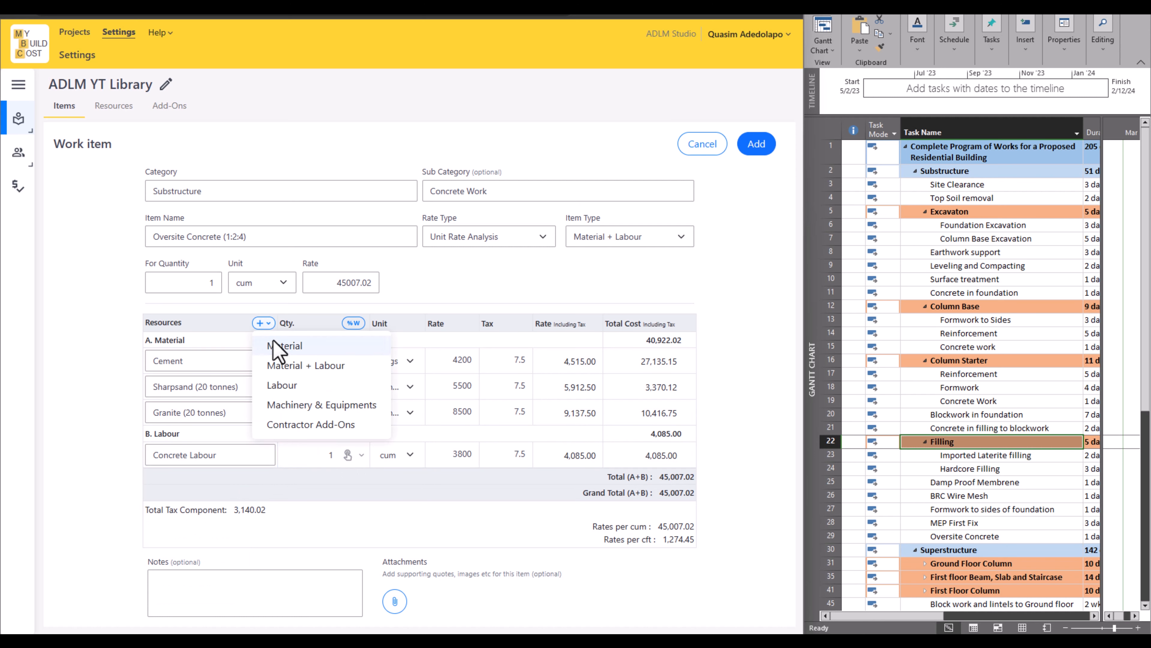
pyautogui.click(306, 425)
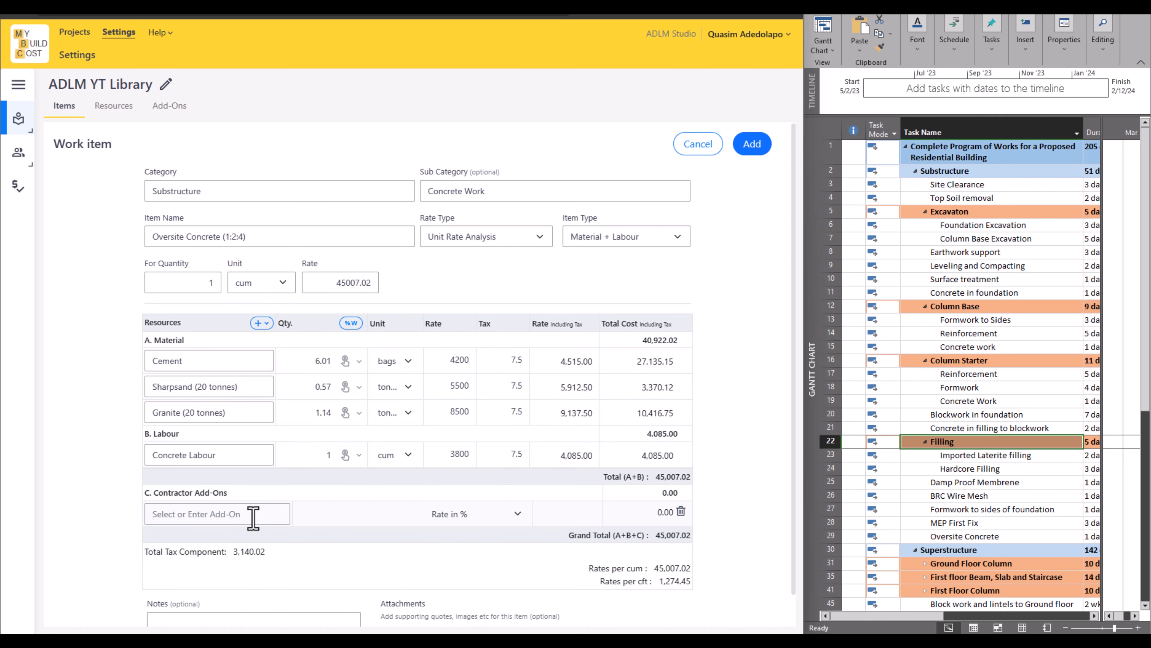
pyautogui.click(240, 515)
pyautogui.click(227, 544)
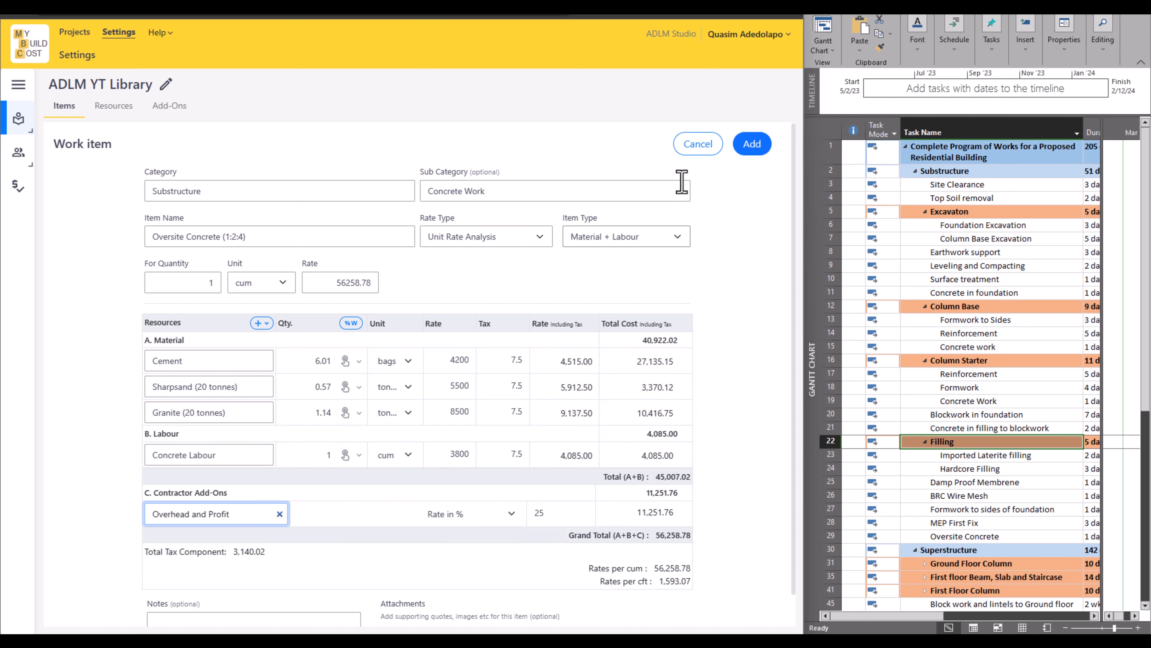
pyautogui.click(745, 145)
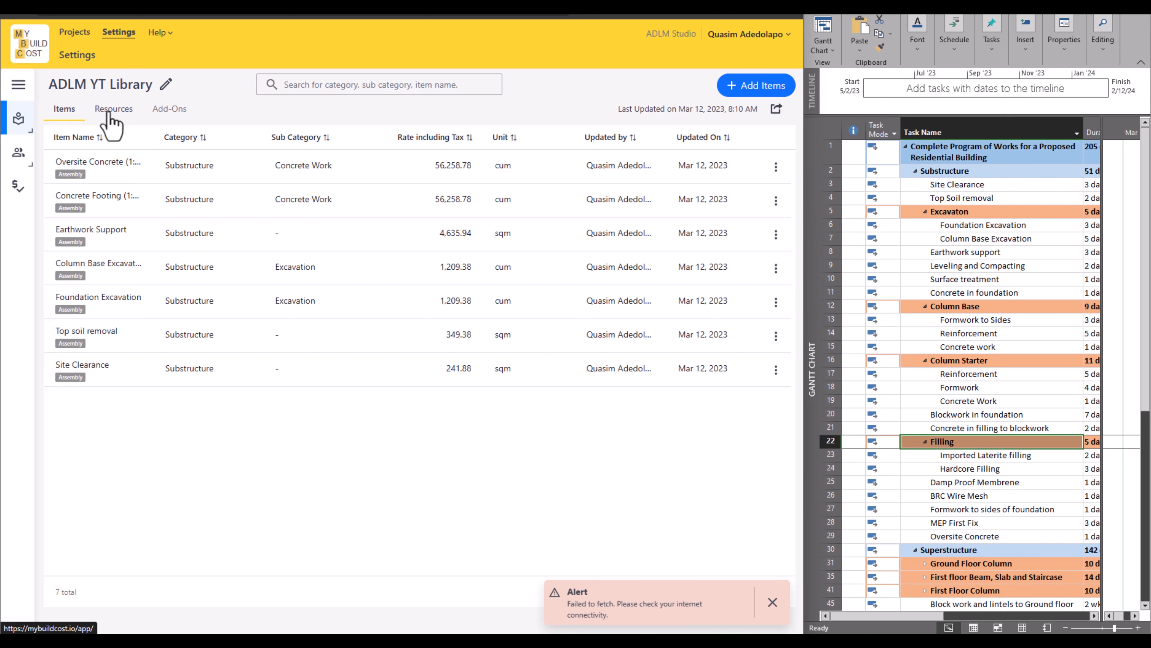
# Create a new work item named BRC Mesh with category Substructure and sub category Reinforcement
pyautogui.click(787, 97)
pyautogui.click(221, 222)
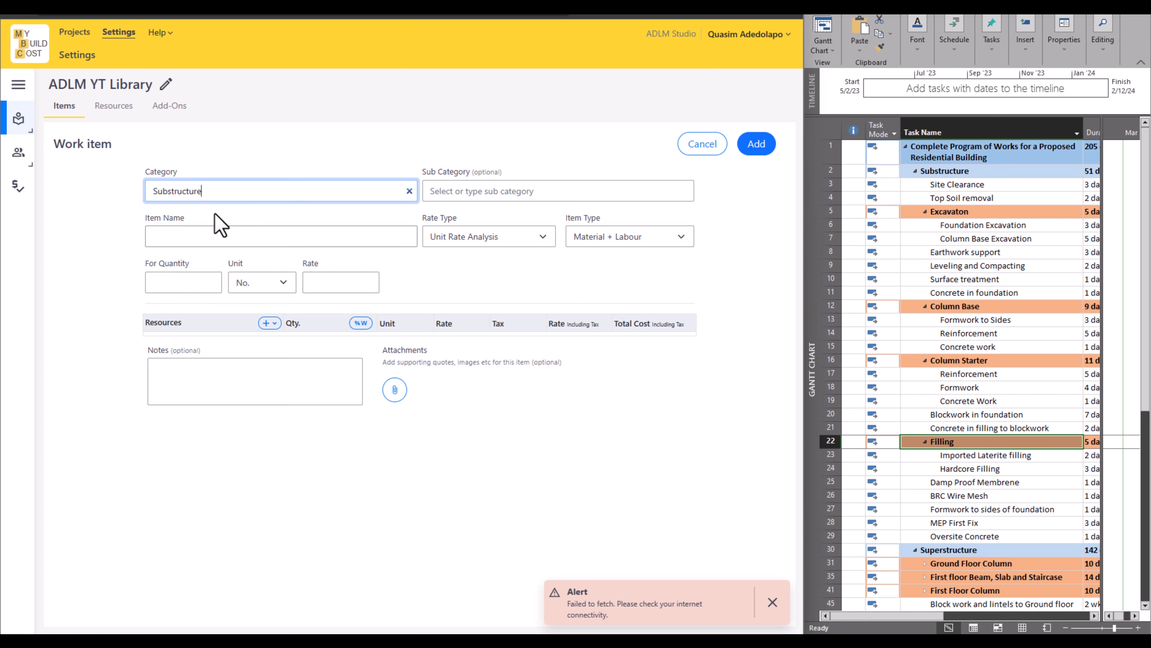
pyautogui.click(508, 193)
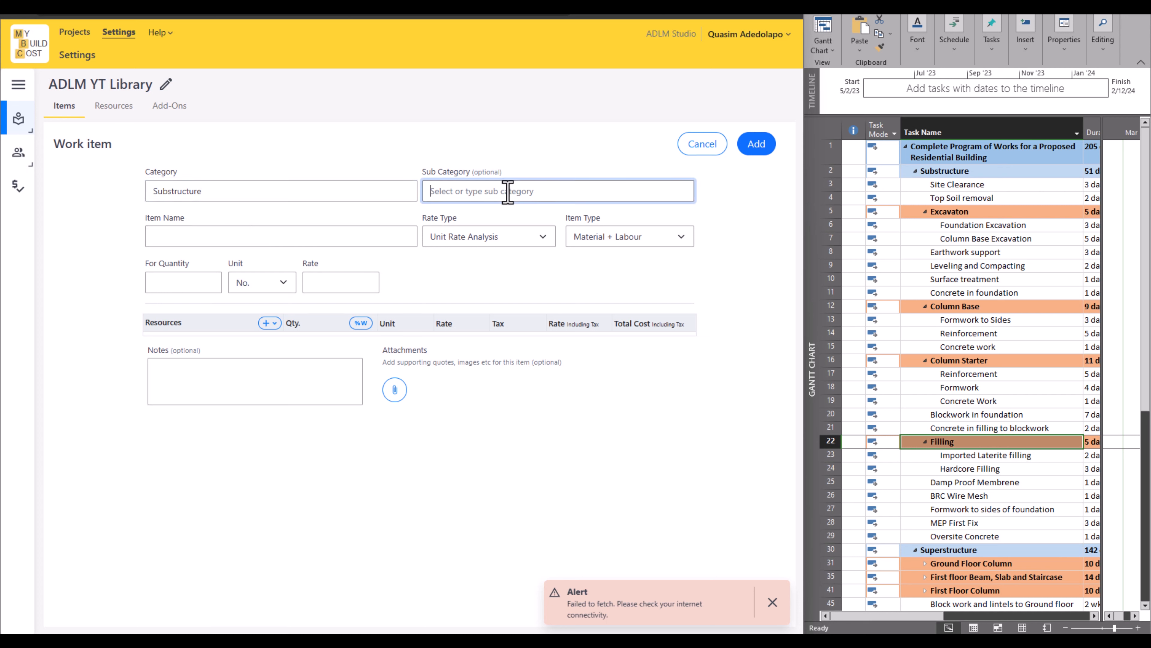
pyautogui.write('Reinforcement')
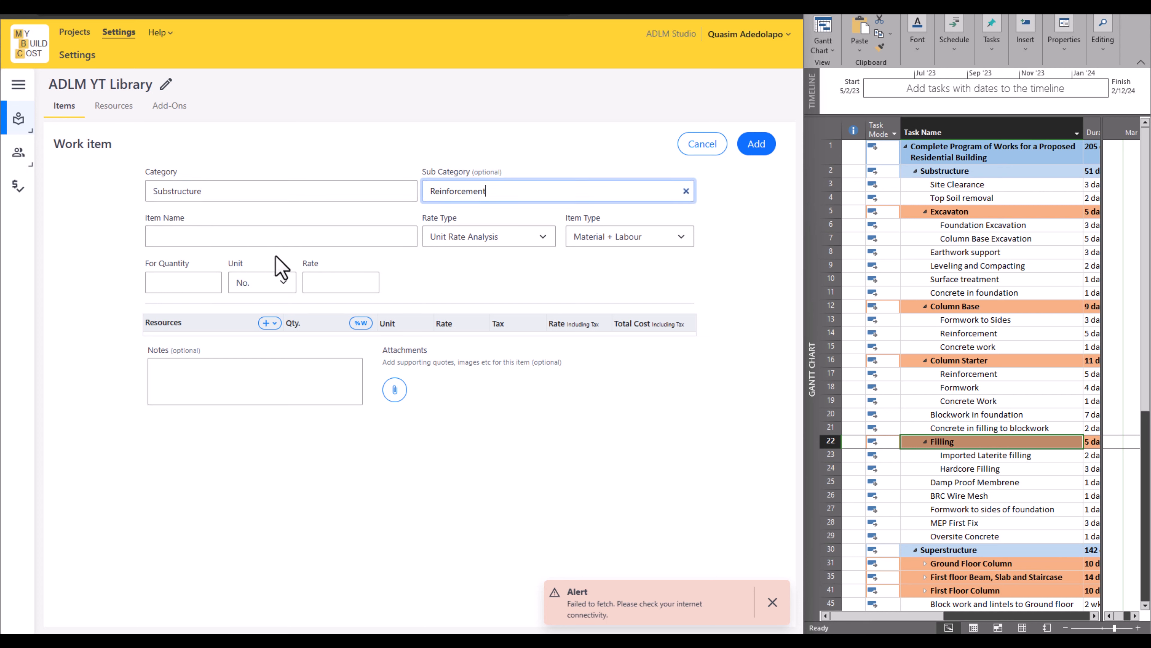
pyautogui.click(276, 239)
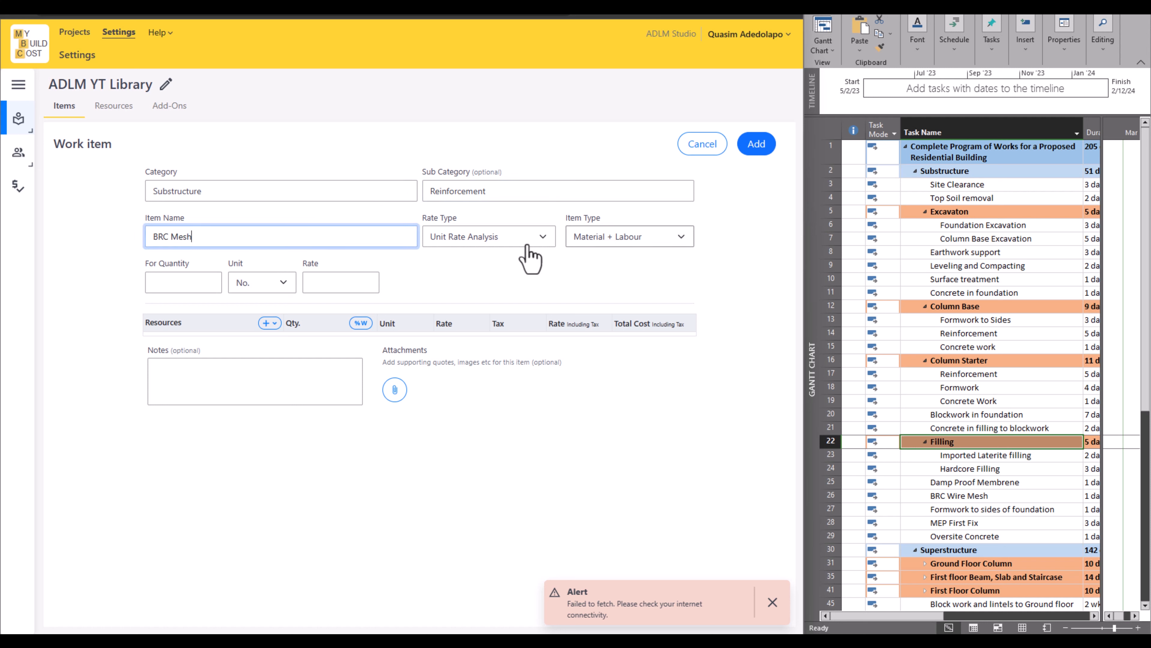
# Set the BRC Mesh item's base quantity to 1 and its unit to sqm
pyautogui.click(175, 283)
pyautogui.write('1')
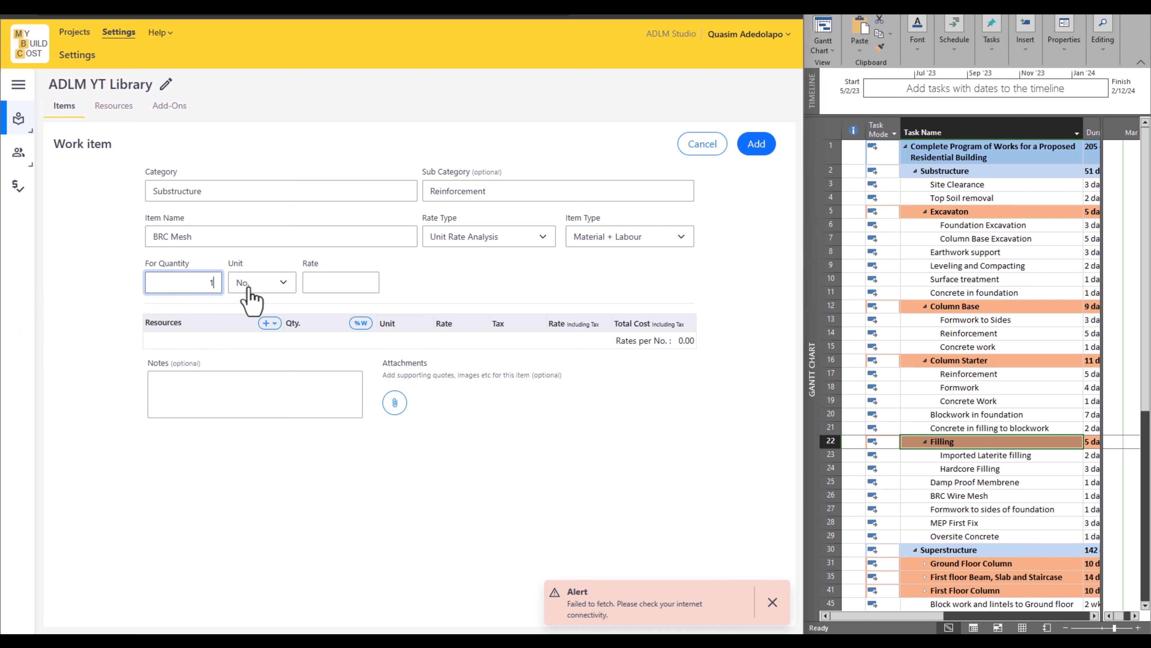
pyautogui.click(283, 285)
pyautogui.click(264, 343)
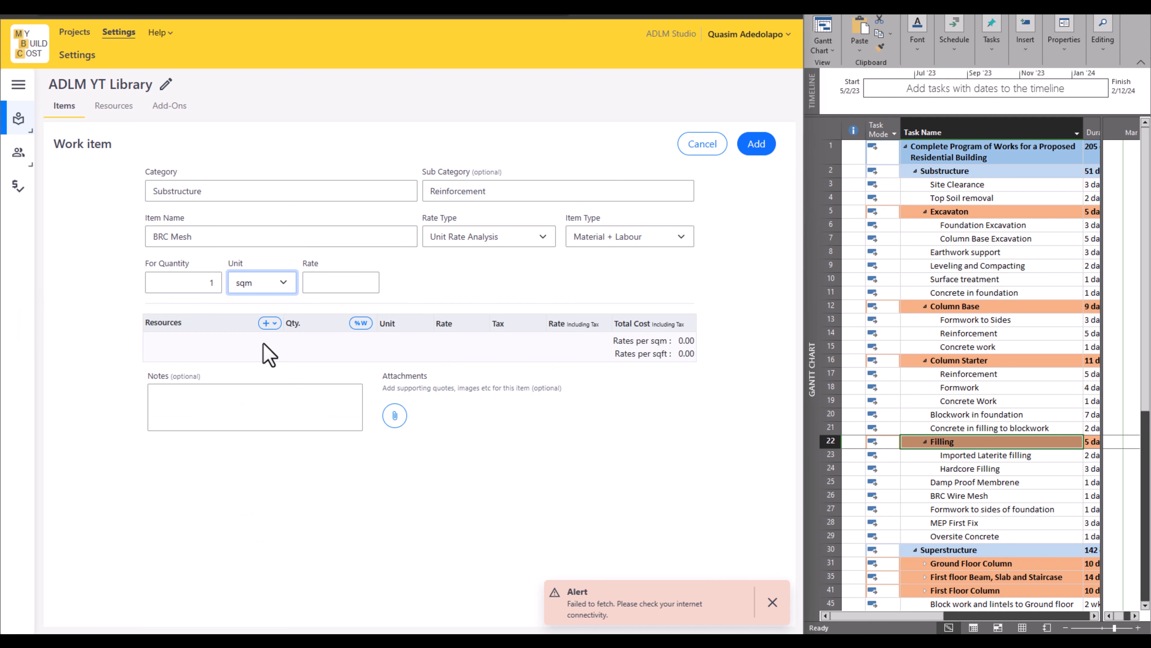
# Add Wire Mesh as a material resource of the BRC Mesh item with a quantity of 0.052
pyautogui.click(270, 323)
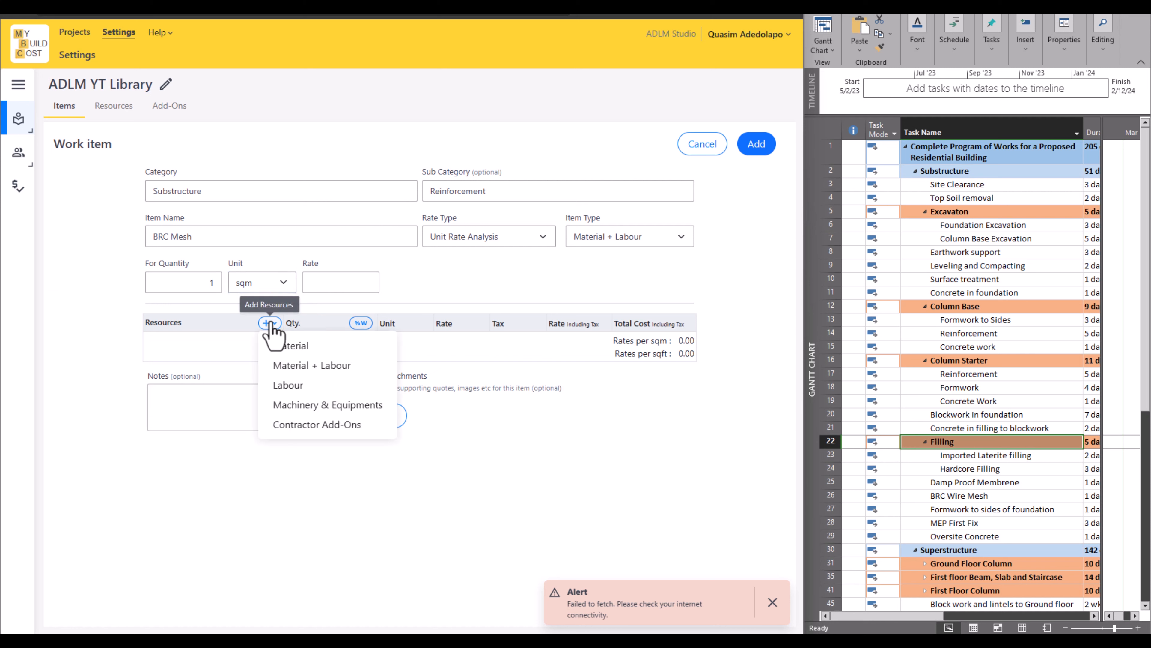
pyautogui.click(285, 346)
pyautogui.click(216, 363)
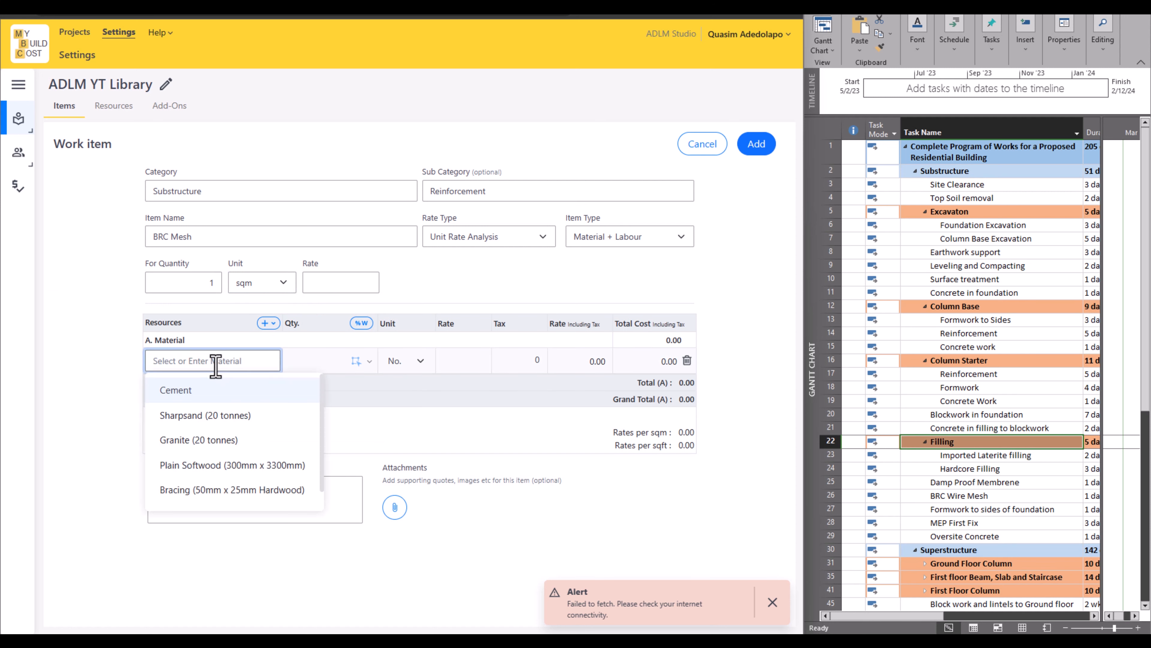
pyautogui.write('Wire Mesh')
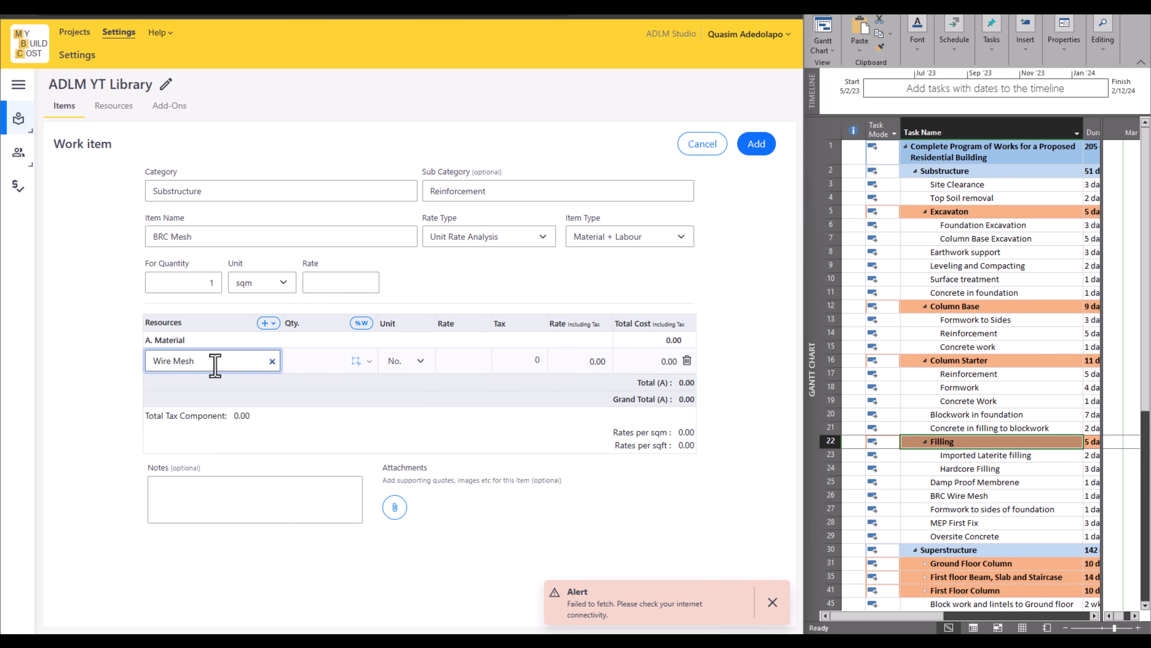
pyautogui.click(313, 368)
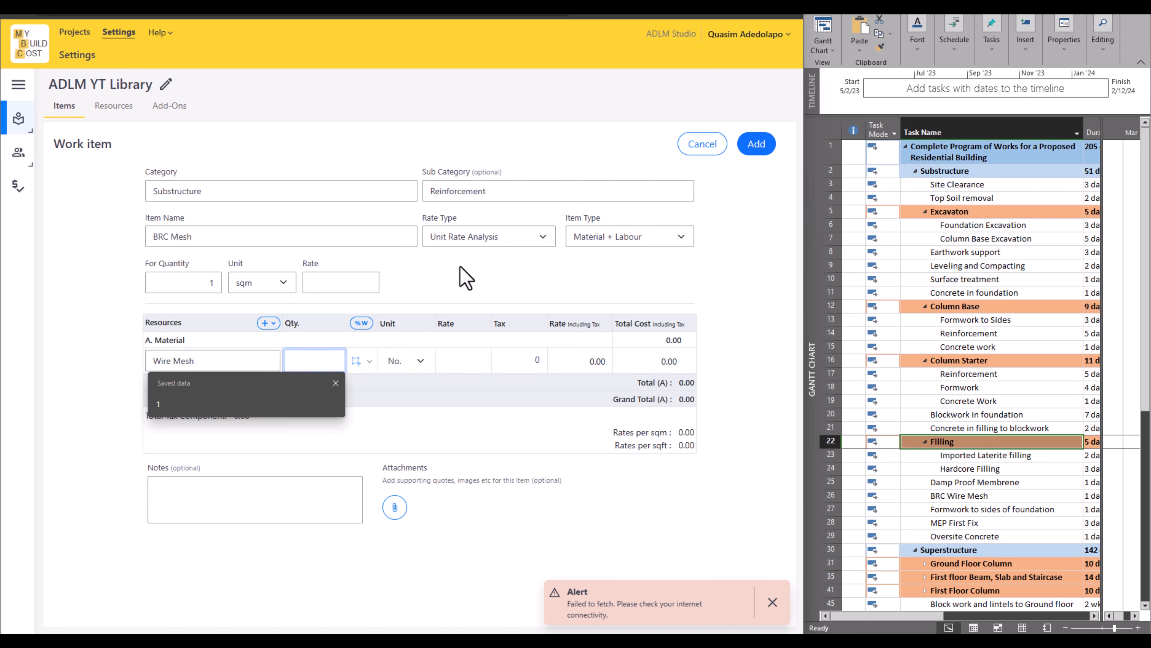
pyautogui.click(457, 284)
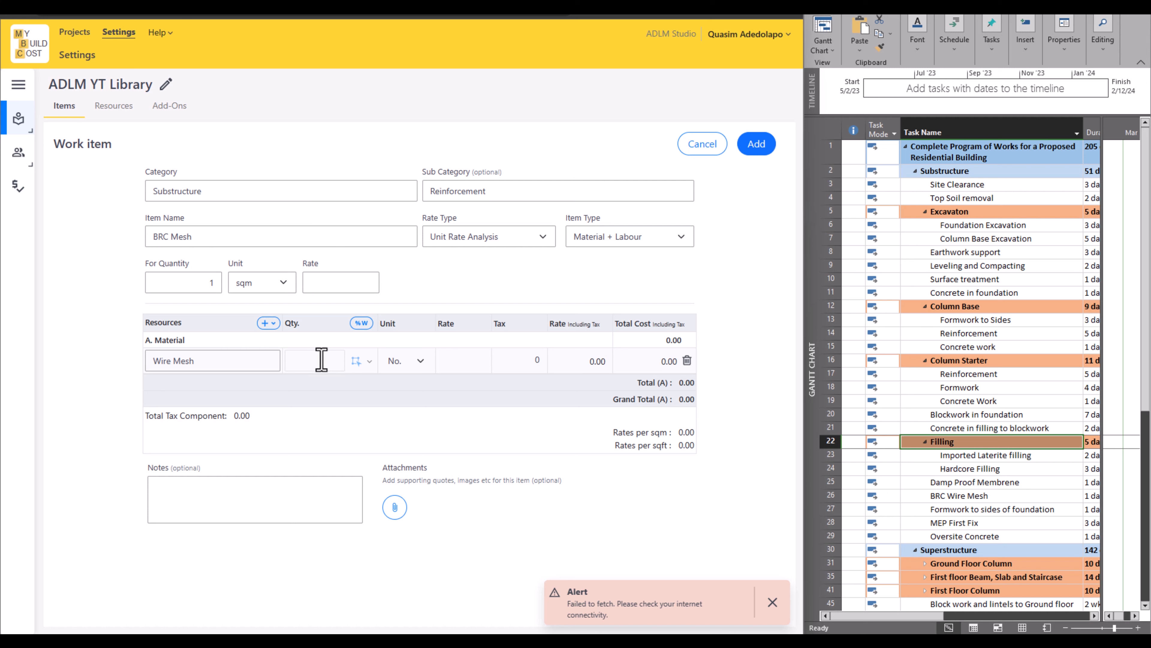
pyautogui.click(321, 359)
pyautogui.write('0')
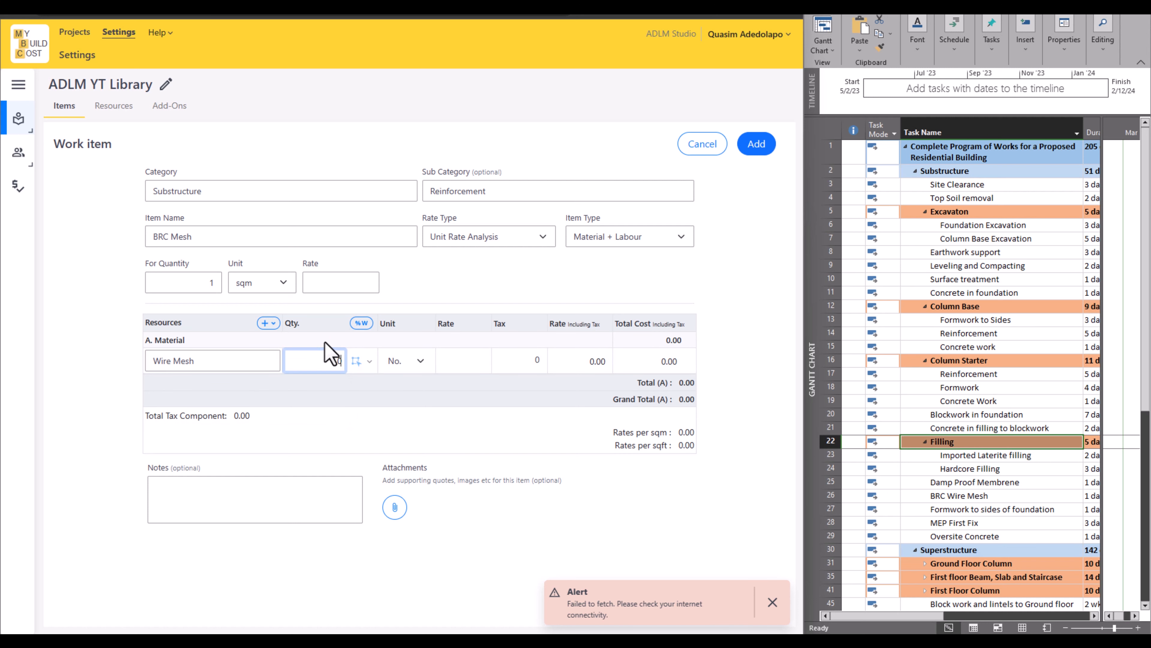
pyautogui.write('.052')
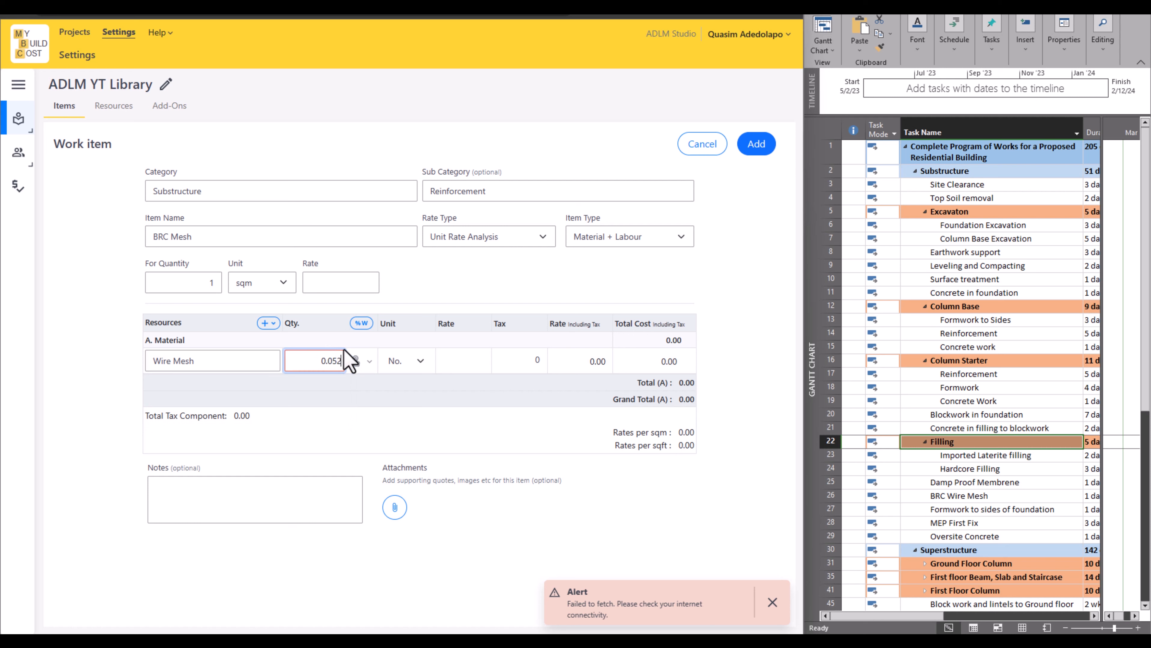
# Set the Wire Mesh material's unit to roll, its rate to 20000 and its tax to 7.5
pyautogui.click(418, 361)
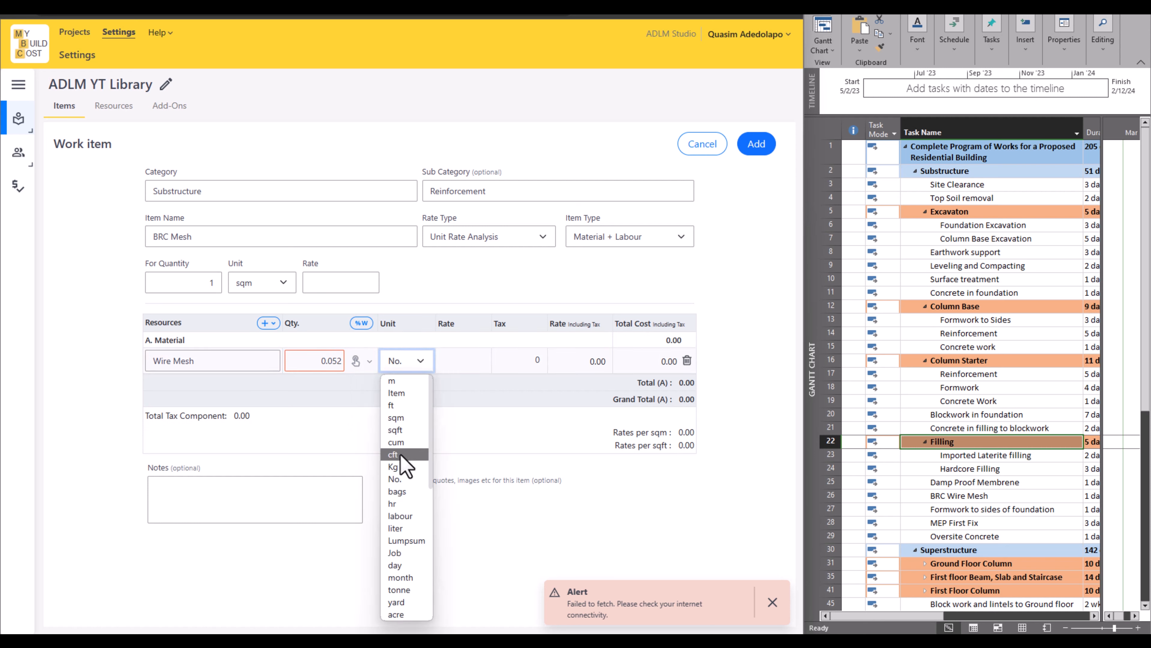
pyautogui.scroll(-2, 405, 458)
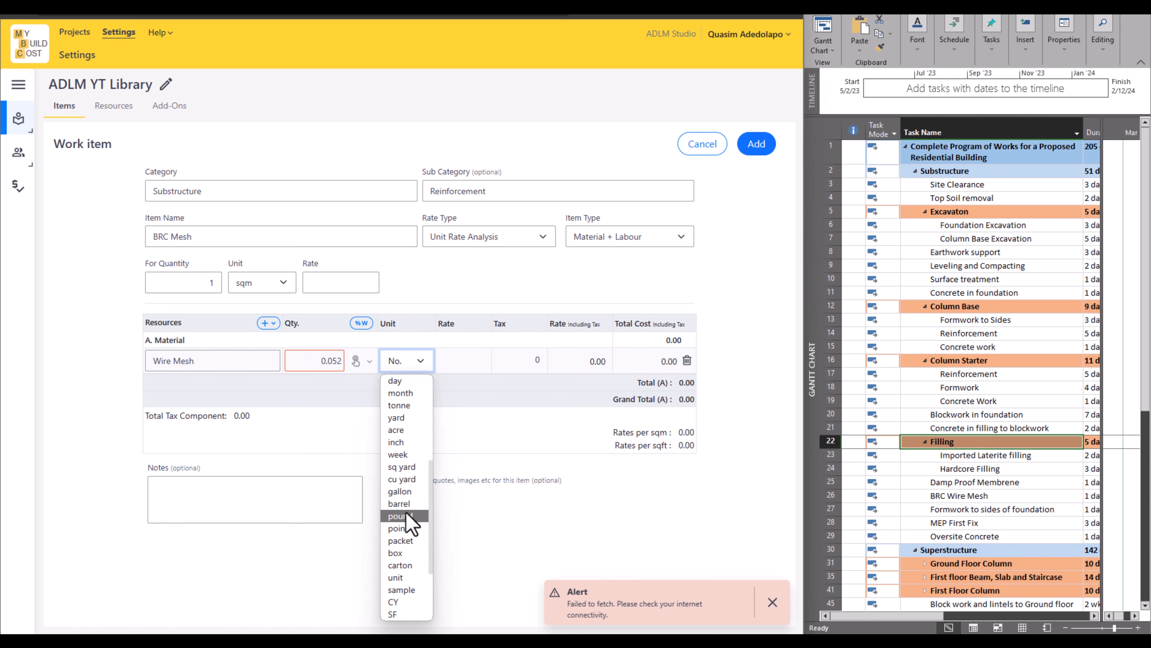
pyautogui.scroll(-5, 404, 476)
pyautogui.scroll(-1, 405, 476)
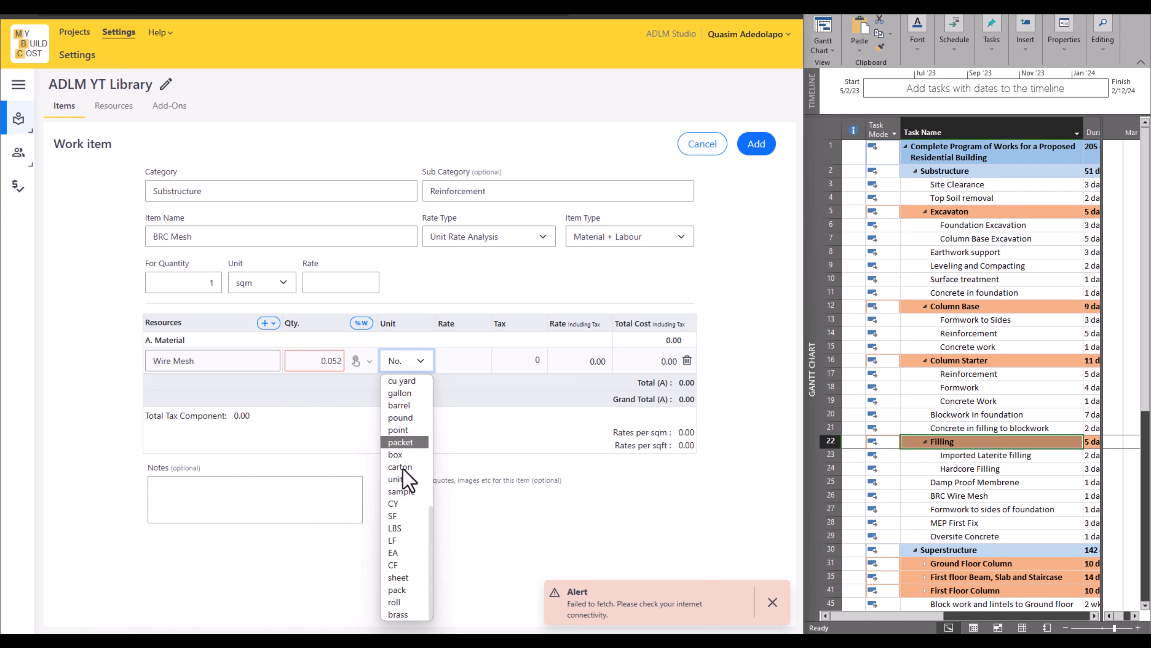
pyautogui.click(393, 602)
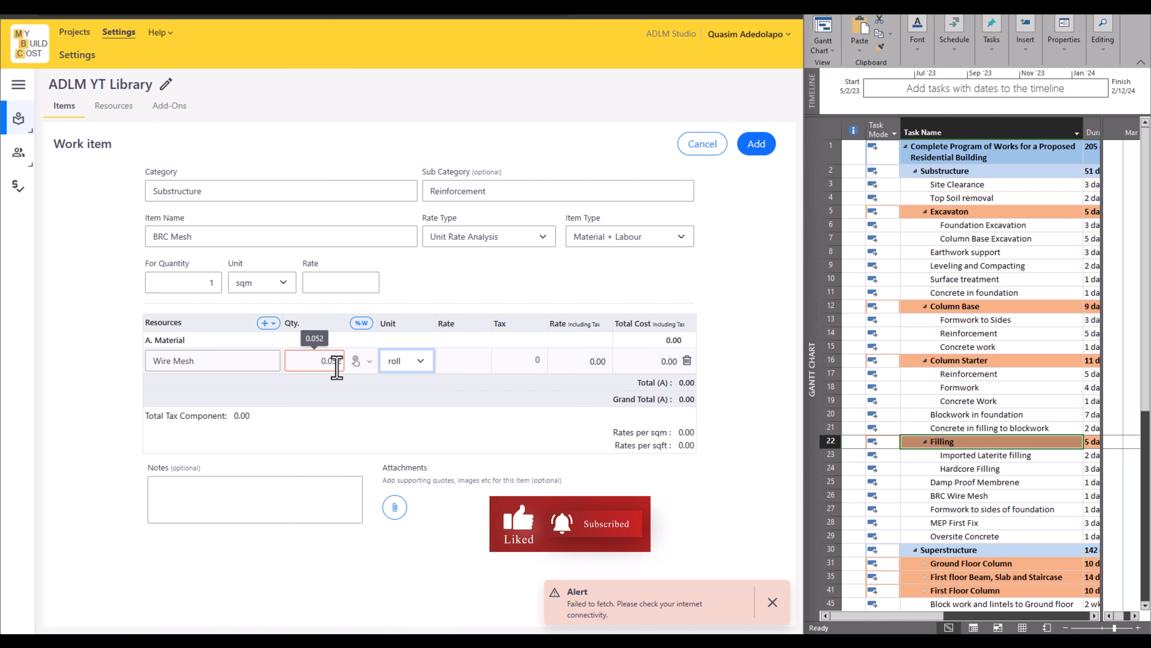
pyautogui.click(459, 363)
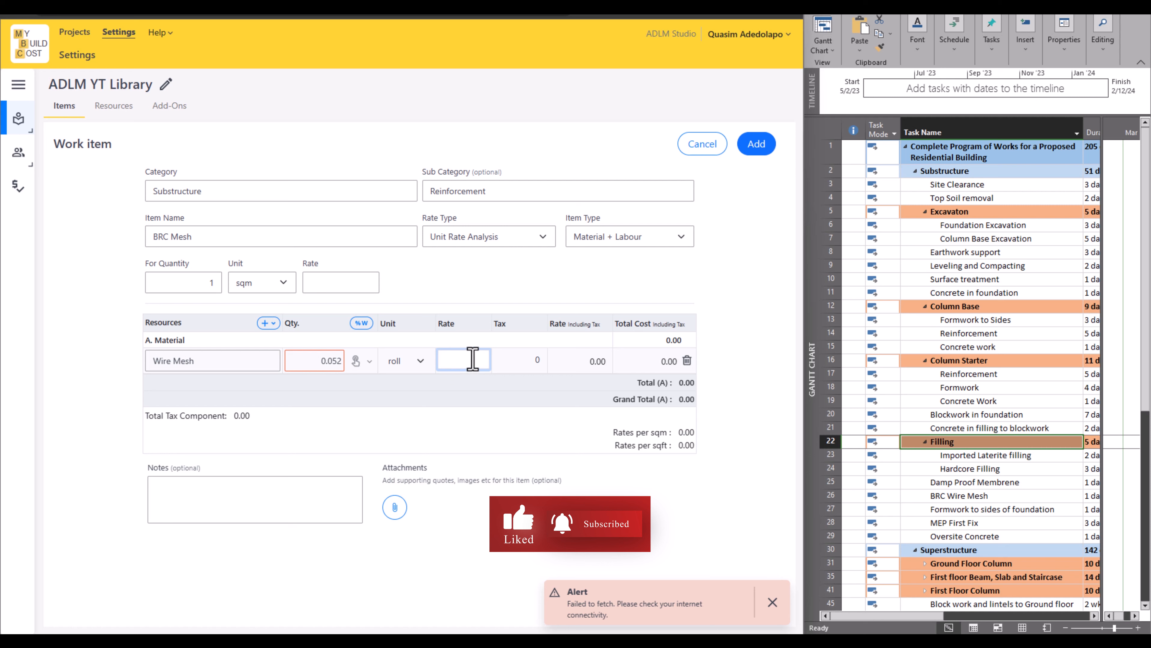
pyautogui.write('20000')
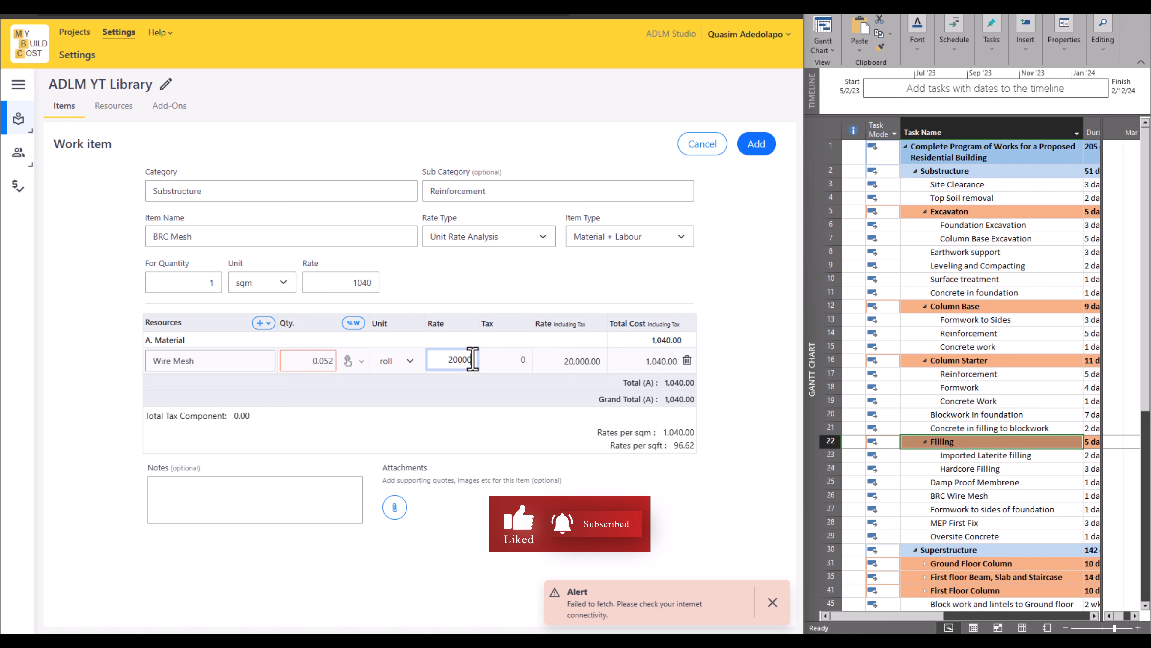
pyautogui.click(525, 365)
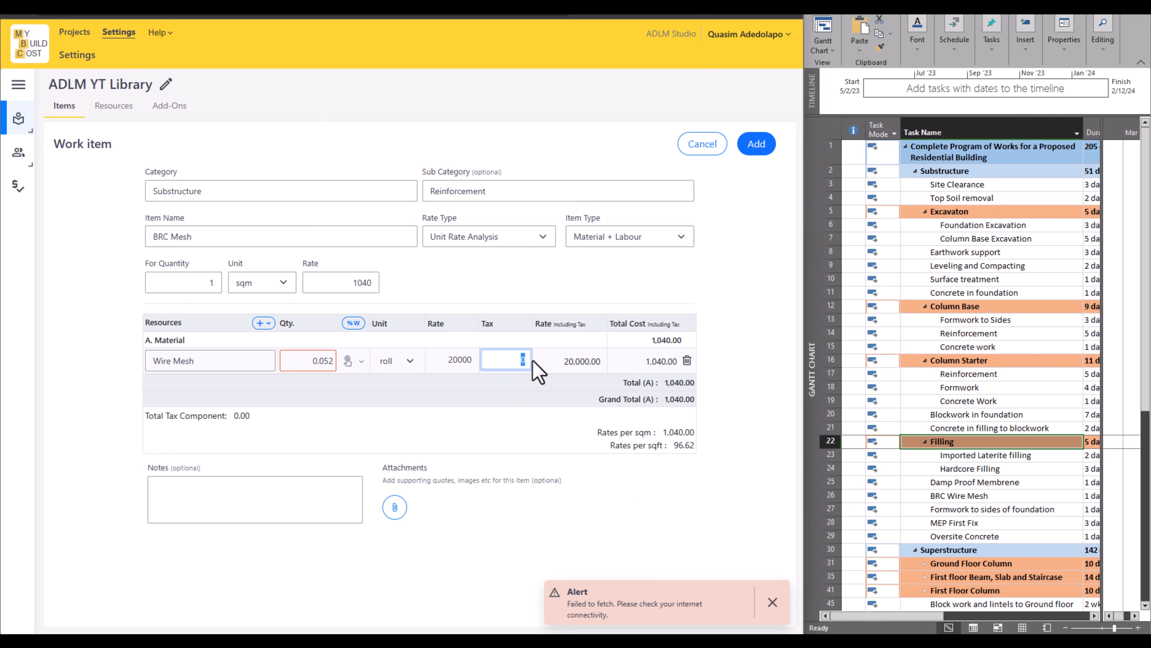
pyautogui.write('7.5')
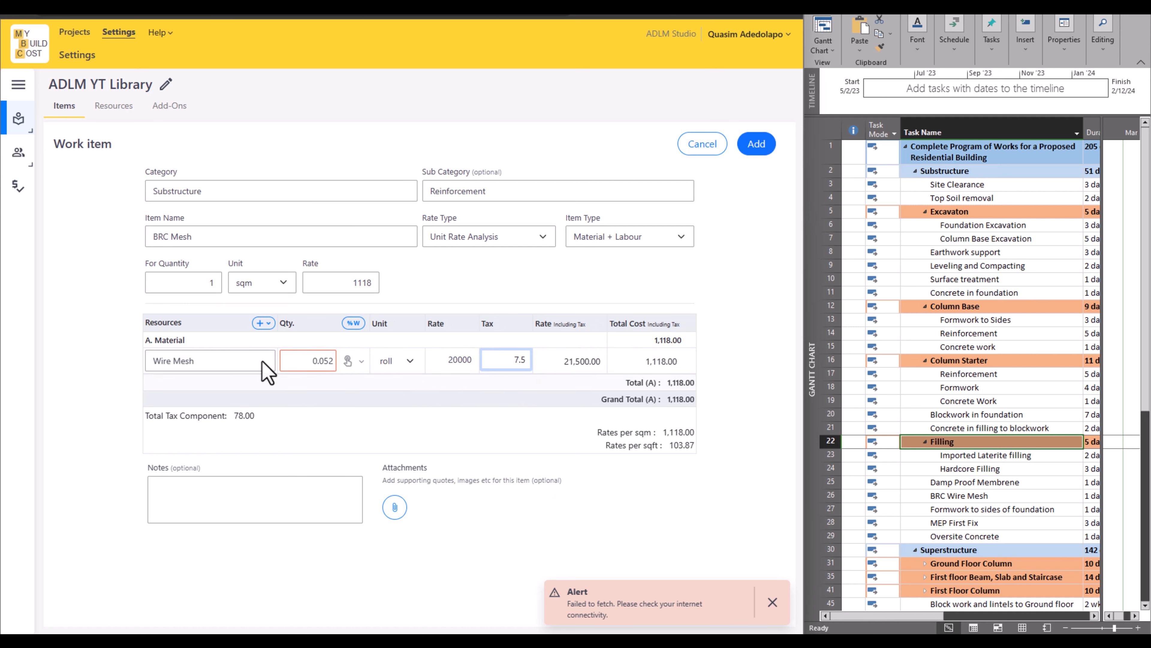
# Add Mesh Labour as a labour resource of the BRC Mesh item with quantity 1 and unit roll
pyautogui.click(262, 323)
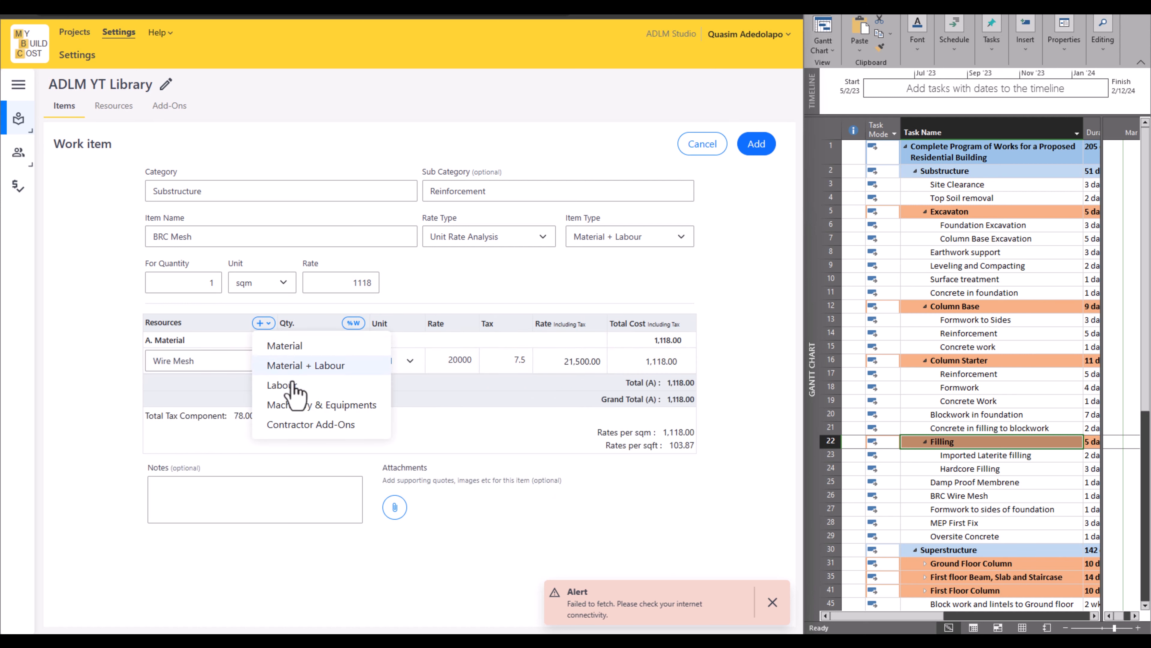
pyautogui.click(281, 385)
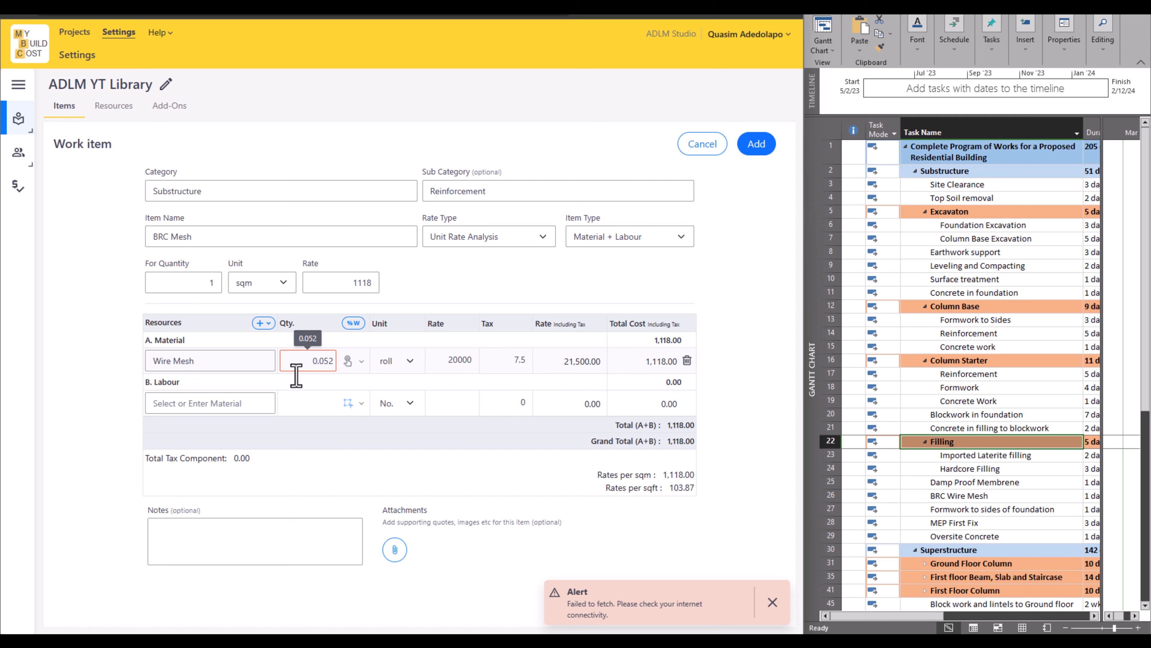
pyautogui.click(251, 402)
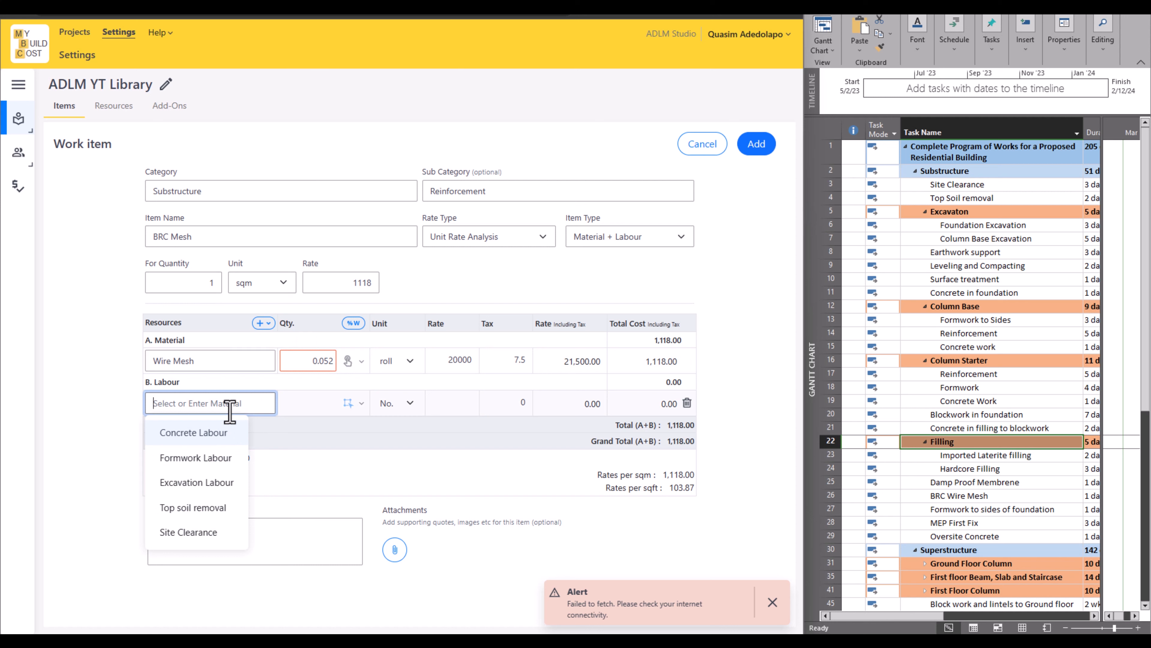
pyautogui.write('Mesh Labour')
pyautogui.click(303, 402)
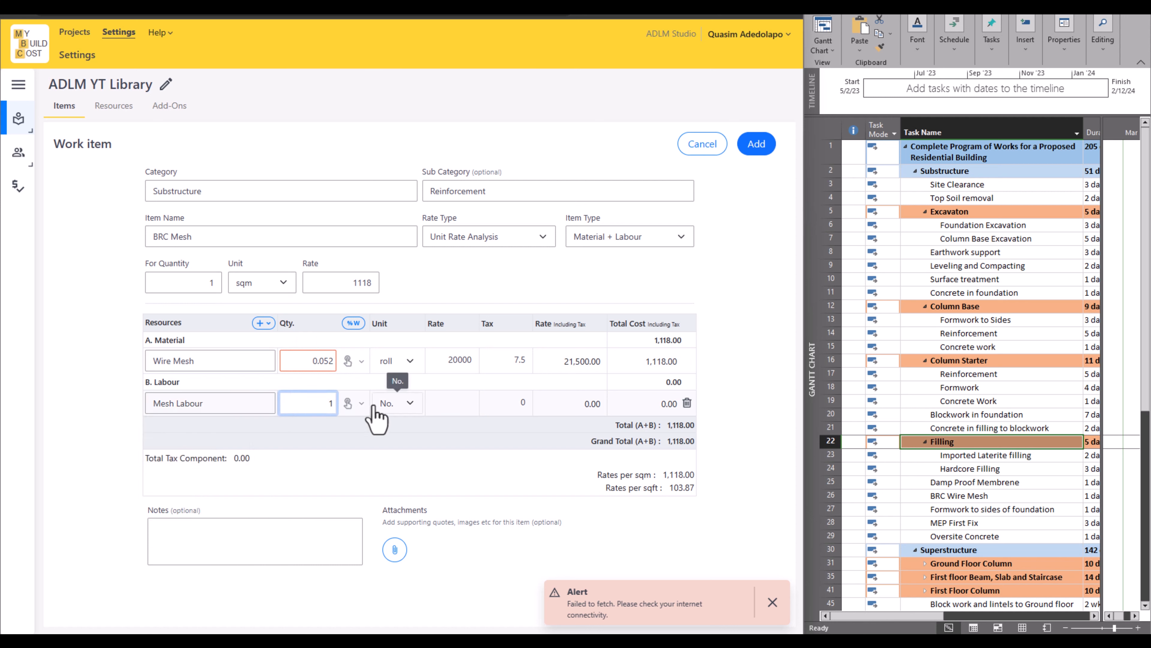
pyautogui.click(384, 409)
pyautogui.click(393, 380)
# Set the Mesh Labour rate to 2350 and its tax to 7.5
pyautogui.click(456, 401)
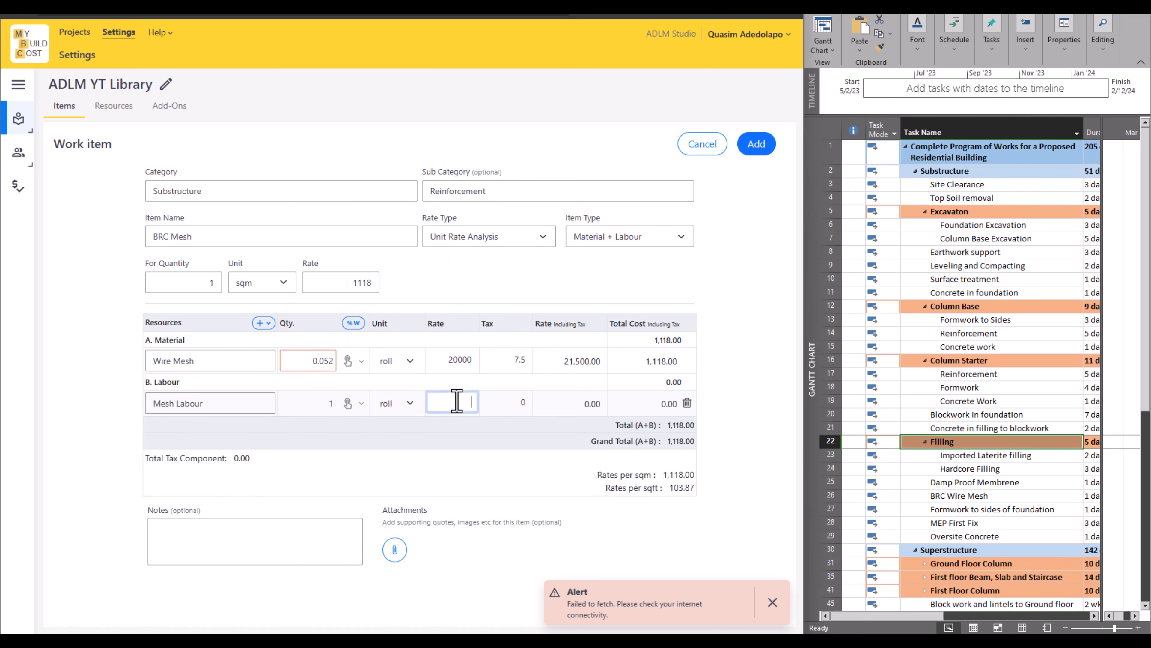
pyautogui.write('235')
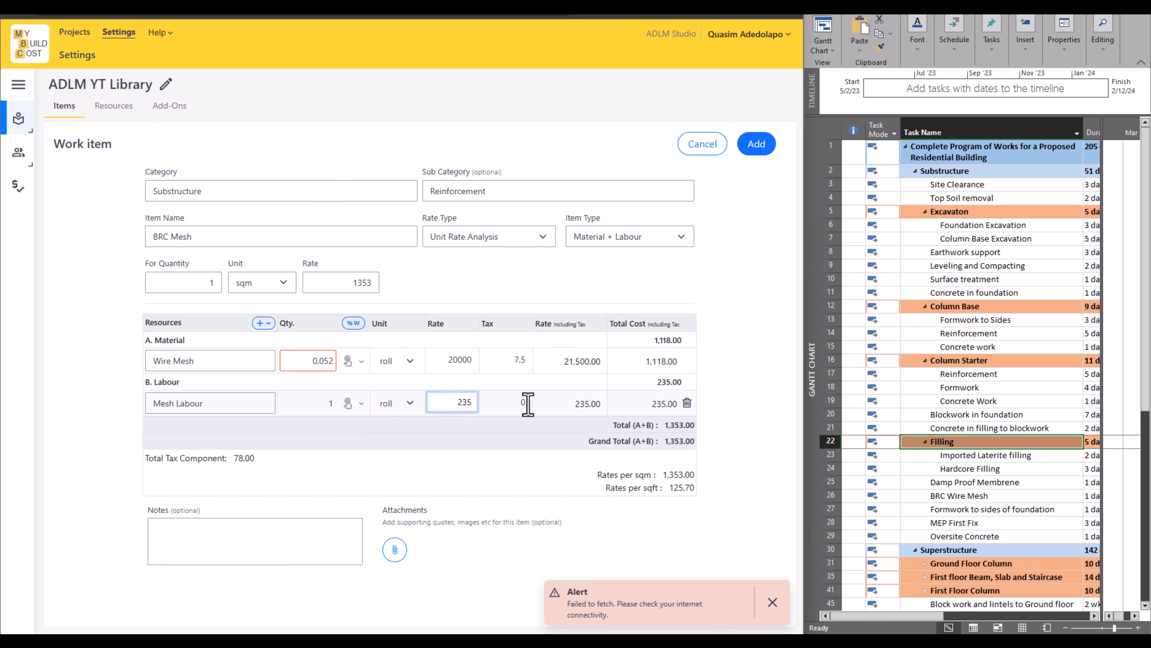
pyautogui.write('0')
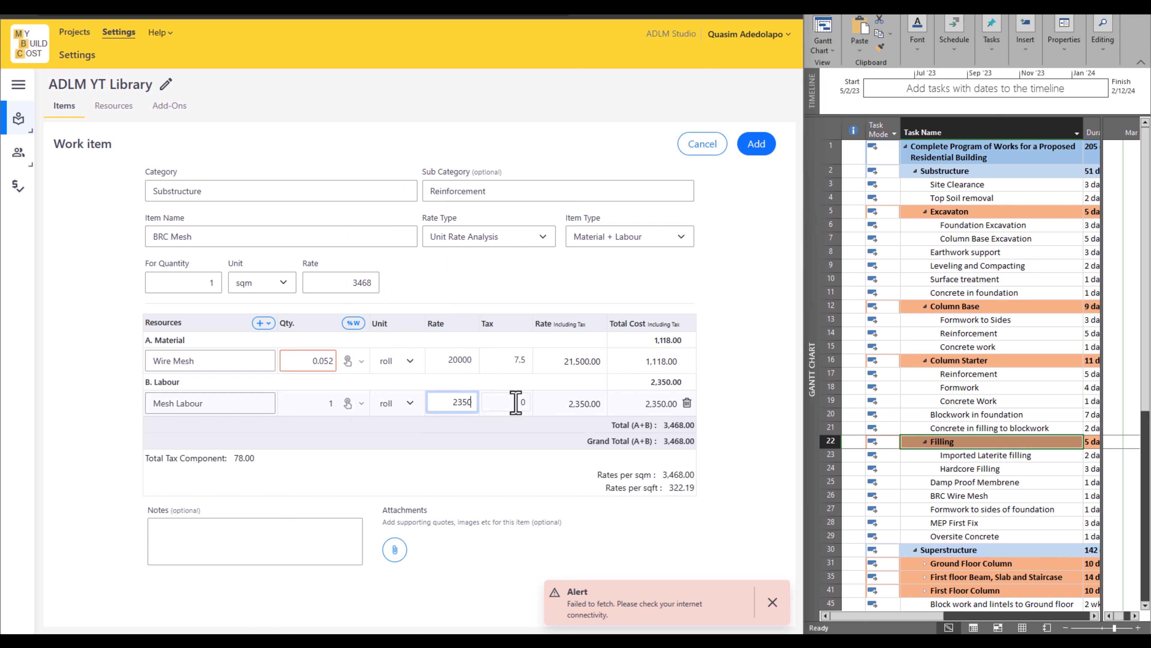
pyautogui.click(516, 402)
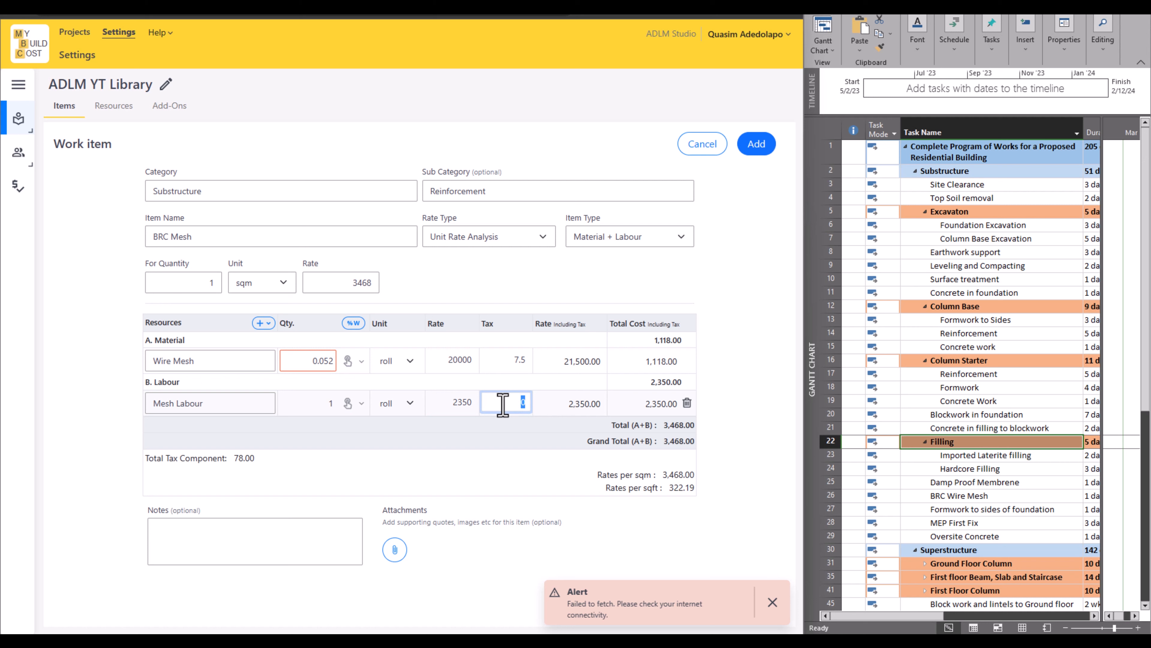
pyautogui.write('7.5')
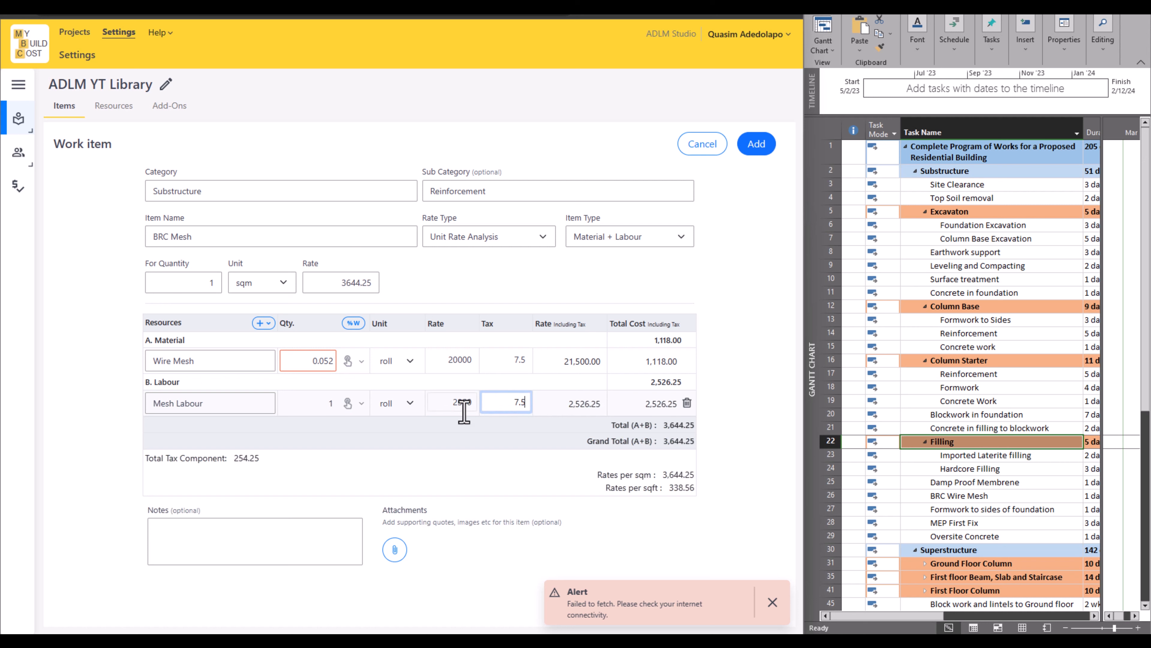
pyautogui.click(364, 287)
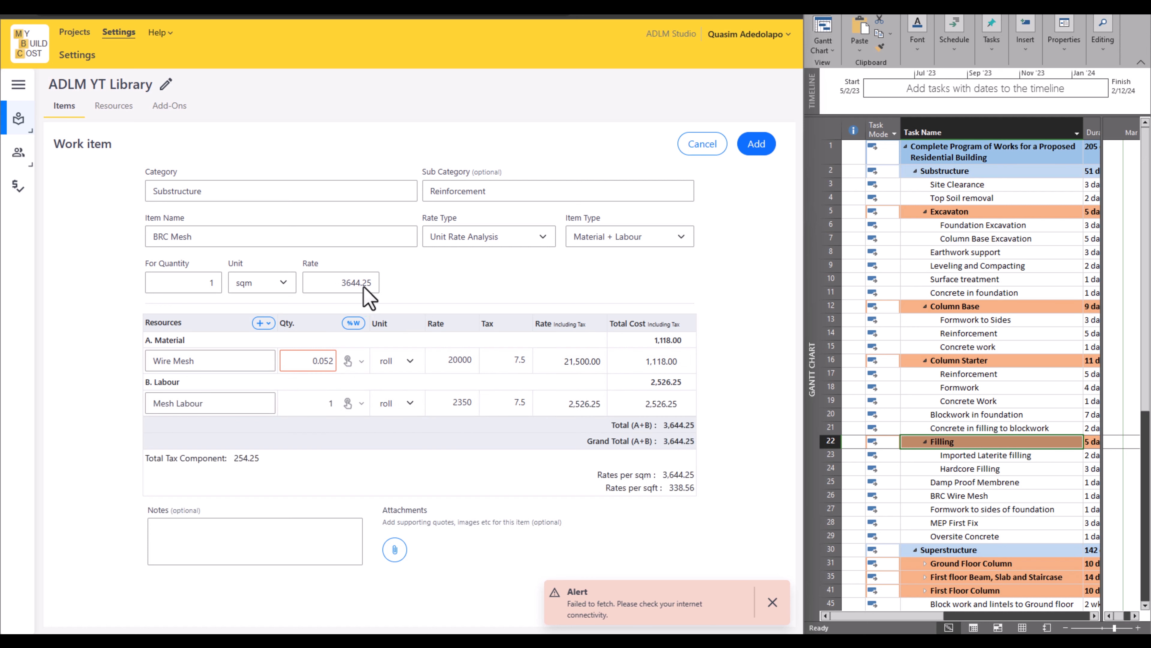
# Add the Overhead and Profit contractor add-on and try to save the BRC Mesh item to the library
pyautogui.click(260, 323)
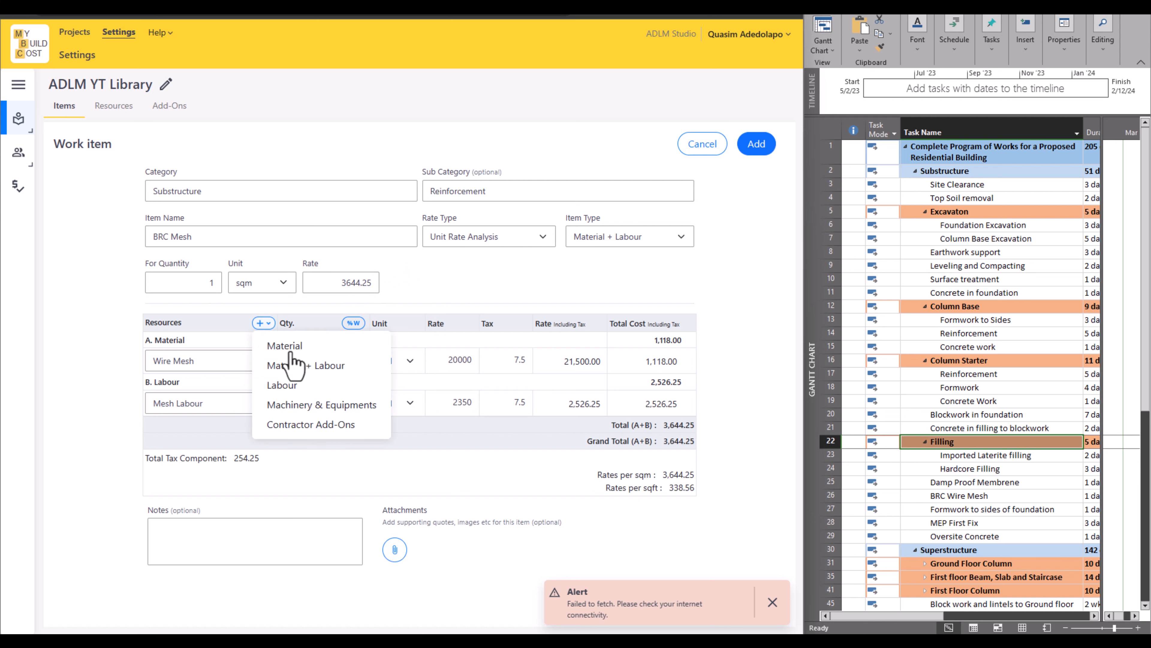
pyautogui.click(297, 428)
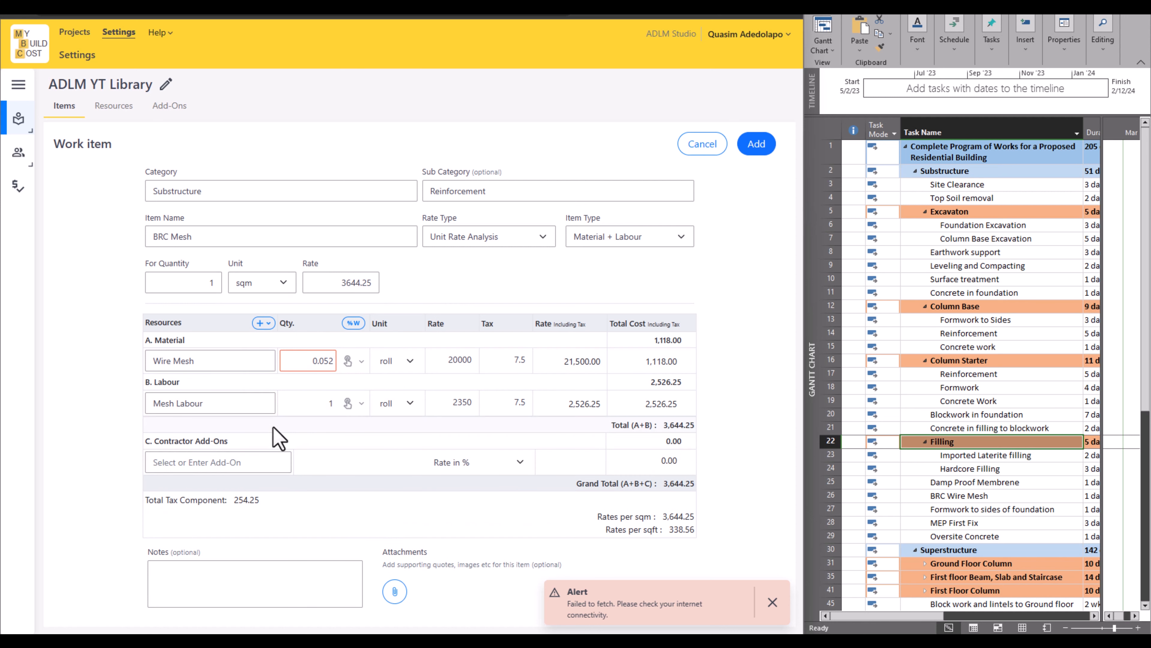
pyautogui.click(262, 463)
pyautogui.click(219, 488)
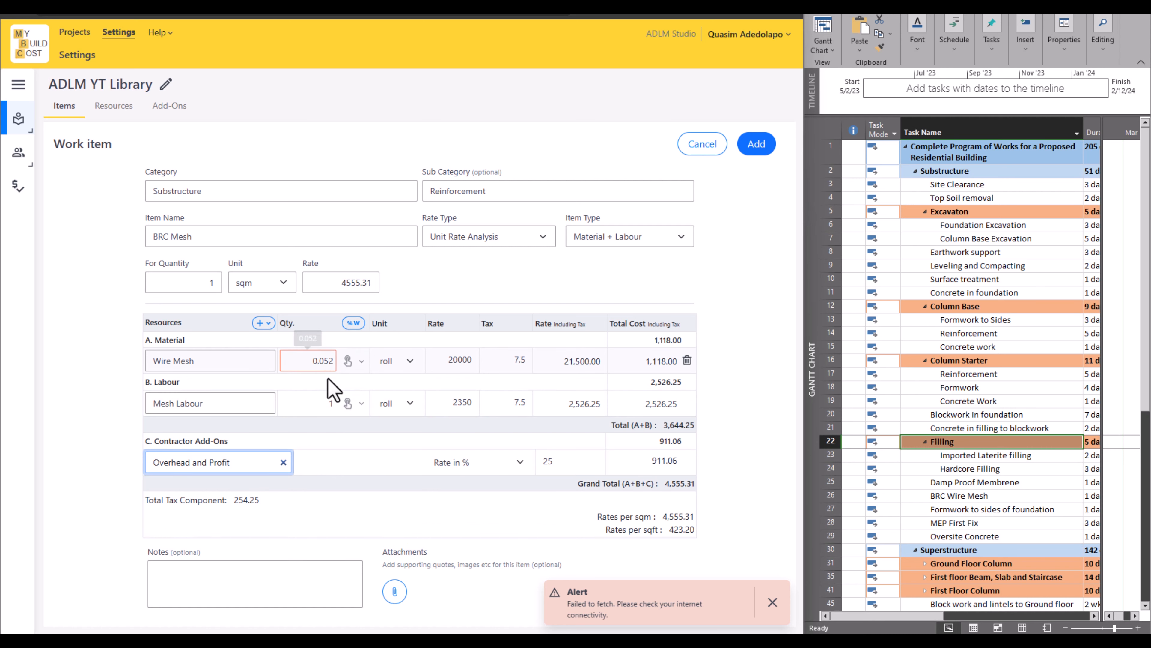
pyautogui.click(754, 146)
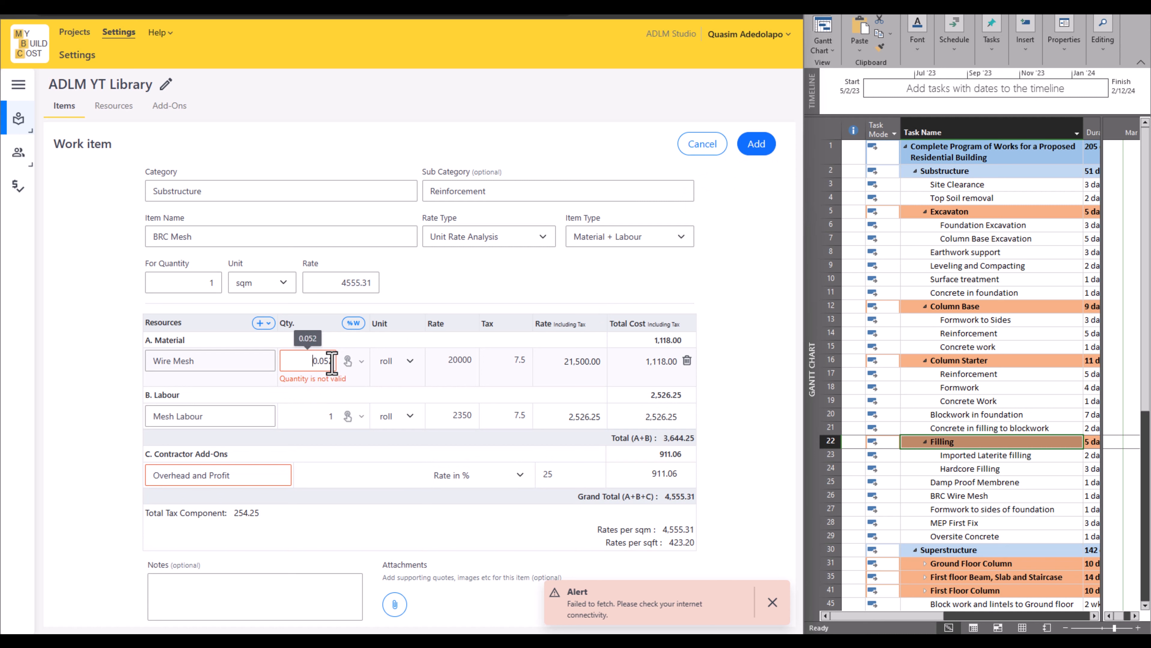
# Set the Wire Mesh quantity to 0.05 and save the BRC Mesh item to the library
pyautogui.moveTo(331, 360); pyautogui.dragTo(343, 372)
pyautogui.write('0')
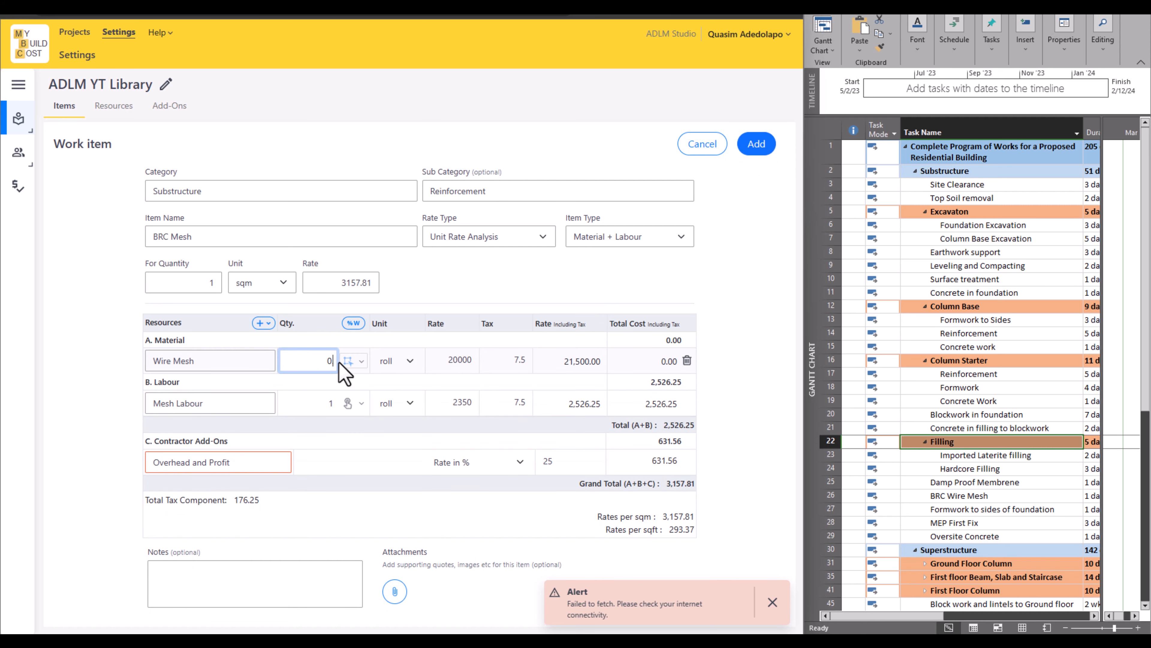
pyautogui.write('.05')
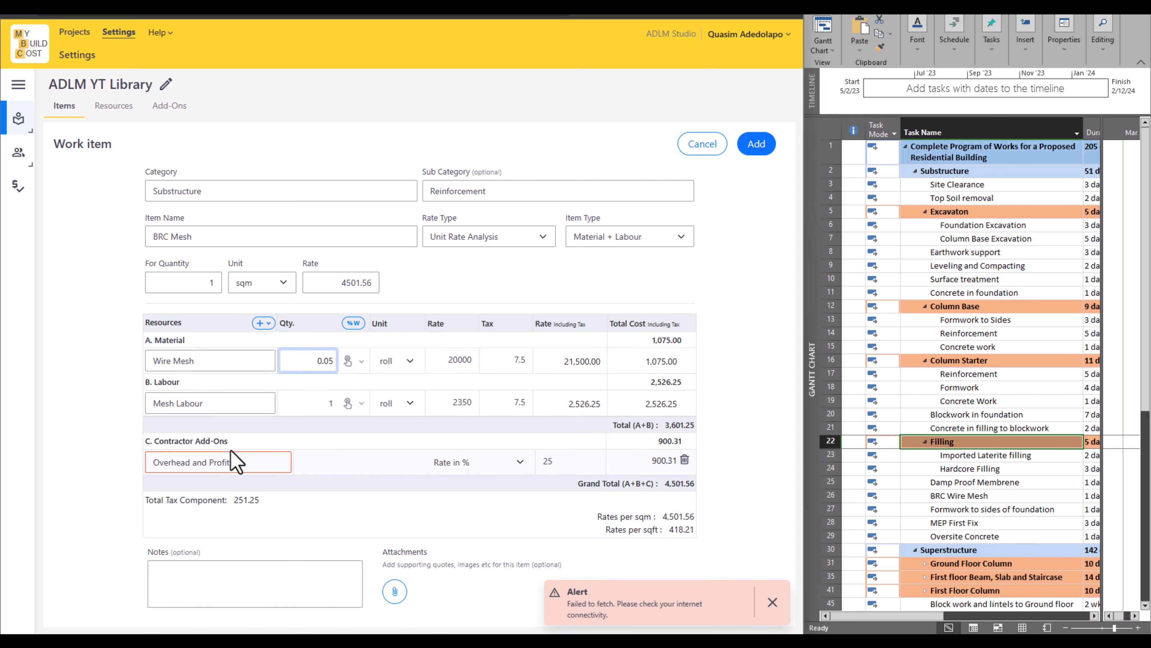
pyautogui.click(757, 145)
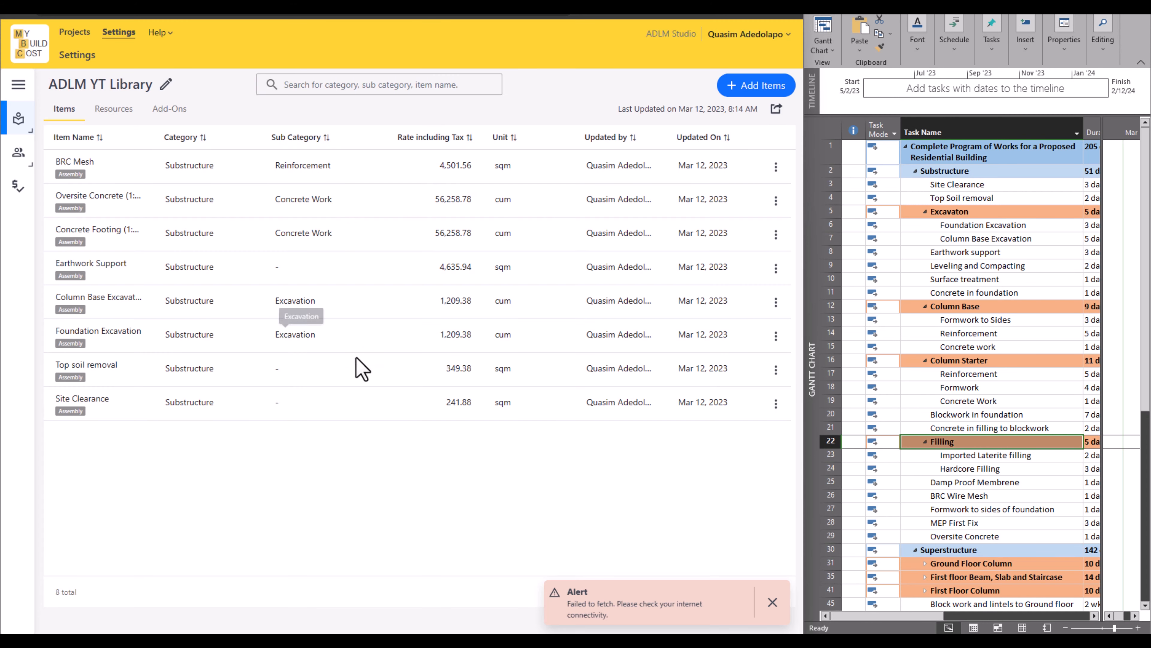
# Start a new work item named Col Starter Reinforcrment in category Substructure and sub category Reinforcement
pyautogui.click(771, 86)
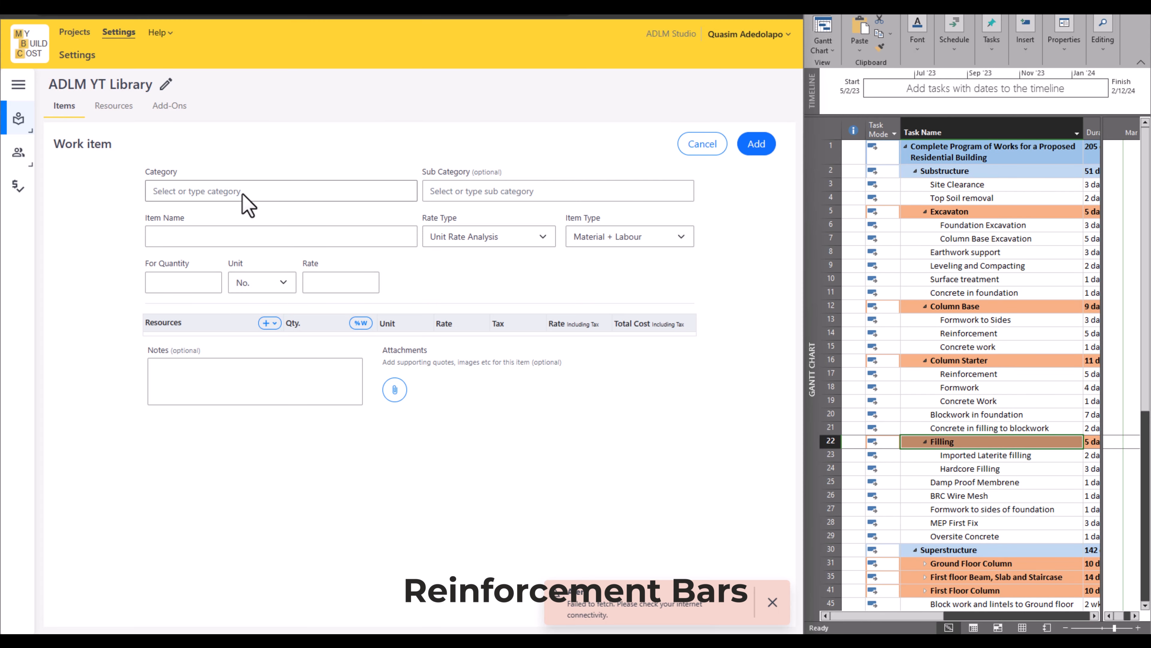
pyautogui.click(244, 191)
pyautogui.click(198, 222)
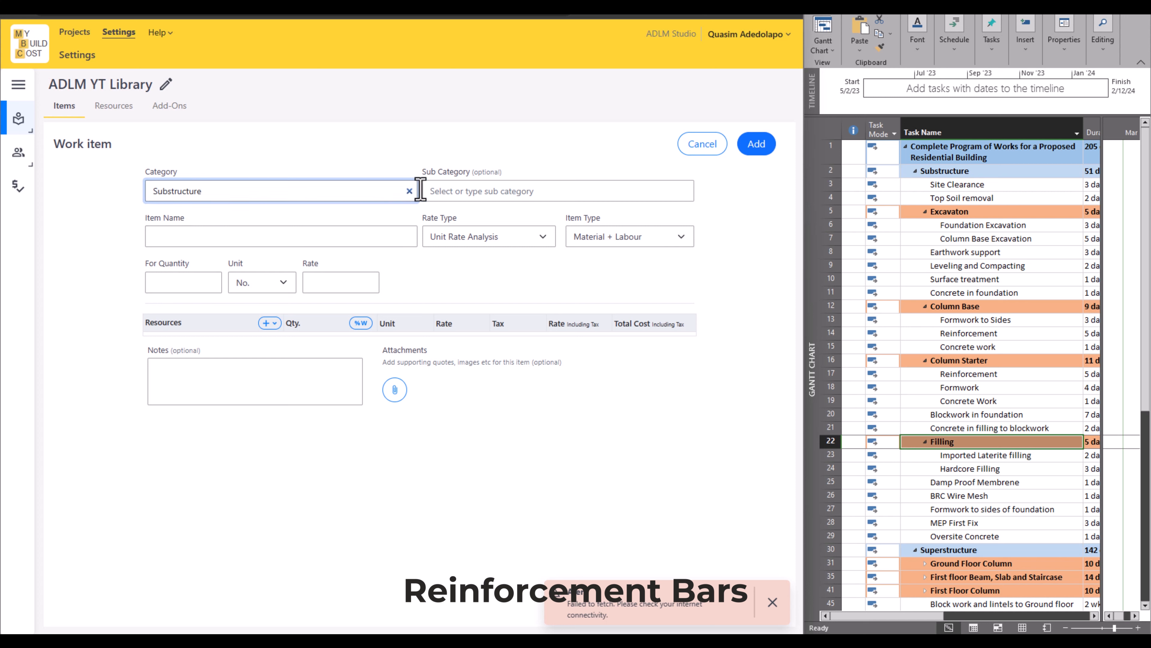
pyautogui.click(444, 191)
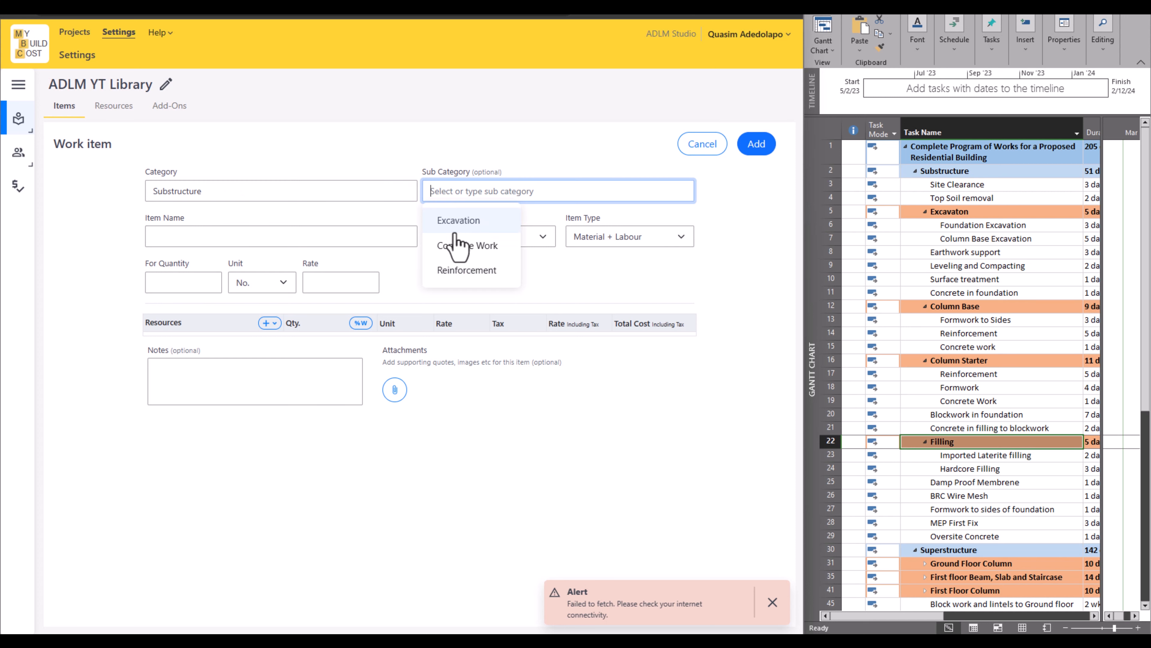
pyautogui.click(462, 270)
pyautogui.click(291, 236)
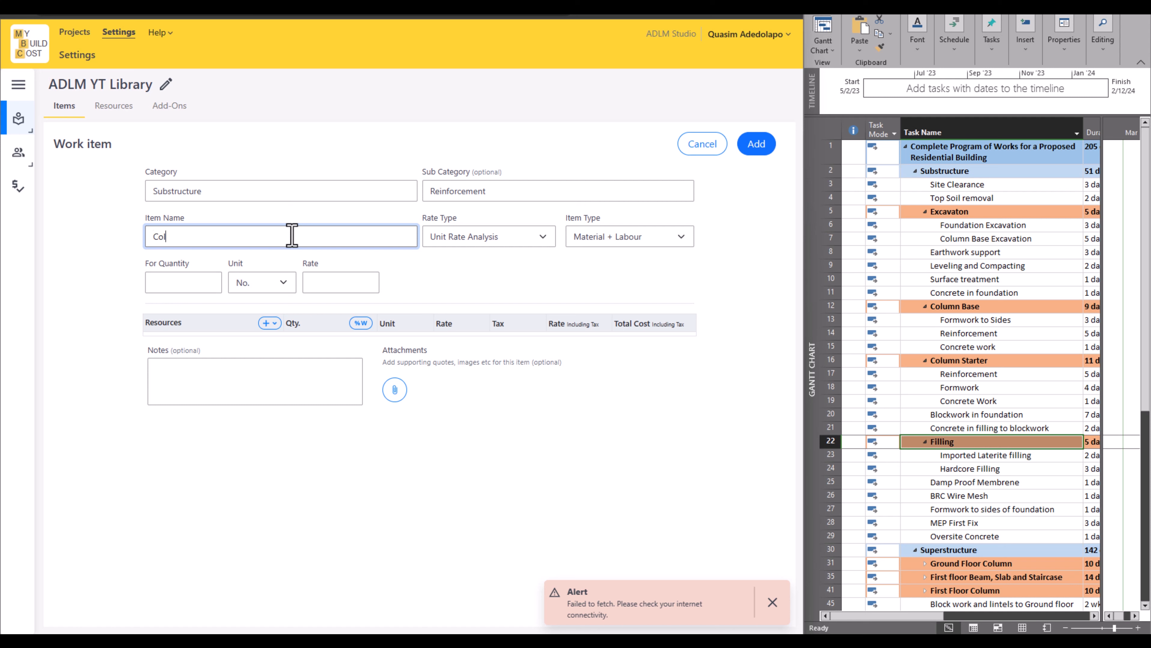
pyautogui.write('Starter Reinforcrment')
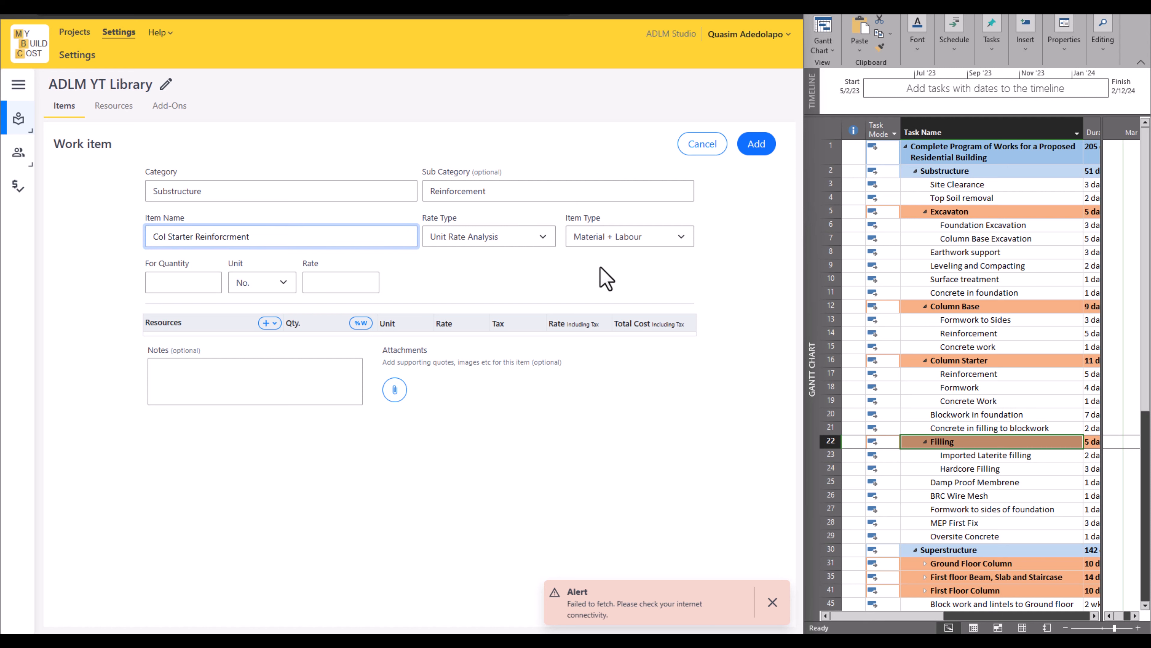
# Set the work item's quantity basis to 1 and its unit to tonne
pyautogui.click(169, 284)
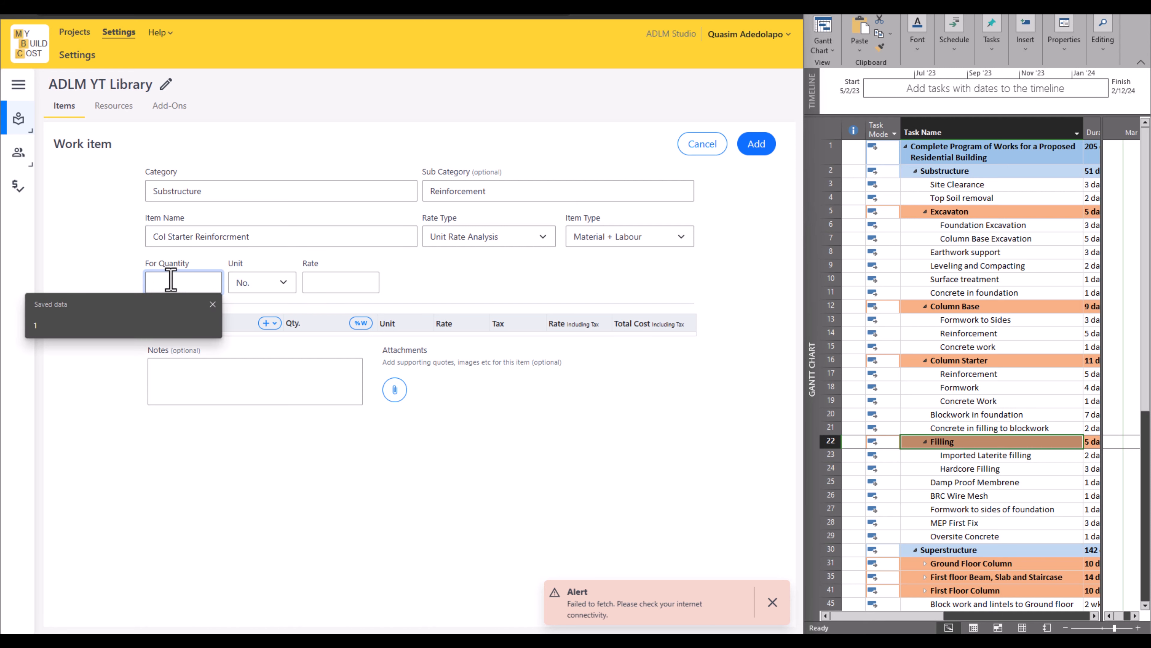
pyautogui.write('1')
pyautogui.click(288, 291)
pyautogui.scroll(-4, 270, 372)
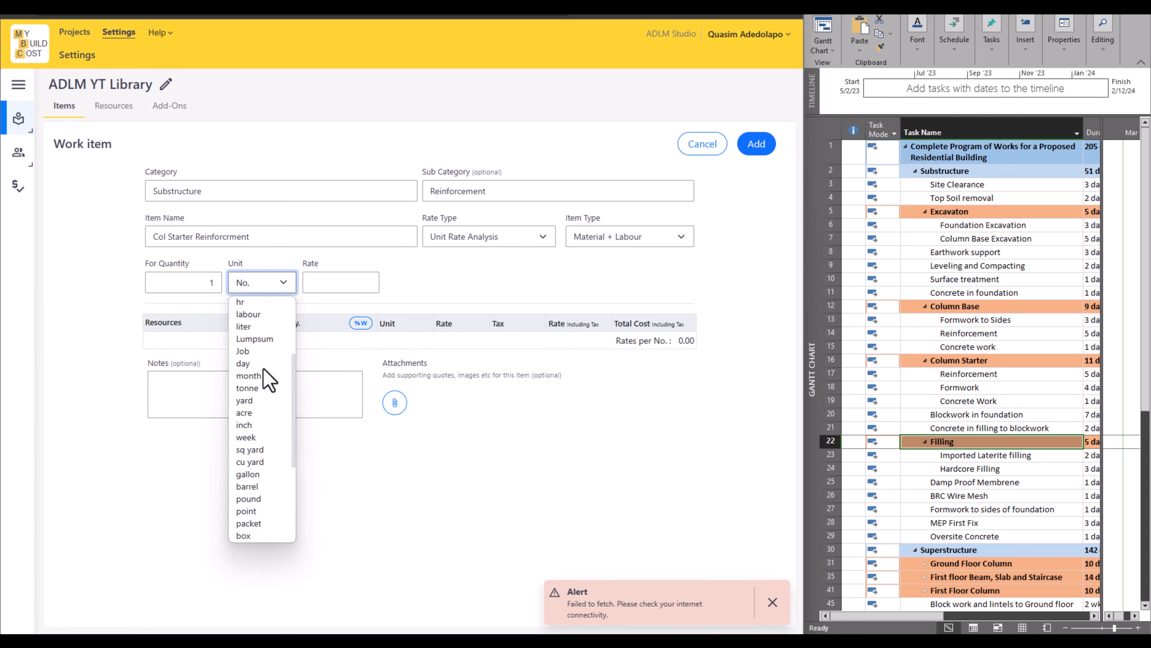
pyautogui.click(265, 384)
# Add a material resource named Reinforcement Bar to the column starter reinforcement item
pyautogui.click(267, 323)
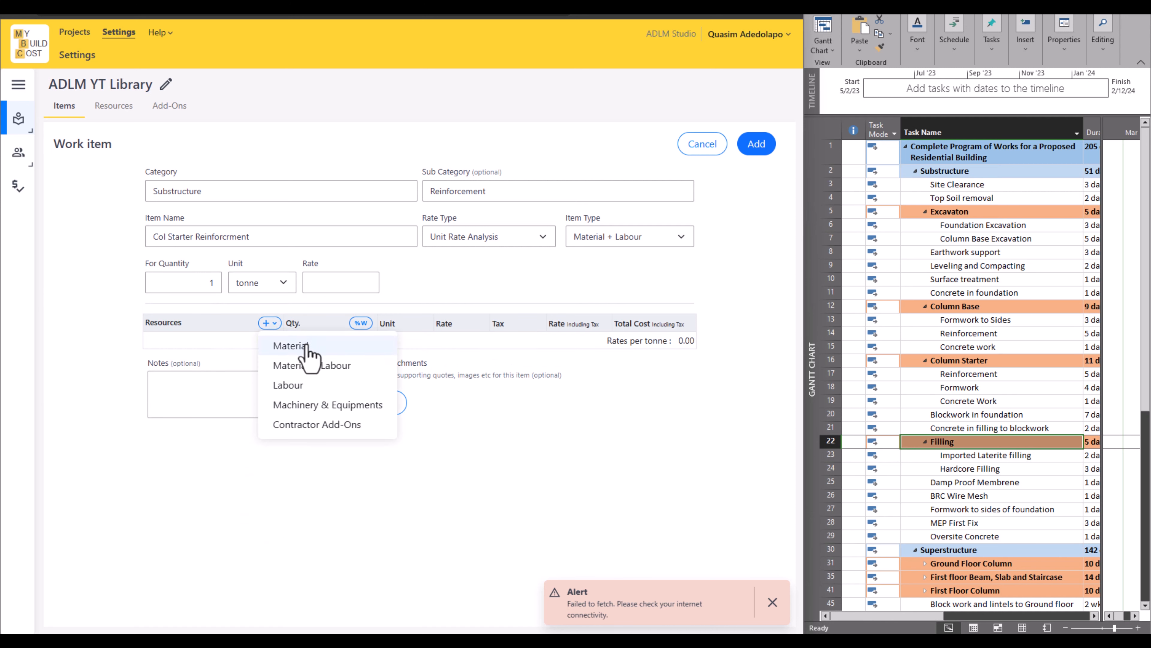
pyautogui.click(302, 345)
pyautogui.click(239, 360)
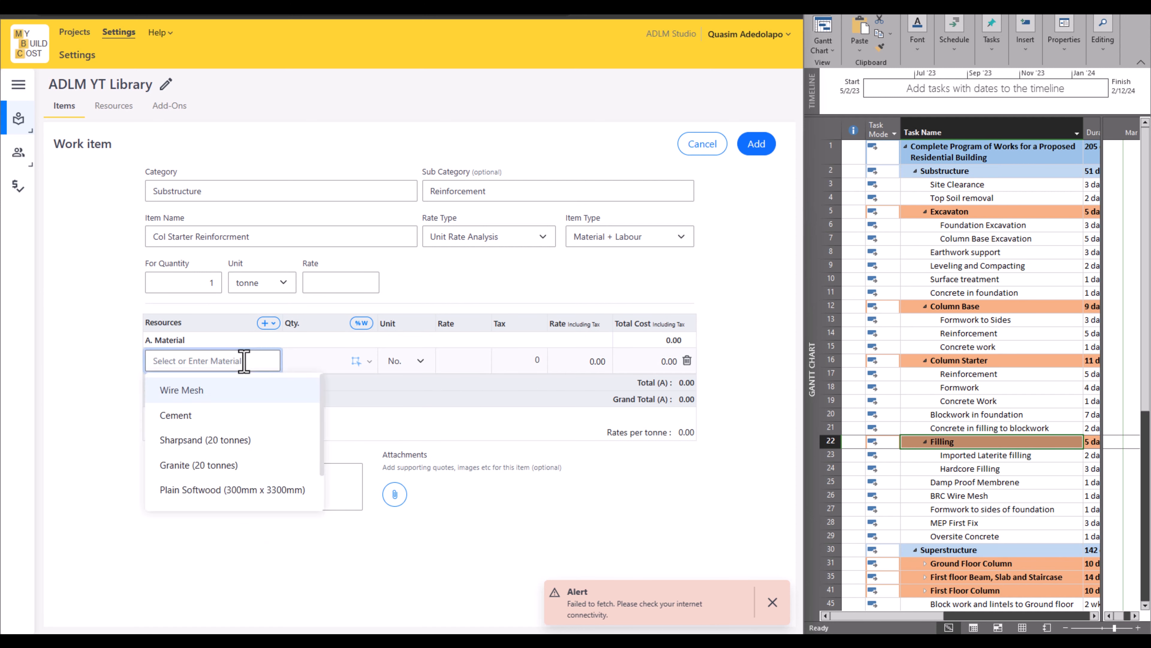
pyautogui.write('1')
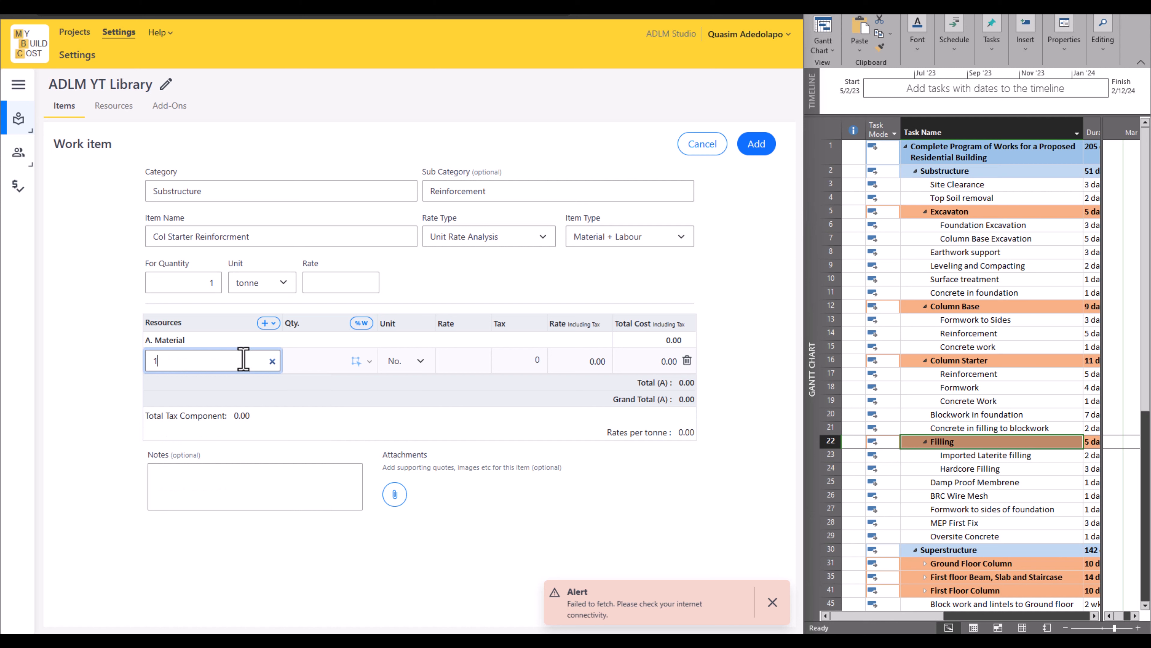
pyautogui.click(324, 360)
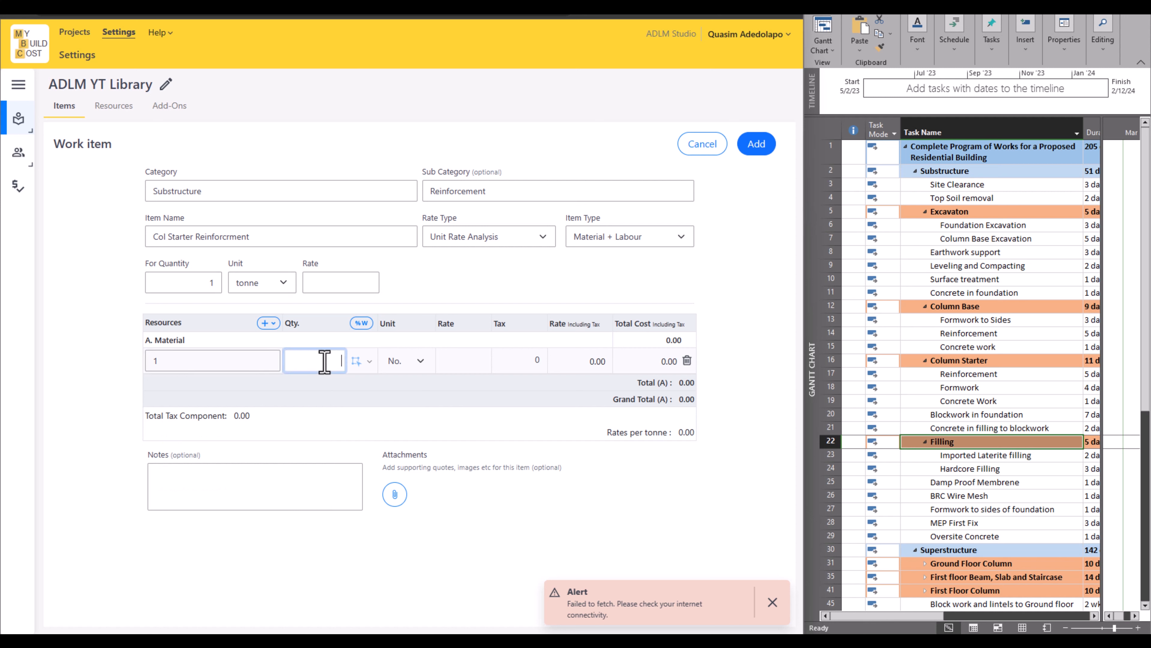
pyautogui.moveTo(236, 360); pyautogui.dragTo(142, 361)
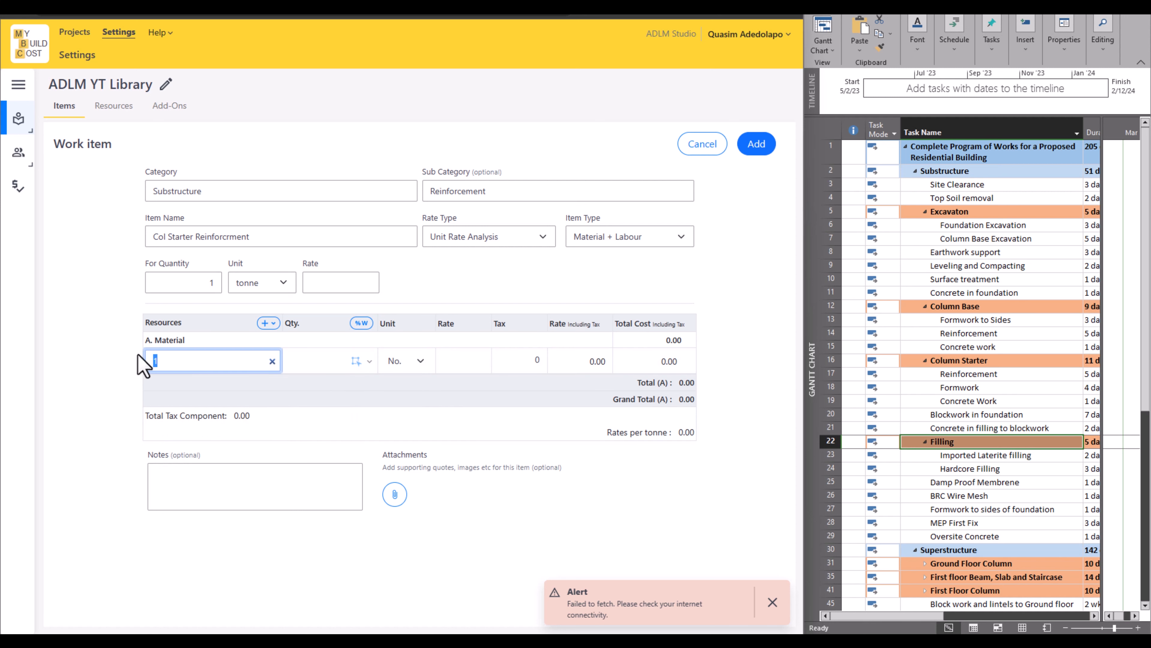
pyautogui.write('Reinforcement Bar')
# Set the Reinforcement Bar quantity to 1 and its unit to tonne
pyautogui.click(308, 362)
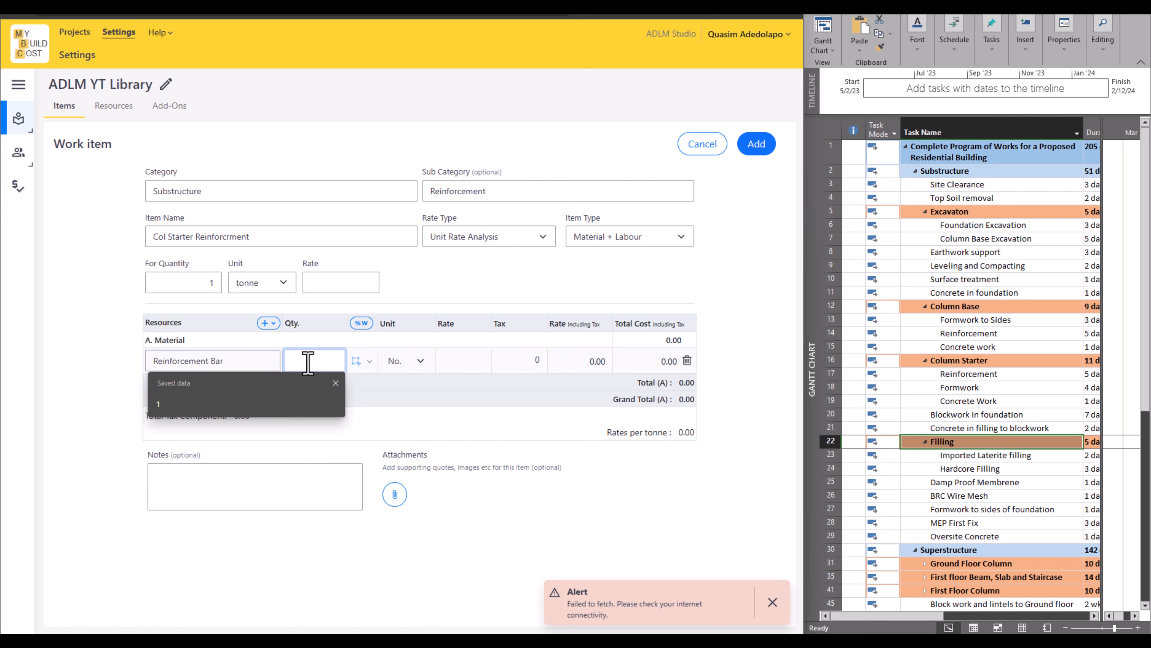
pyautogui.write('1')
pyautogui.click(405, 363)
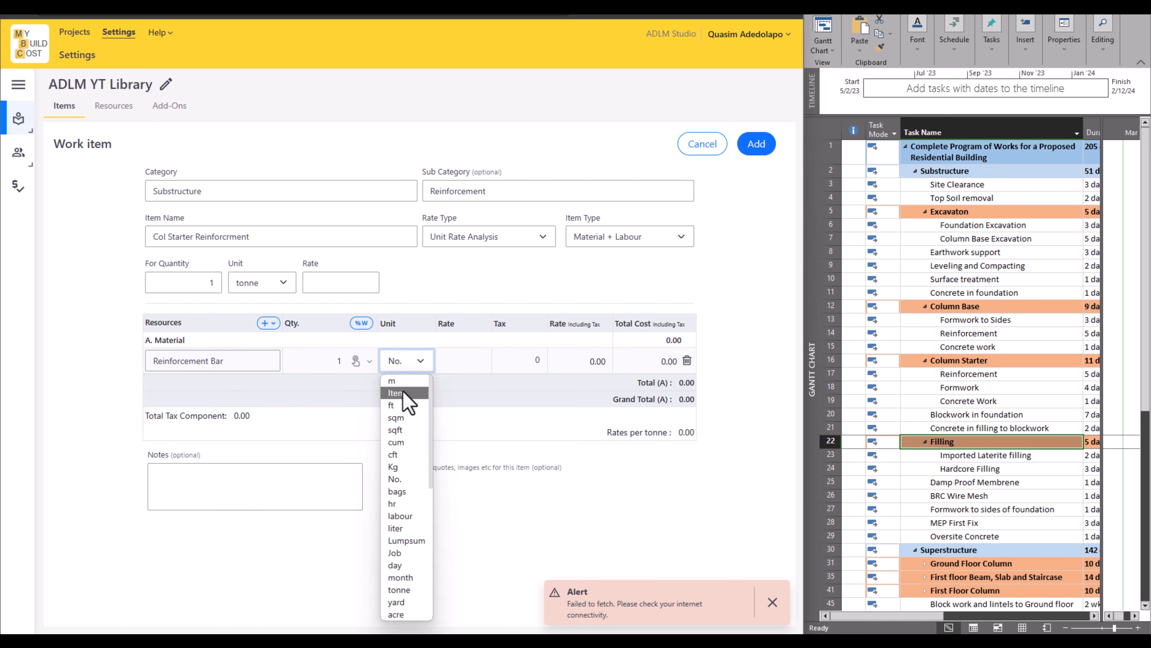
pyautogui.scroll(-5, 419, 437)
pyautogui.click(398, 588)
# Set the Reinforcement Bar rate to 365000 and its tax to 7.5
pyautogui.click(470, 365)
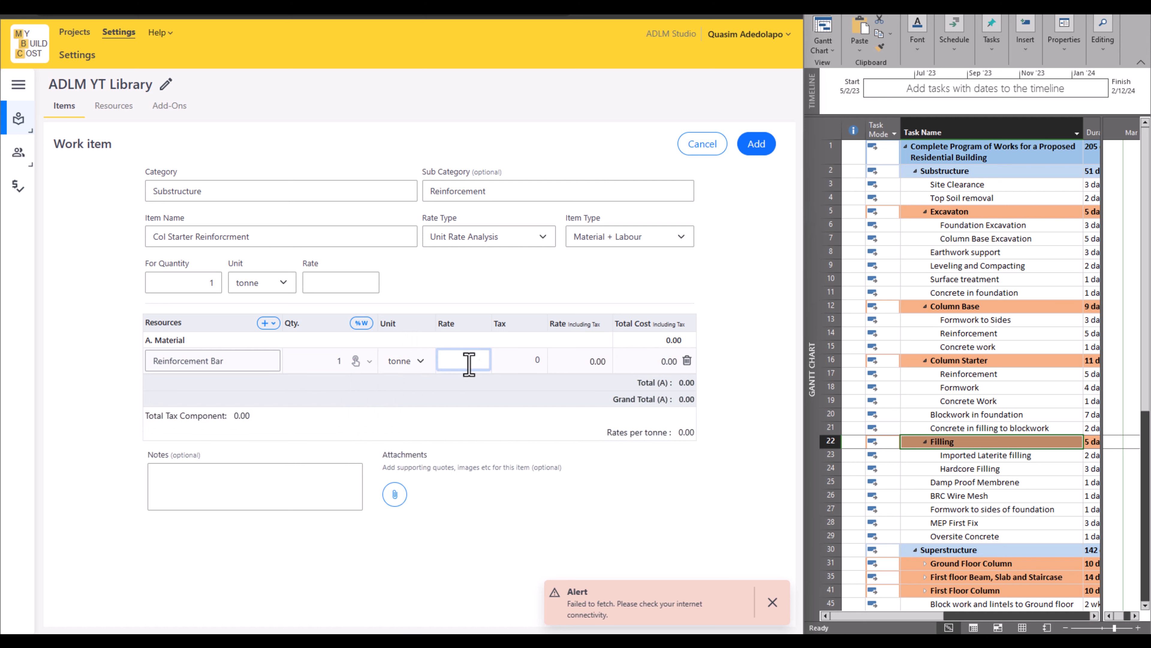
pyautogui.write('365000')
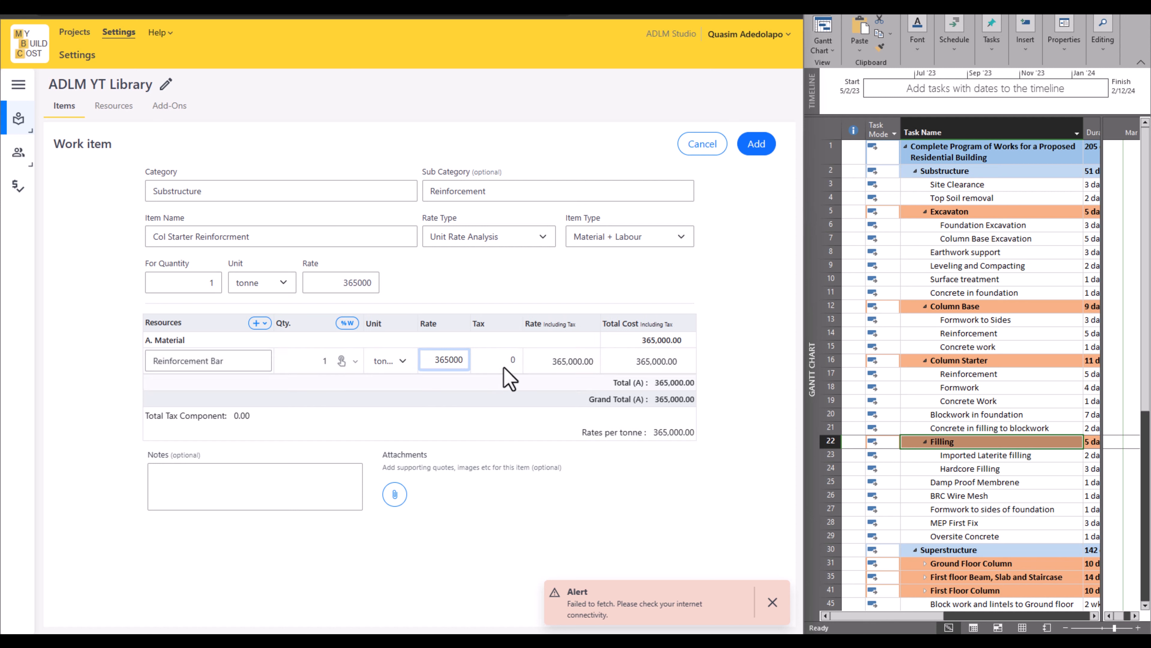
pyautogui.click(521, 359)
pyautogui.write('7.5')
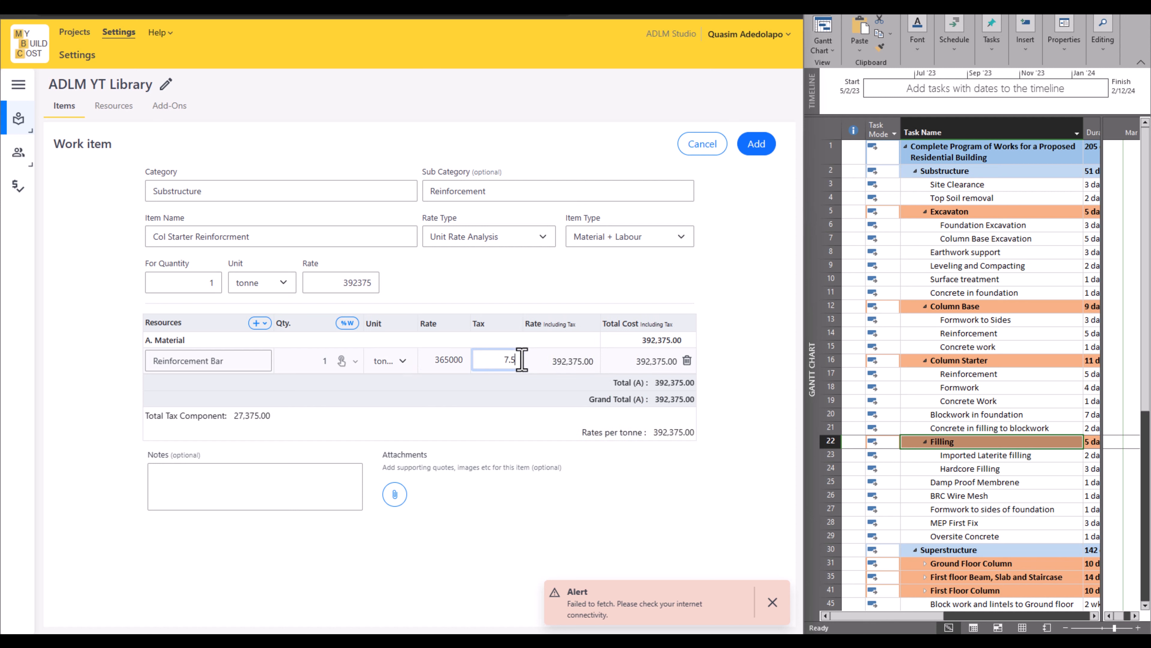
# Add Binding Wire (20kg) as a second material resource with quantity 0.75 and unit roll
pyautogui.click(264, 327)
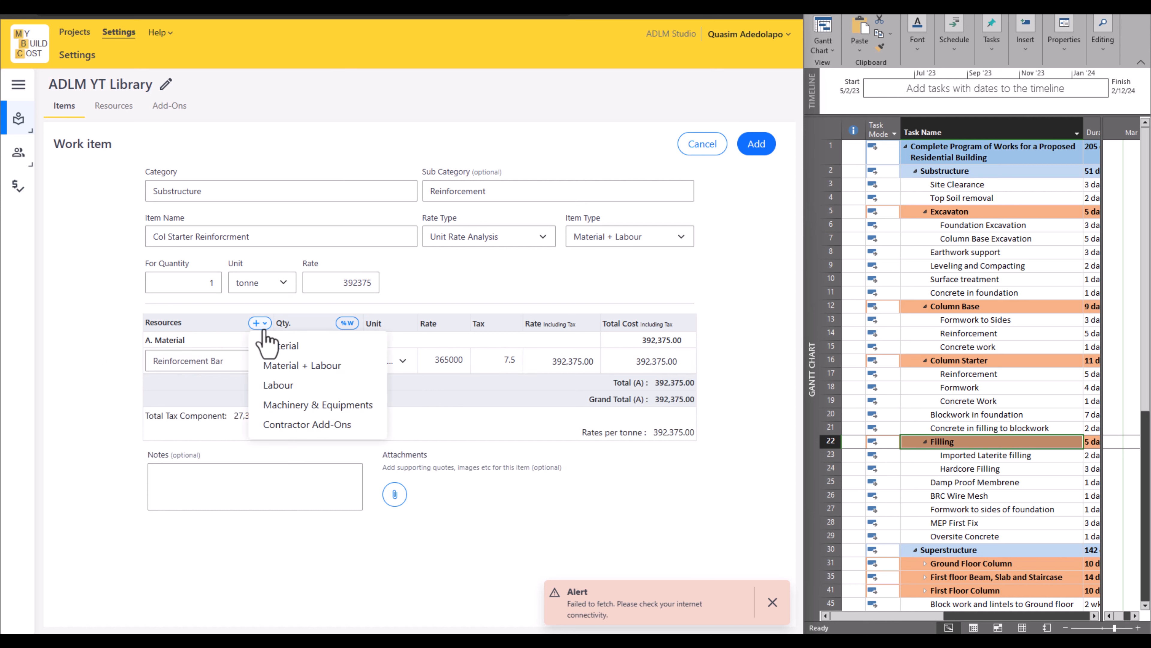
pyautogui.click(292, 347)
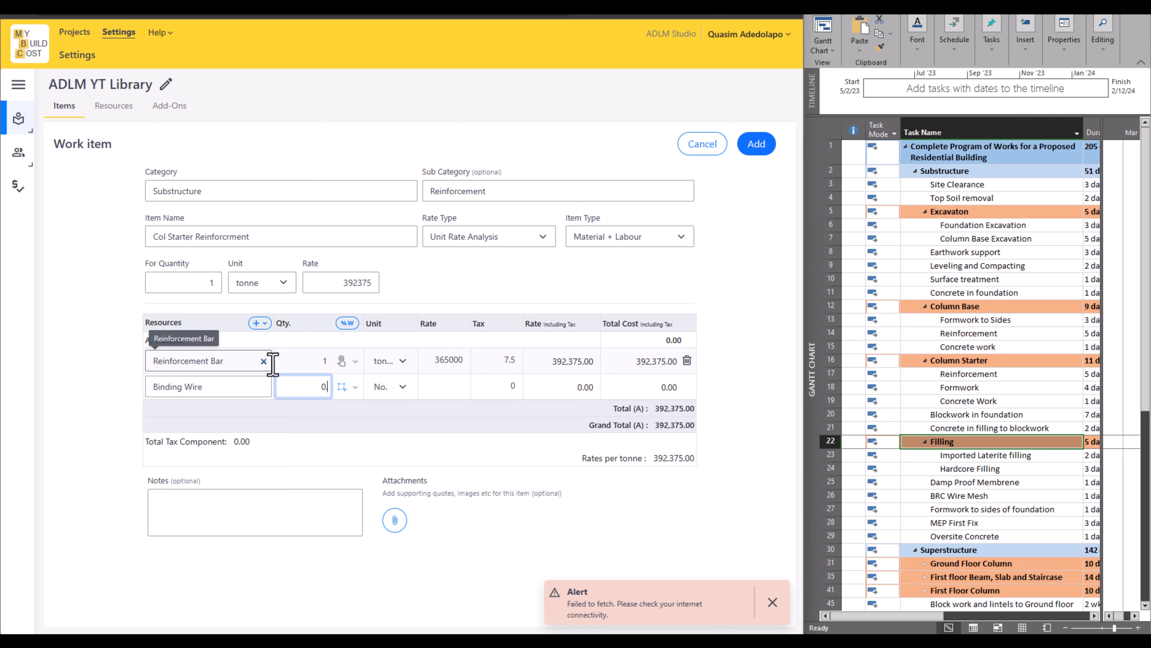
pyautogui.click(220, 385)
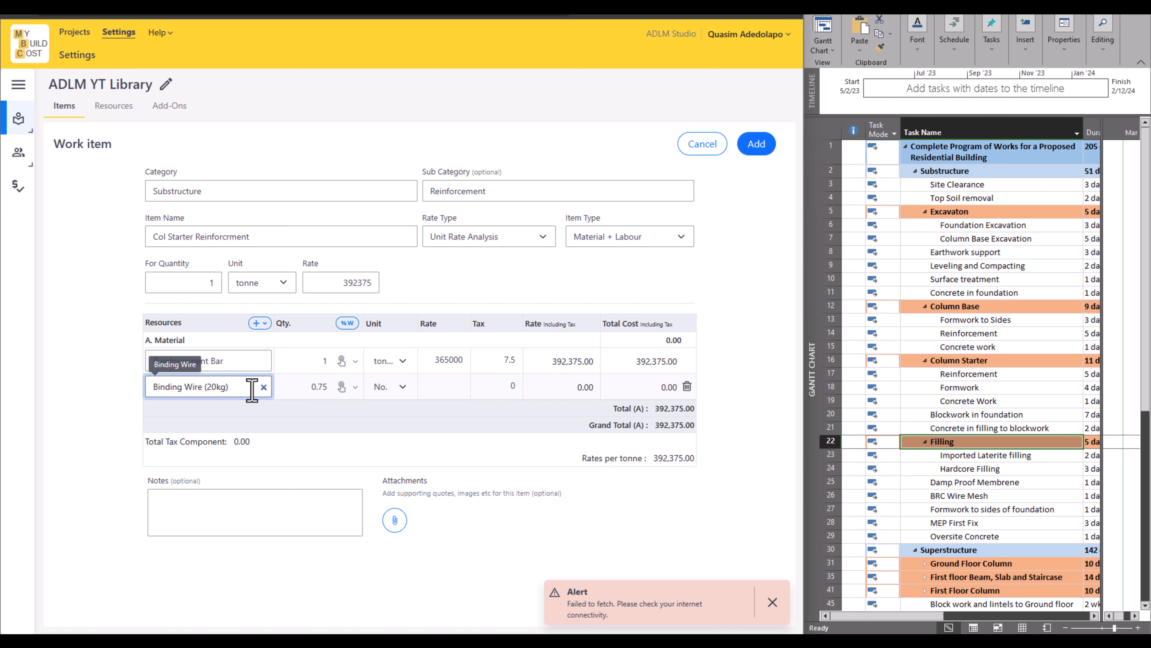
pyautogui.click(390, 386)
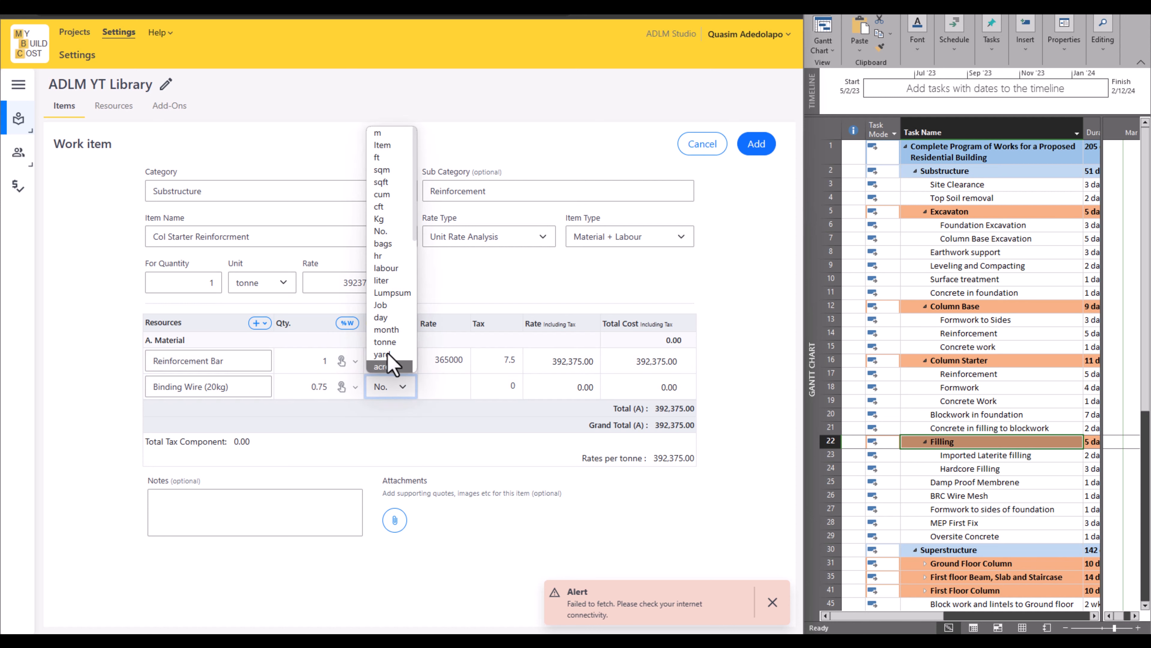
pyautogui.scroll(-4, 388, 358)
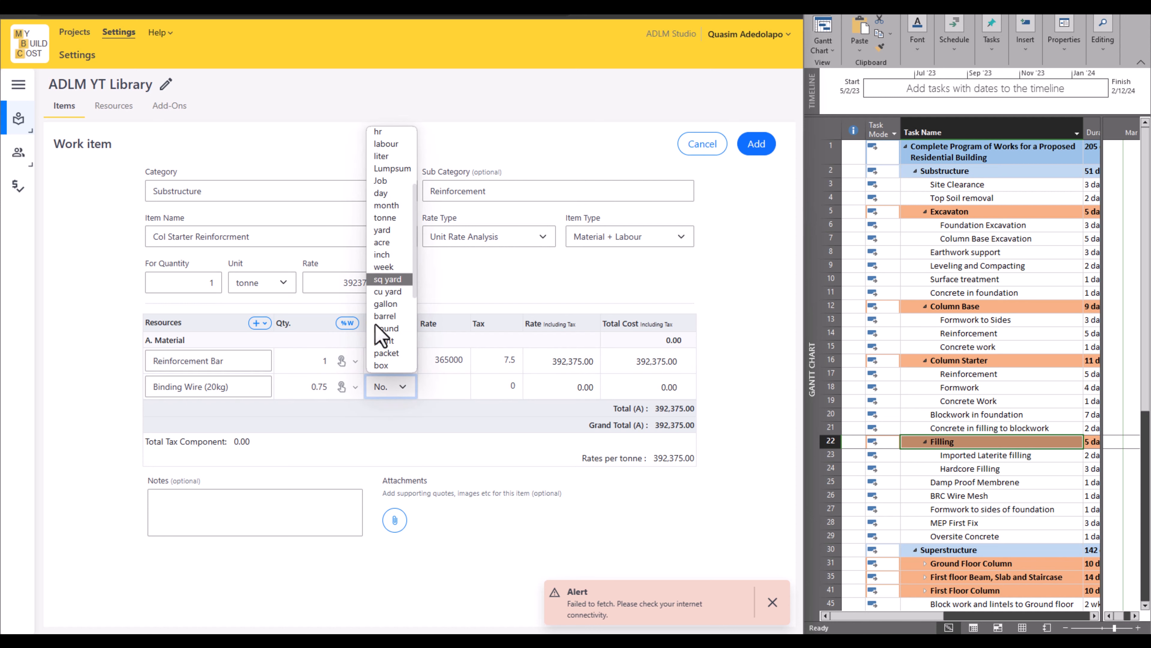
pyautogui.scroll(4, 381, 336)
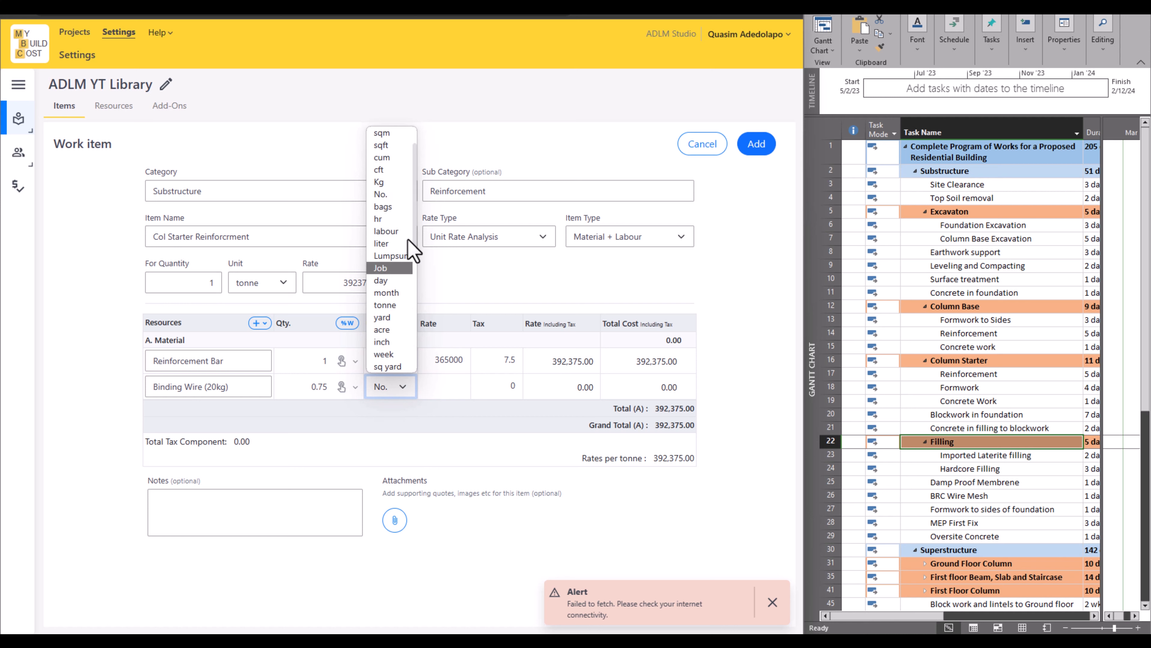
pyautogui.scroll(-5, 408, 241)
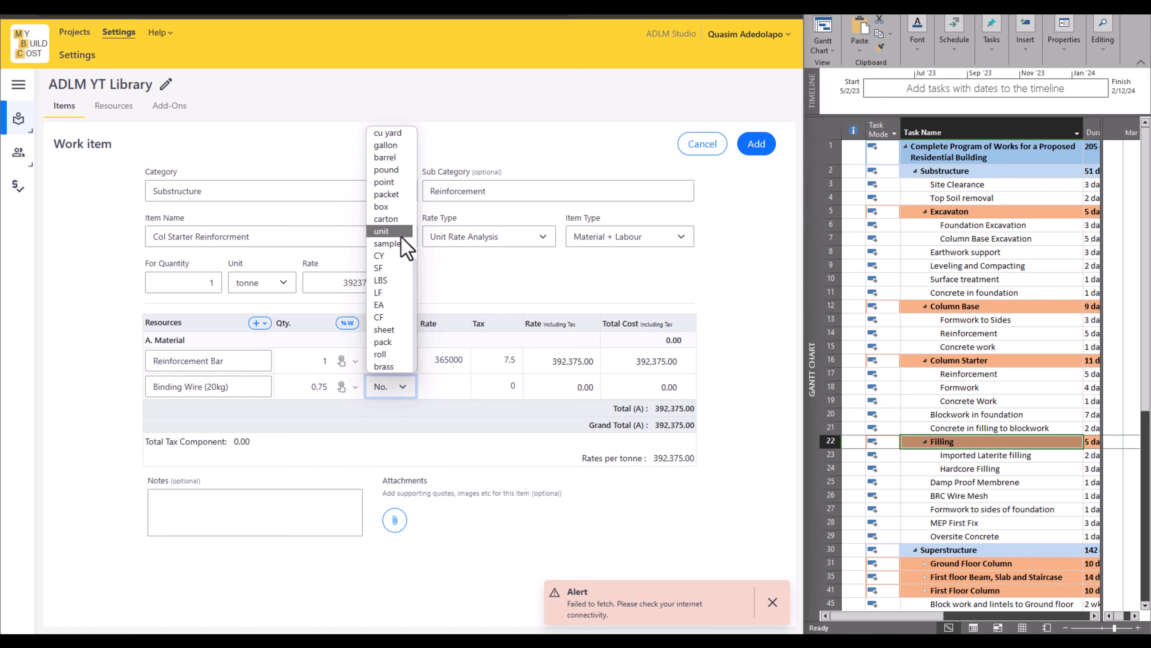
pyautogui.click(386, 358)
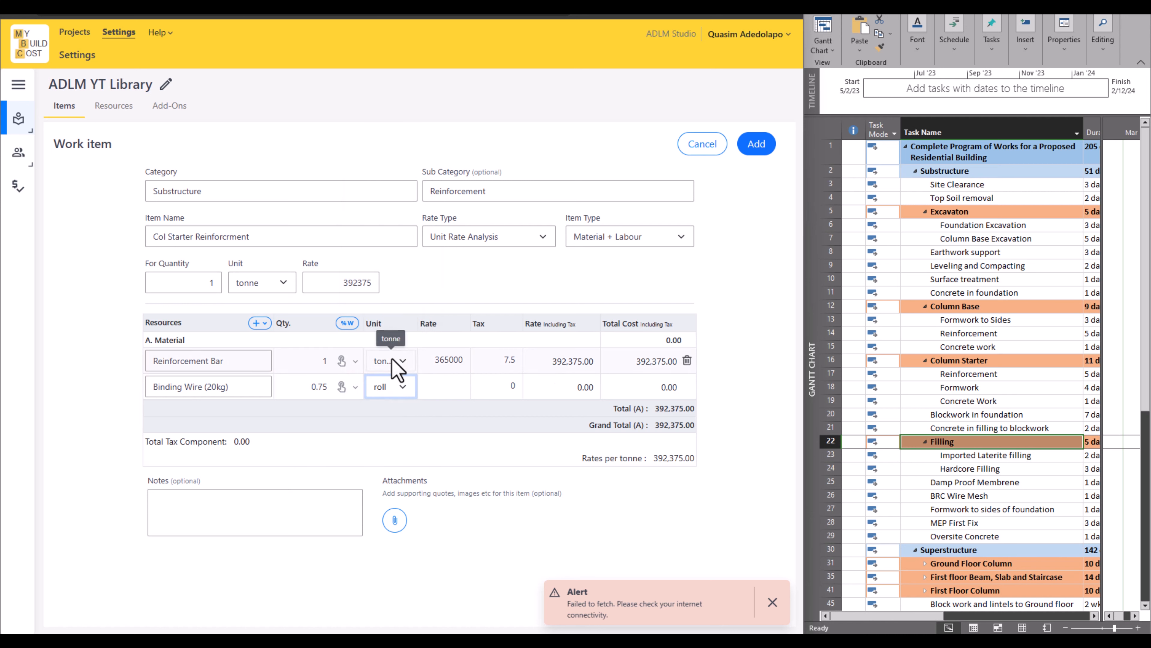
# Set the Binding Wire (20kg) rate to 7500 and its tax to 7.5
pyautogui.click(451, 386)
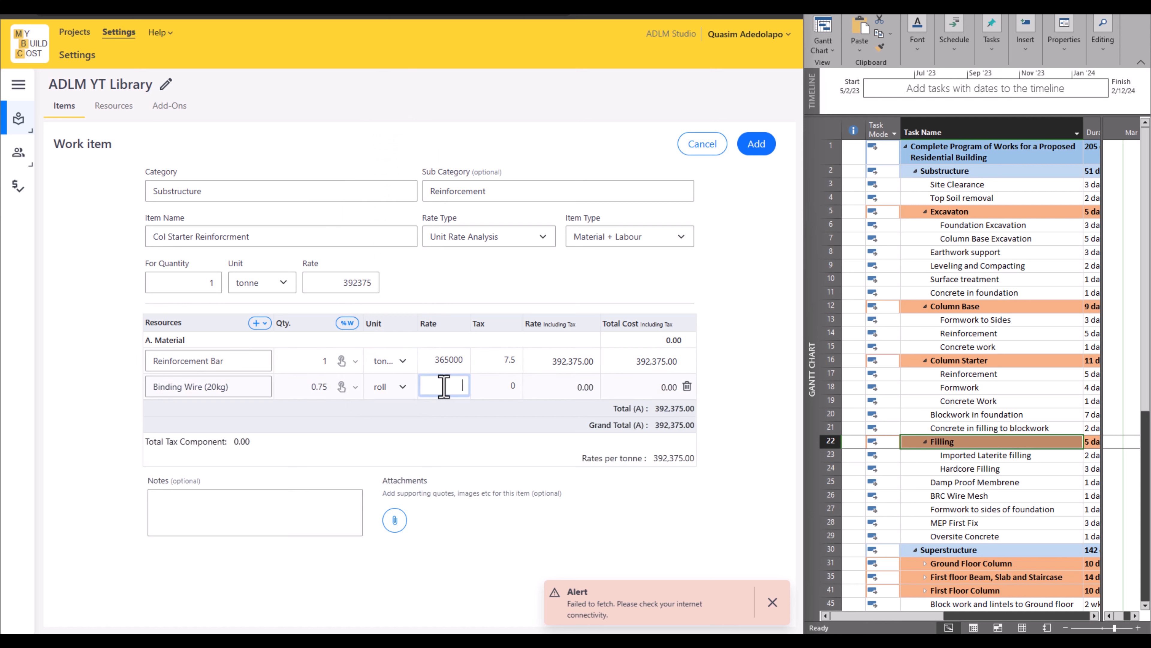
pyautogui.write('7500')
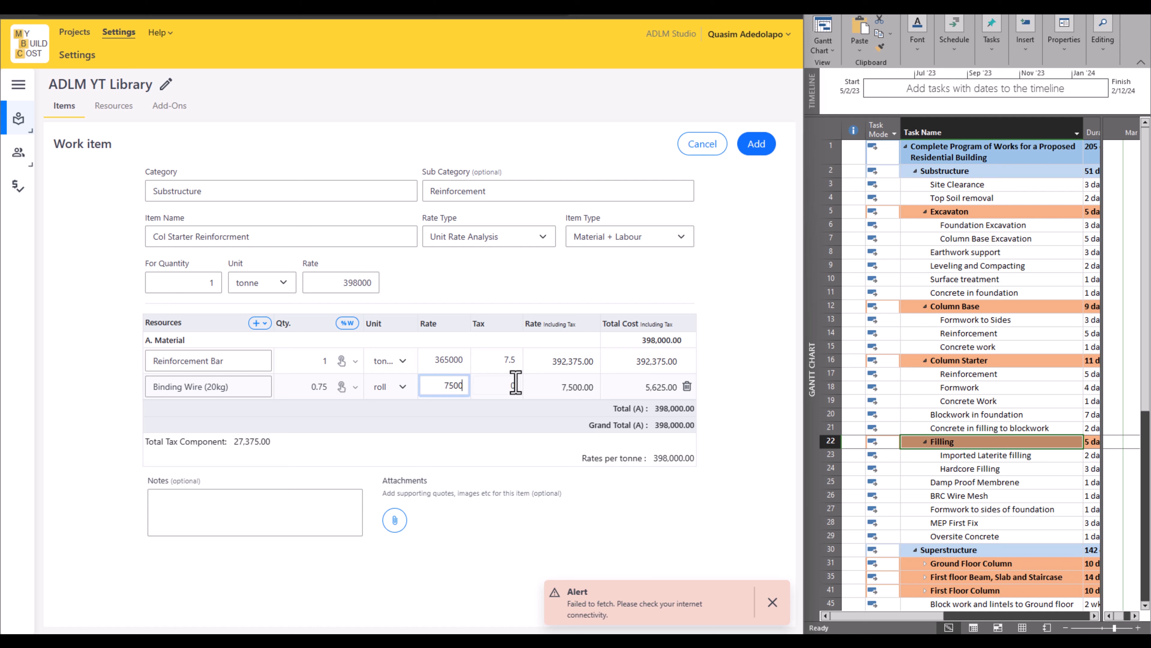
pyautogui.click(517, 384)
pyautogui.moveTo(518, 383); pyautogui.dragTo(504, 380)
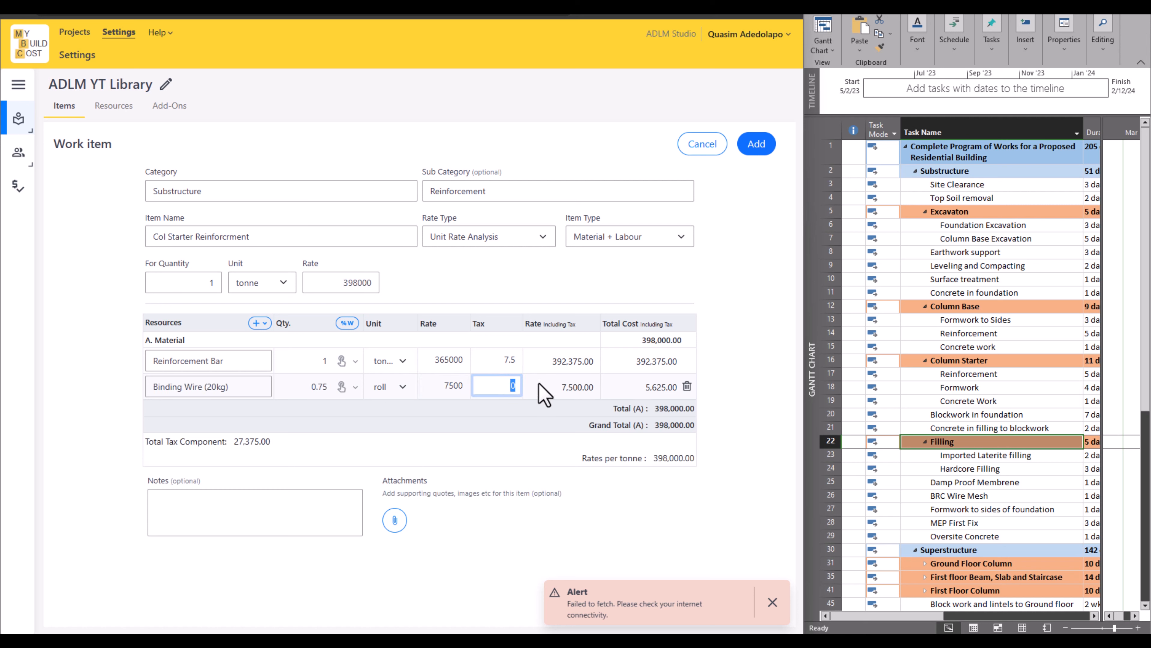
pyautogui.write('7')
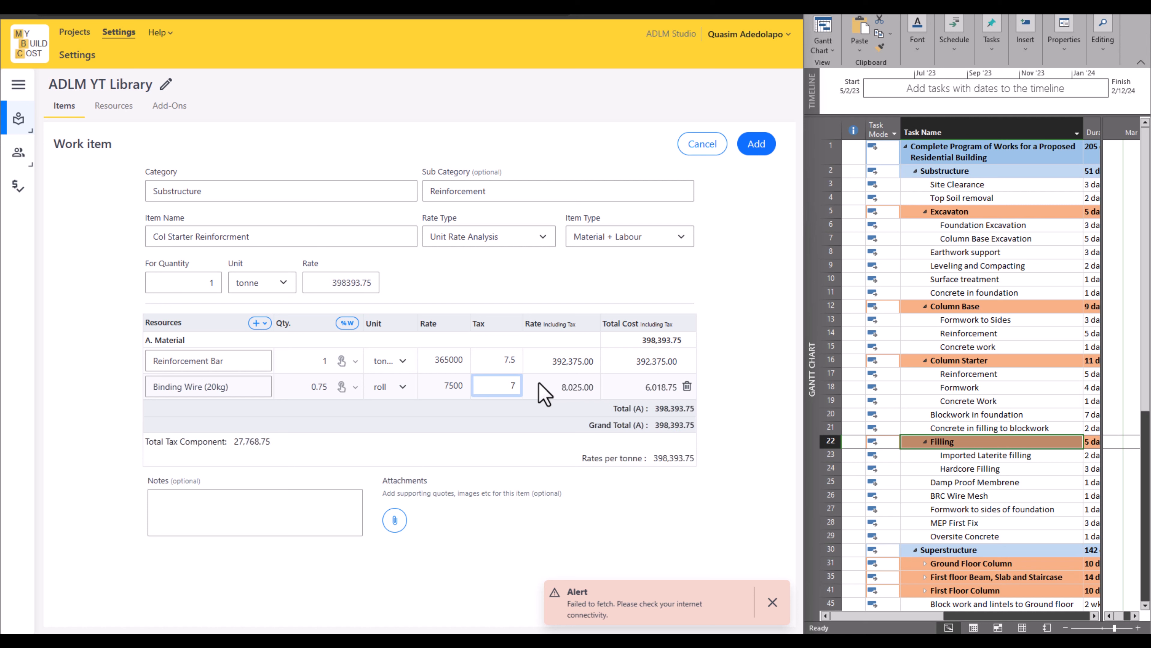
pyautogui.write('.5')
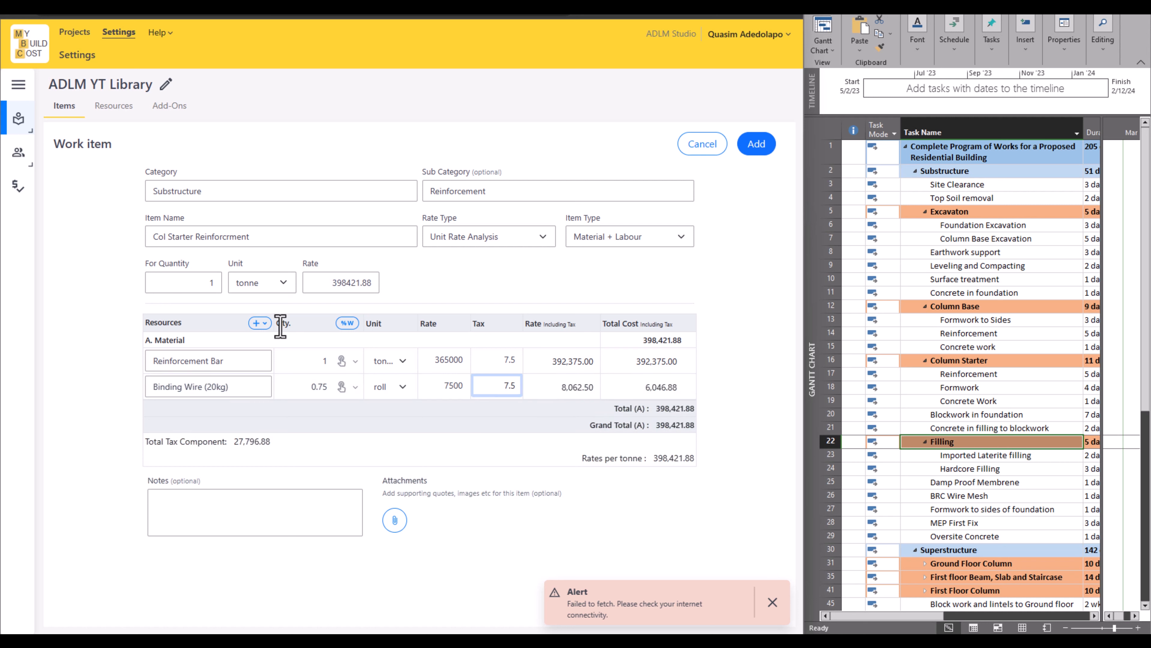
# Add Reinforcement Labour as a labour resource with quantity 1 and unit tonne
pyautogui.click(264, 330)
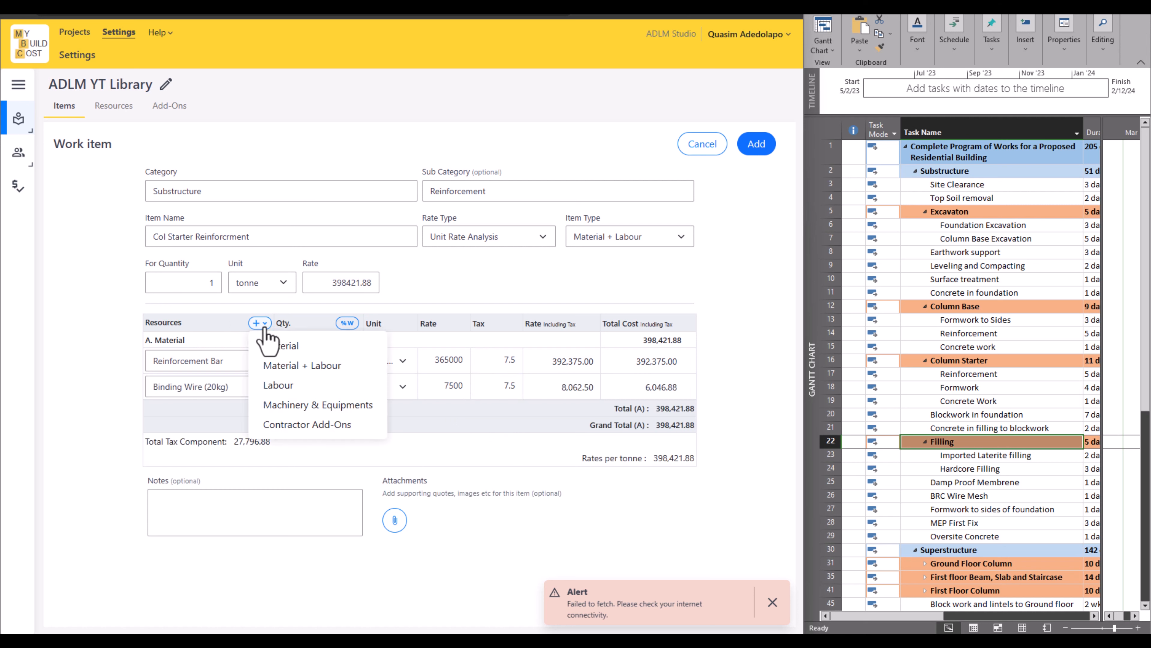
pyautogui.click(280, 385)
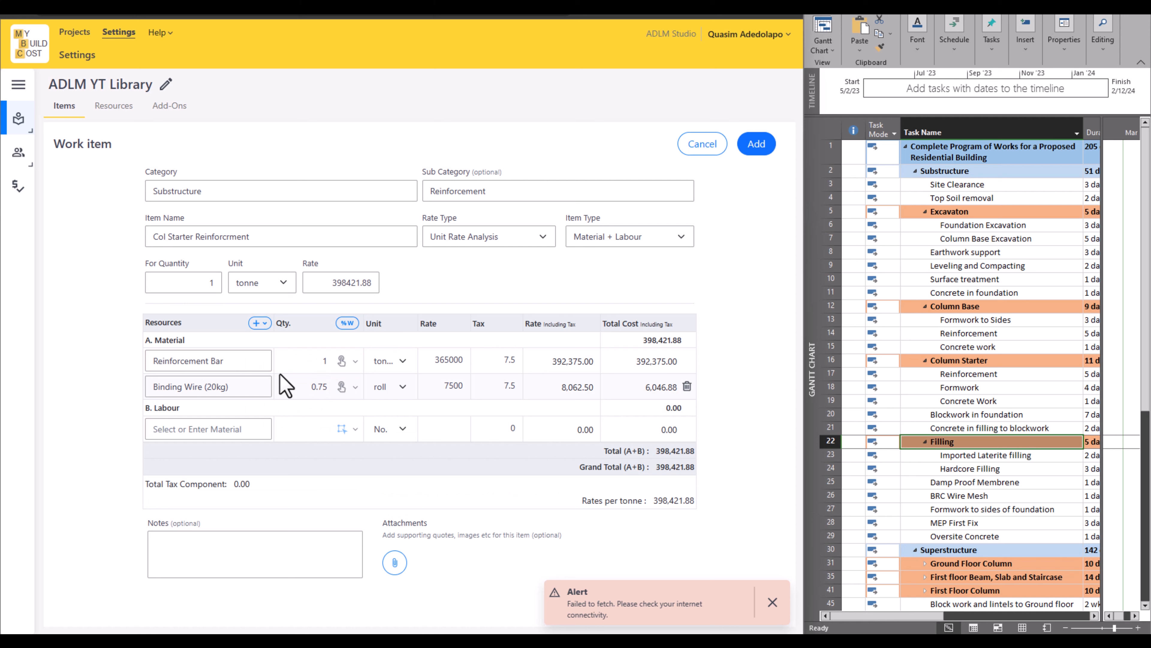
pyautogui.click(252, 428)
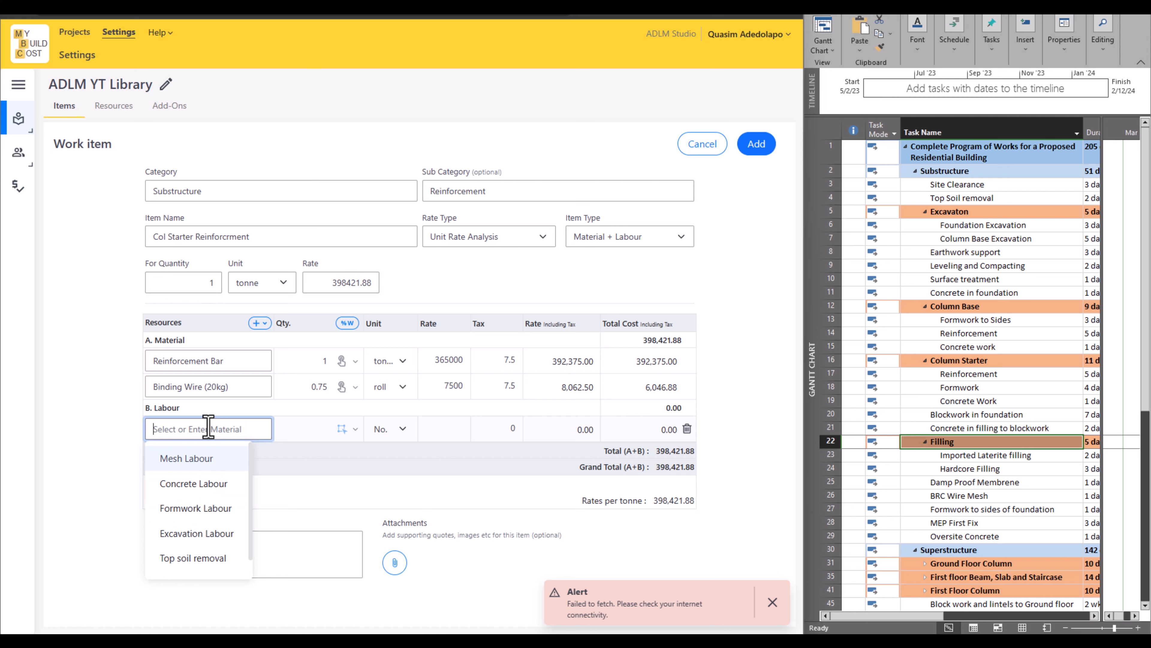
pyautogui.write('Reinforcement Labour')
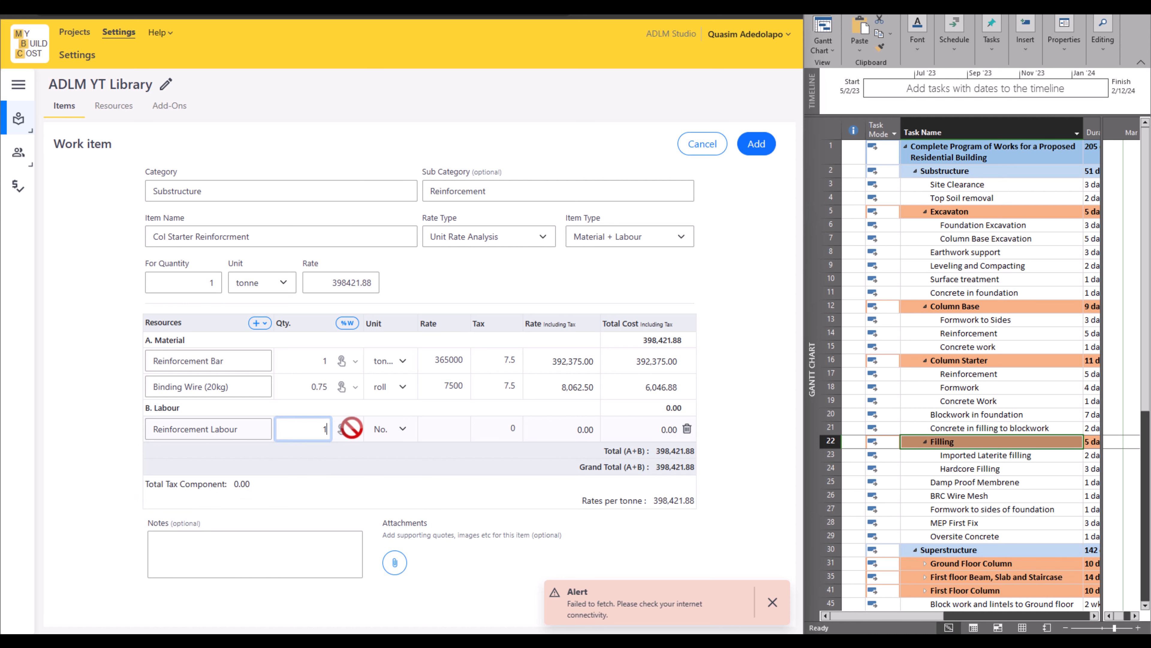
pyautogui.click(402, 429)
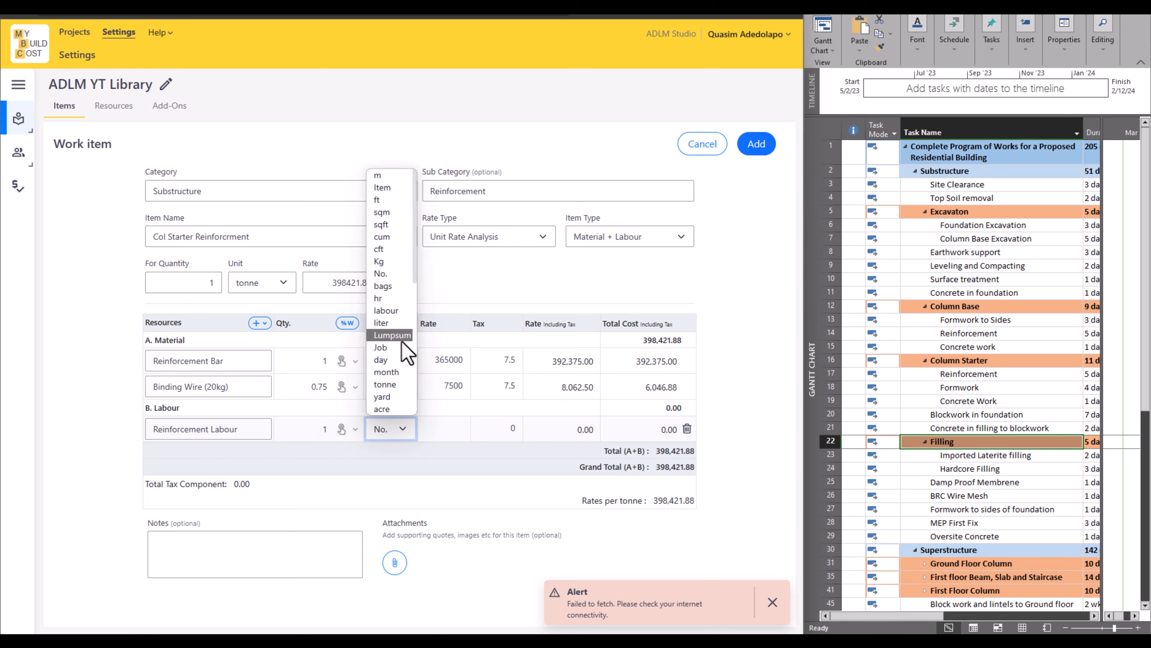
pyautogui.scroll(-3, 402, 342)
pyautogui.scroll(-3, 402, 342)
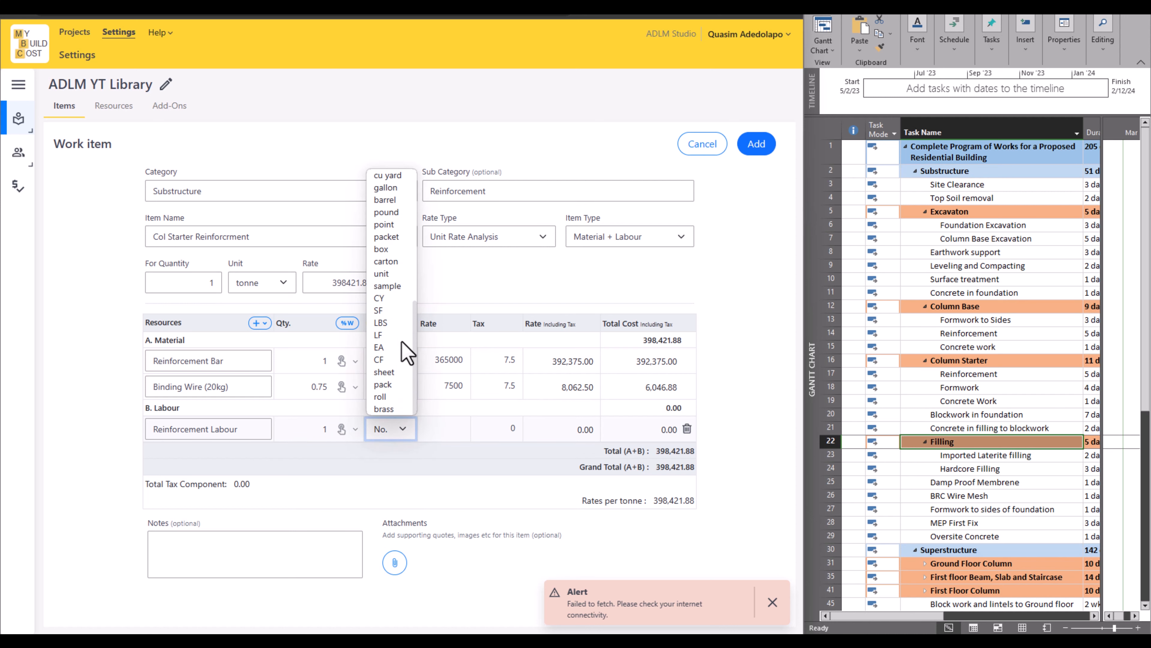
pyautogui.scroll(3, 389, 371)
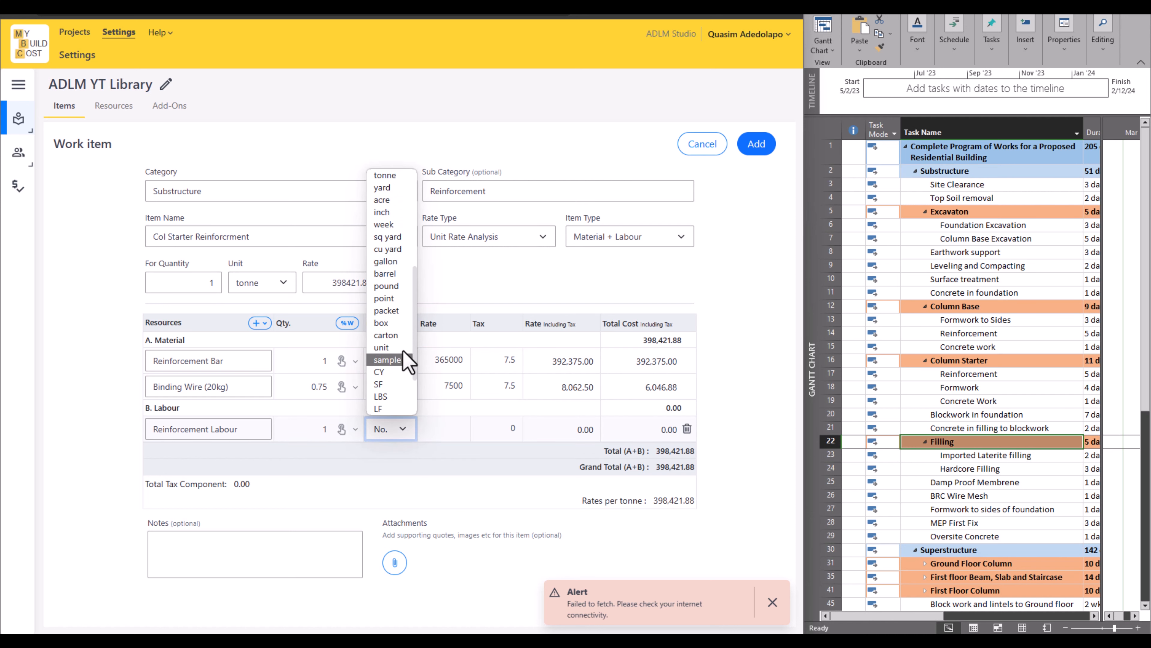
pyautogui.click(383, 176)
# Set the Reinforcement Labour rate to 25000 and its tax to 7.5
pyautogui.click(439, 428)
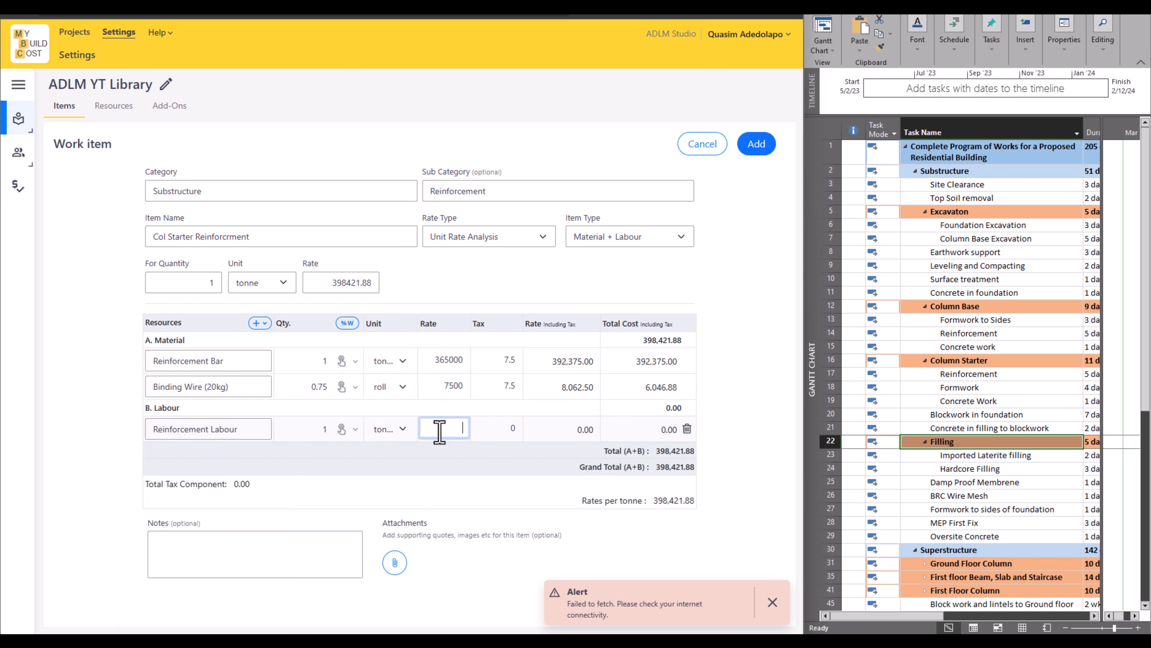
pyautogui.write('25000')
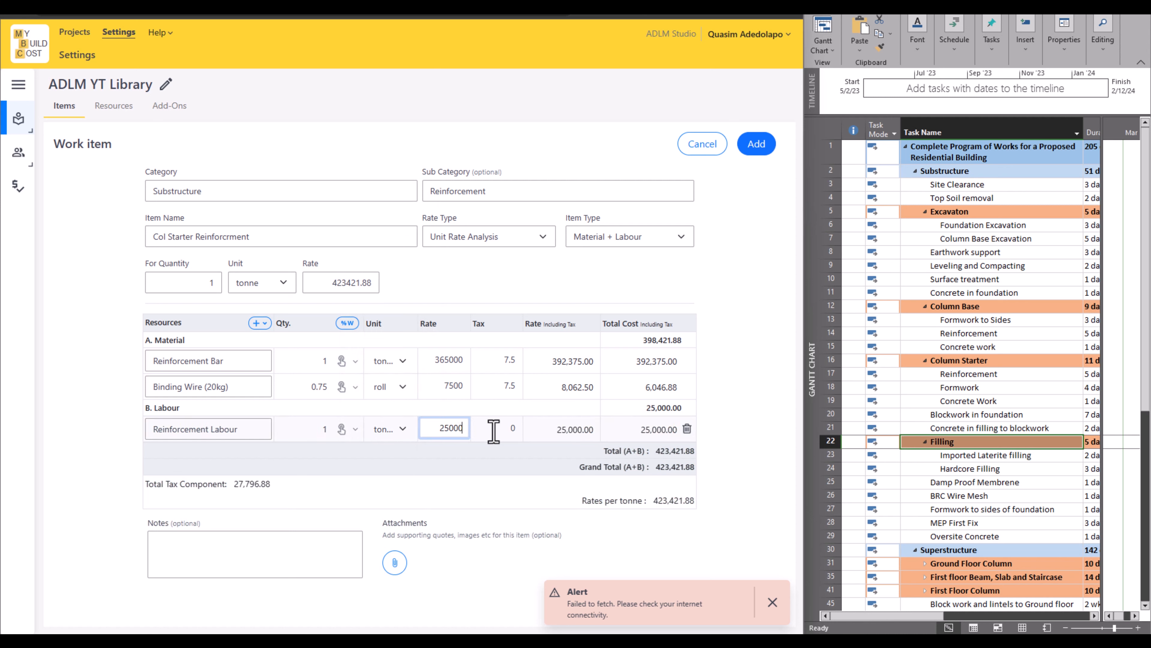
pyautogui.click(516, 428)
pyautogui.write('7')
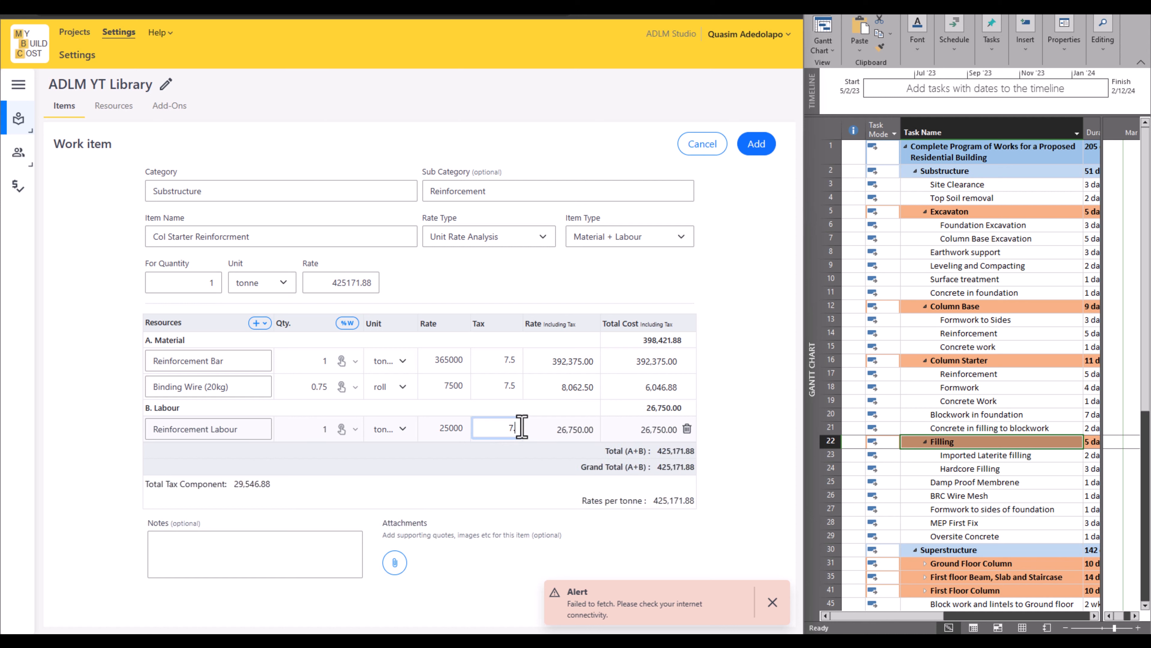
pyautogui.write('.5')
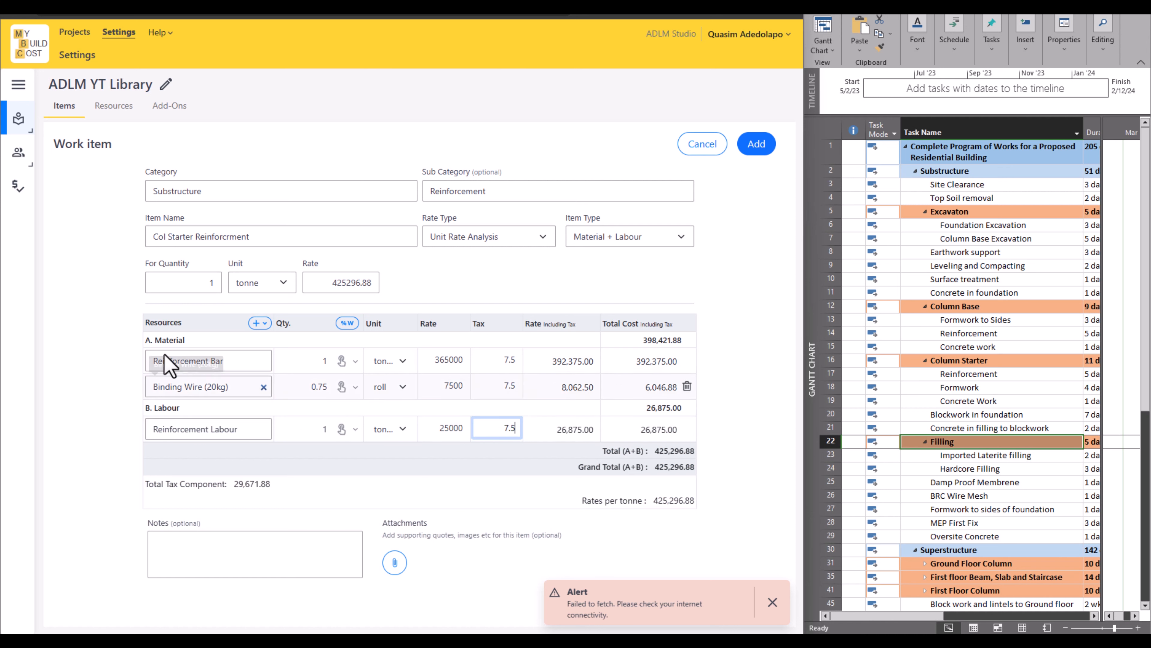
# Include Overhead and Profit as a contractor add-on and save the column starter reinforcement item to the library
pyautogui.click(261, 322)
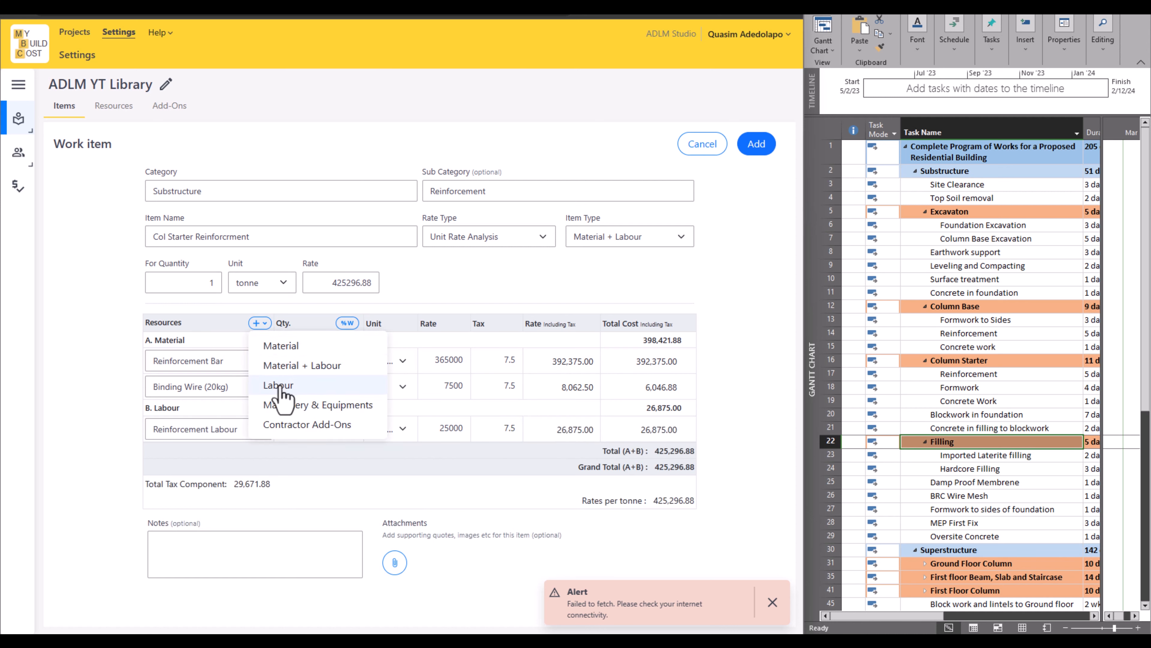
pyautogui.click(290, 424)
pyautogui.click(233, 488)
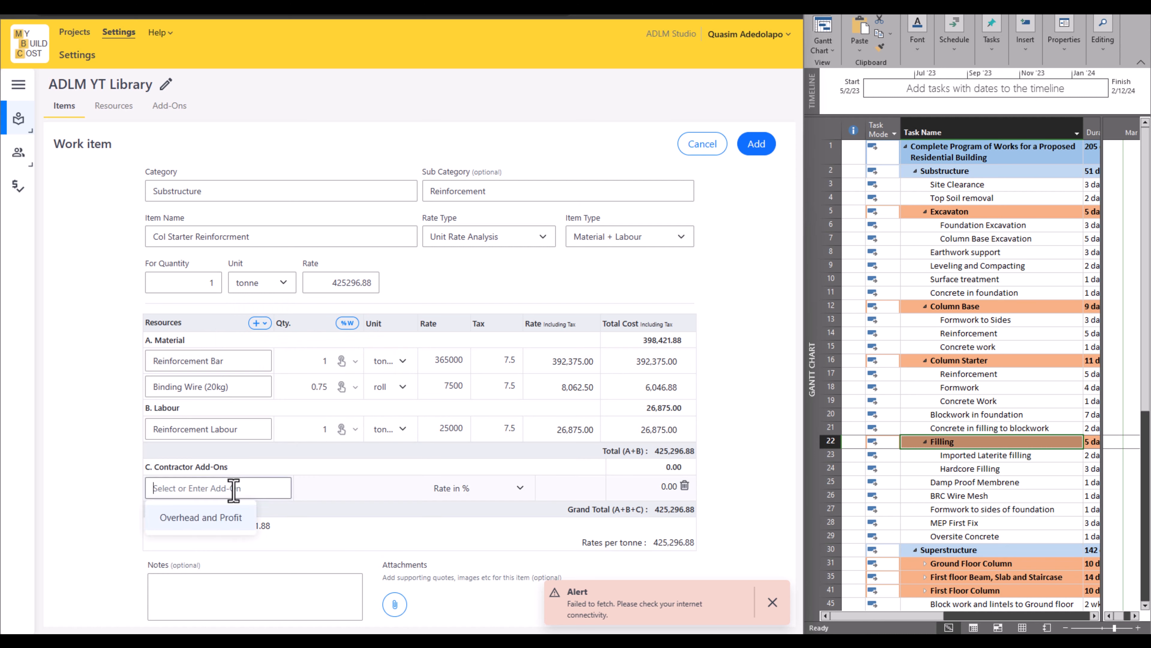
pyautogui.click(193, 519)
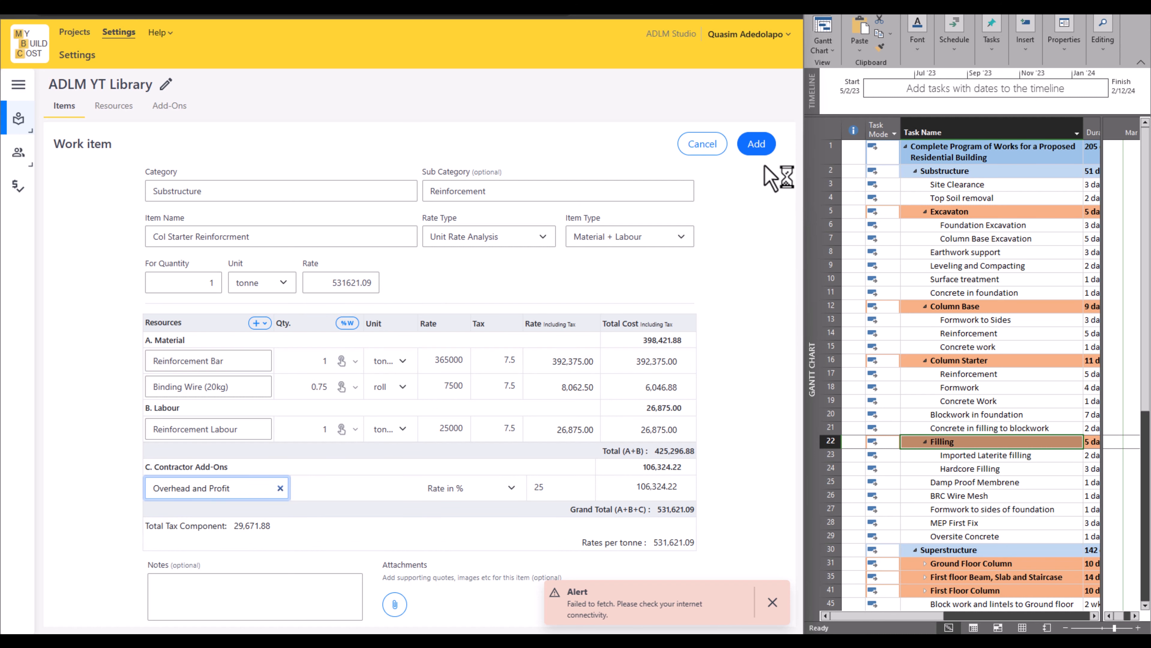
pyautogui.click(757, 145)
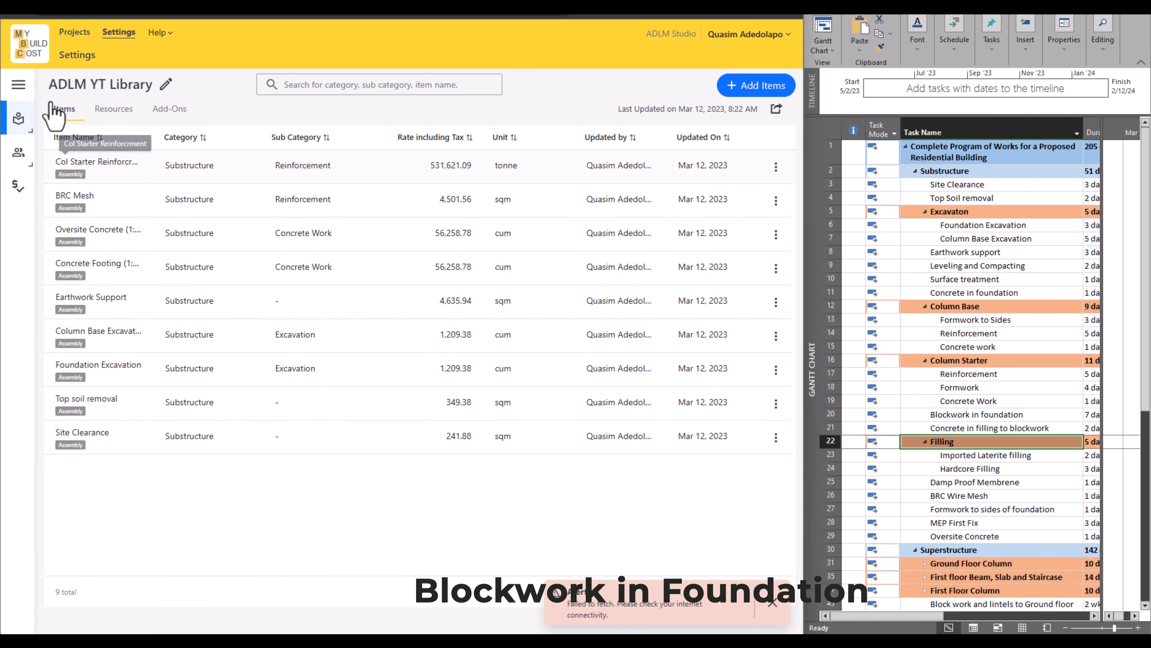
# Start a new work item named Blockwork in Foundation with category Substructure and sub category Blockwork
pyautogui.click(789, 89)
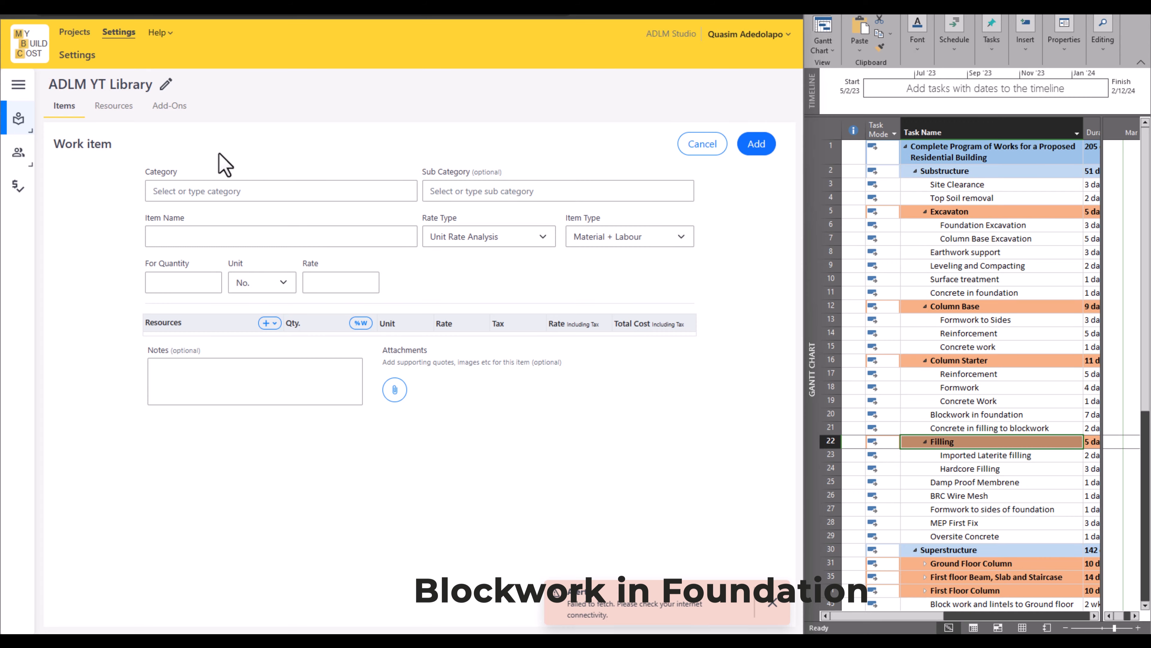
pyautogui.click(205, 191)
pyautogui.click(190, 221)
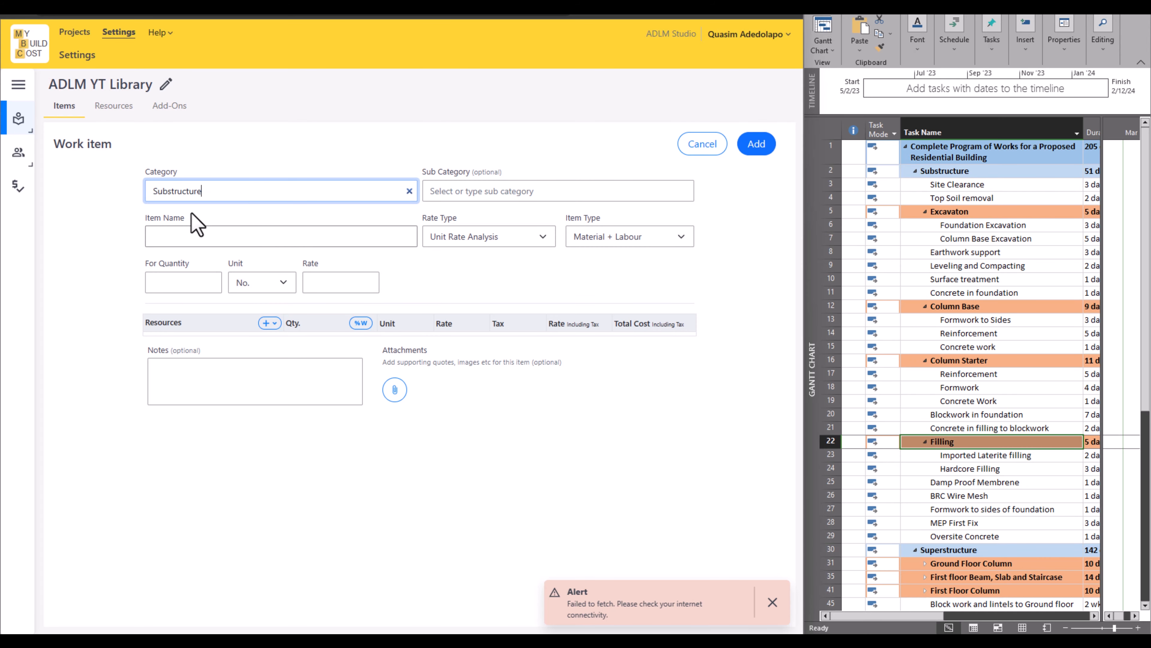
pyautogui.click(429, 191)
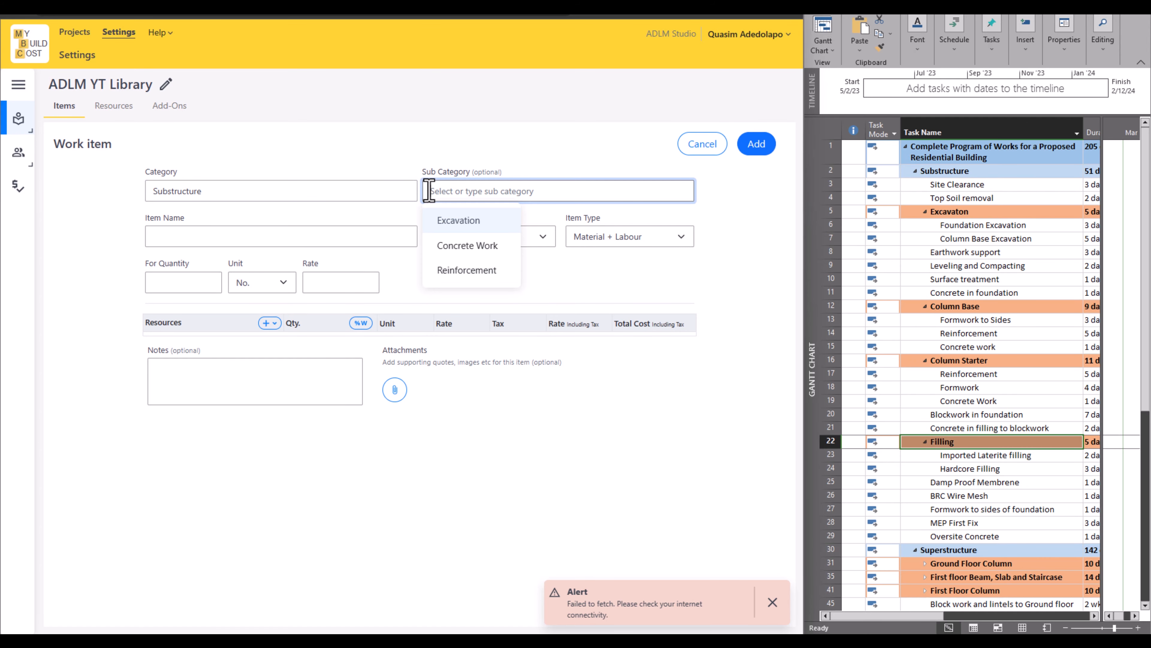
pyautogui.write('Blockwork')
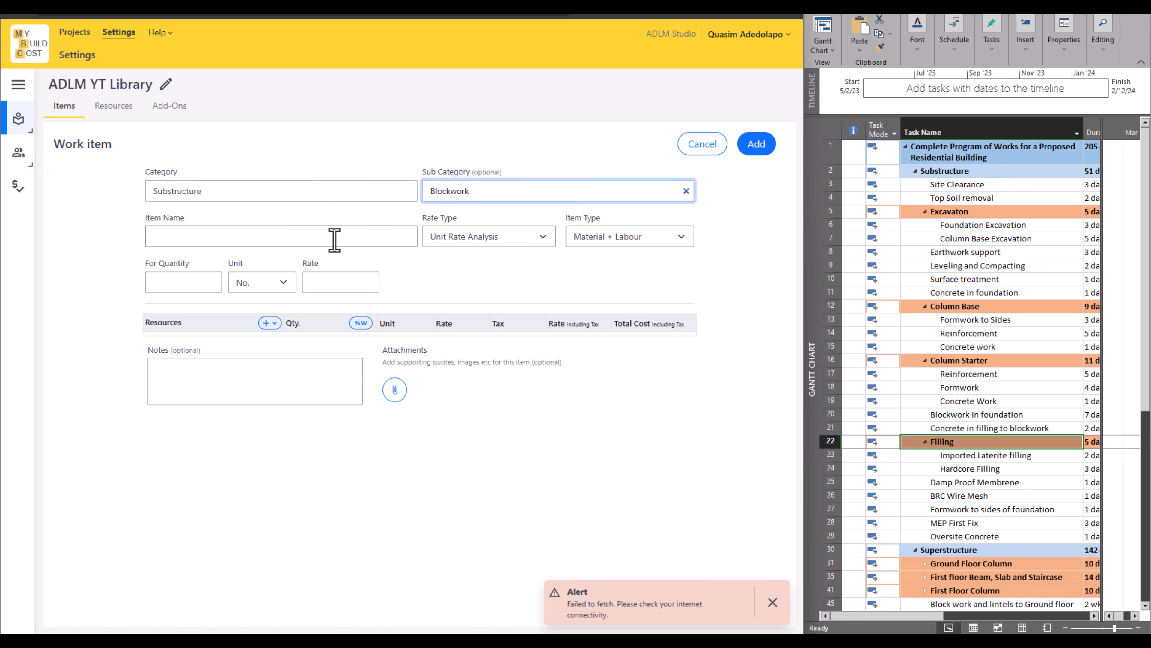
pyautogui.click(334, 240)
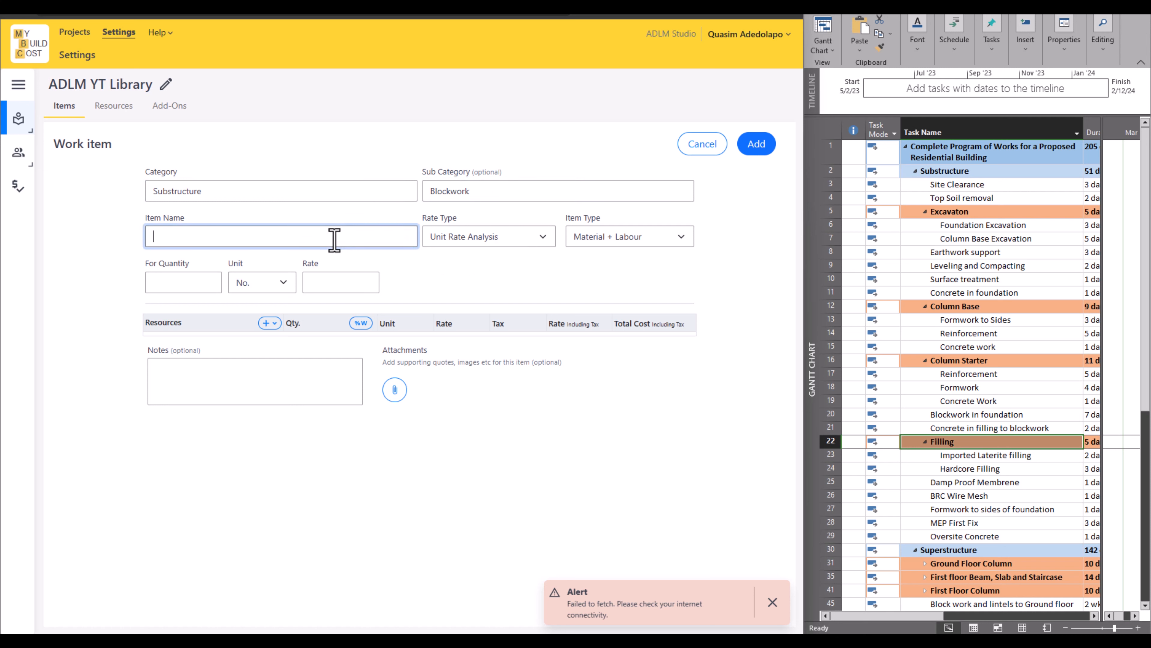
pyautogui.write('Blockwork in Foundation')
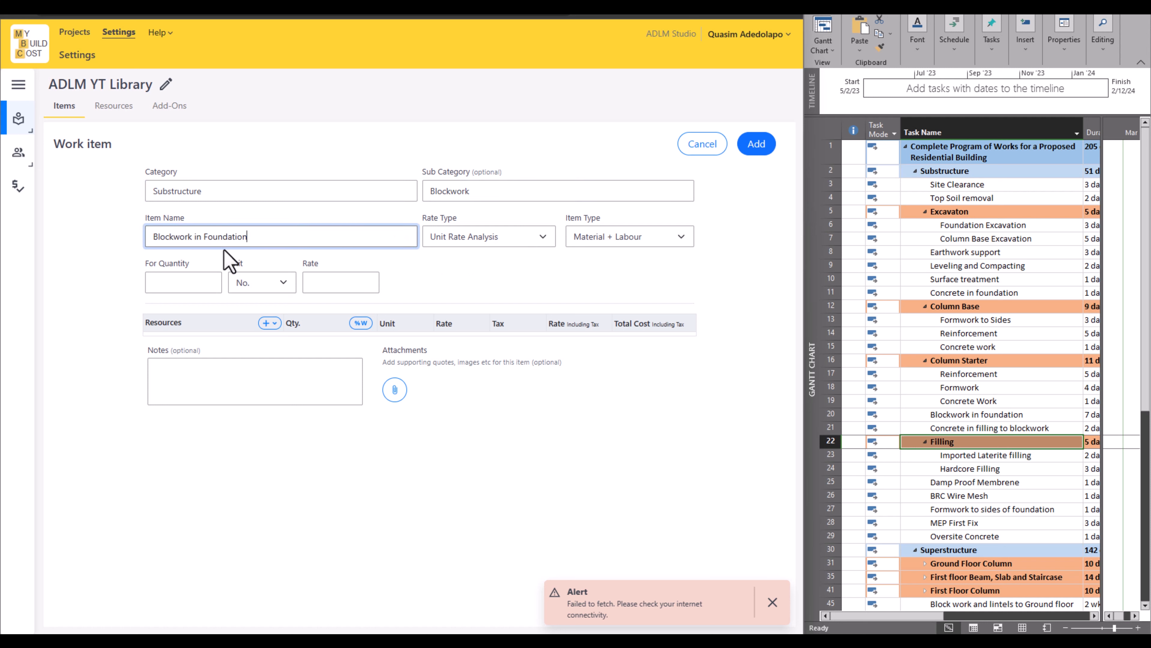
# Set the Blockwork in Foundation item's pricing quantity to 1 and its unit to sqm
pyautogui.click(154, 284)
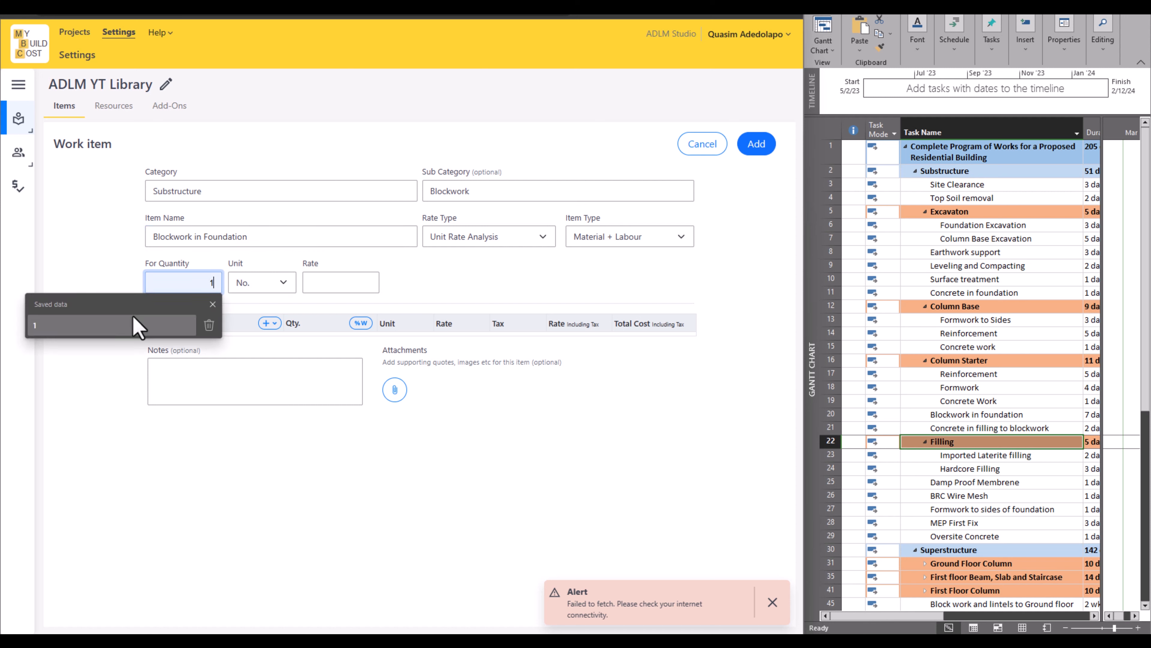
pyautogui.click(134, 323)
pyautogui.click(254, 289)
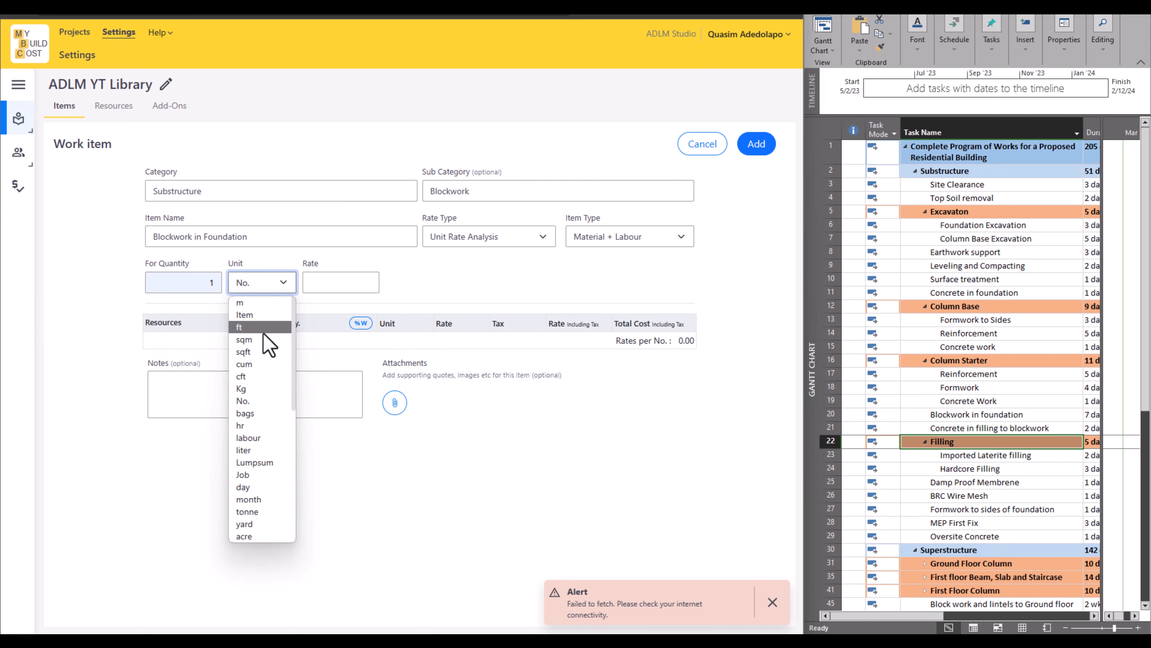
pyautogui.click(258, 326)
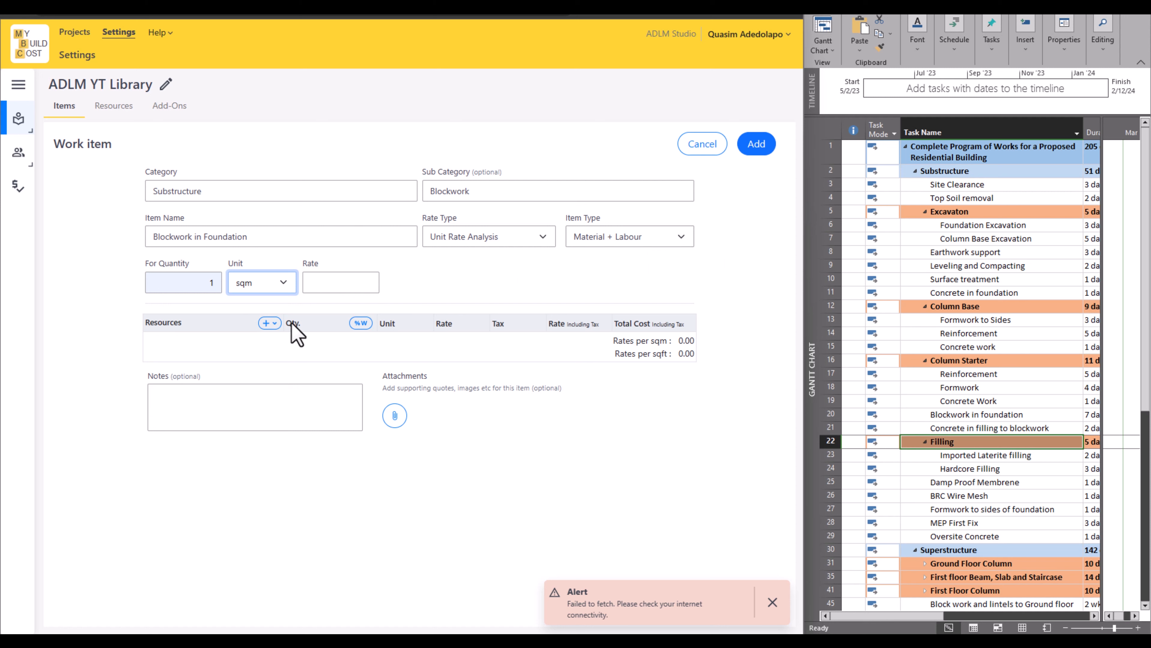
# Add Blockwork as a material resource with quantity 10 and unit No
pyautogui.click(270, 323)
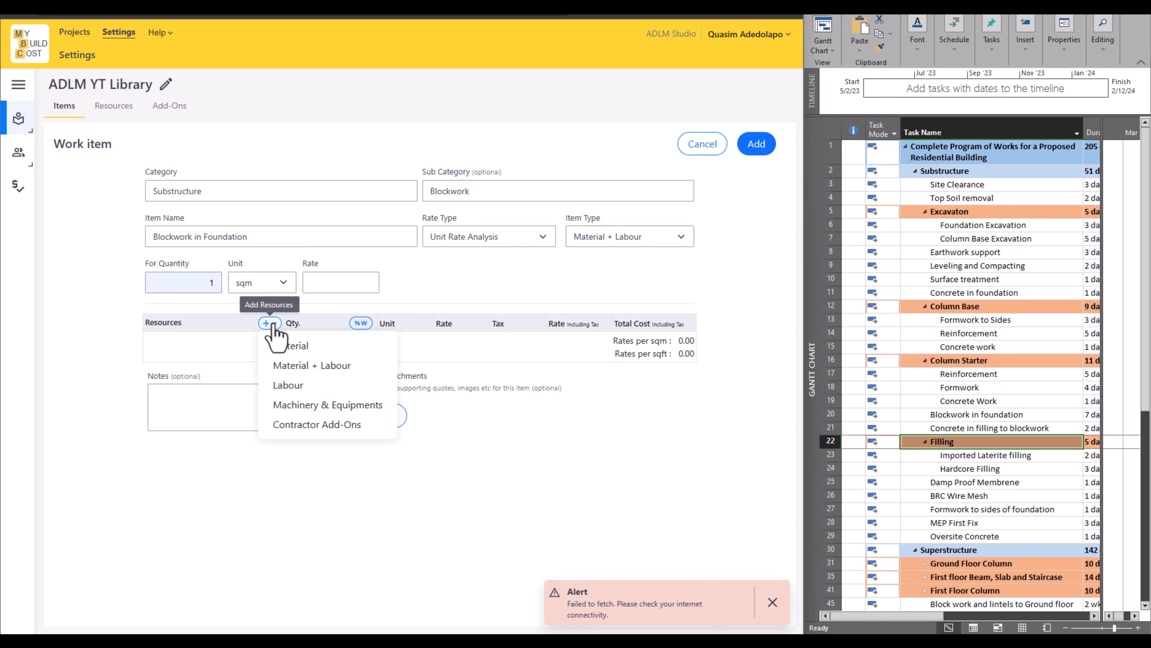
pyautogui.click(277, 347)
pyautogui.click(230, 362)
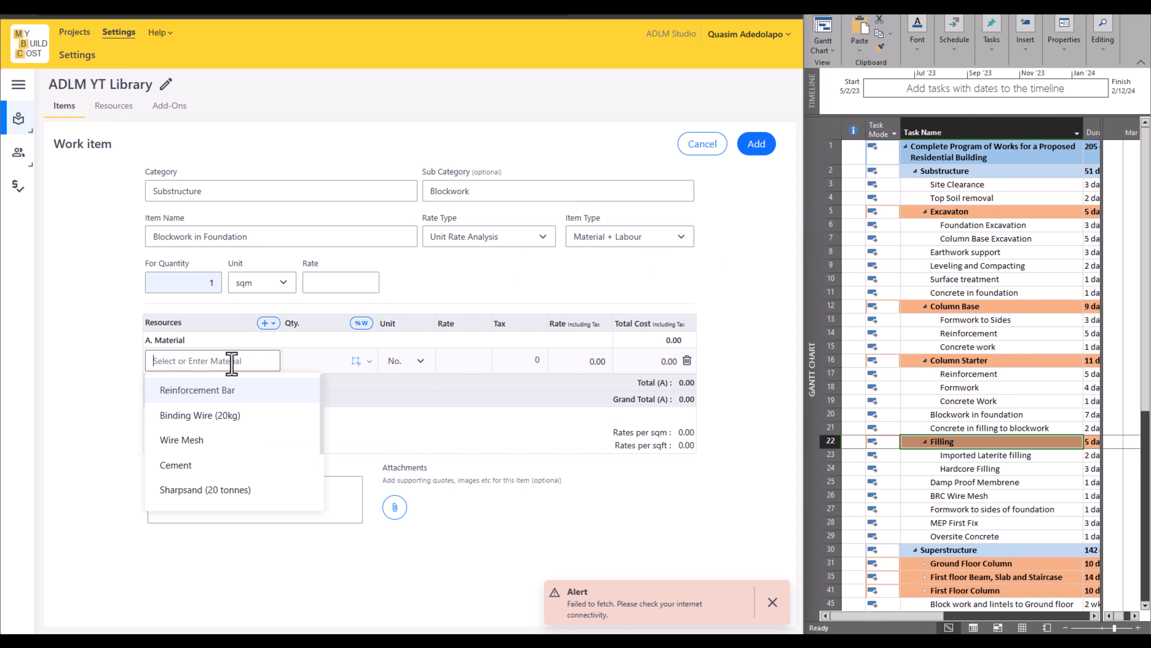
pyautogui.write('Blockwork')
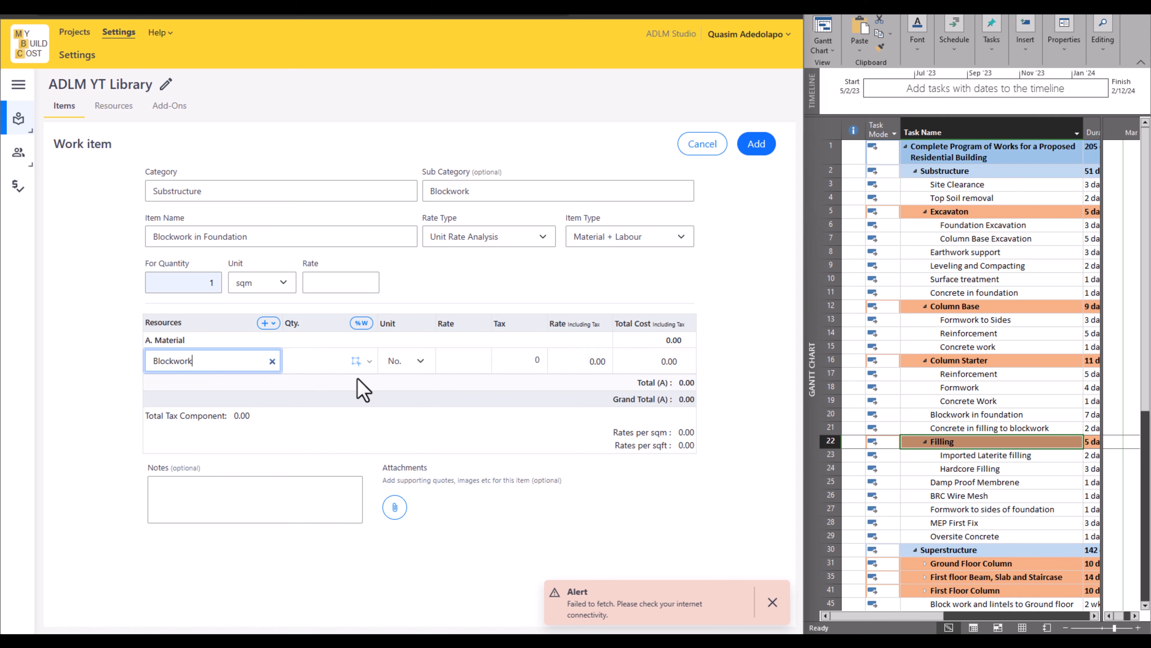
pyautogui.click(315, 360)
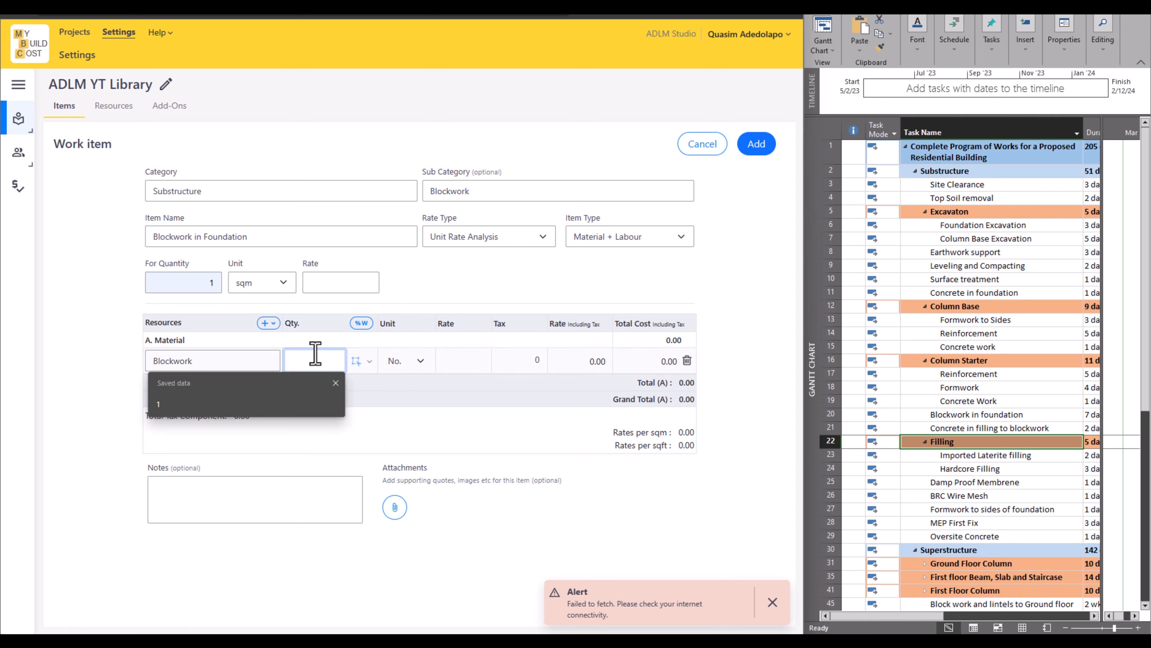
pyautogui.write('10')
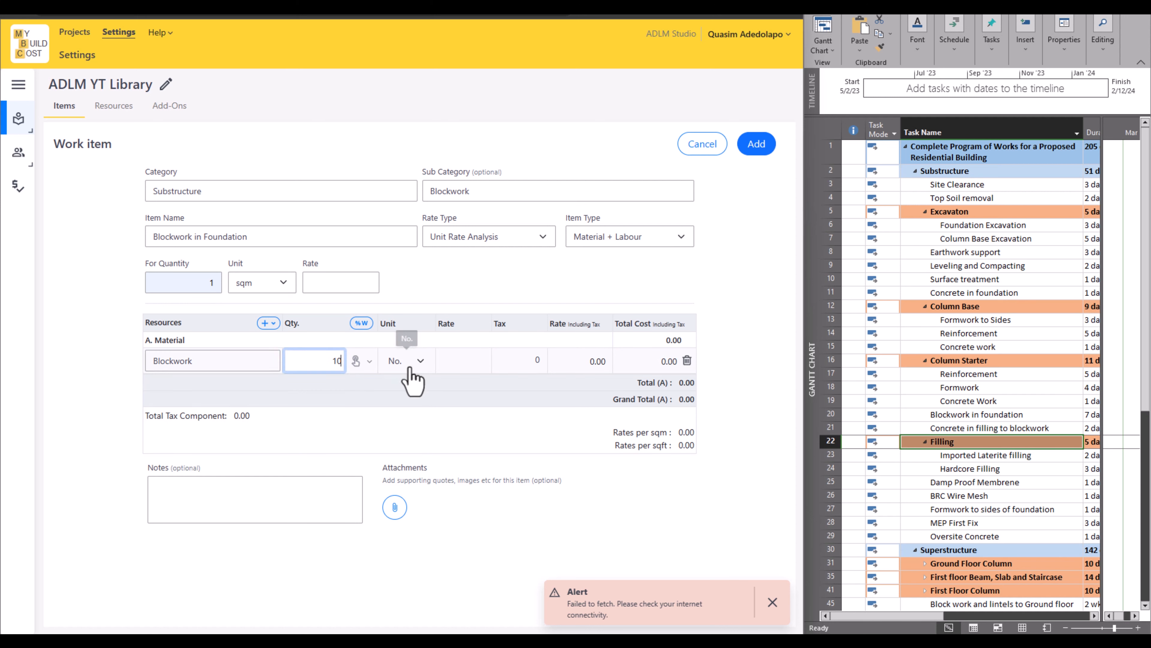
pyautogui.click(411, 381)
# Set the Blockwork material's rate to 400 and its tax to 7.5
pyautogui.click(464, 361)
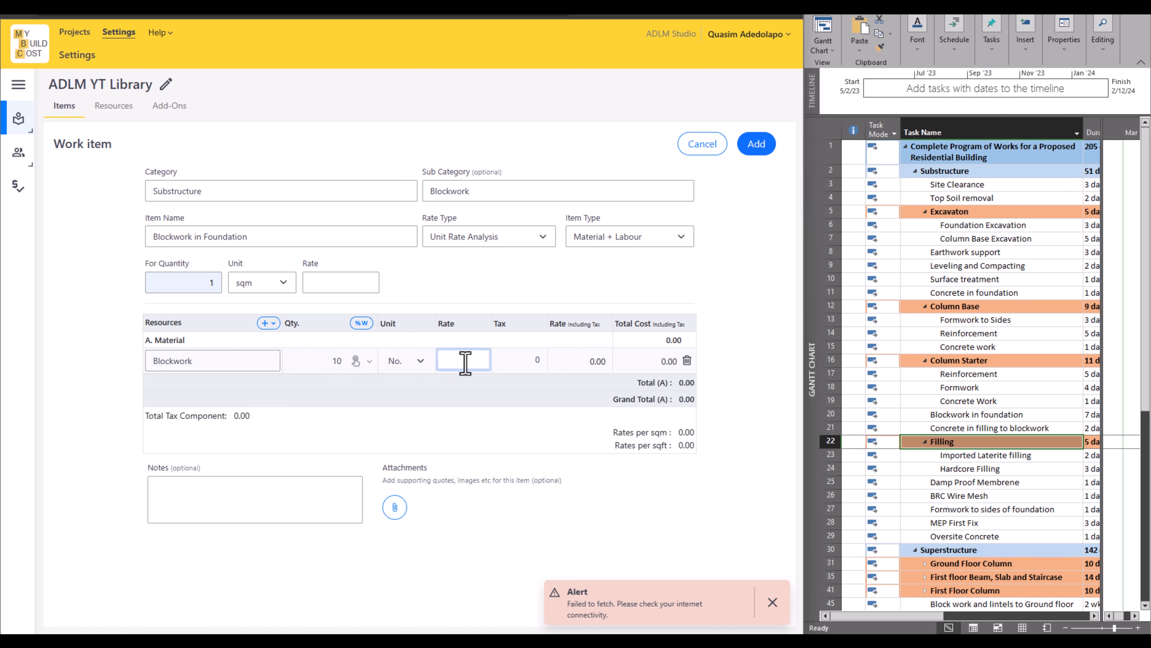
pyautogui.write('400')
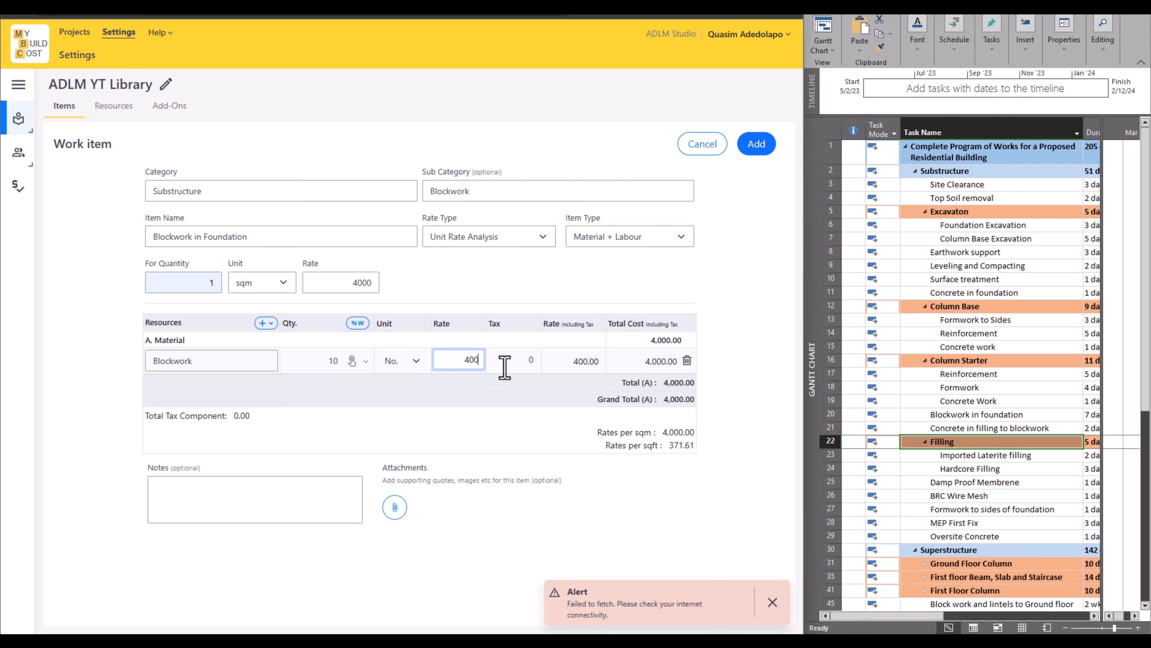
pyautogui.moveTo(512, 365); pyautogui.dragTo(535, 367)
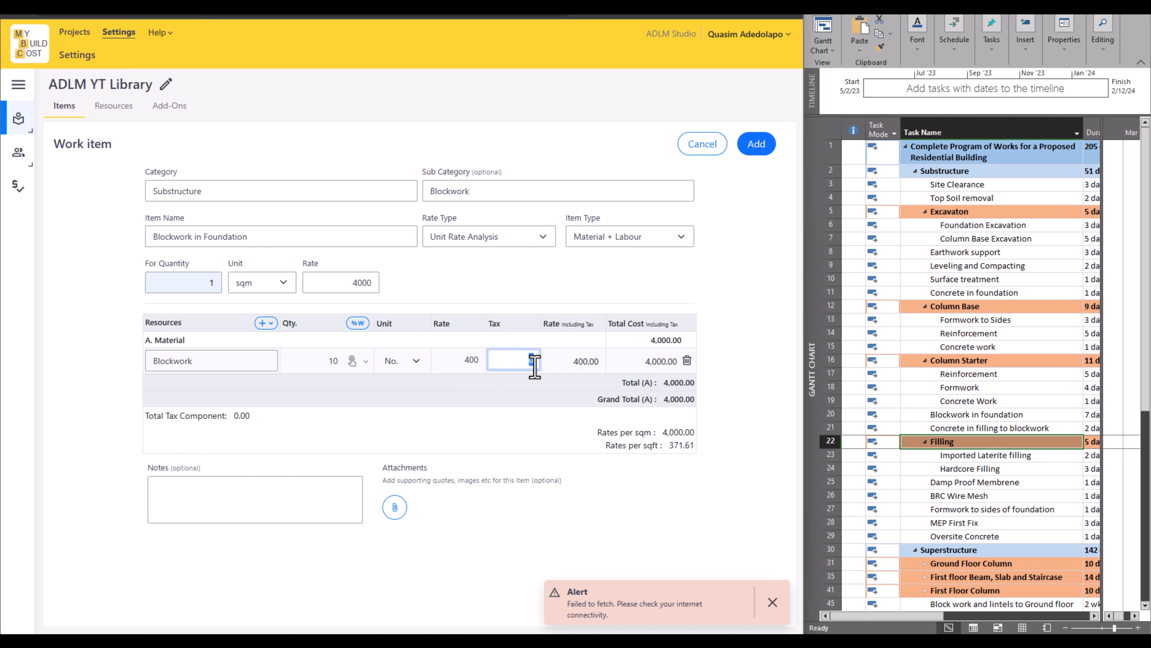
pyautogui.write('7.5')
# Add Cement as a material resource of the Blockwork in Foundation item with quantity 0.22
pyautogui.click(263, 323)
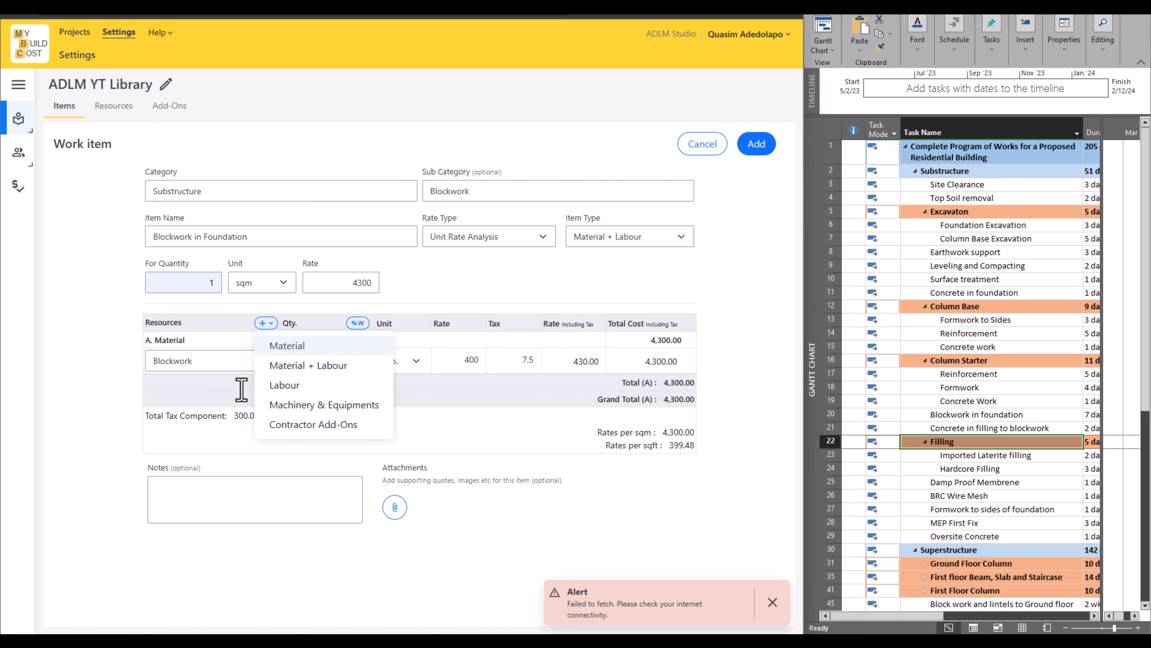
pyautogui.click(282, 348)
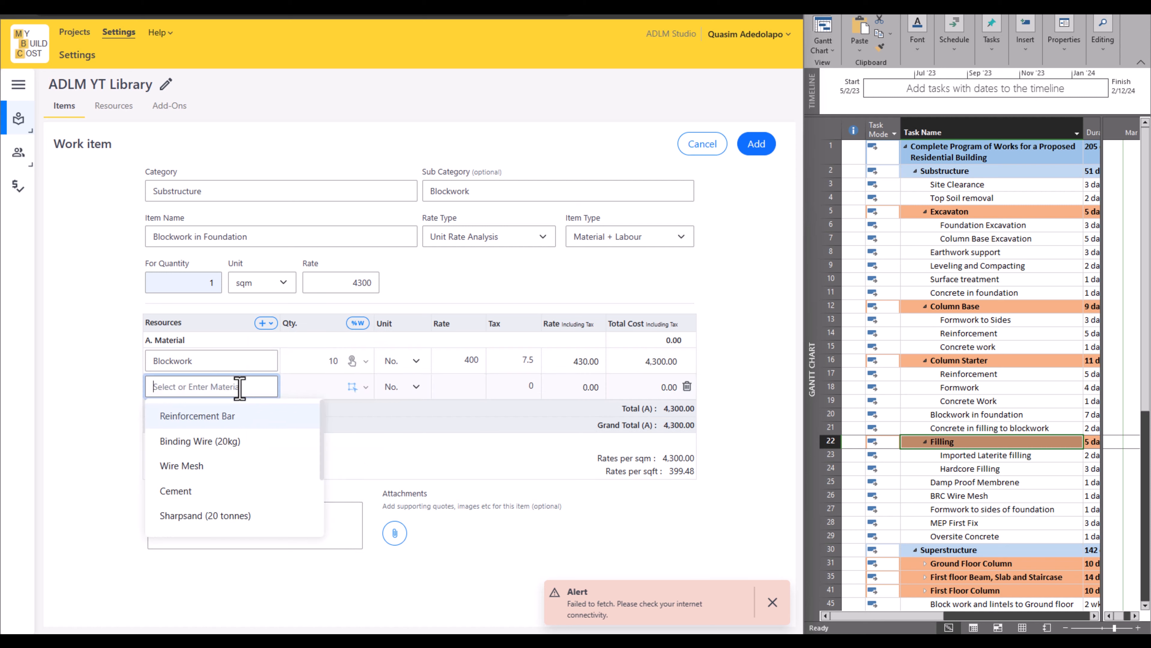
pyautogui.click(211, 495)
pyautogui.click(319, 388)
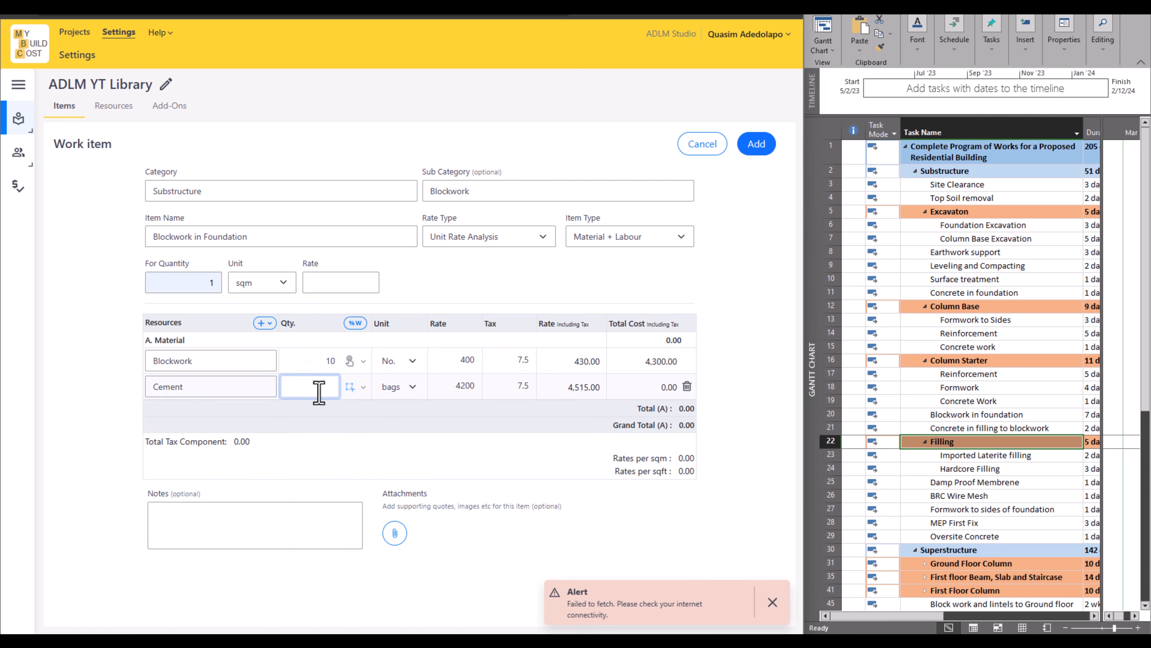
pyautogui.write('0.22')
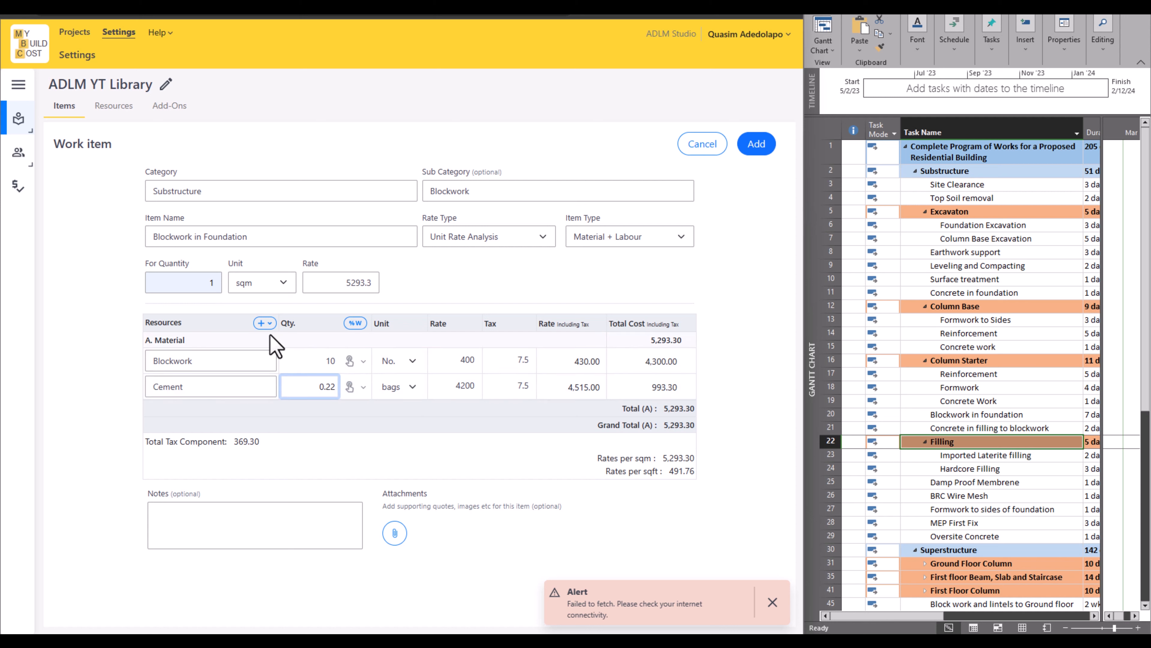
# Add Sharpsand (20 tonnes) as a further material resource with quantity 0.09
pyautogui.click(256, 327)
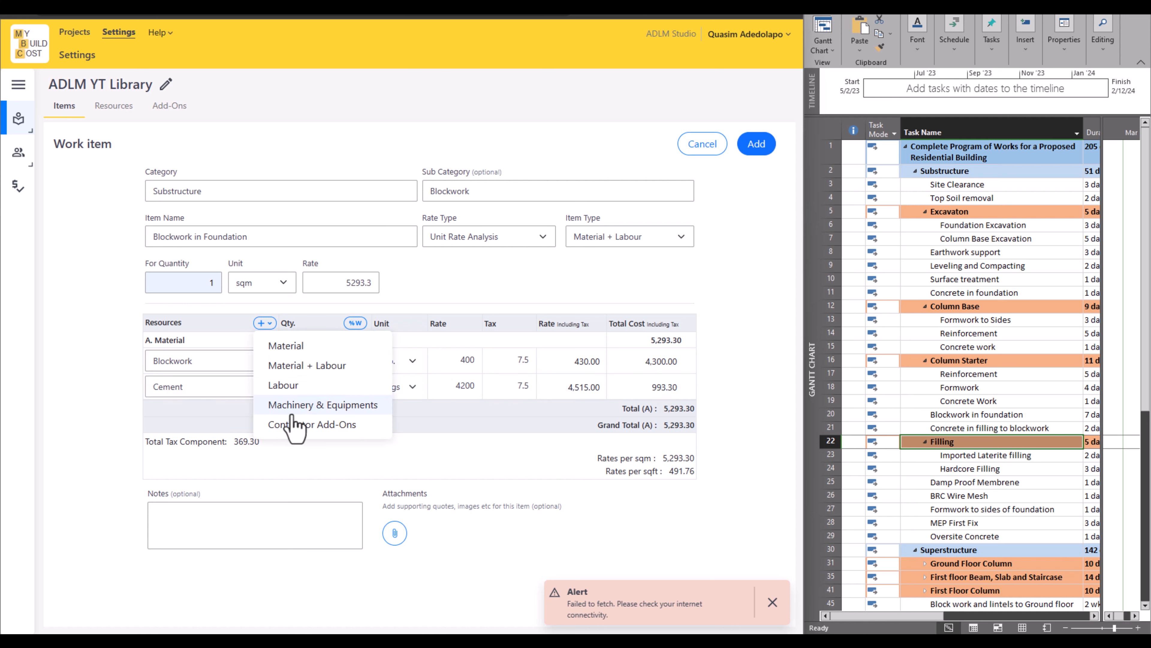
pyautogui.click(299, 347)
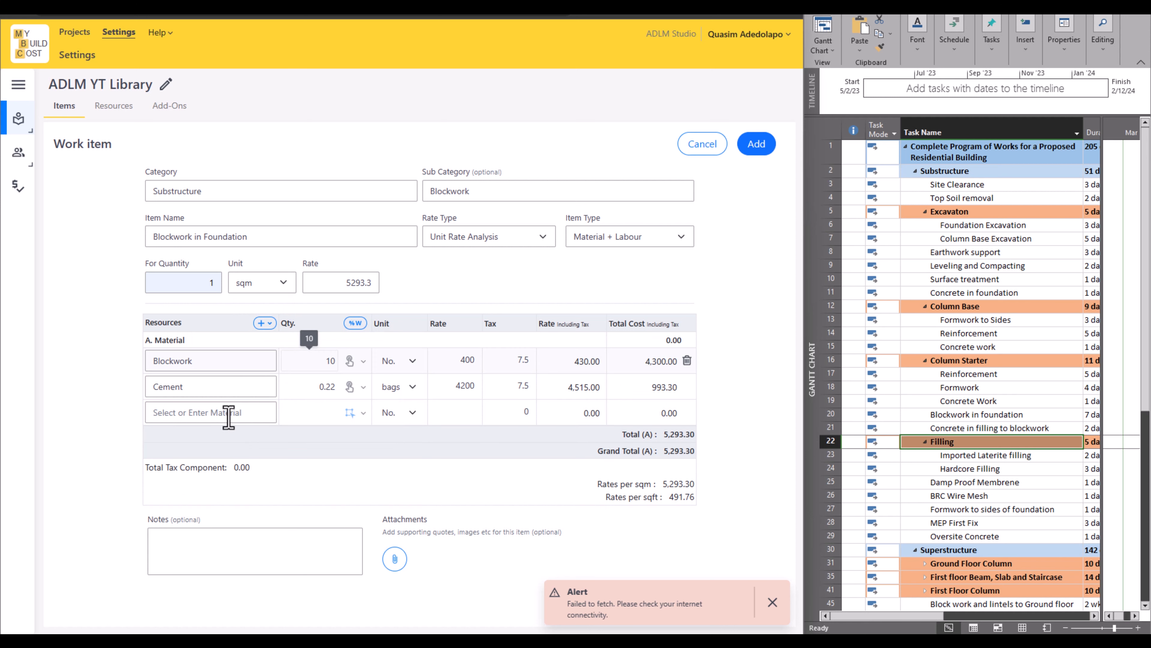
pyautogui.click(227, 413)
pyautogui.scroll(-1, 213, 489)
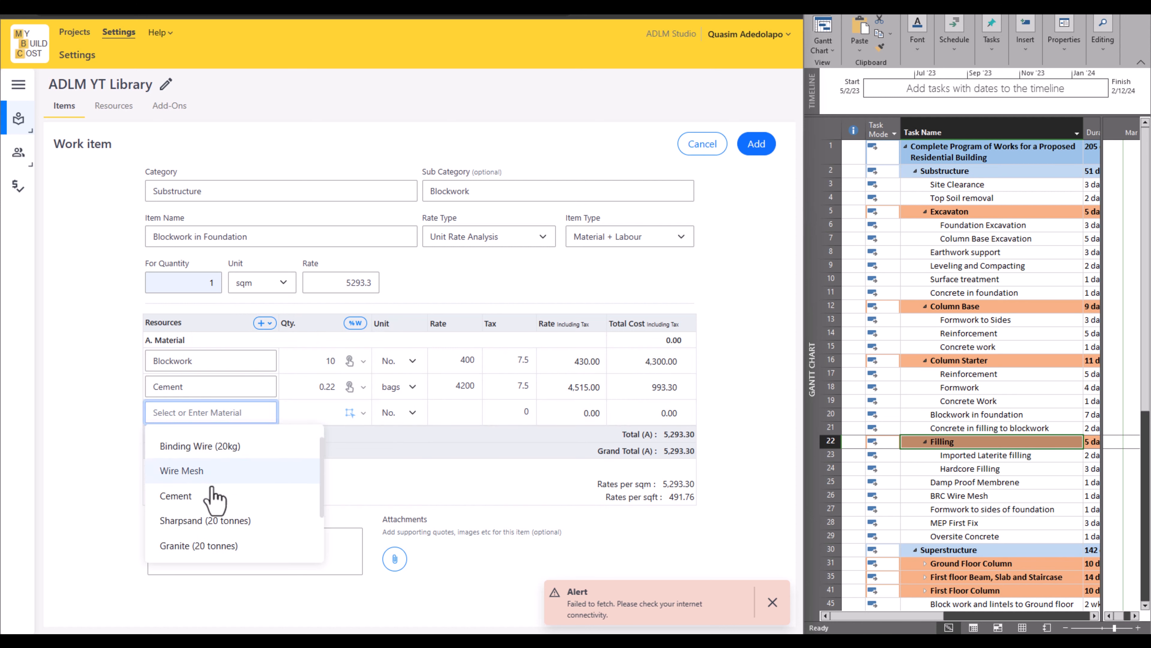
pyautogui.click(224, 517)
pyautogui.click(327, 410)
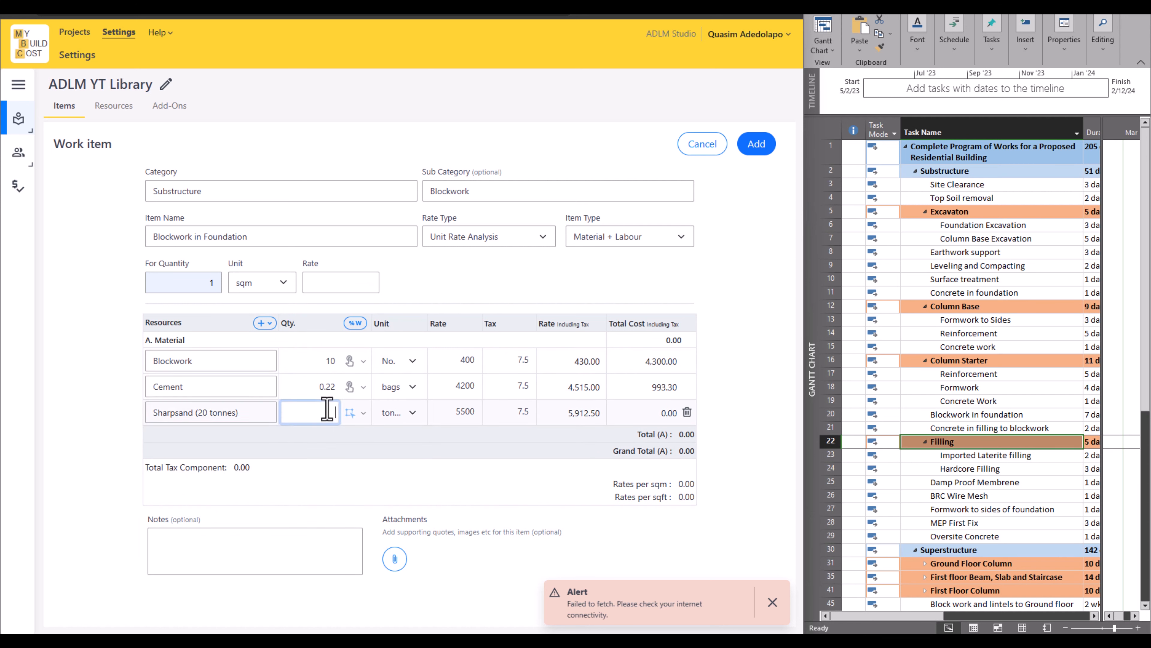
pyautogui.write('0')
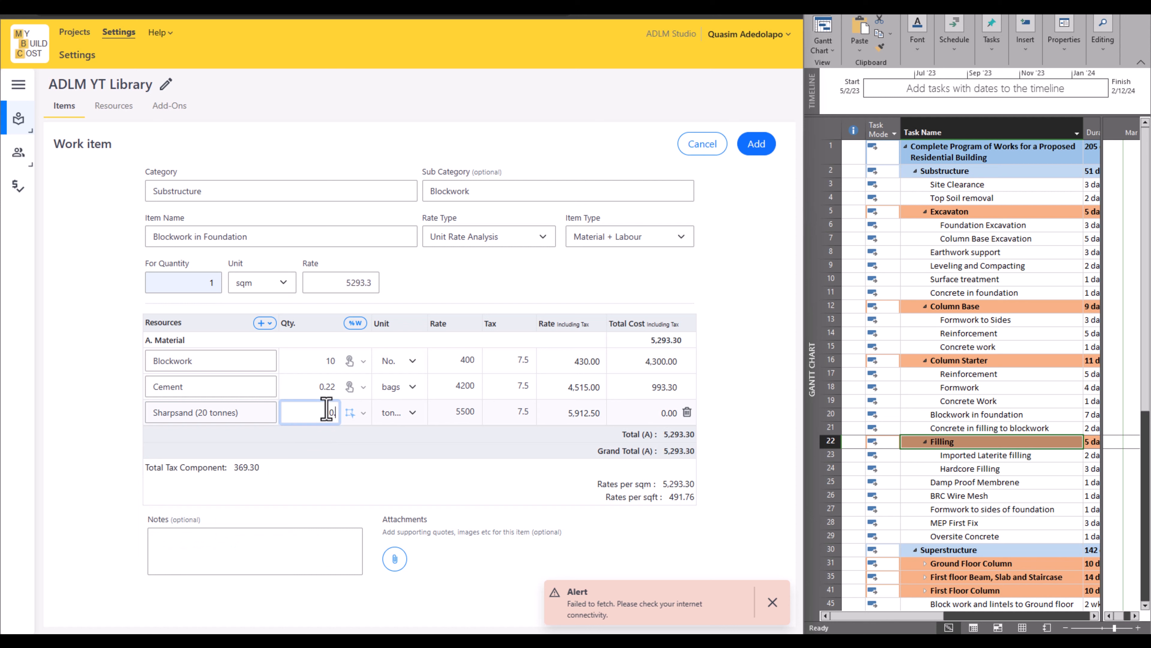
pyautogui.write('.09')
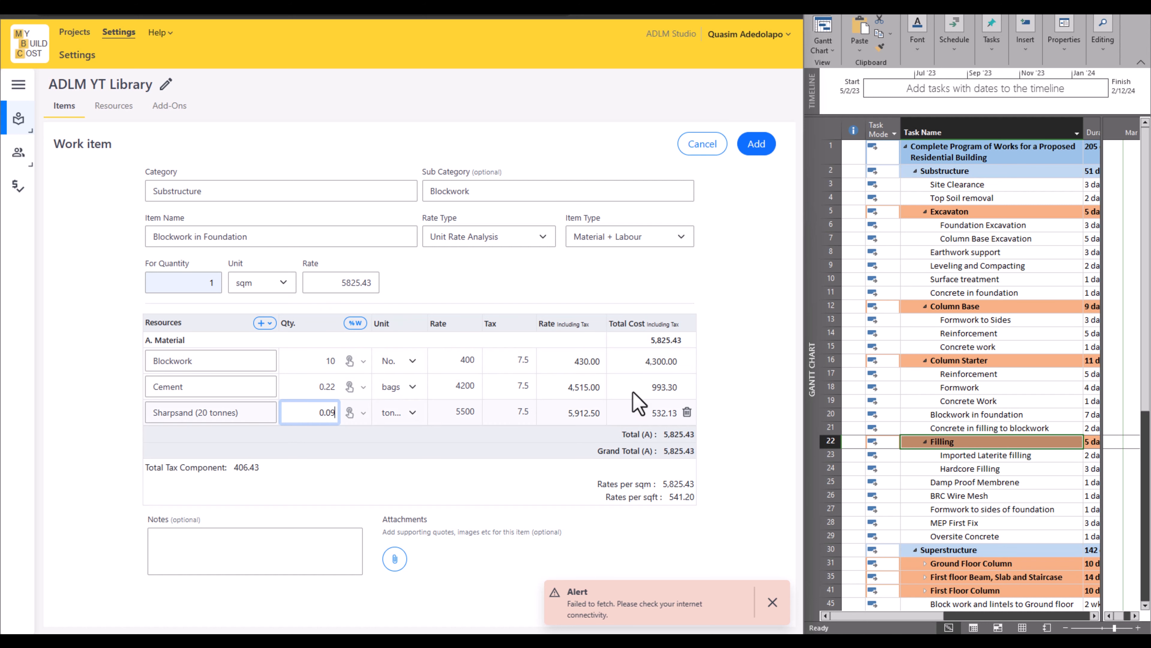
# Add a labour resource named Blockwork Labour with quantity 1 and rate 60
pyautogui.click(272, 327)
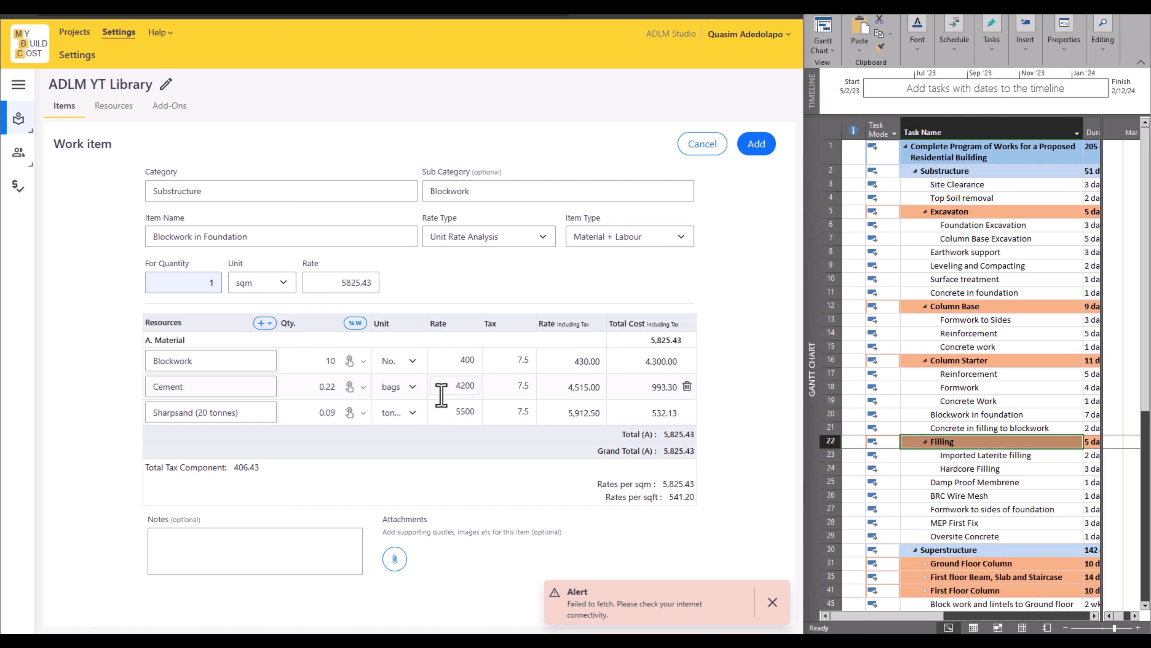
pyautogui.click(261, 323)
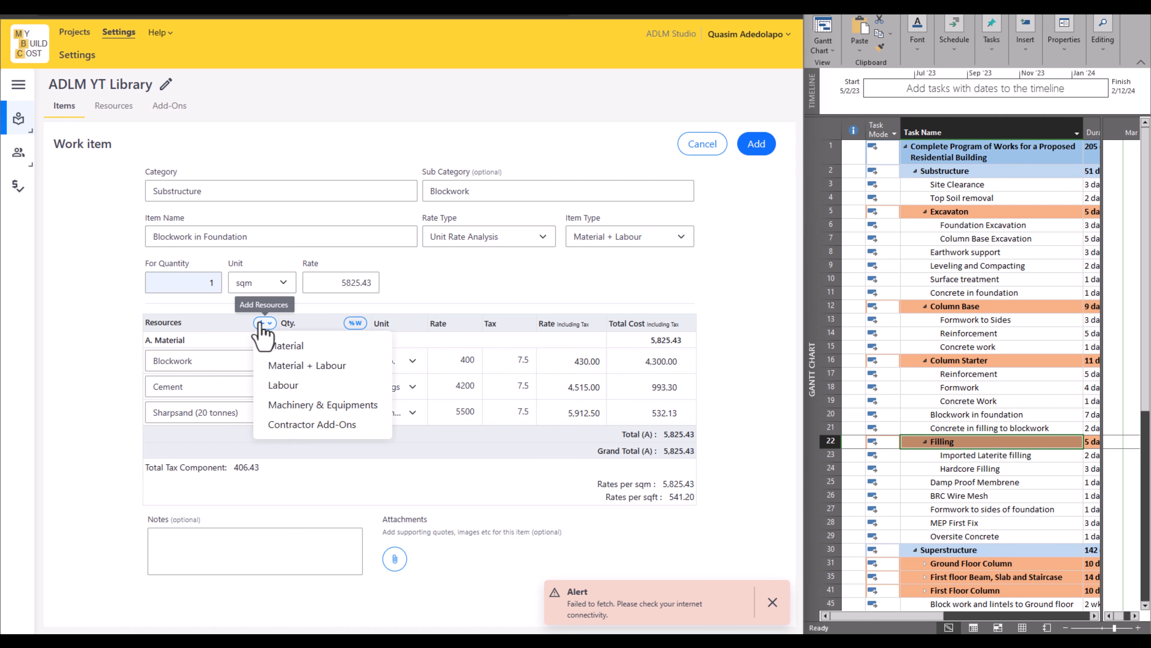
pyautogui.click(290, 384)
pyautogui.click(214, 455)
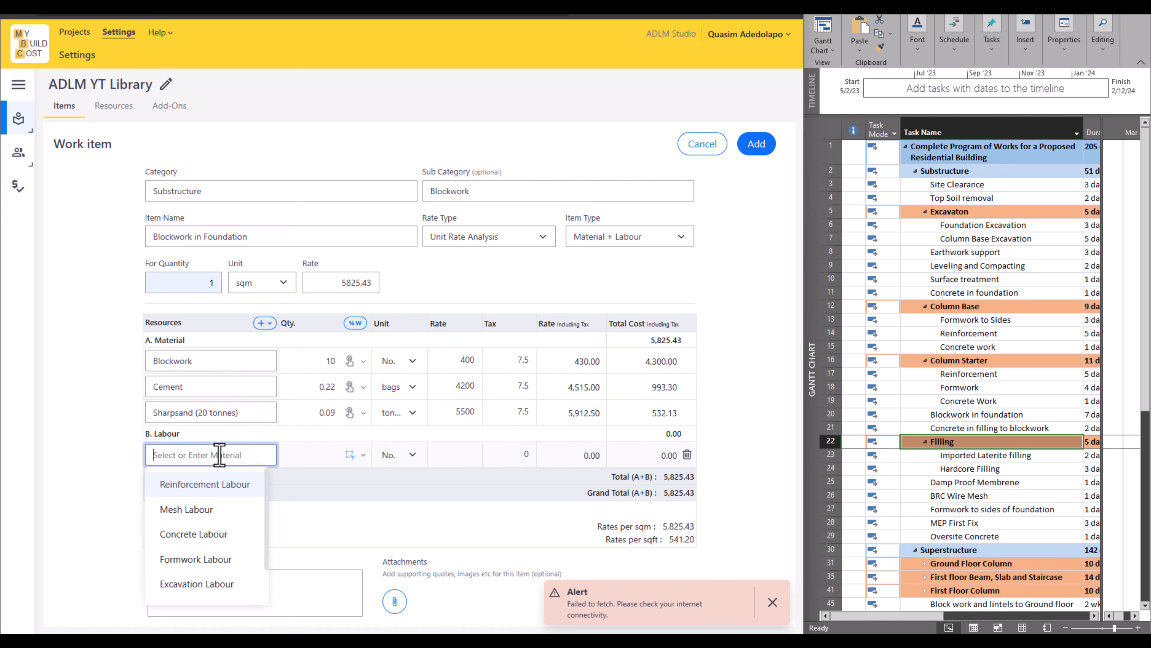
pyautogui.write('Blockwork Labour')
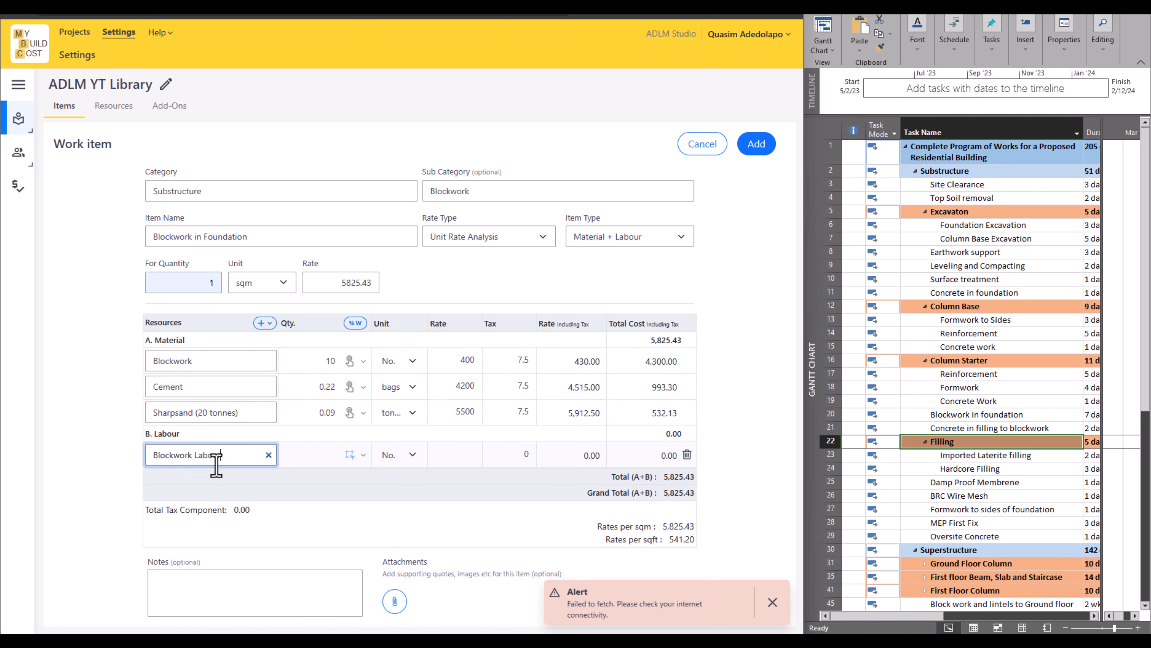
pyautogui.click(306, 455)
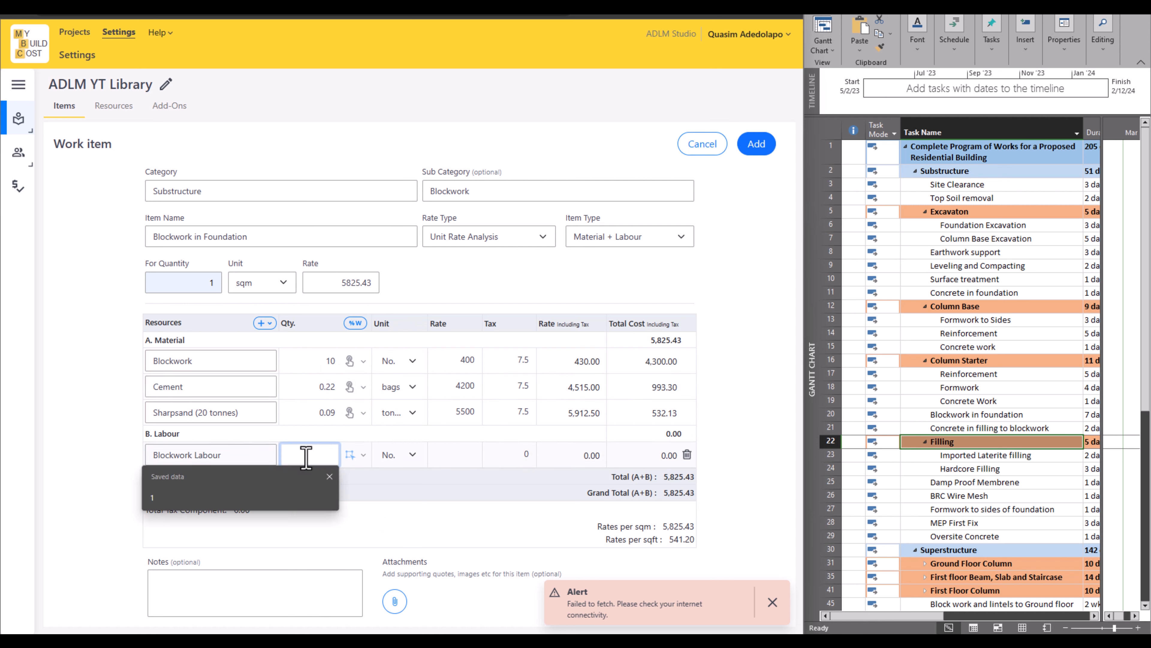
pyautogui.write('1')
pyautogui.click(460, 464)
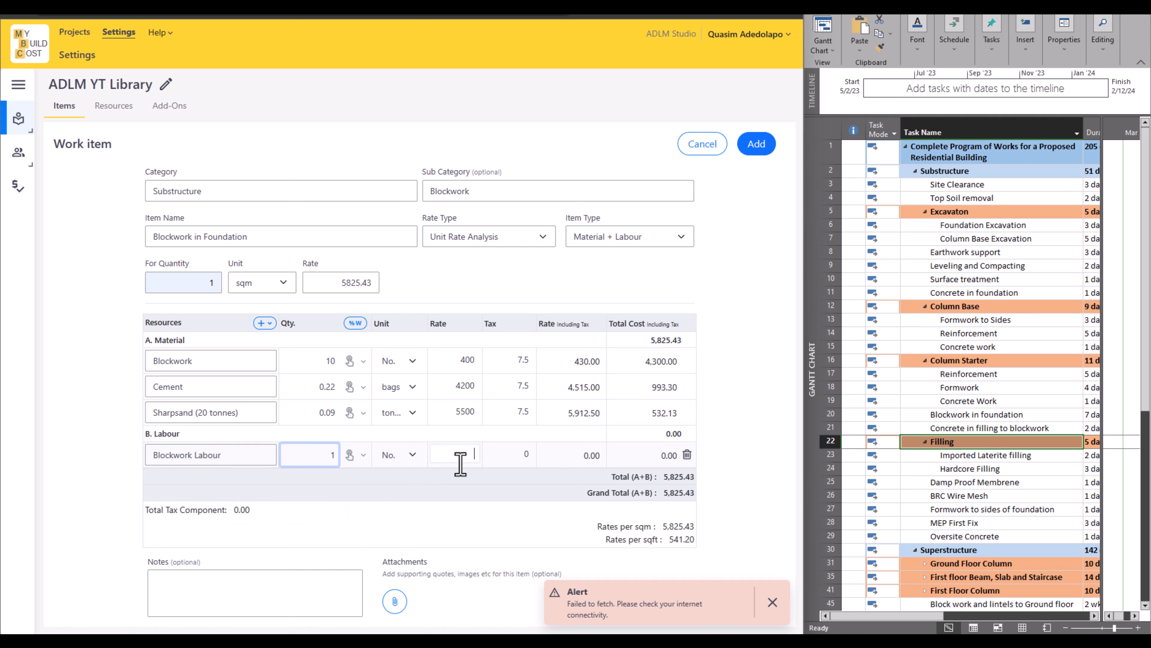
pyautogui.write('60')
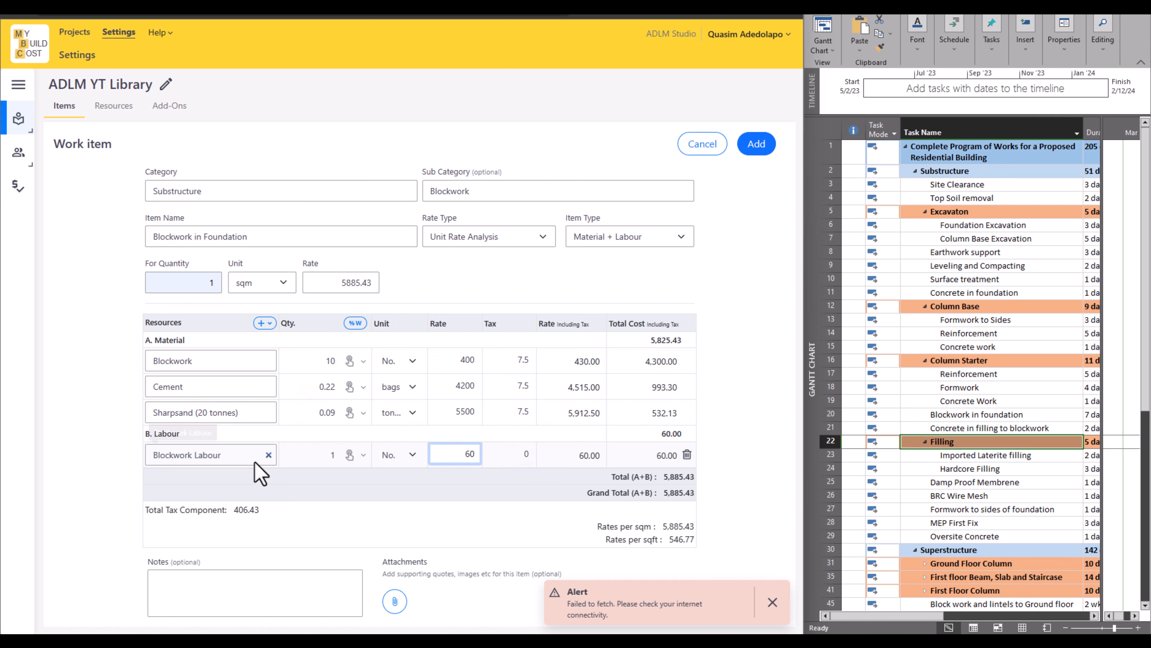
# Apply the Overhead and Profit contractor add-on and add the Blockwork in Foundation item to the library
pyautogui.click(264, 323)
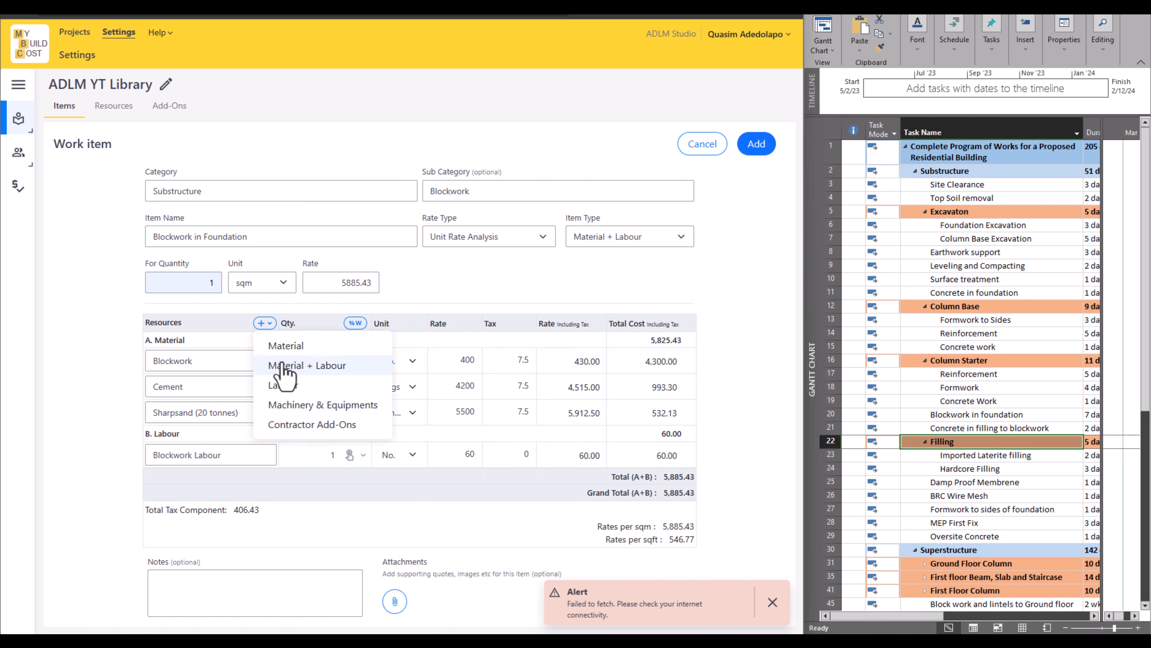
pyautogui.click(291, 424)
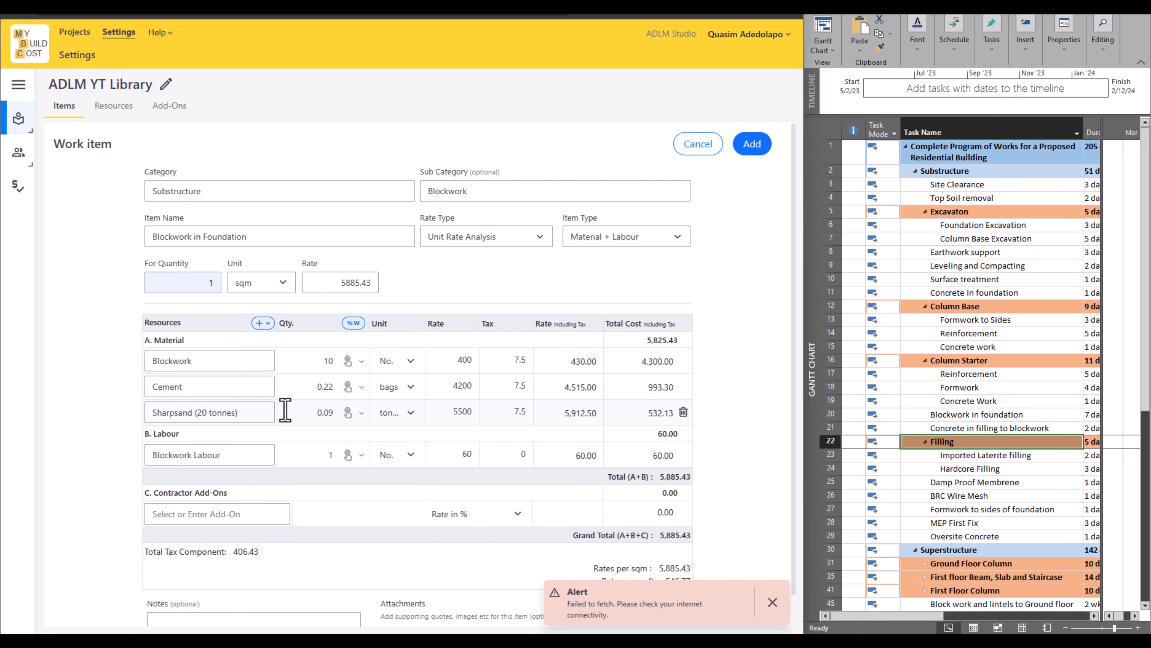
pyautogui.click(156, 513)
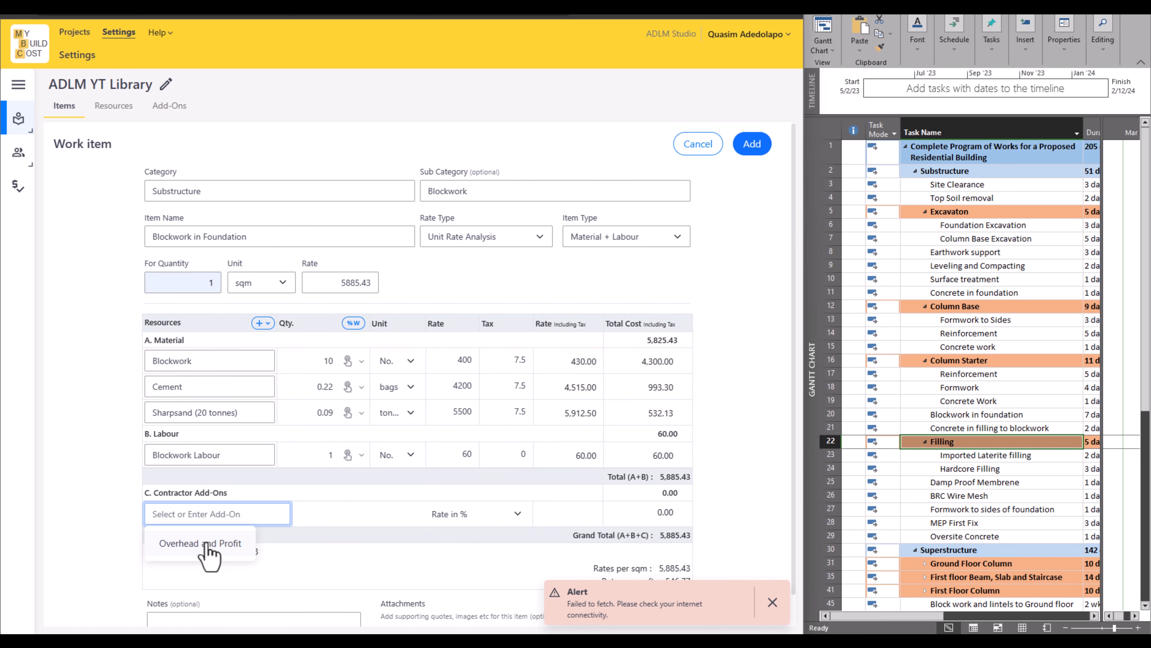
pyautogui.click(211, 547)
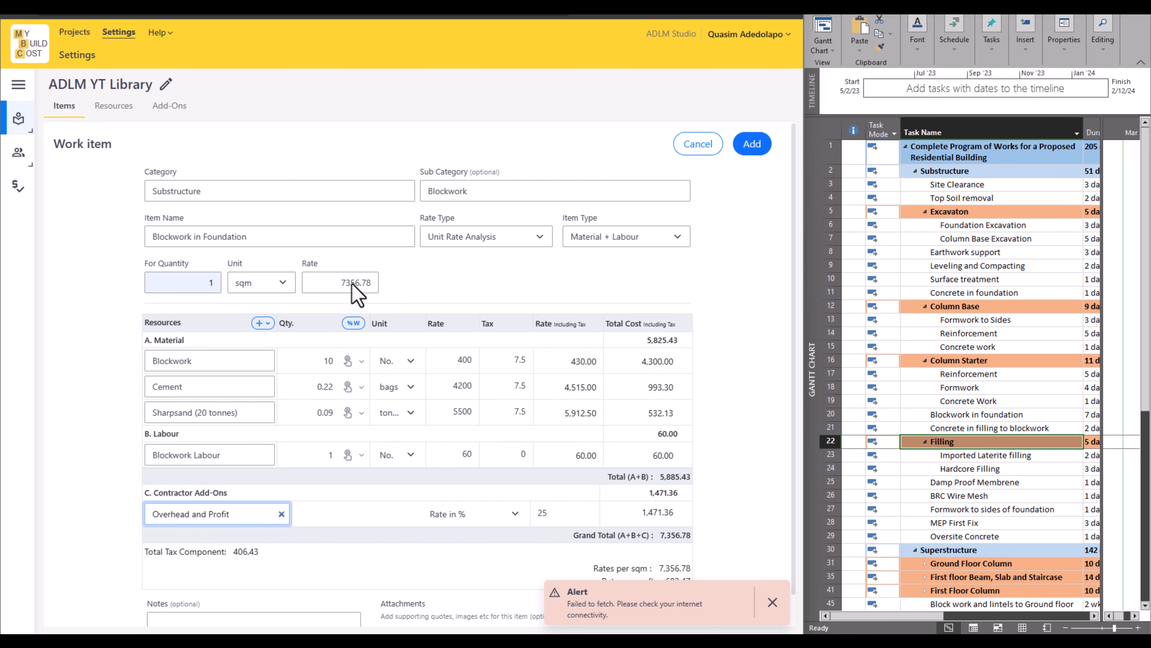
pyautogui.click(764, 150)
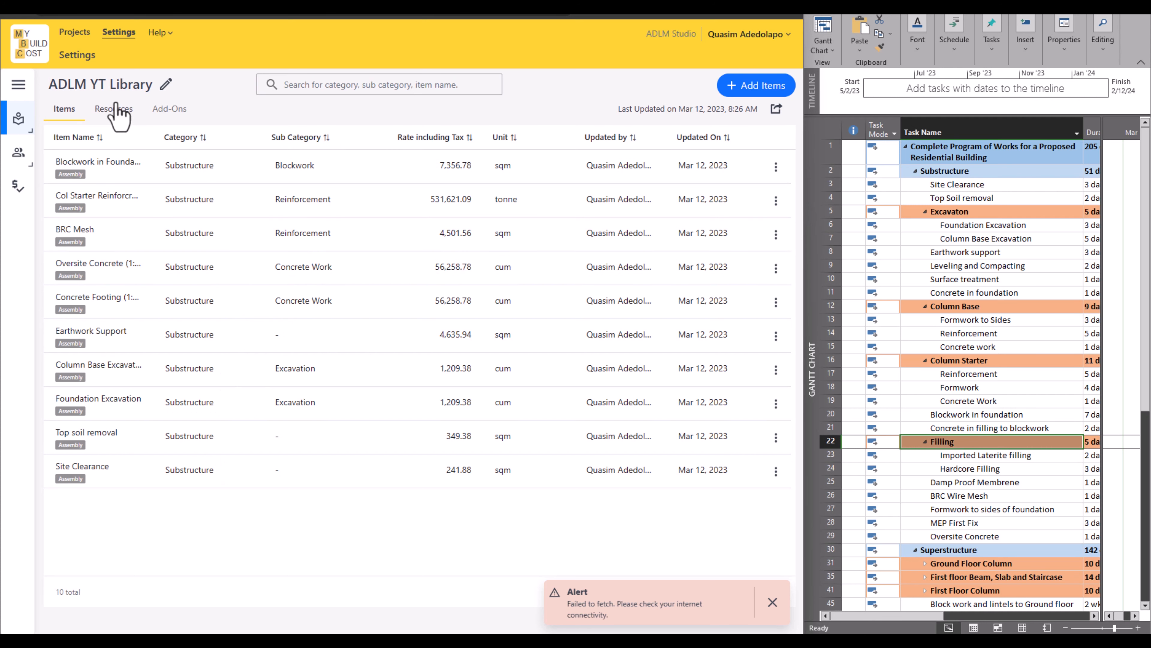
# Review the library's resource list with its basic rates, units and taxes, and return to the list of work items
pyautogui.click(124, 113)
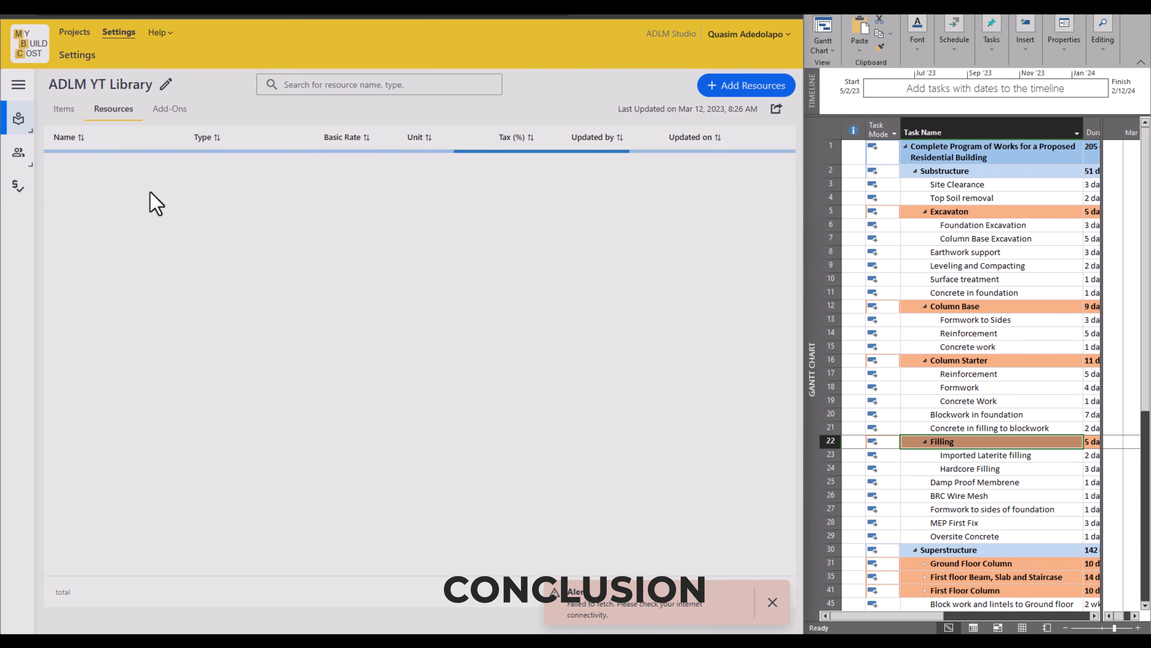
pyautogui.scroll(-3, 159, 207)
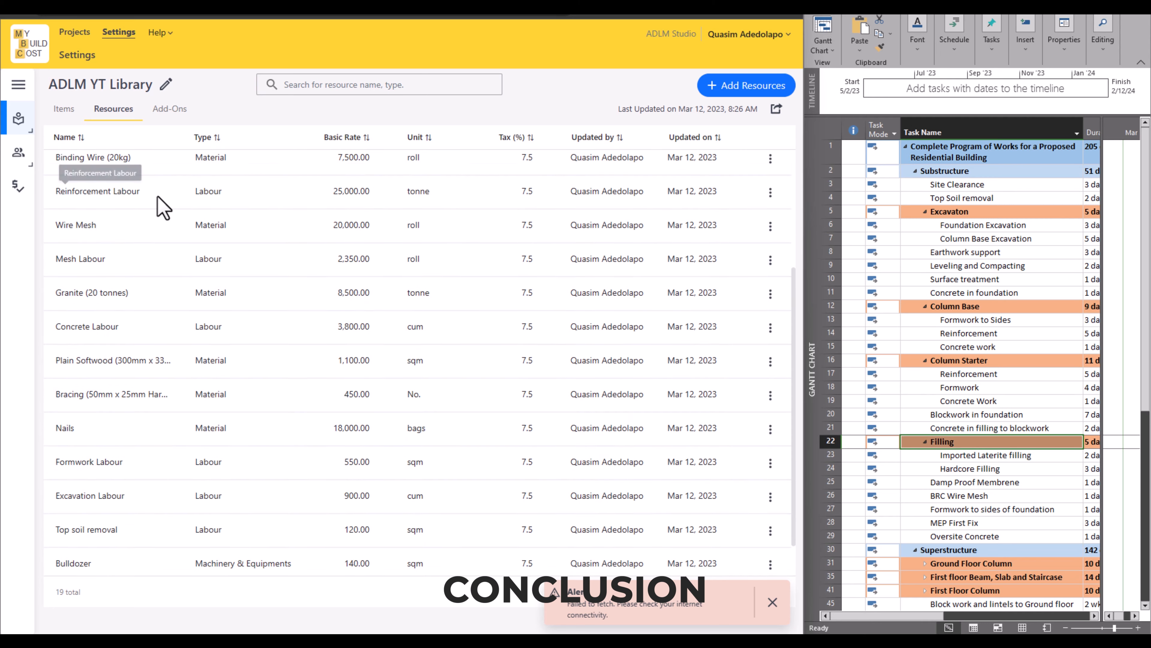
pyautogui.scroll(5, 159, 206)
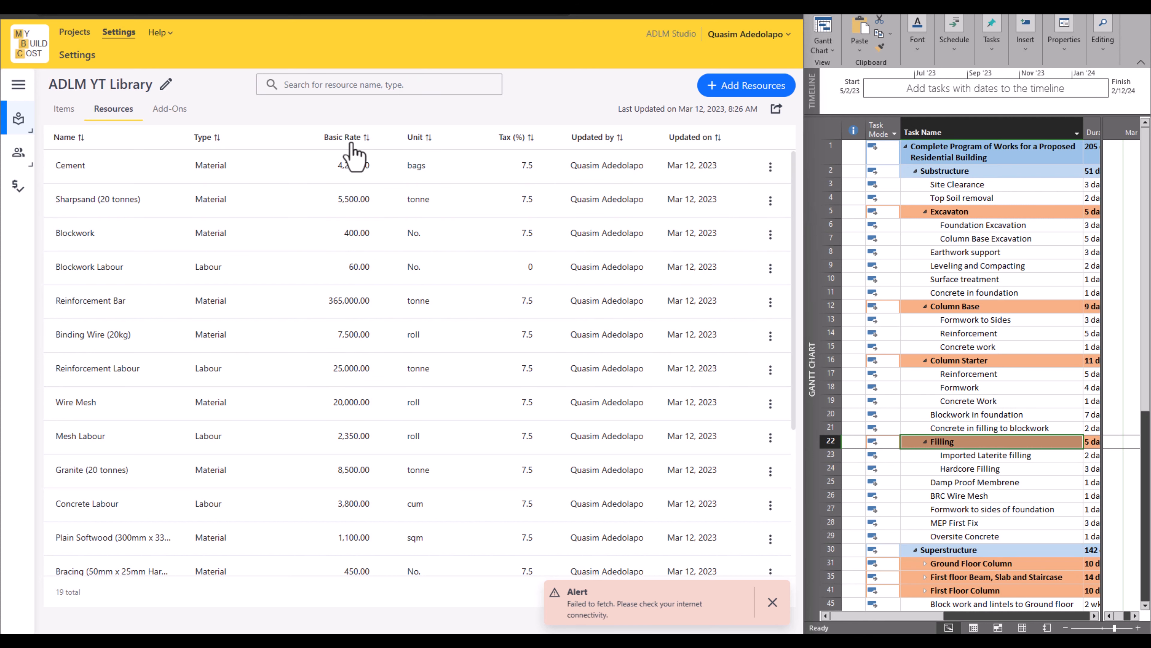
pyautogui.scroll(-5, 358, 233)
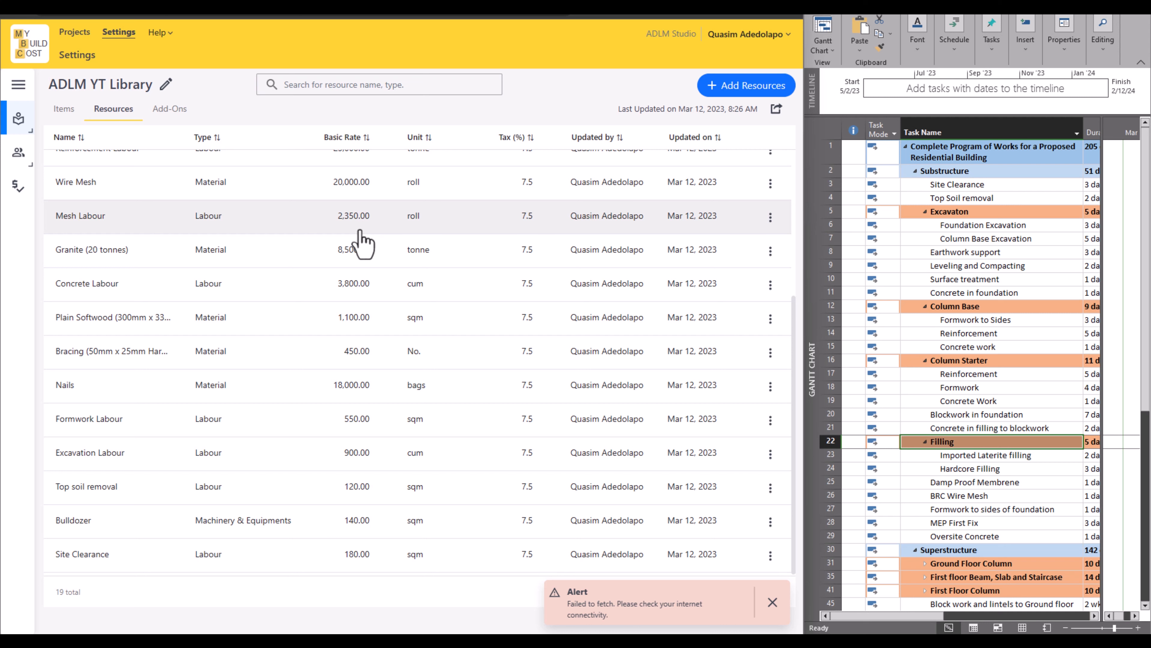
pyautogui.click(64, 109)
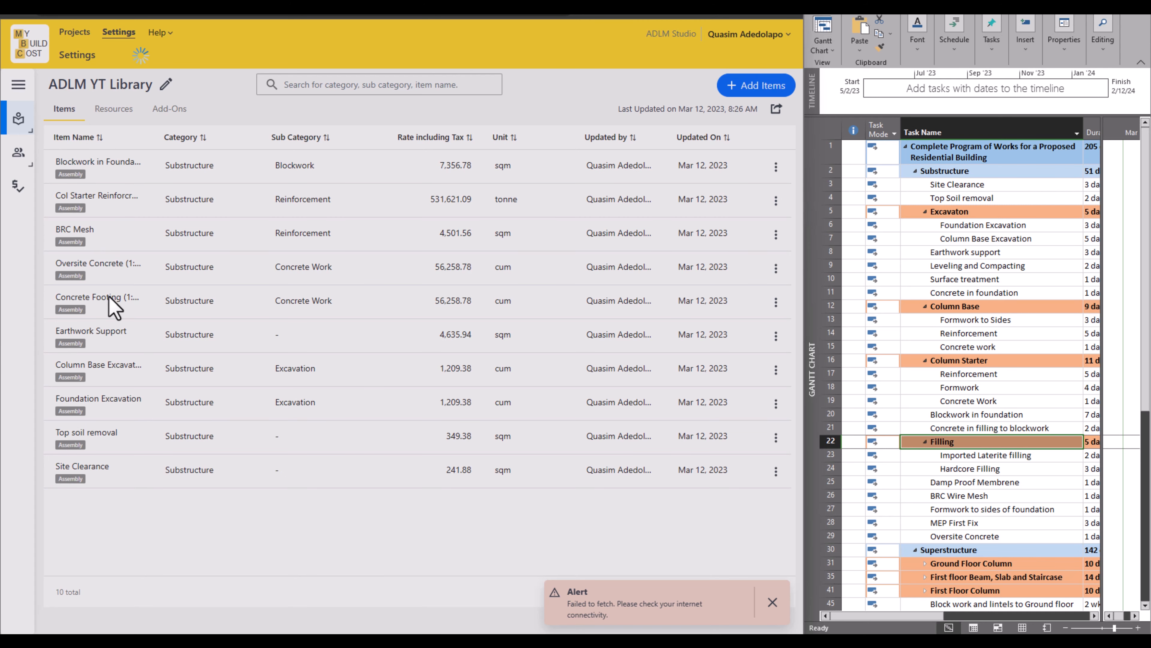